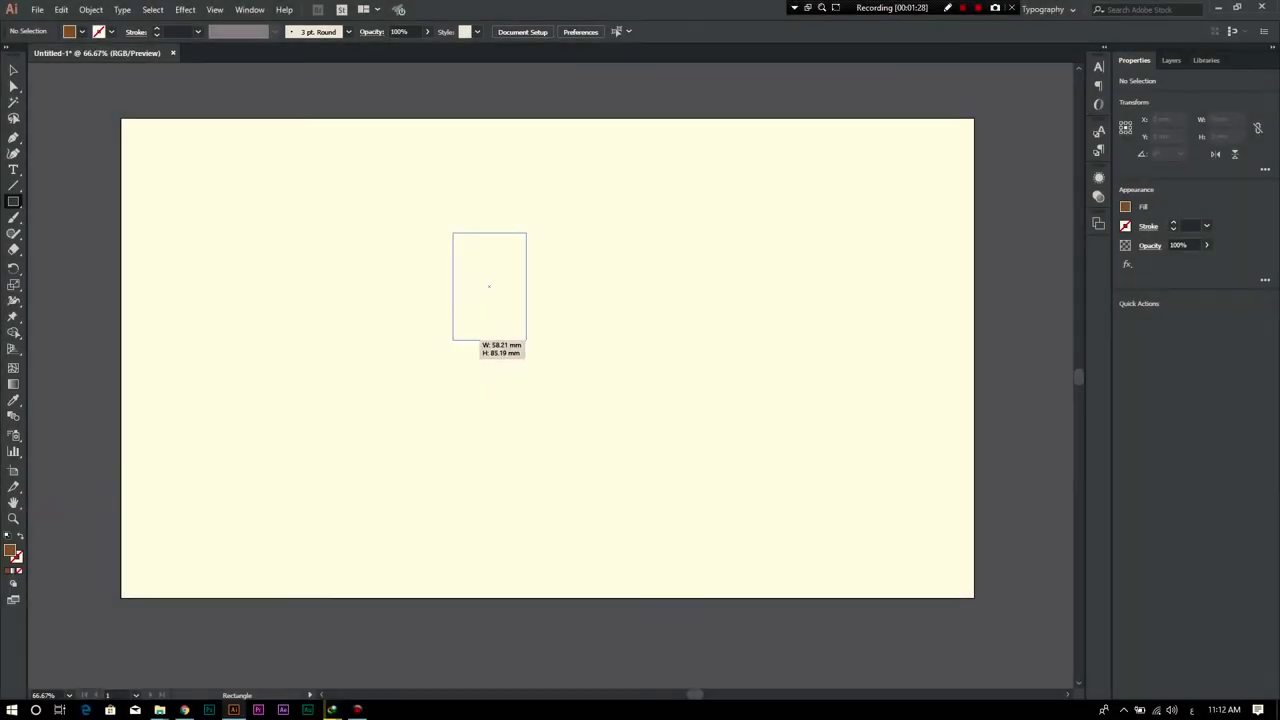
Step: Draw a brown rectangle and spread its bottom anchors into a trapezoid
{"action": "left_click_drag", "start_coordinate": [527, 343], "coordinate": [528, 340]}
{"action": "key", "text": "a"}
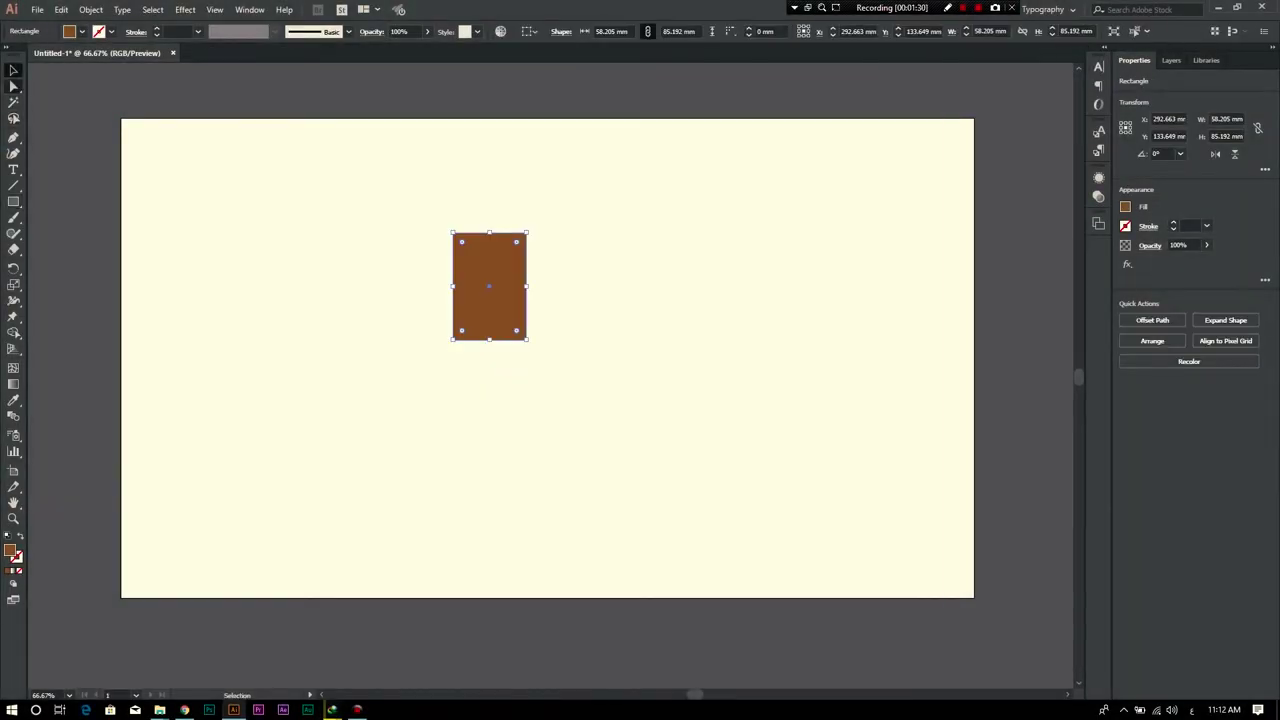
{"action": "left_click", "coordinate": [517, 331]}
{"action": "key", "text": "shift+Right"}
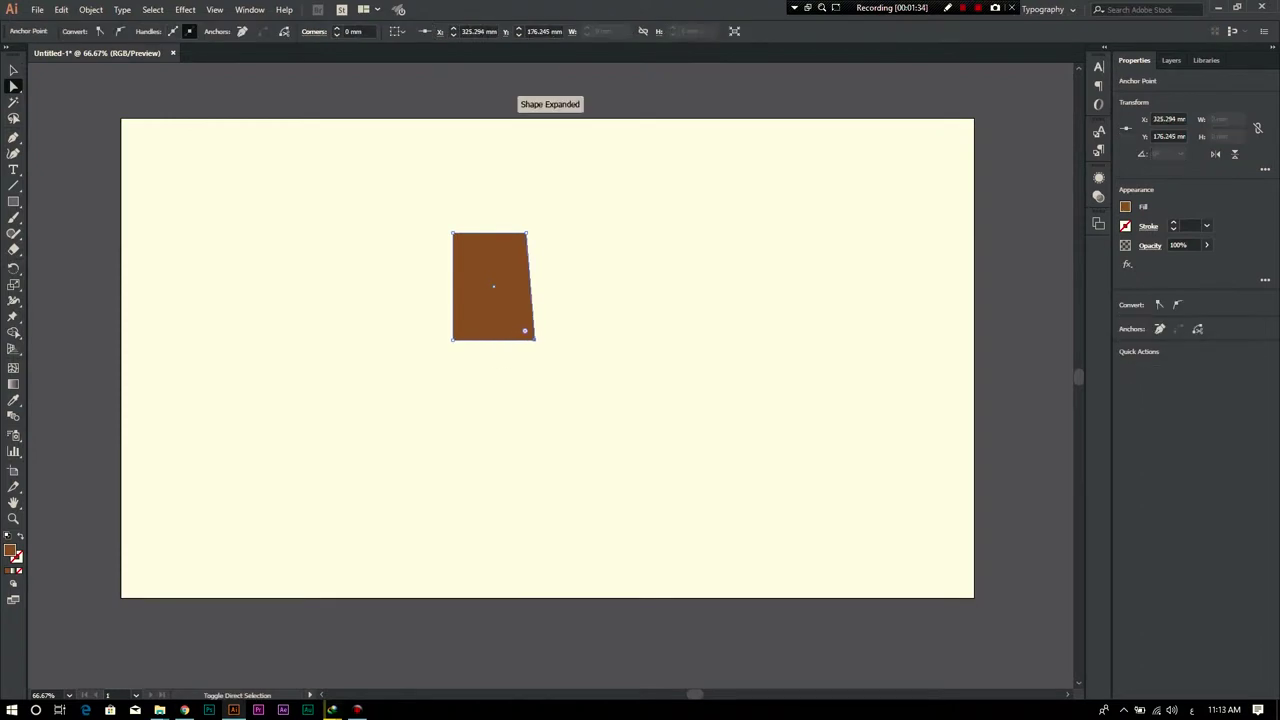
{"action": "key", "text": "shift+Right"}
{"action": "key", "text": "shift+Left"}
{"action": "key", "text": "shift+Left"}
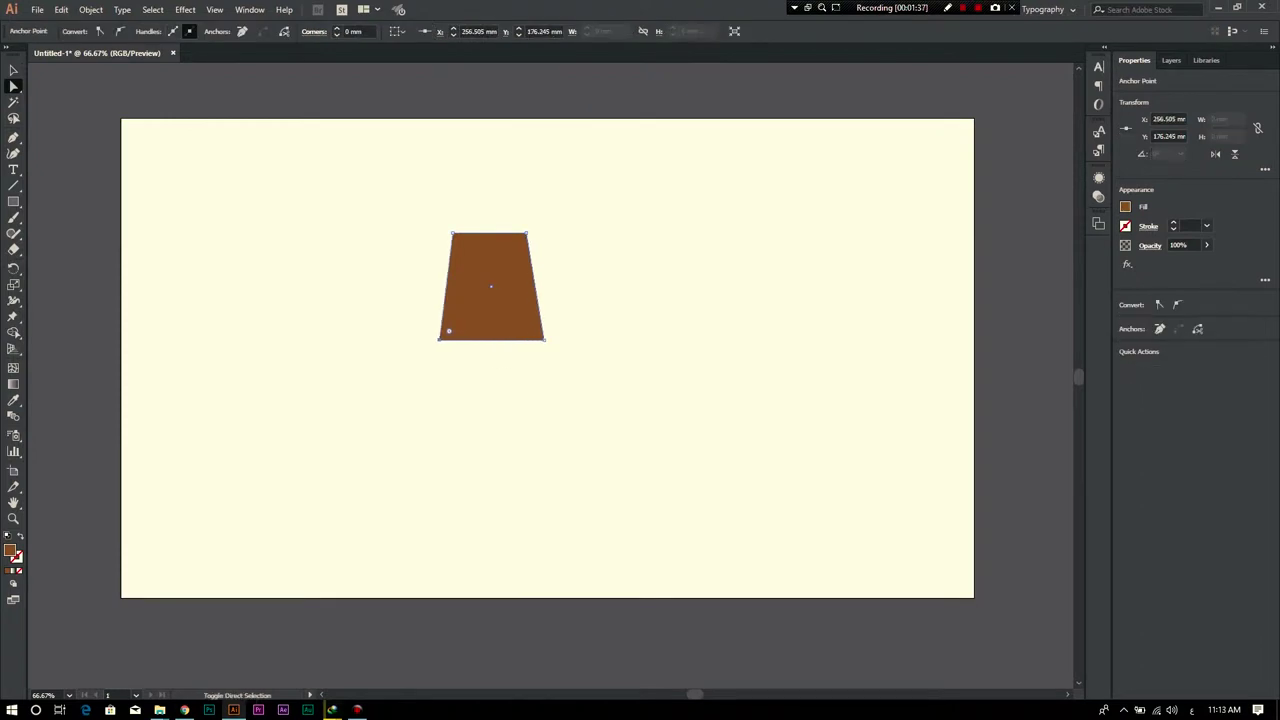
{"action": "left_click_drag", "start_coordinate": [580, 212], "coordinate": [517, 242]}
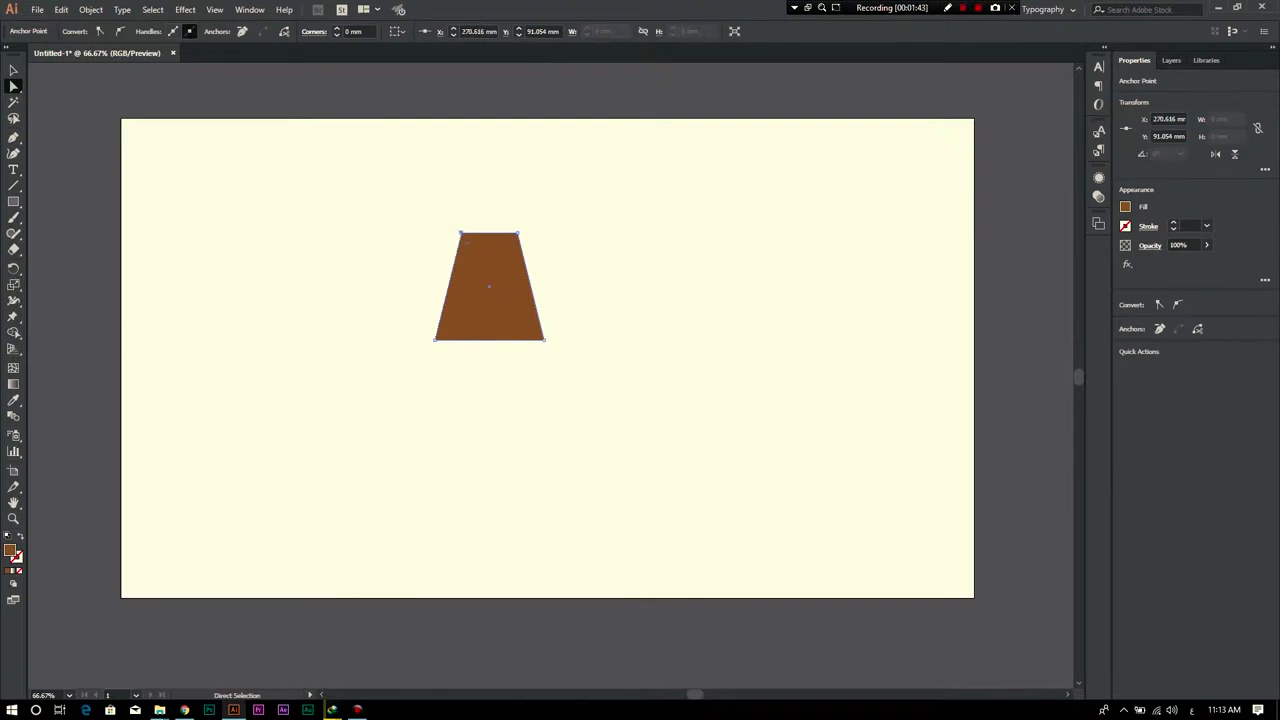
{"action": "left_click", "coordinate": [439, 210]}
Step: Make a 180°-rotated copy of the trapezoid and place it directly beneath
{"action": "key", "text": "v"}
{"action": "left_click_drag", "start_coordinate": [489, 300], "coordinate": [529, 354]}
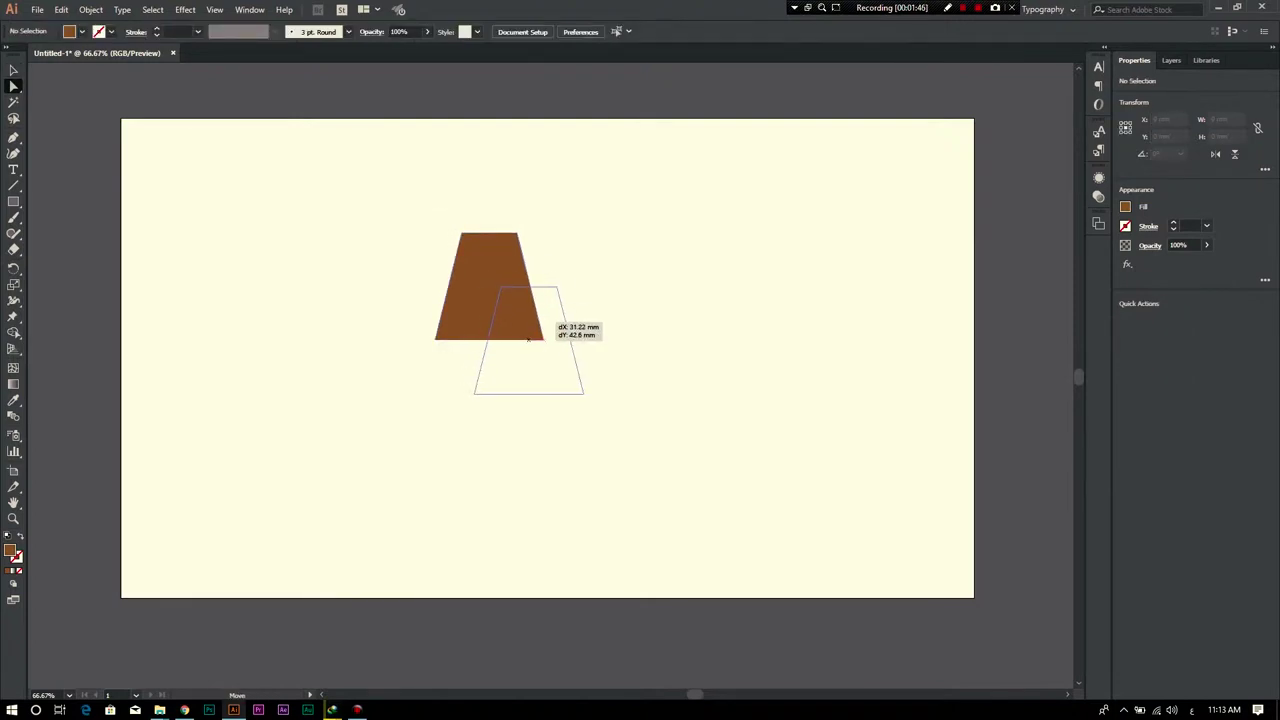
{"action": "key", "text": "a"}
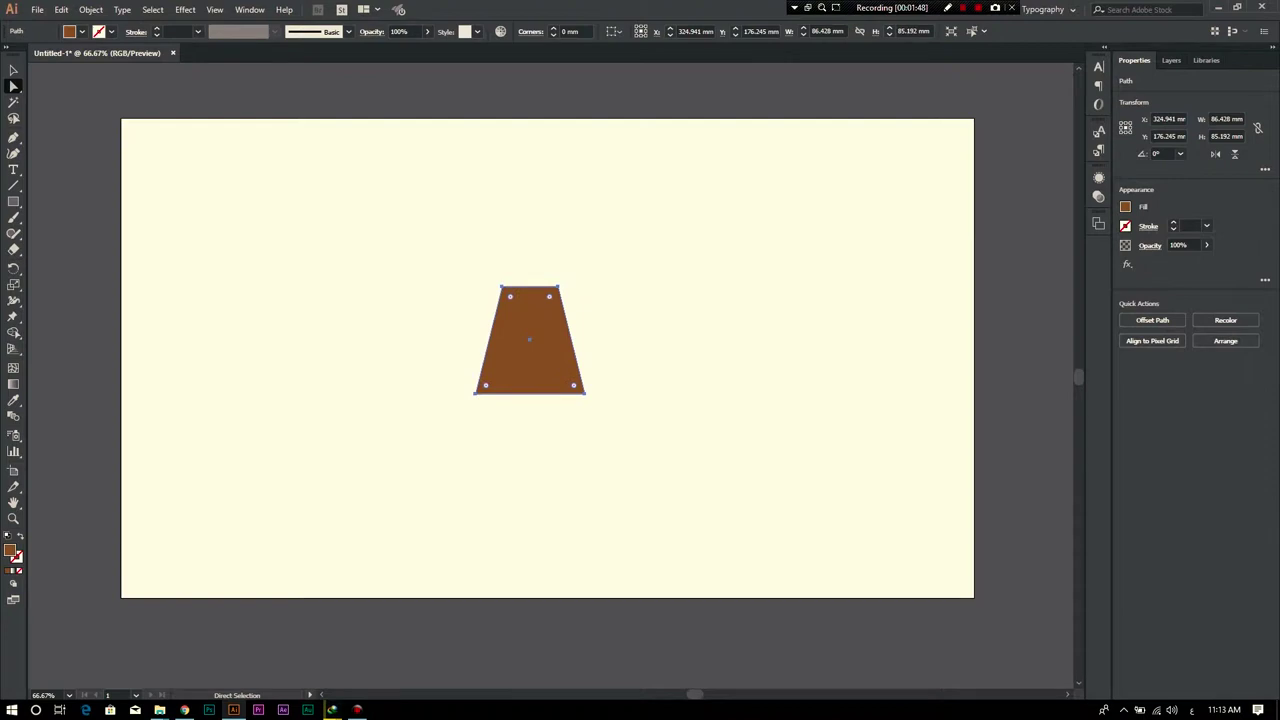
{"action": "key", "text": "v"}
{"action": "left_click_drag", "start_coordinate": [465, 280], "coordinate": [600, 420]}
{"action": "left_click_drag", "start_coordinate": [530, 340], "coordinate": [530, 447]}
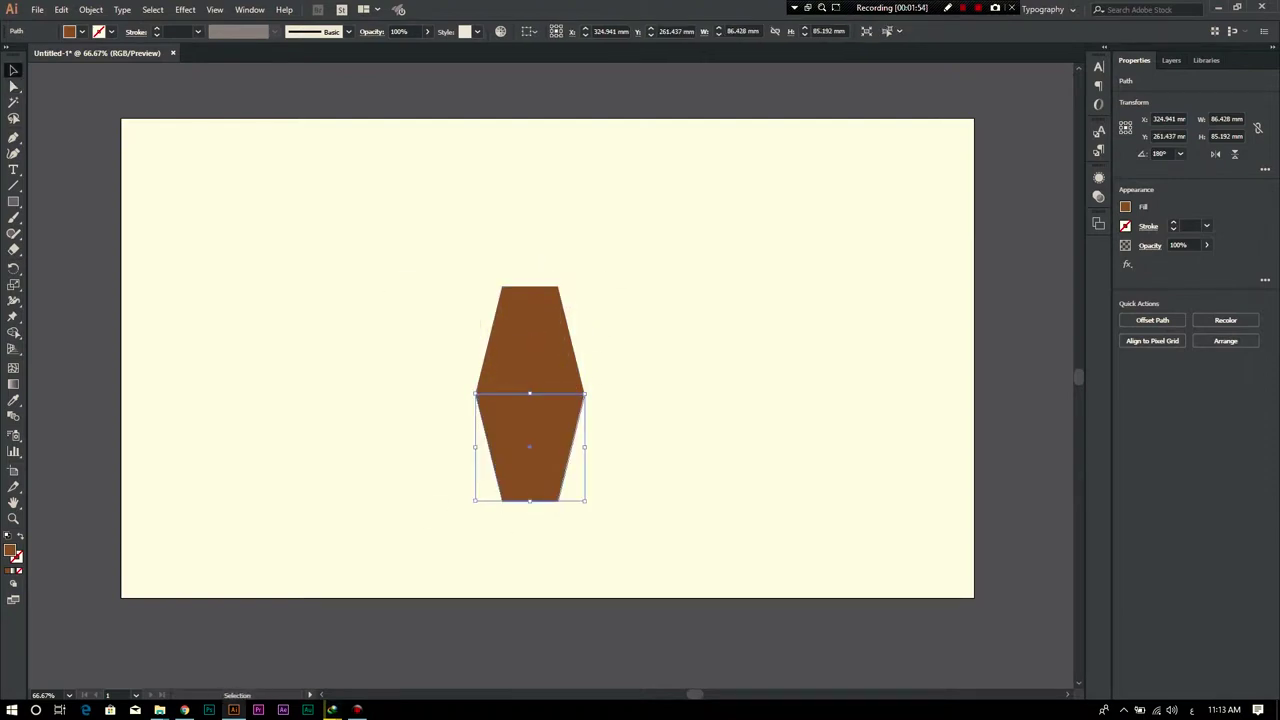
Step: Shorten the lower trapezoid substantially and the upper trapezoid slightly
{"action": "left_click_drag", "start_coordinate": [530, 500], "coordinate": [530, 428]}
{"action": "key", "text": "ctrl+equal"}
{"action": "key", "text": "ctrl+equal"}
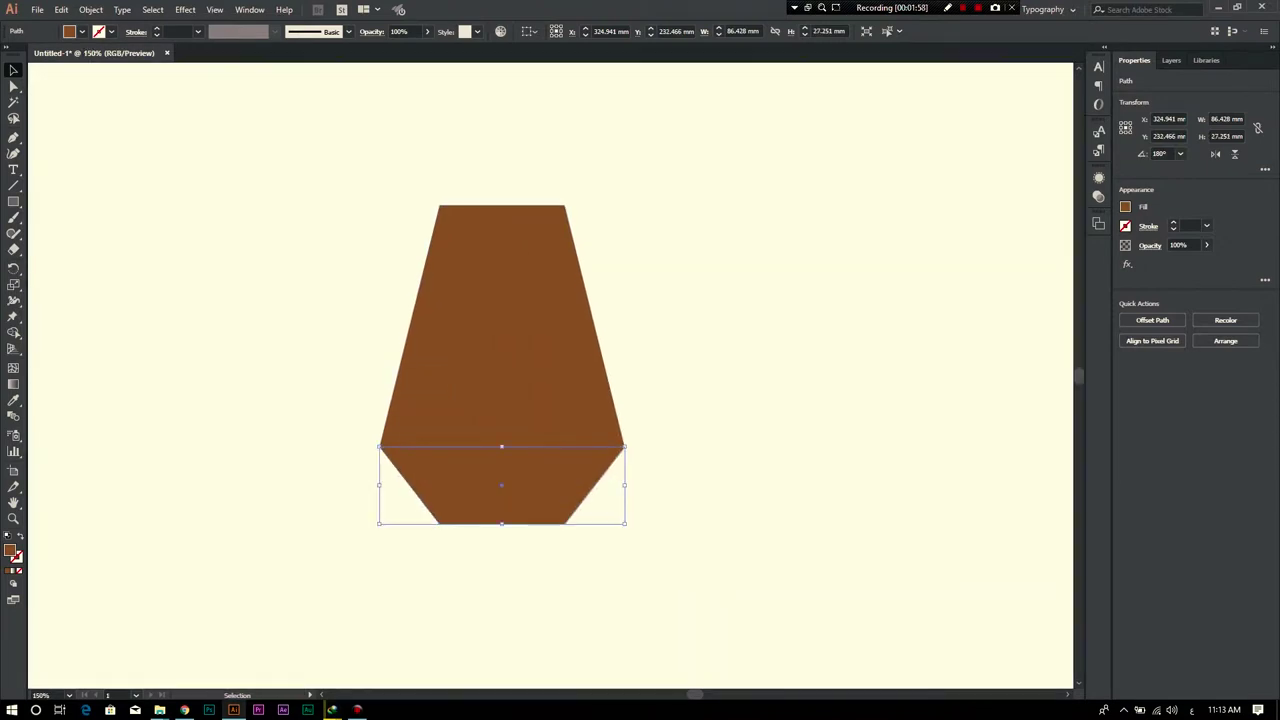
{"action": "key", "text": "ctrl+equal"}
{"action": "key", "text": "ctrl+equal"}
{"action": "key", "text": "ctrl+shift+a"}
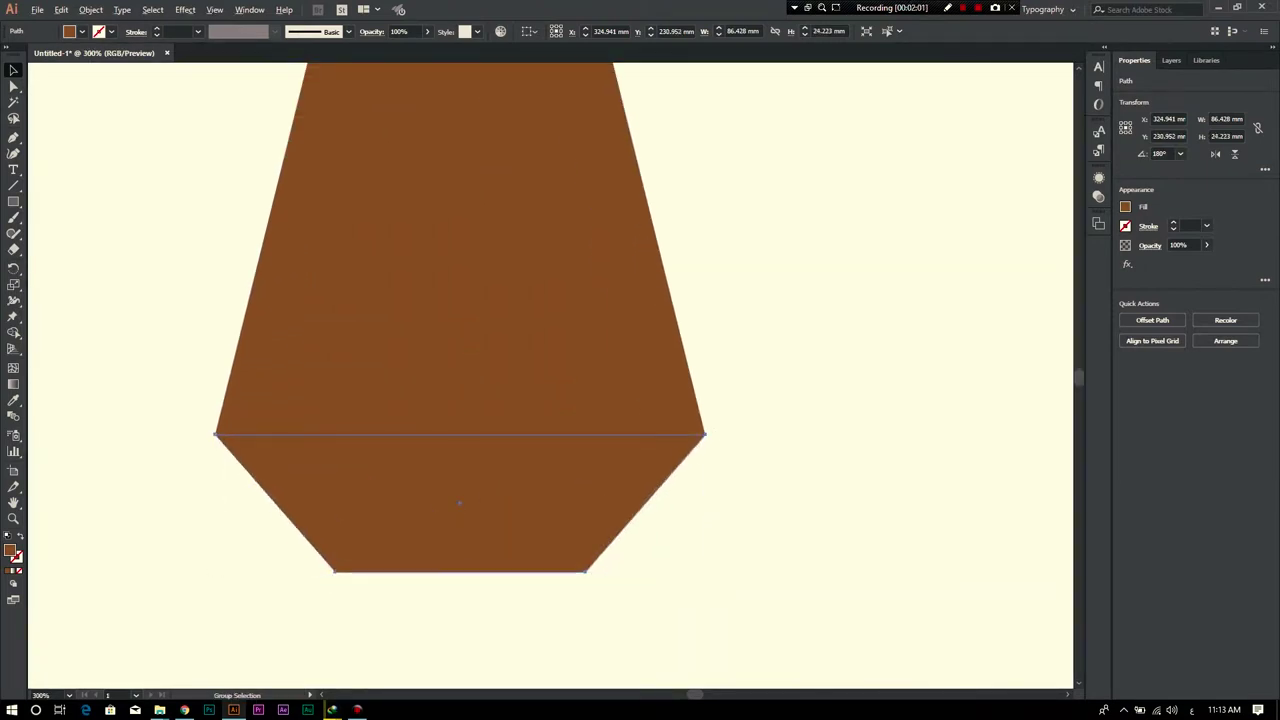
{"action": "key", "text": "ctrl+minus"}
{"action": "key", "text": "ctrl+minus"}
{"action": "key", "text": "ctrl+minus"}
{"action": "key", "text": "ctrl+minus"}
{"action": "key", "text": "ctrl+equal"}
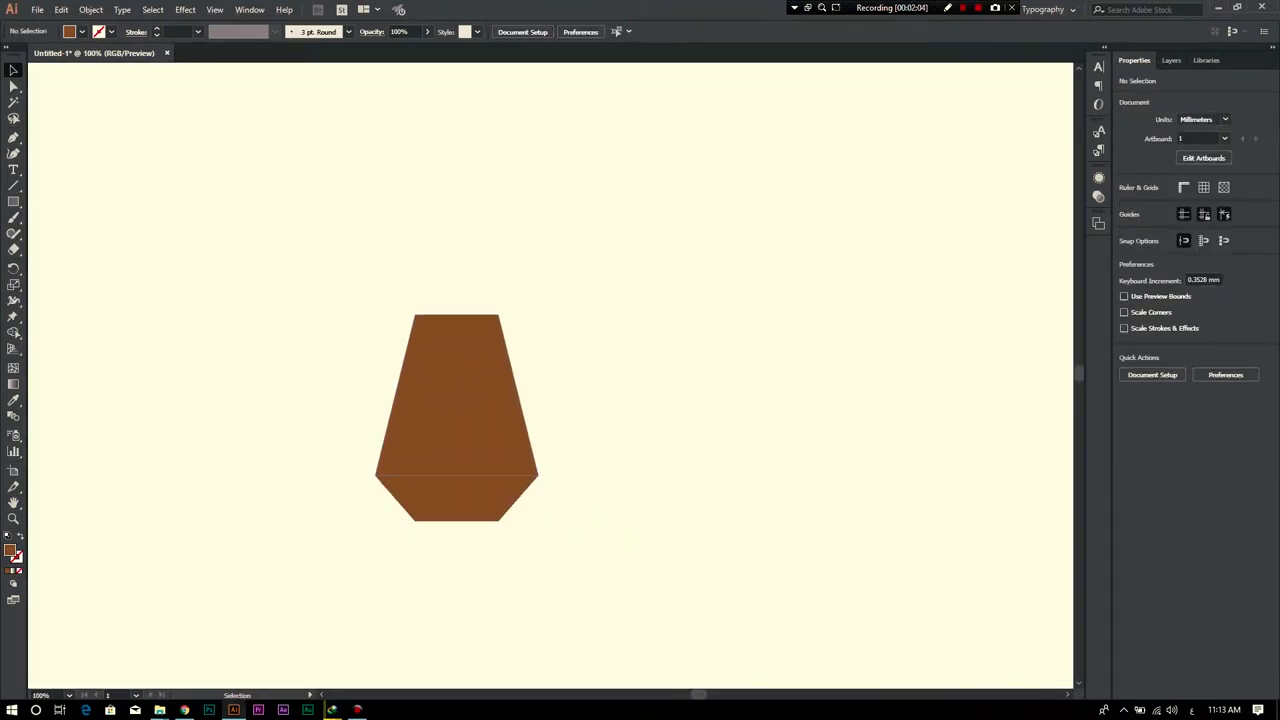
{"action": "left_click", "coordinate": [456, 400]}
{"action": "left_click_drag", "start_coordinate": [456, 314], "coordinate": [456, 373]}
{"action": "key", "text": "ctrl+minus"}
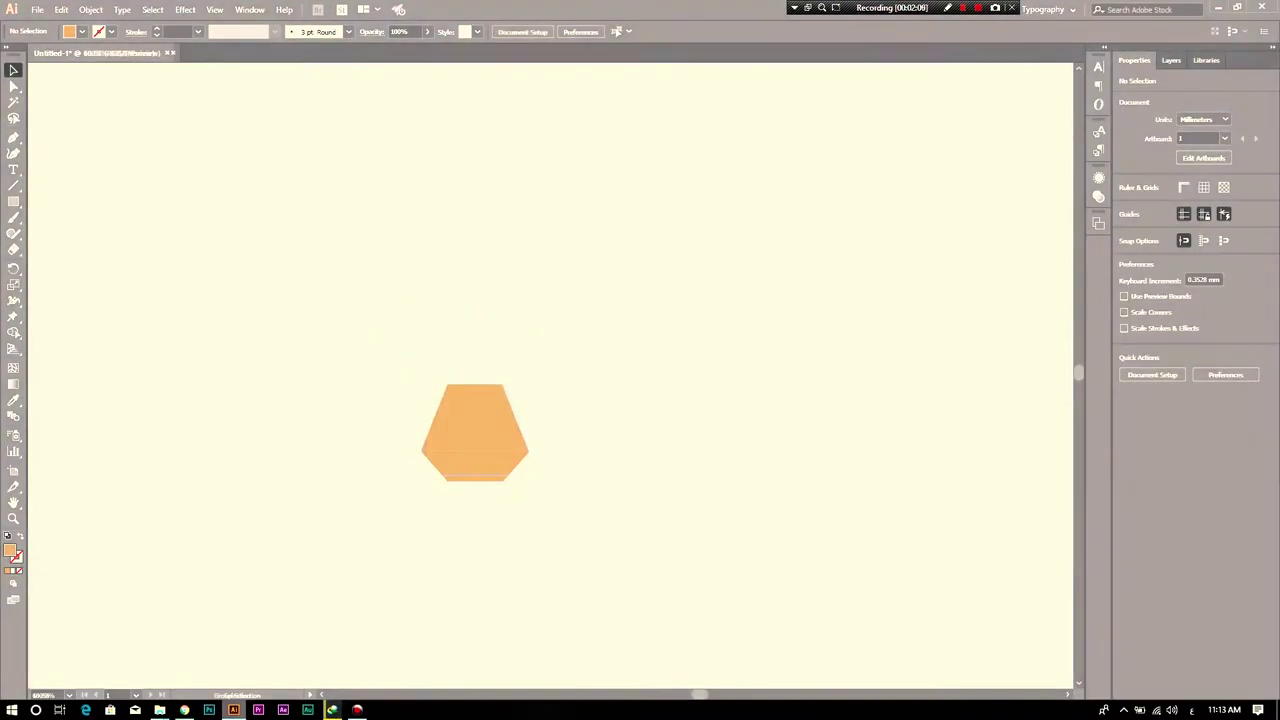
{"action": "key", "text": "ctrl+equal"}
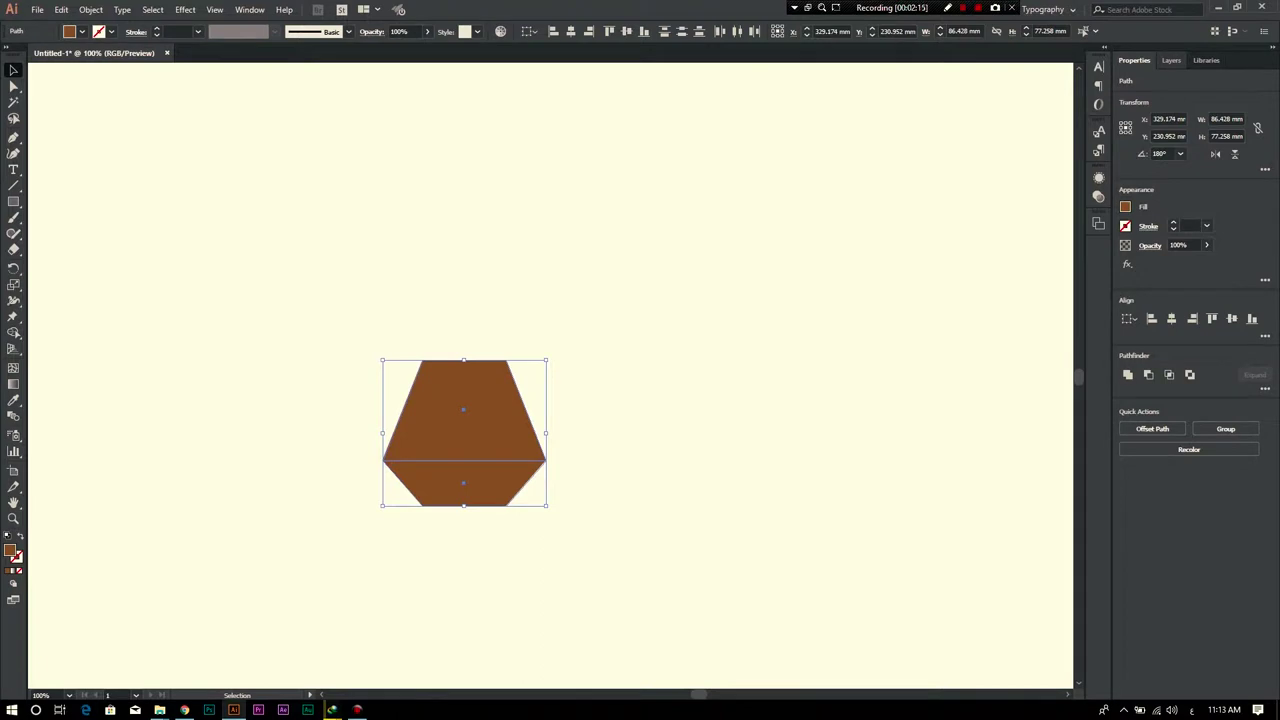
Step: Unite both trapezoids into one hexagon and fill it dark brown #6b2d00
{"action": "left_click", "coordinate": [1127, 374]}
{"action": "key", "text": "ctrl+shift+a"}
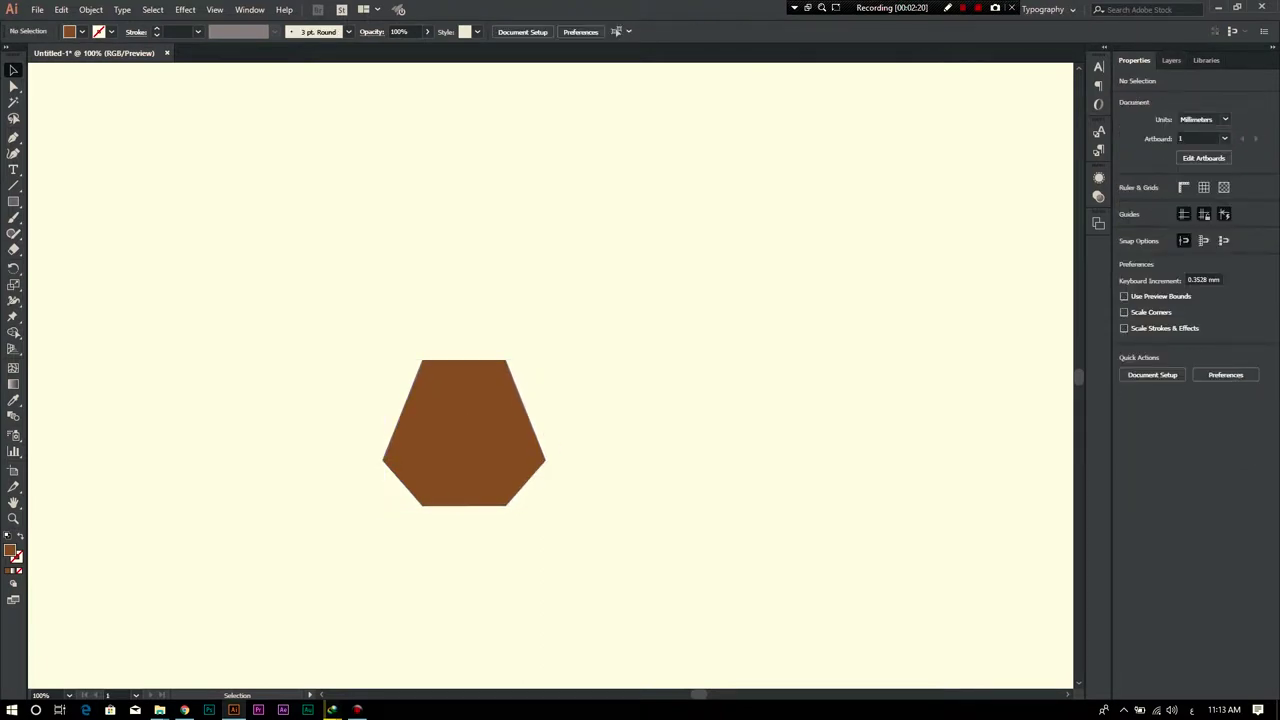
{"action": "key", "text": "ctrl+a"}
{"action": "double_click", "coordinate": [10, 549]}
{"action": "type", "text": "6b2d00"}
{"action": "key", "text": "Return"}
{"action": "key", "text": "ctrl+shift+a"}
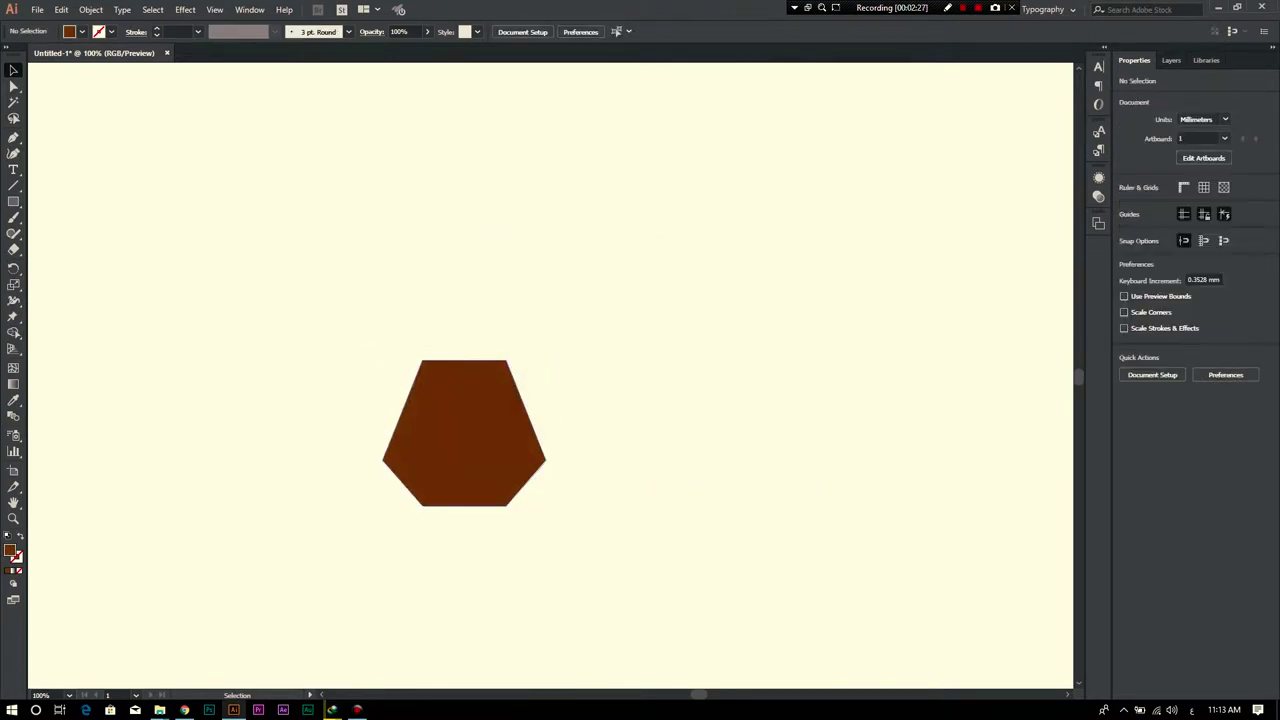
{"action": "key", "text": "ctrl+a"}
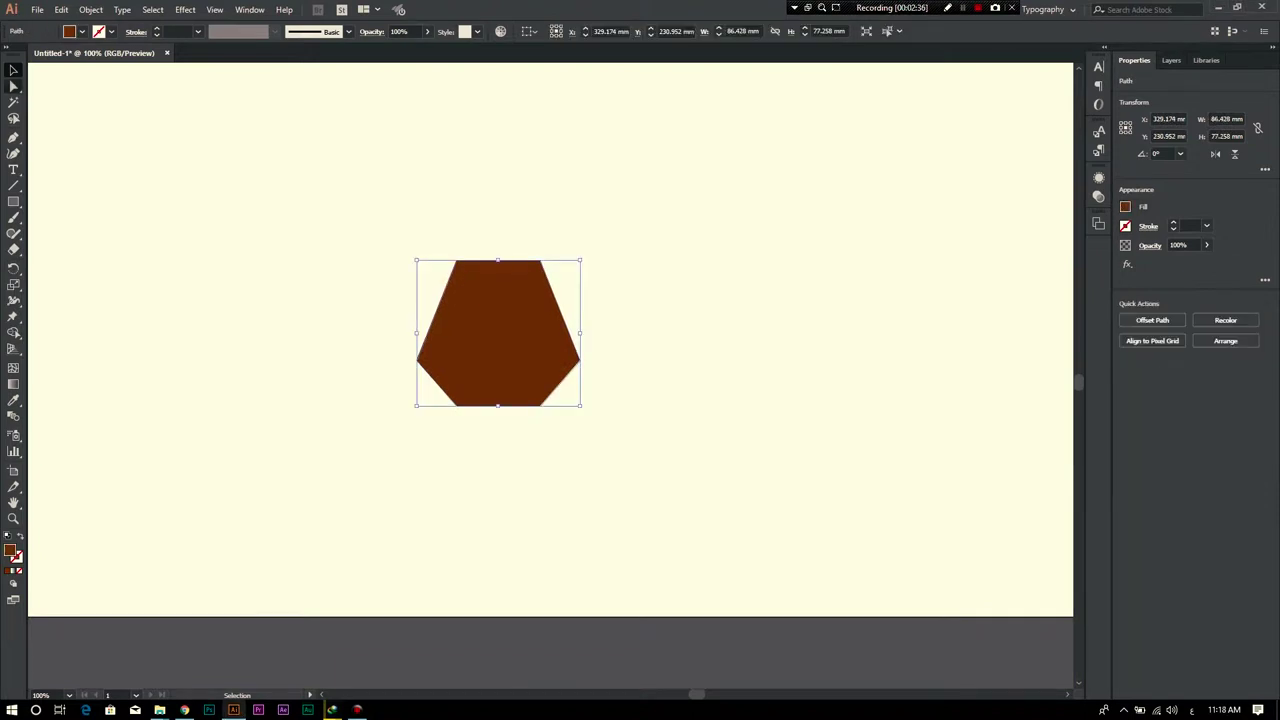
Step: Round the hexagon's two bottom corners with the live-corner widgets
{"action": "key", "text": "a"}
{"action": "left_click_drag", "start_coordinate": [463, 270], "coordinate": [470, 278]}
{"action": "key", "text": "v"}
{"action": "key", "text": "ctrl+shift+a"}
{"action": "key", "text": "ctrl+z"}
{"action": "key", "text": "ctrl+z"}
{"action": "key", "text": "ctrl+equal"}
{"action": "key", "text": "ctrl+equal"}
{"action": "key", "text": "ctrl+equal"}
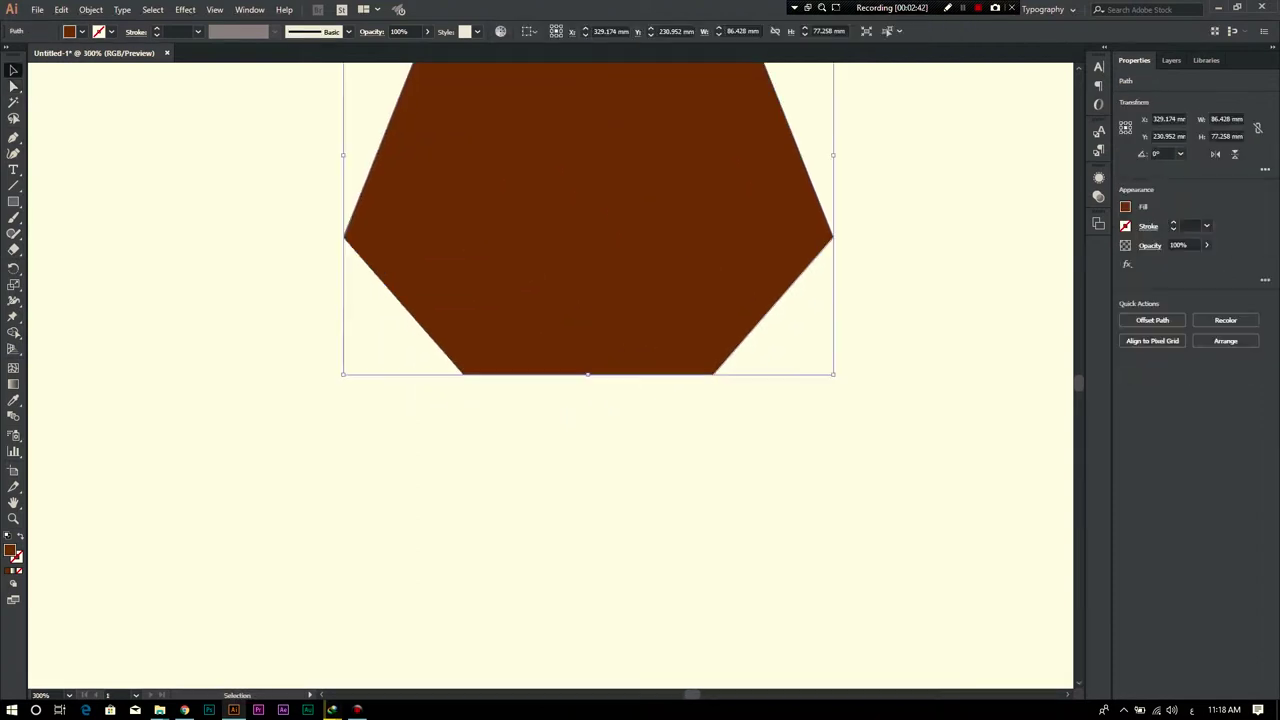
{"action": "key", "text": "a"}
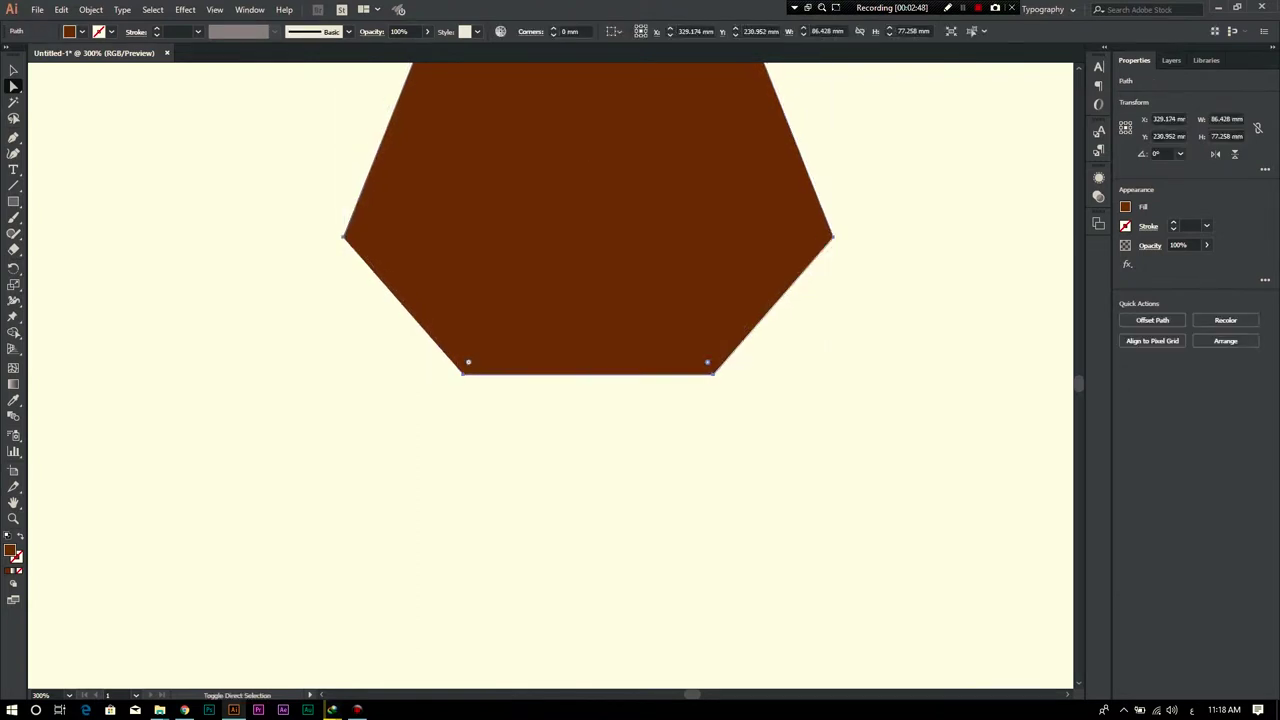
{"action": "left_click_drag", "start_coordinate": [468, 362], "coordinate": [474, 349]}
{"action": "key", "text": "v"}
{"action": "key", "text": "ctrl+shift+a"}
{"action": "key", "text": "ctrl+minus"}
{"action": "key", "text": "ctrl+minus"}
{"action": "key", "text": "ctrl+minus"}
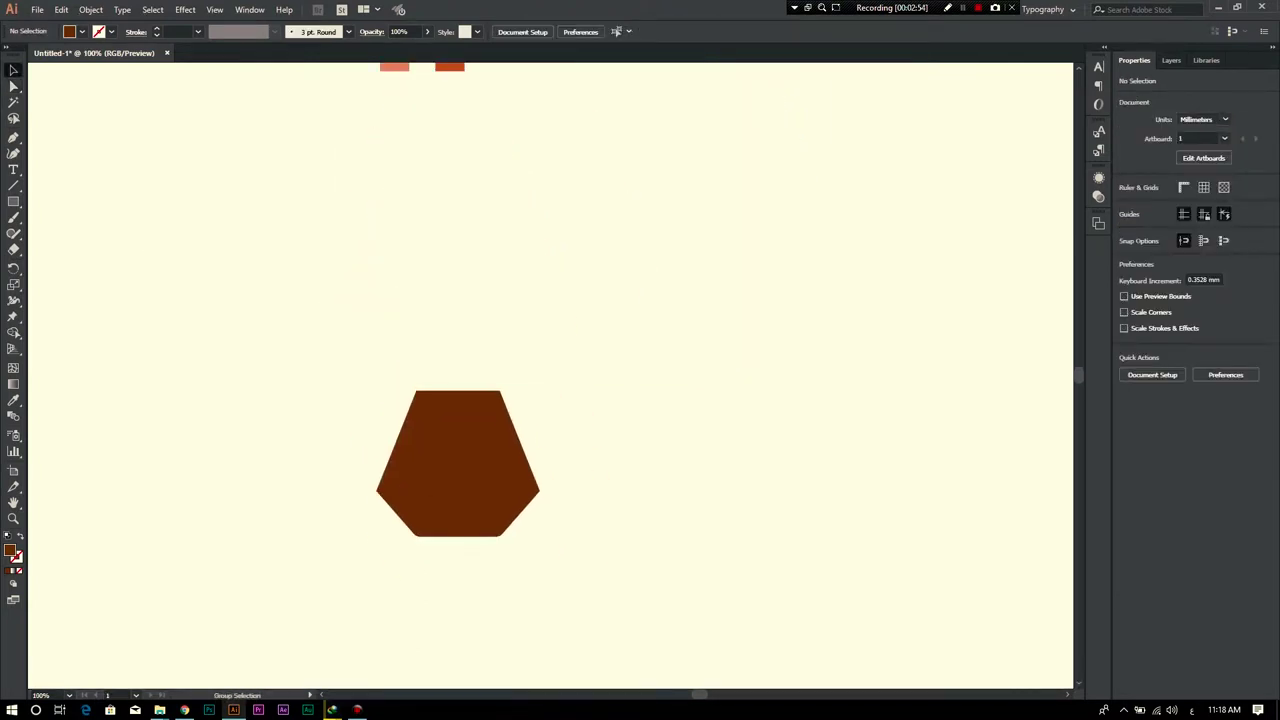
{"action": "scroll", "coordinate": [640, 370], "scroll_direction": "up", "scroll_amount": 1}
Step: Fill the hexagon with the light orange sampled from the left square
{"action": "left_click", "coordinate": [466, 500]}
{"action": "key", "text": "i"}
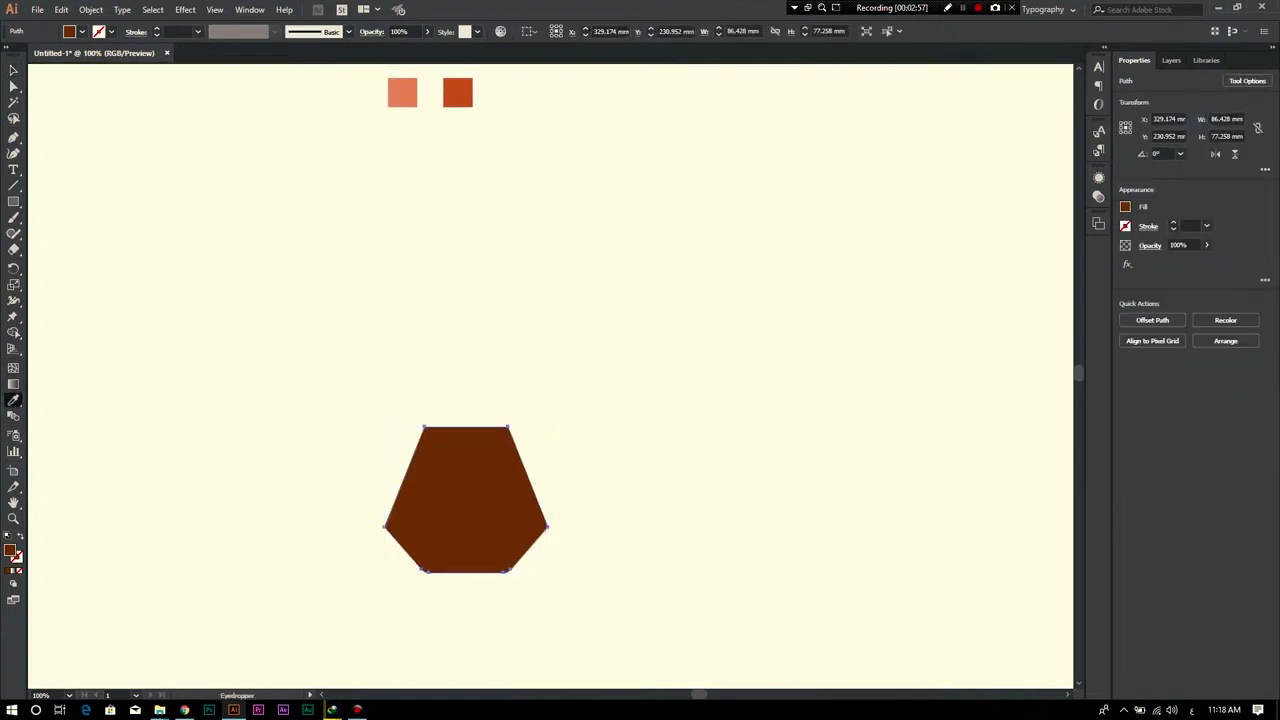
{"action": "left_click", "coordinate": [402, 92]}
{"action": "key", "text": "v"}
{"action": "key", "text": "ctrl+shift+a"}
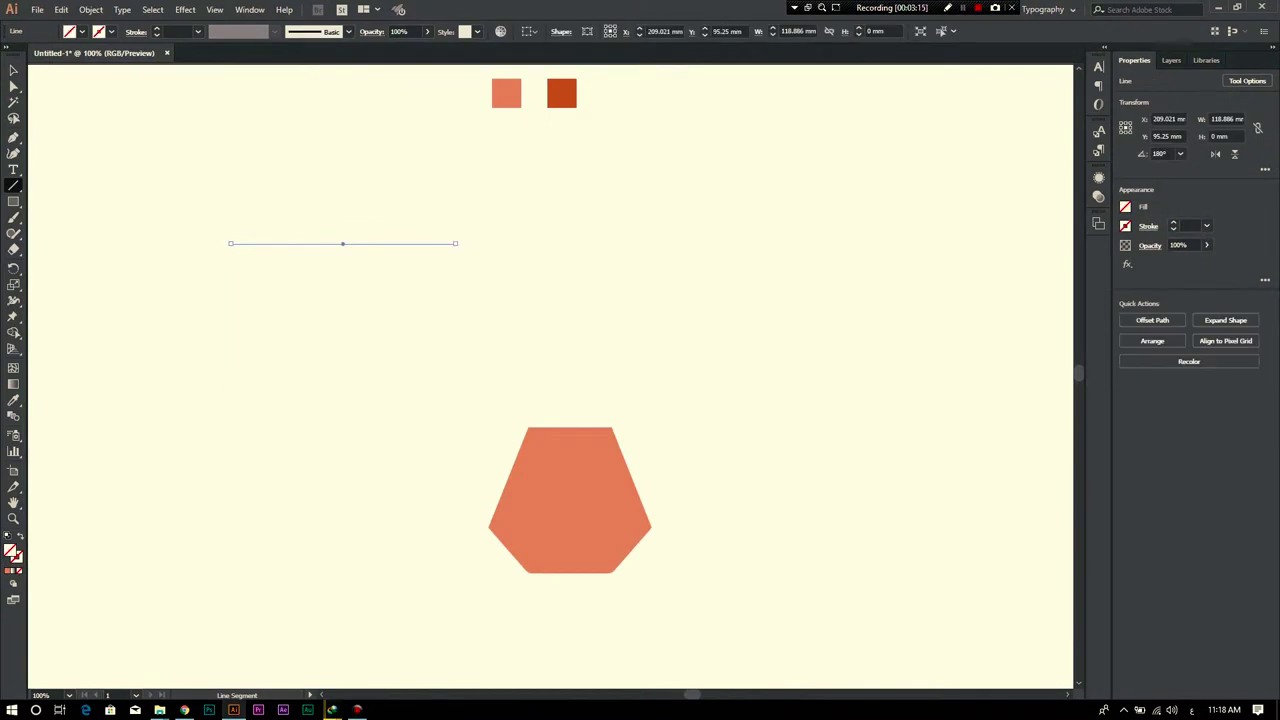
Step: Make the line a 5 pt dark orange stroke across the hexagon's widest point
{"action": "key", "text": "i"}
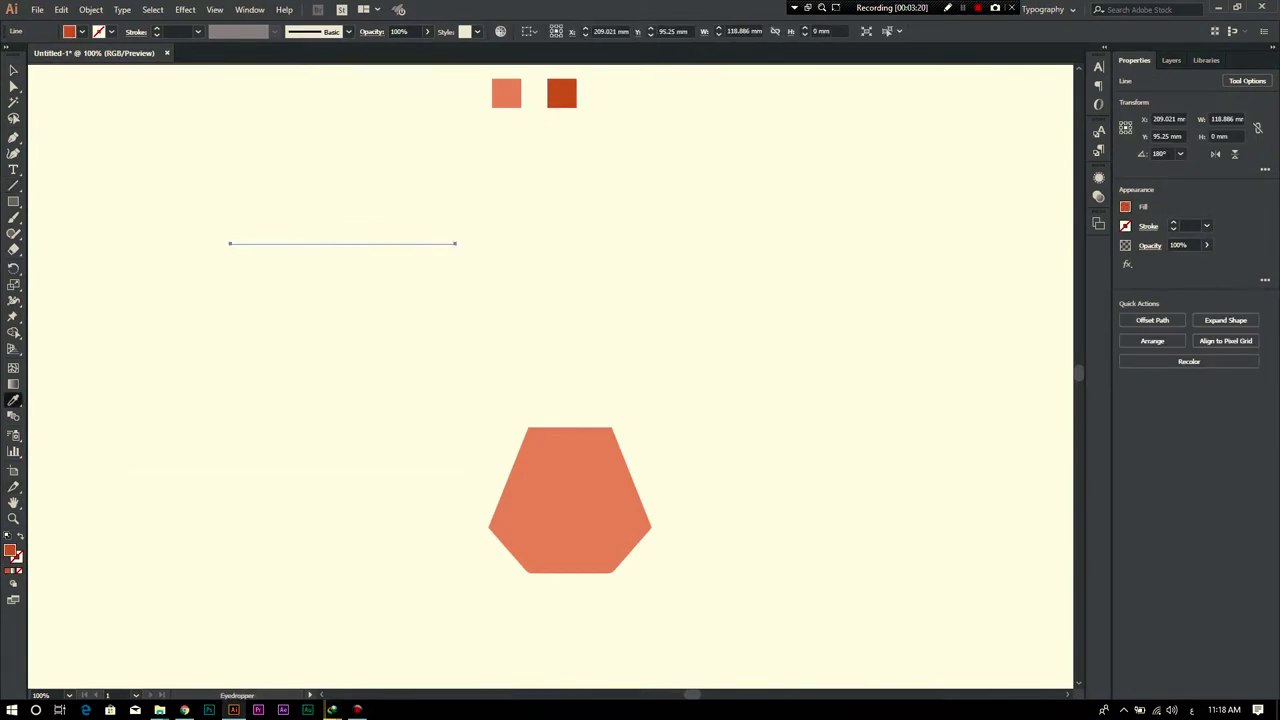
{"action": "key", "text": "shift+x"}
{"action": "left_click", "coordinate": [13, 70]}
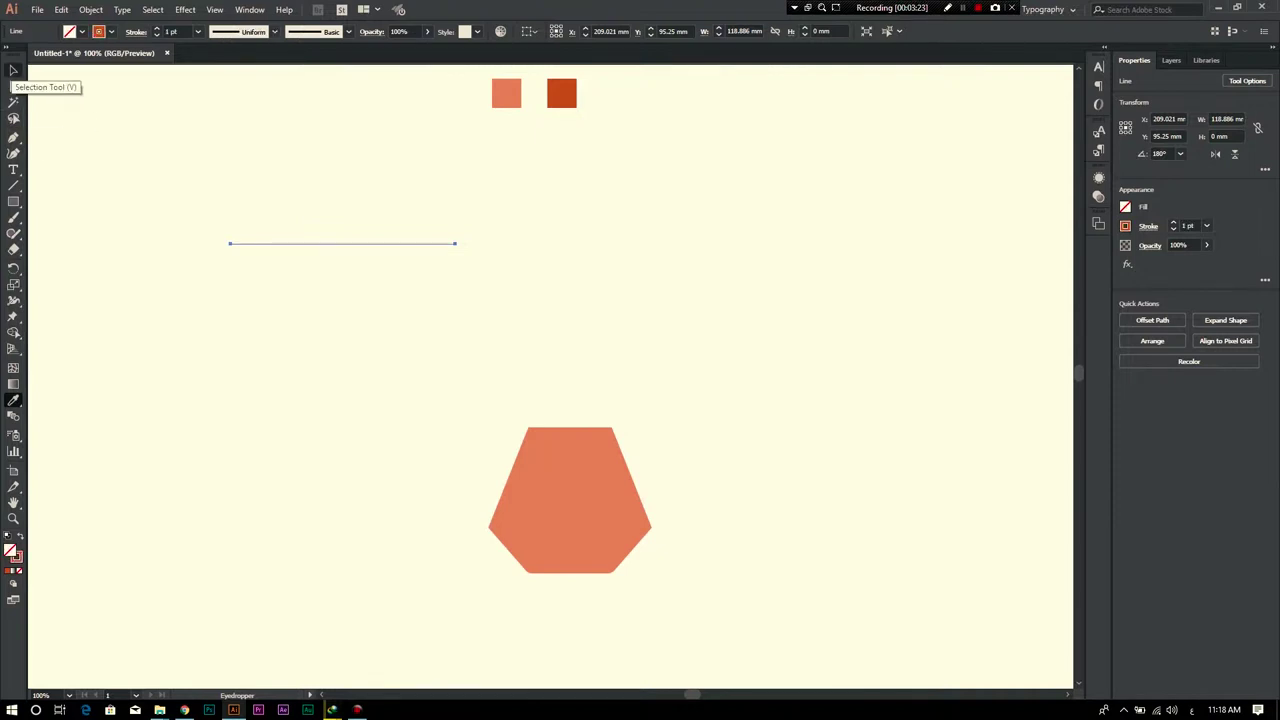
{"action": "left_click", "coordinate": [156, 28]}
{"action": "left_click", "coordinate": [156, 28]}
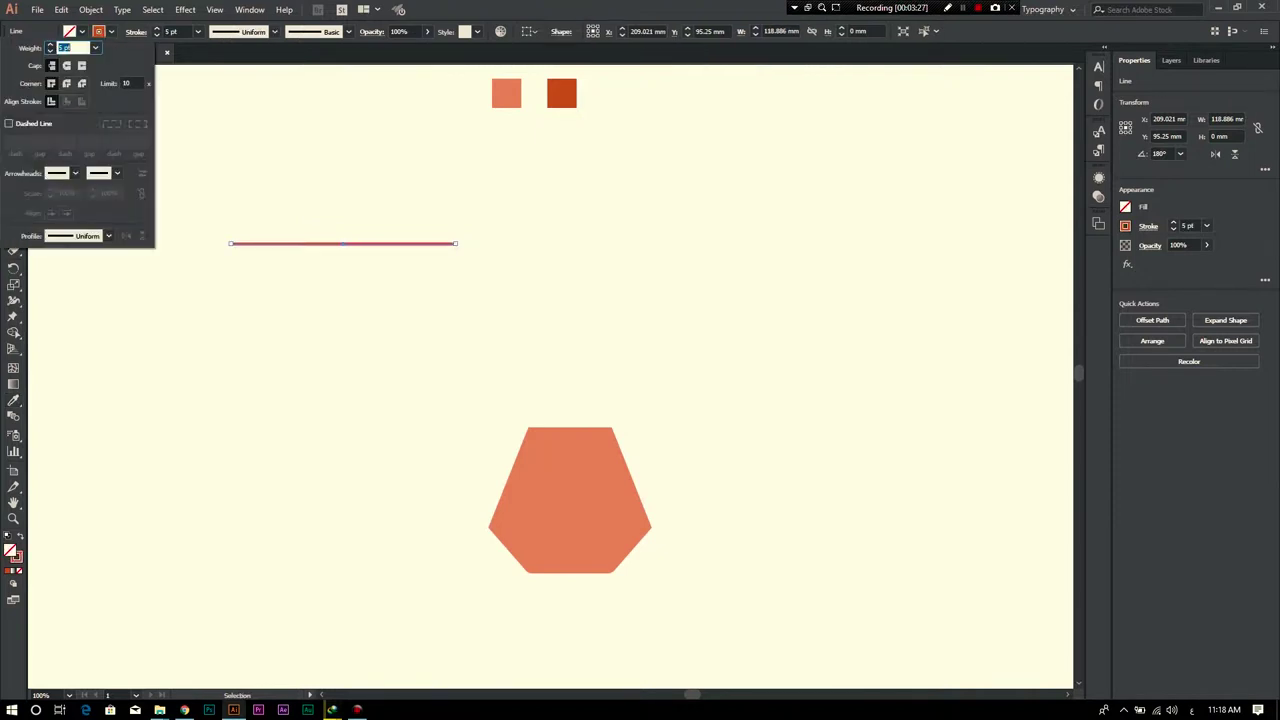
{"action": "left_click_drag", "start_coordinate": [374, 241], "coordinate": [576, 527]}
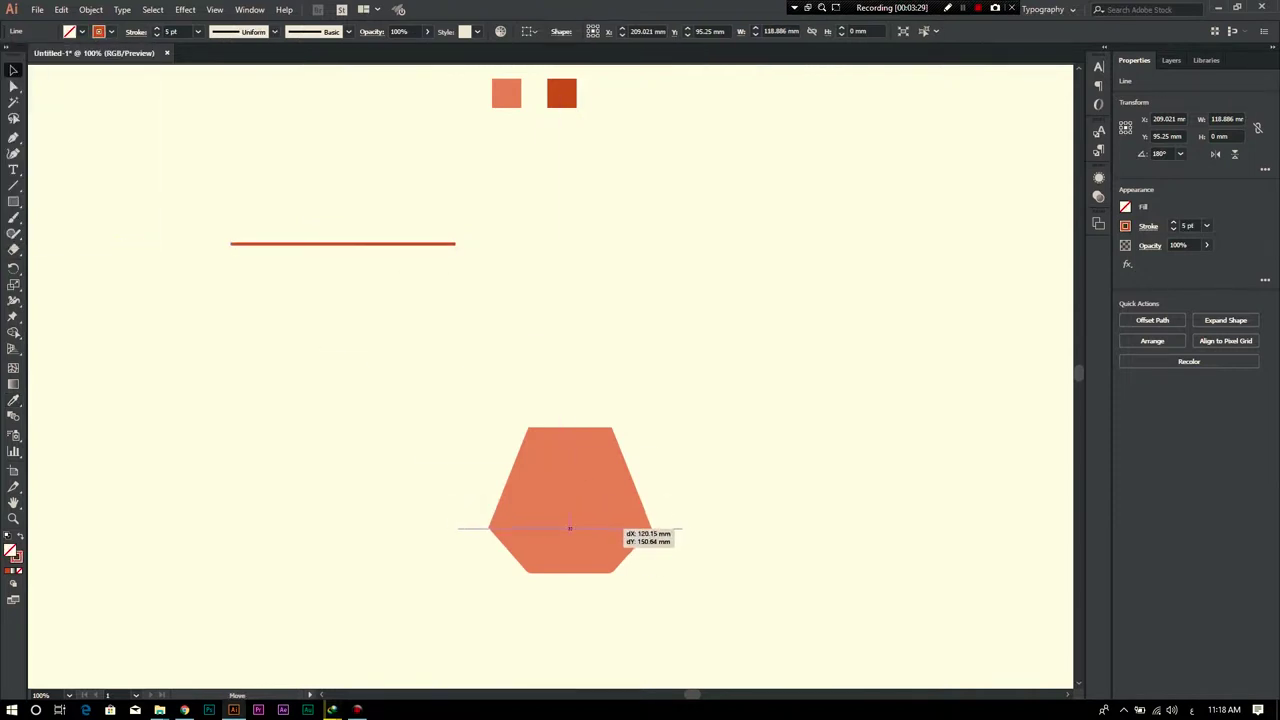
{"action": "left_click_drag", "start_coordinate": [576, 527], "coordinate": [576, 527]}
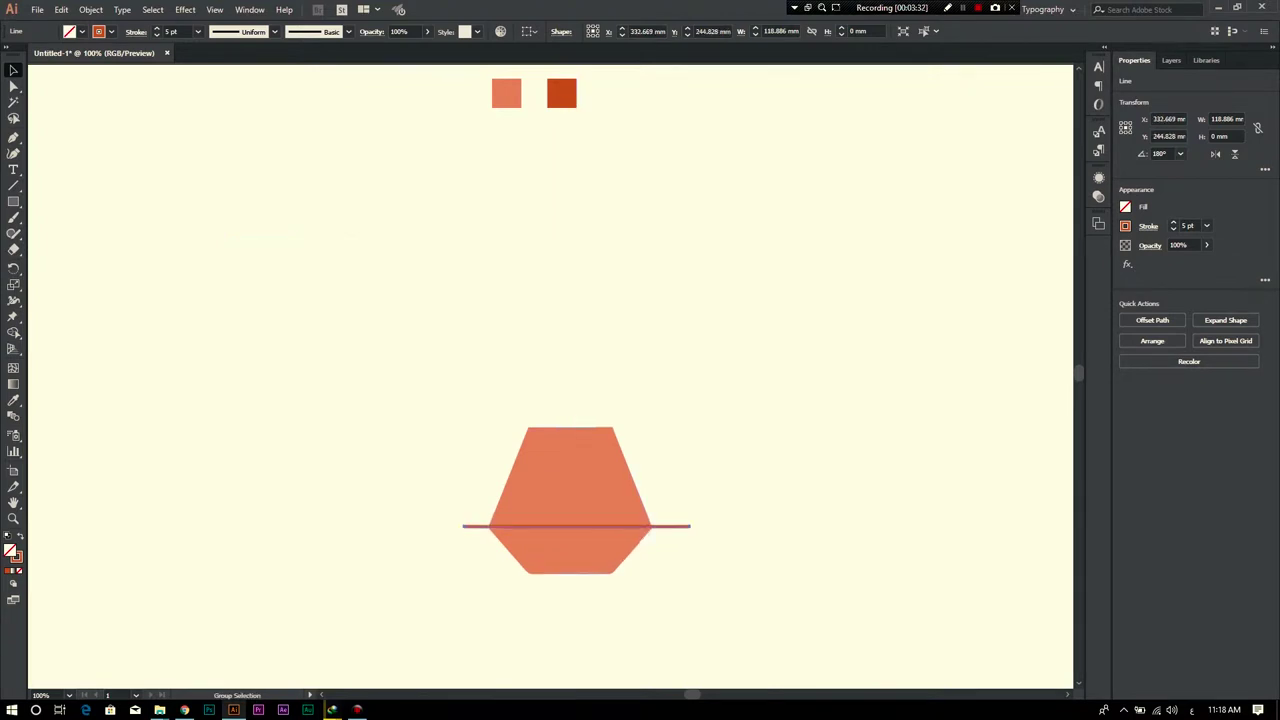
Step: Trim the line's ends to the hexagon's edges and place a copy lower down
{"action": "key", "text": "ctrl+plus"}
{"action": "key", "text": "ctrl+plus"}
{"action": "key", "text": "ctrl+plus"}
{"action": "mouse_move", "coordinate": [829, 476]}
{"action": "left_mouse_down"}
{"action": "mouse_move", "coordinate": [712, 474]}
{"action": "mouse_move", "coordinate": [732, 476]}
{"action": "left_mouse_up"}
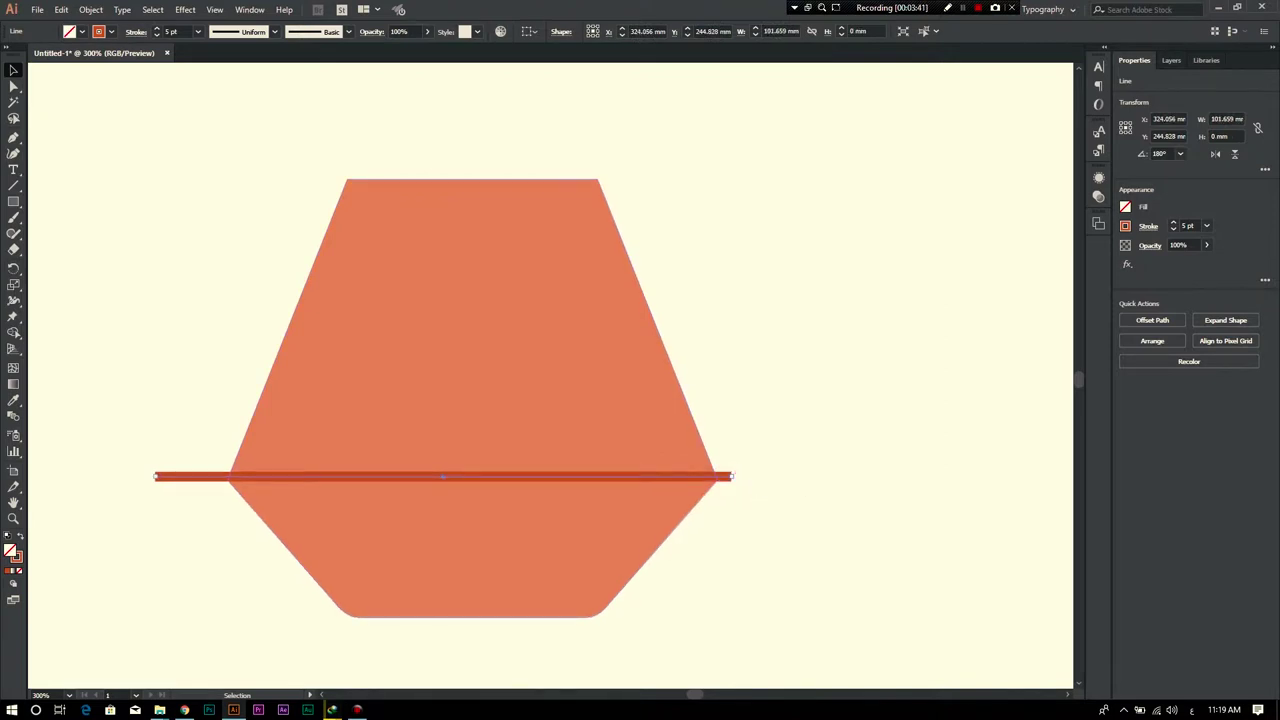
{"action": "left_click_drag", "start_coordinate": [155, 476], "coordinate": [213, 478]}
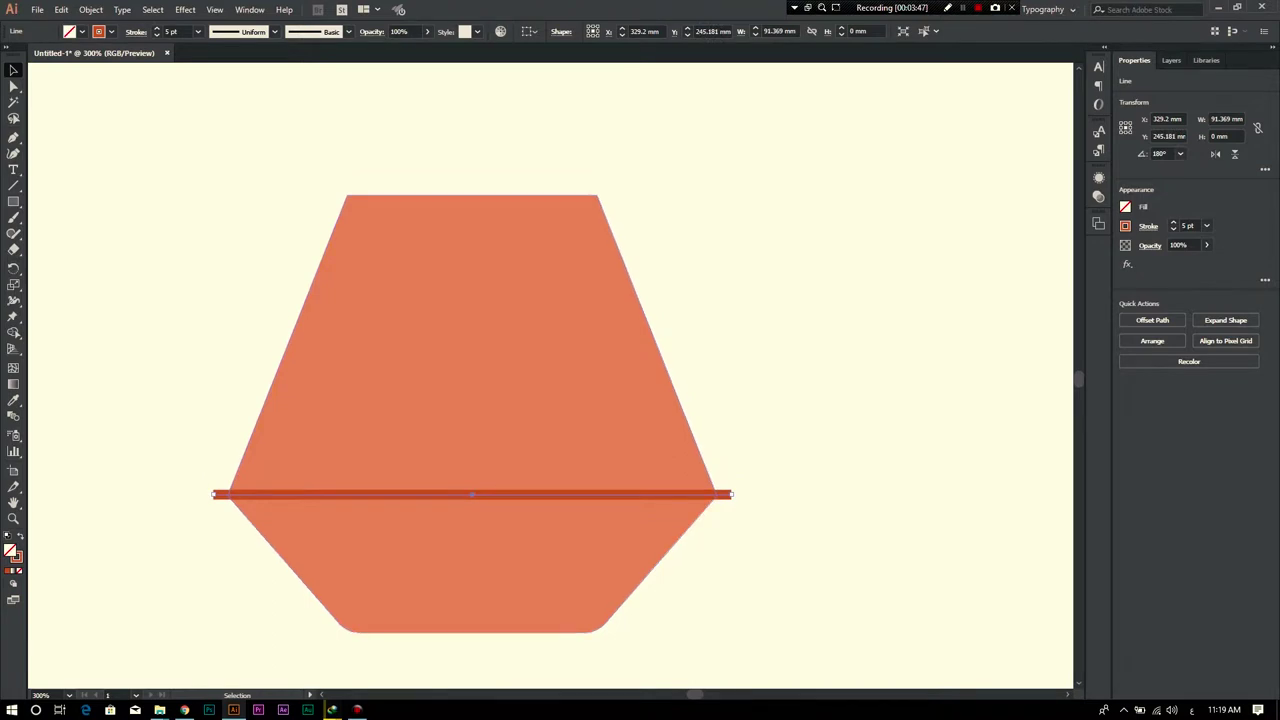
{"action": "key", "text": "ctrl+shift+a"}
{"action": "key", "text": "ctrl+minus"}
{"action": "left_click_drag", "start_coordinate": [563, 505], "coordinate": [555, 551], "text": "alt"}
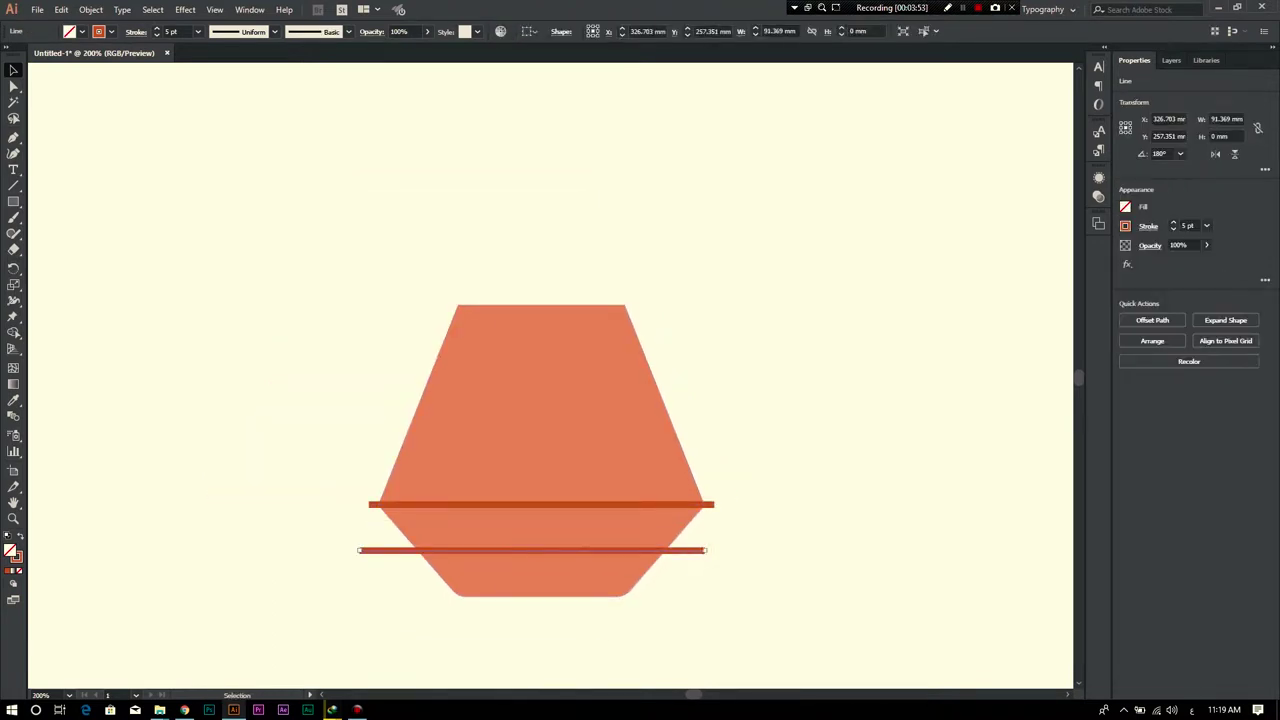
Step: Shorten the lower line and copy it up onto the upper band
{"action": "key", "text": "a"}
{"action": "left_click_drag", "start_coordinate": [380, 550], "coordinate": [519, 550]}
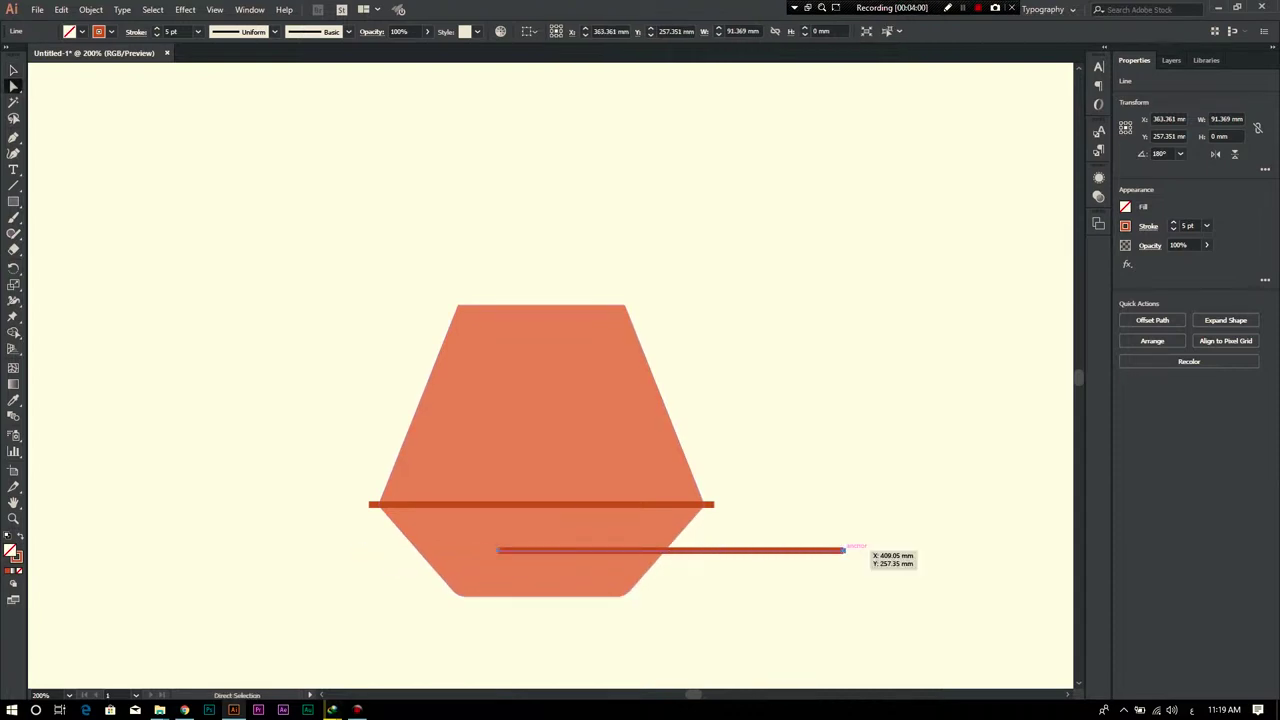
{"action": "left_click_drag", "start_coordinate": [844, 550], "coordinate": [589, 550]}
{"action": "scroll", "coordinate": [542, 459], "scroll_direction": "up", "scroll_amount": 1}
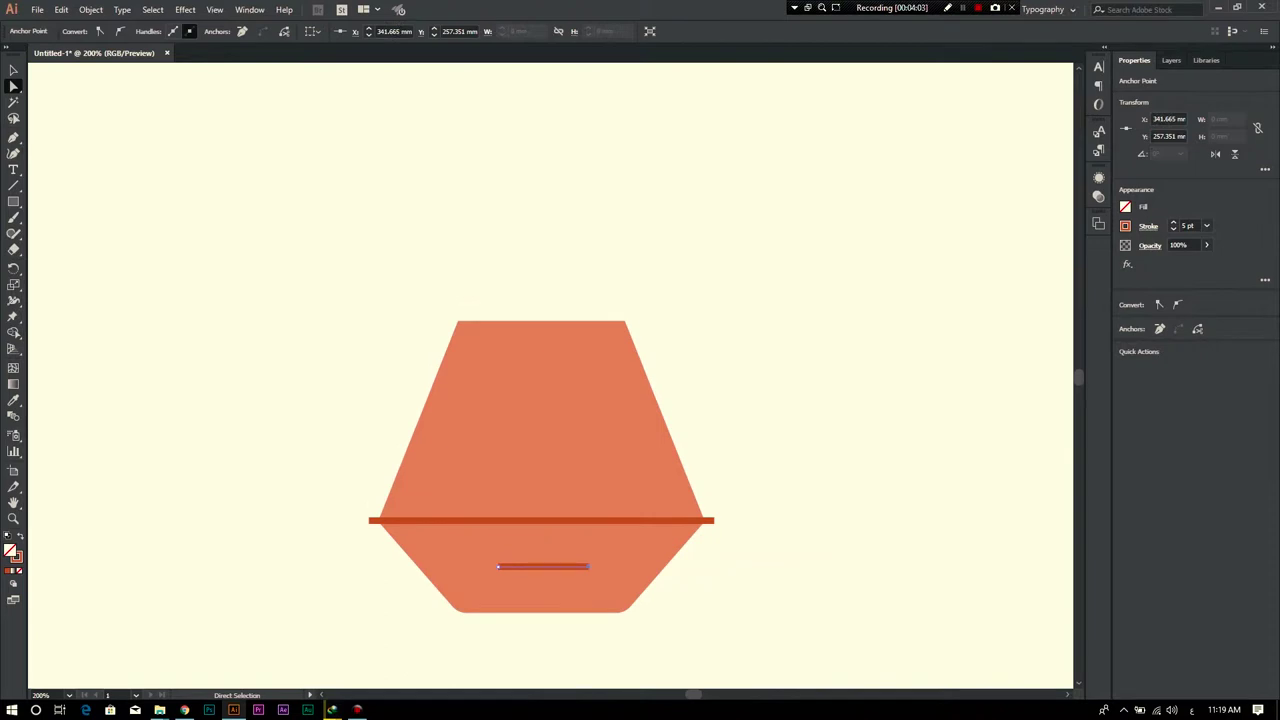
{"action": "key", "text": "v"}
{"action": "mouse_move", "coordinate": [562, 567]}
{"action": "left_mouse_down"}
{"action": "mouse_move", "coordinate": [652, 444]}
{"action": "mouse_move", "coordinate": [537, 446]}
{"action": "left_mouse_up"}
{"action": "scroll", "coordinate": [628, 447], "scroll_direction": "up", "scroll_amount": 3}
{"action": "left_click_drag", "start_coordinate": [749, 436], "coordinate": [925, 437]}
Step: Cut the upper band into a short left dash and a longer right dash
{"action": "left_click", "coordinate": [286, 435]}
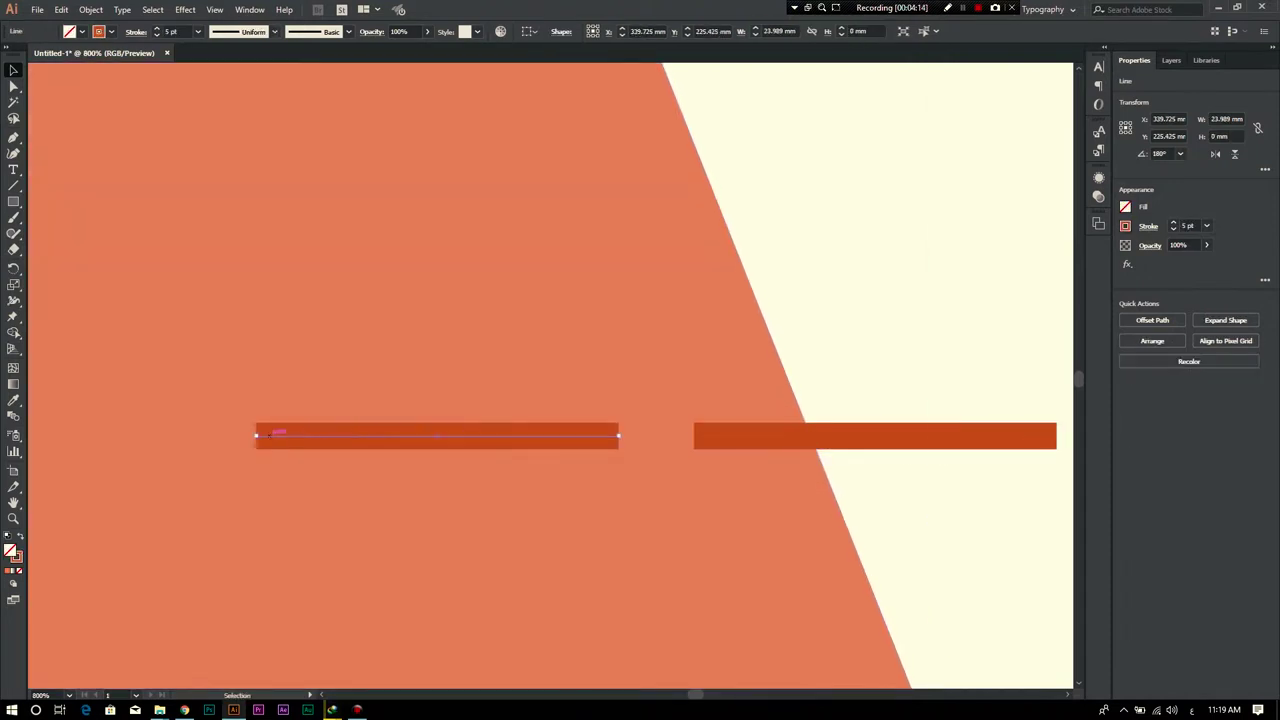
{"action": "left_click_drag", "start_coordinate": [256, 436], "coordinate": [507, 436]}
{"action": "left_click_drag", "start_coordinate": [788, 433], "coordinate": [726, 433]}
{"action": "left_click", "coordinate": [616, 435]}
{"action": "left_click_drag", "start_coordinate": [618, 436], "coordinate": [567, 436]}
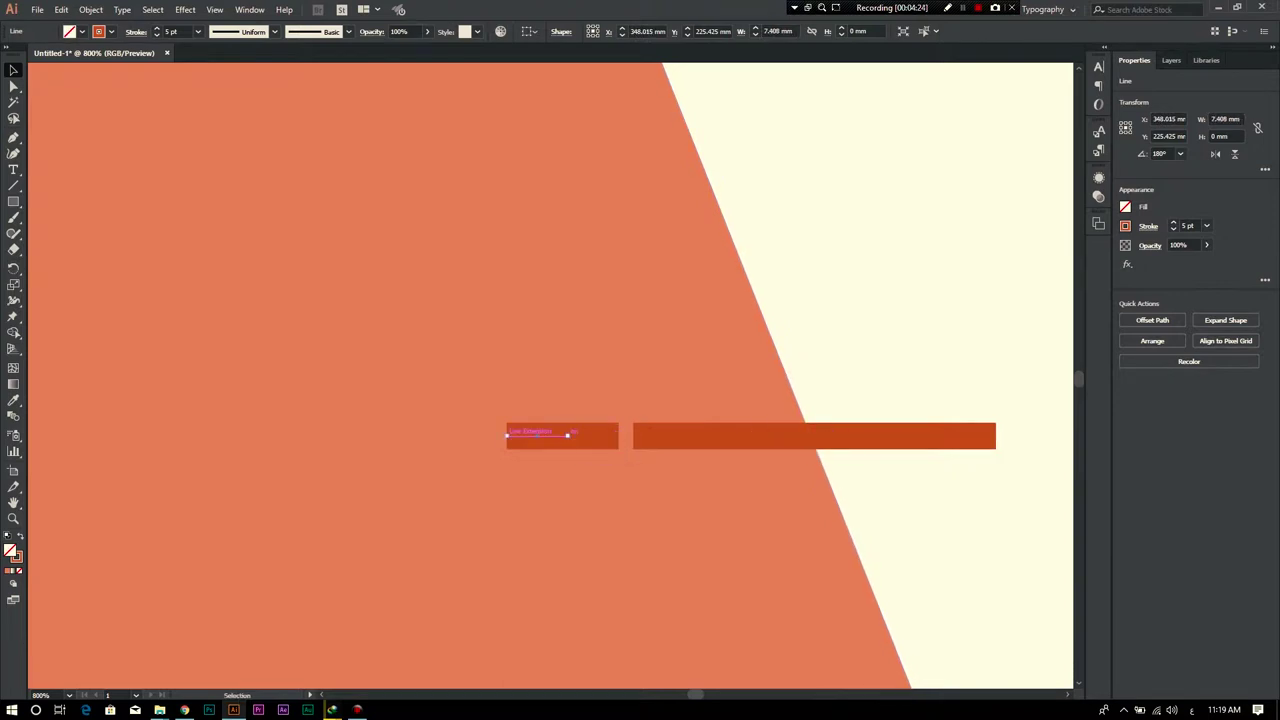
{"action": "scroll", "coordinate": [545, 447], "scroll_direction": "down", "scroll_amount": 3}
{"action": "key", "text": "ctrl+shift+a"}
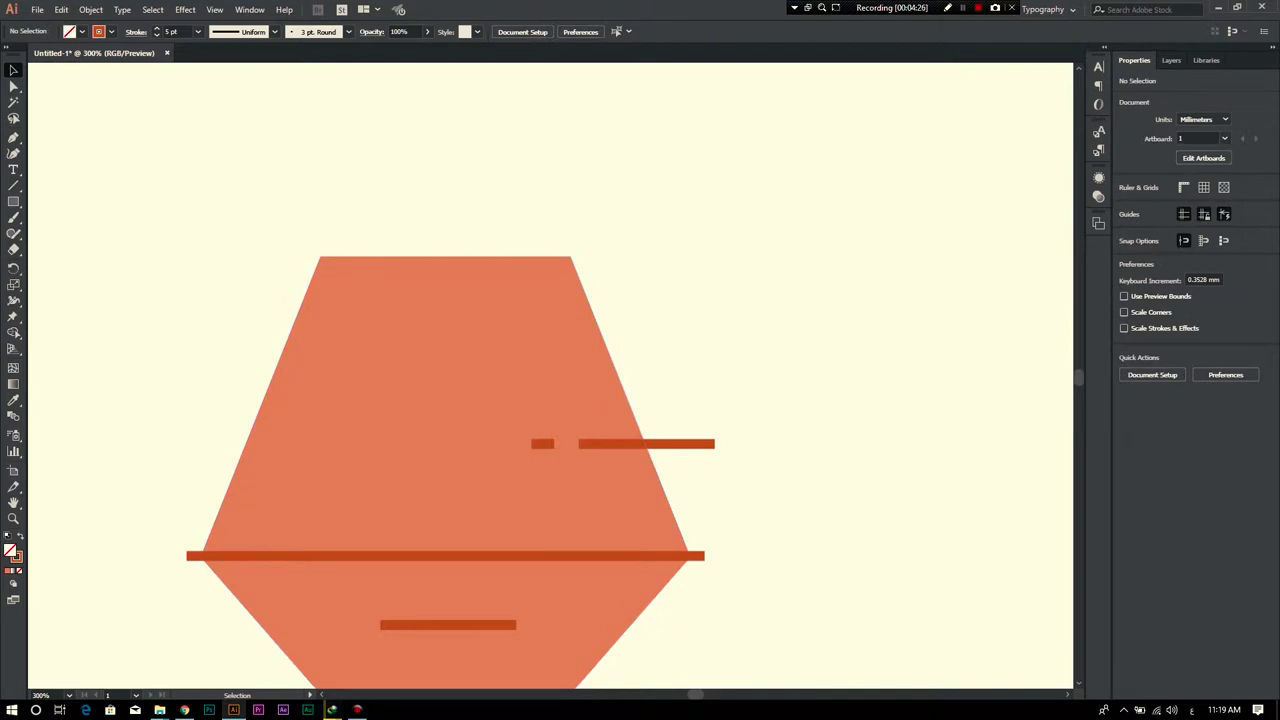
Step: Give the two upper dashes Round Cap ends
{"action": "left_click", "coordinate": [543, 443]}
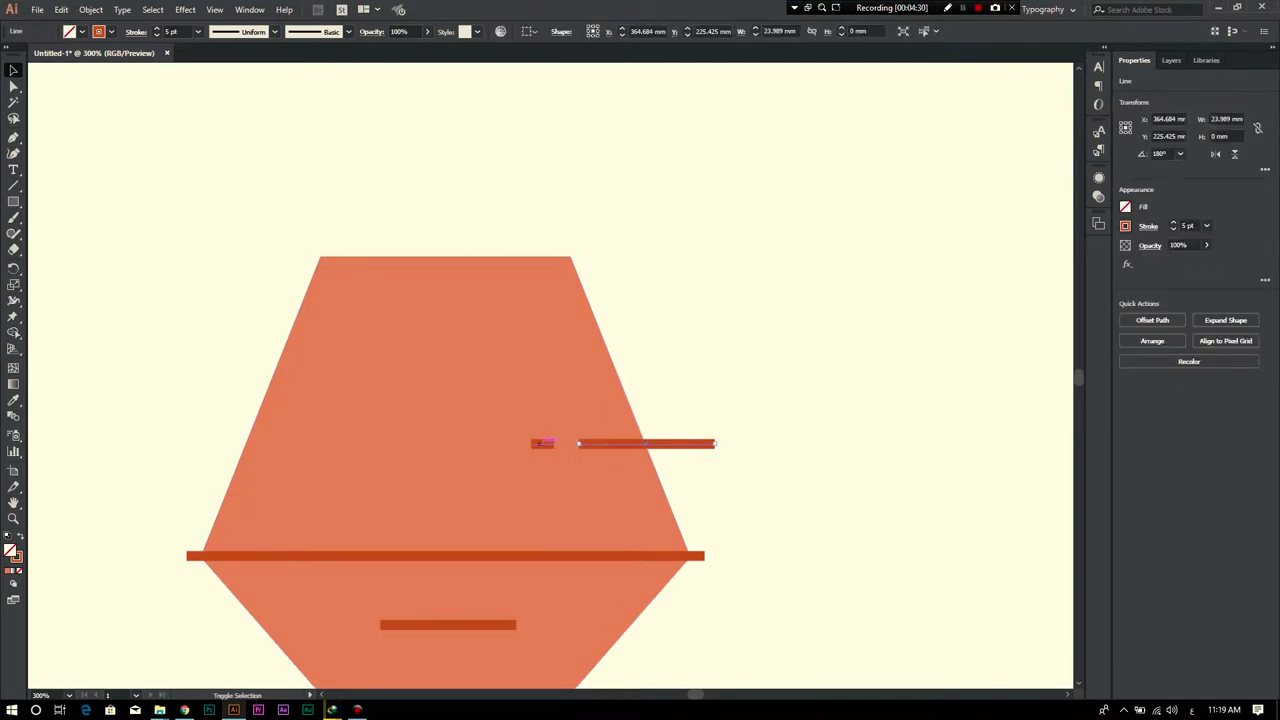
{"action": "left_click", "coordinate": [666, 443], "text": "shift"}
{"action": "left_click", "coordinate": [136, 31]}
{"action": "left_click", "coordinate": [66, 64]}
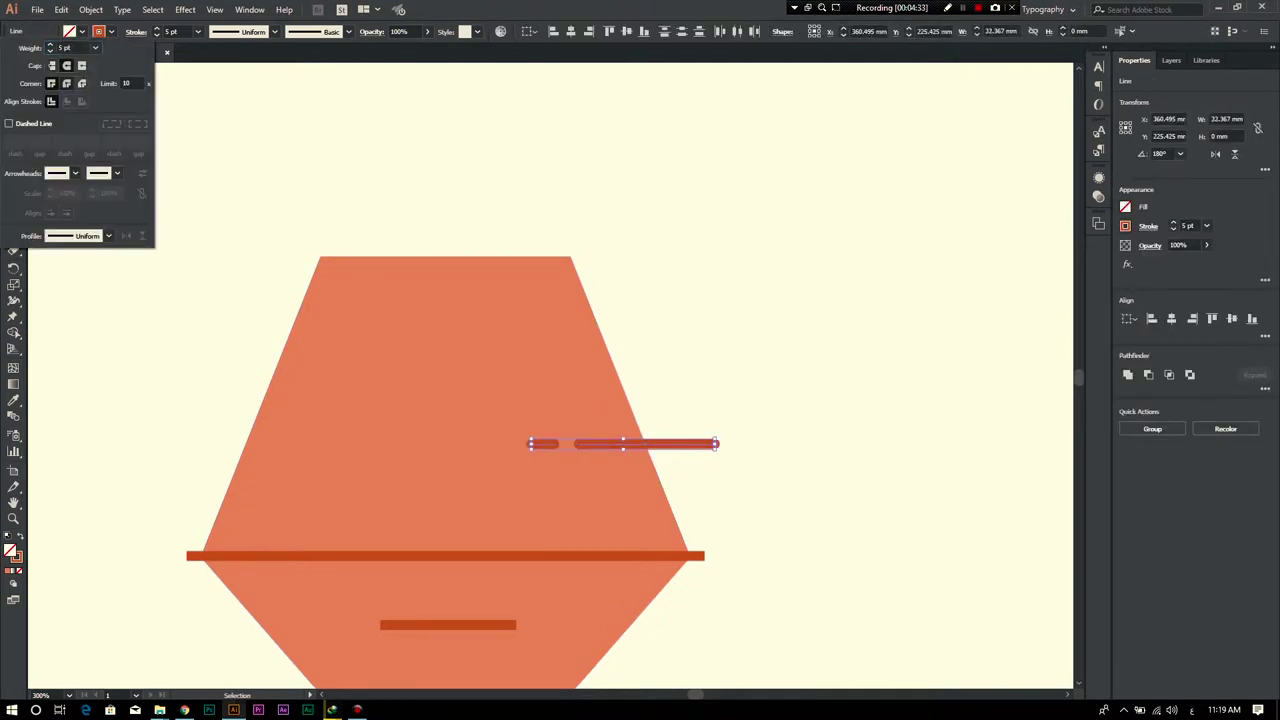
{"action": "key", "text": "ctrl+shift+a"}
Step: Give the long and short bottom lines Round Cap ends
{"action": "left_click", "coordinate": [445, 556]}
{"action": "left_click", "coordinate": [448, 625], "text": "shift"}
{"action": "left_click", "coordinate": [136, 31]}
{"action": "left_click", "coordinate": [66, 64]}
{"action": "key", "text": "ctrl+shift+a"}
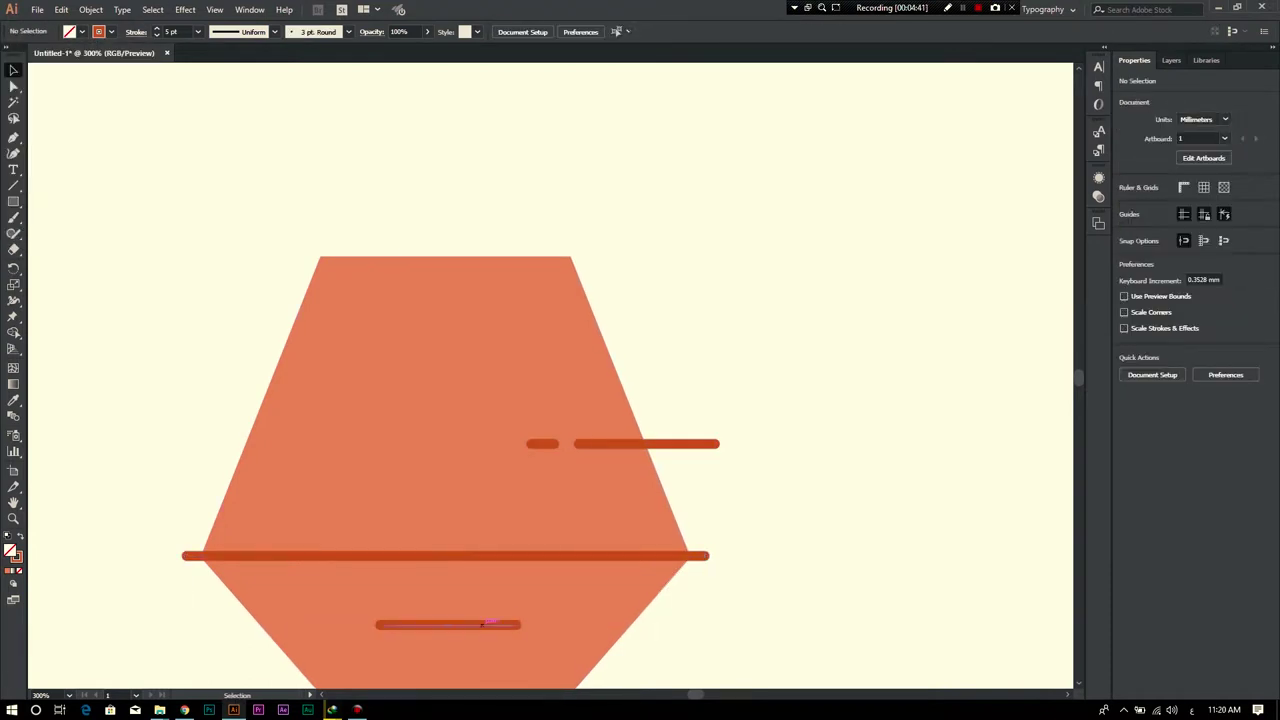
Step: Copy the short bottom line downward to form a new dash pair
{"action": "left_click_drag", "start_coordinate": [483, 624], "coordinate": [494, 667]}
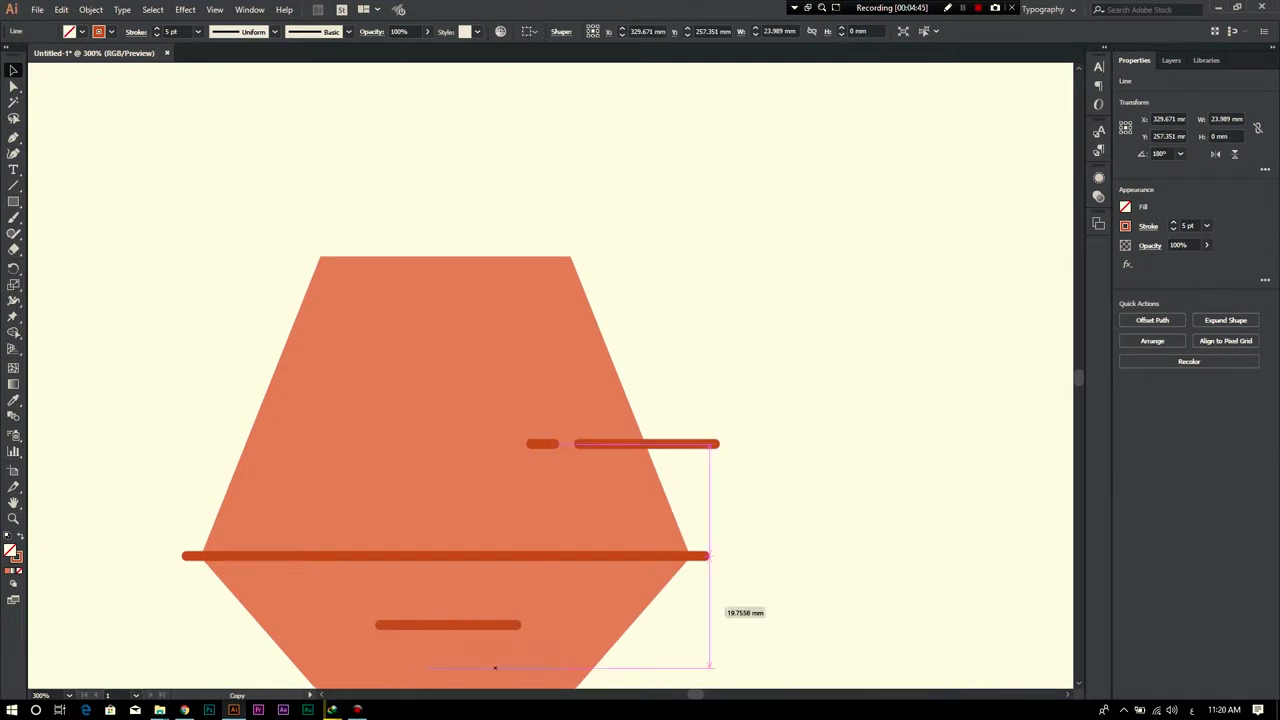
{"action": "left_click_drag", "start_coordinate": [494, 667], "coordinate": [571, 550]}
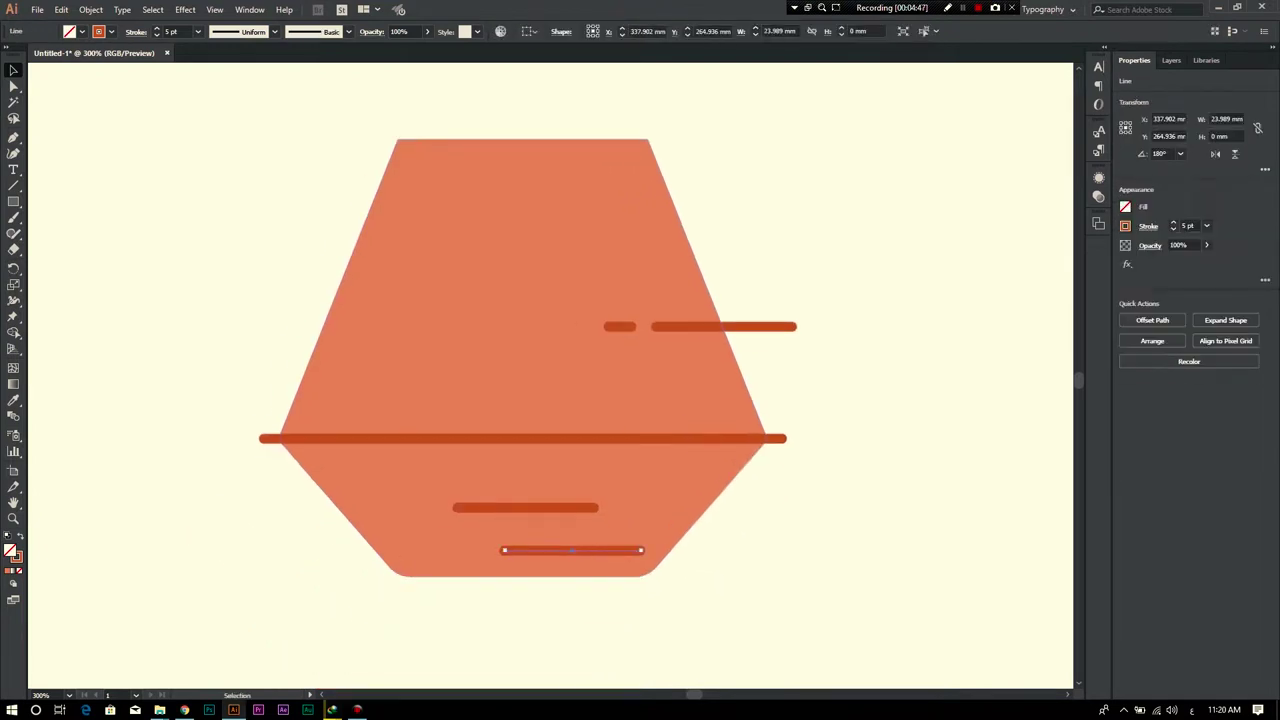
{"action": "mouse_move", "coordinate": [600, 550]}
{"action": "left_mouse_down"}
{"action": "mouse_move", "coordinate": [560, 552]}
{"action": "mouse_move", "coordinate": [580, 550]}
{"action": "mouse_move", "coordinate": [475, 519]}
{"action": "left_mouse_up"}
{"action": "key", "text": "ctrl+shift+a"}
{"action": "scroll", "coordinate": [590, 569], "scroll_direction": "up", "scroll_amount": 3}
{"action": "scroll", "coordinate": [512, 522], "scroll_direction": "down", "scroll_amount": 1}
{"action": "key", "text": "ctrl+shift+a"}
Step: Move the new dash pair up and shift the long bottom line lower
{"action": "left_click", "coordinate": [472, 521]}
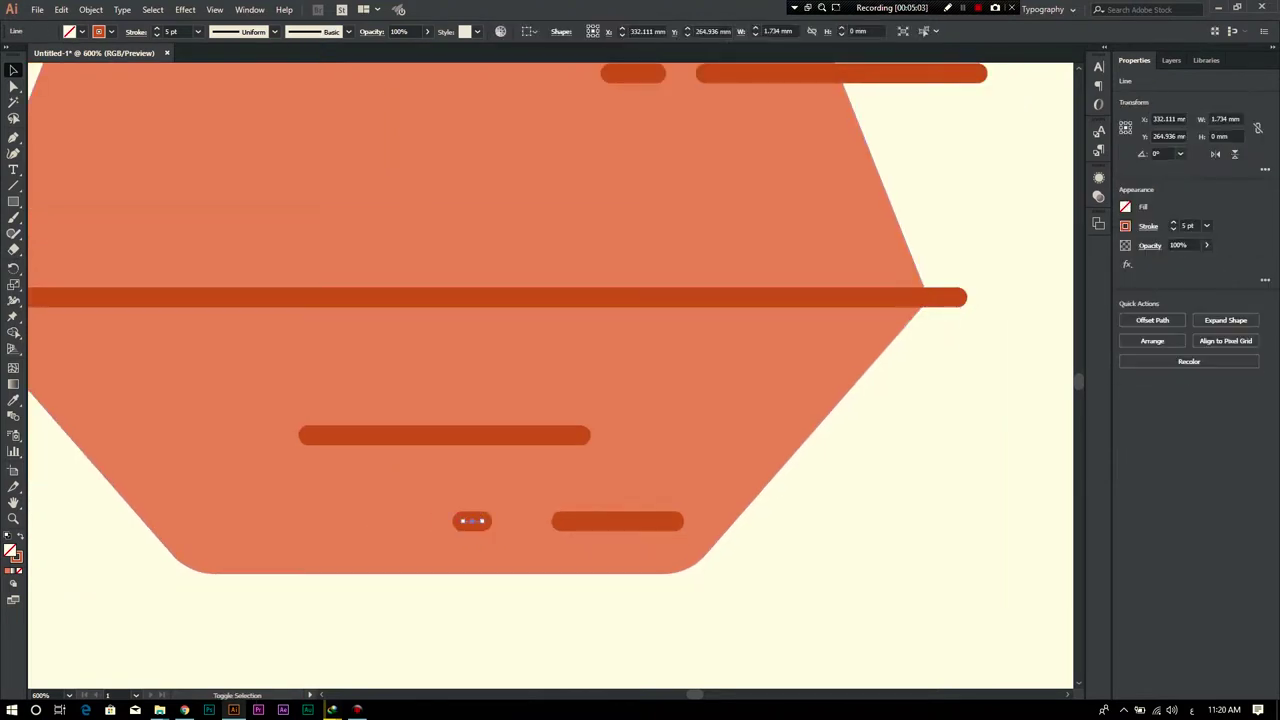
{"action": "left_click", "coordinate": [596, 520], "text": "shift"}
{"action": "key", "text": "shift+Up"}
{"action": "mouse_move", "coordinate": [596, 481]}
{"action": "left_mouse_down"}
{"action": "mouse_move", "coordinate": [596, 361]}
{"action": "mouse_move", "coordinate": [596, 436]}
{"action": "left_mouse_up"}
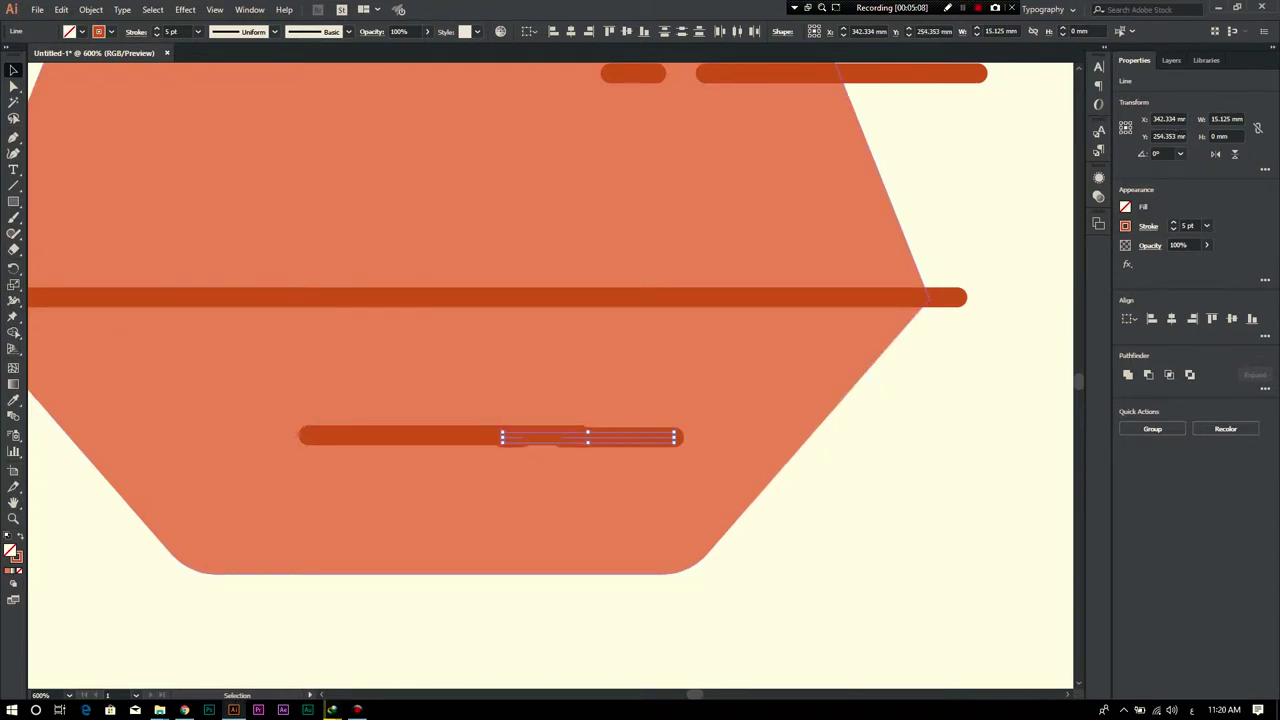
{"action": "key", "text": "ctrl+shift+a"}
{"action": "mouse_move", "coordinate": [446, 437]}
{"action": "left_mouse_down"}
{"action": "mouse_move", "coordinate": [561, 519]}
{"action": "mouse_move", "coordinate": [471, 518]}
{"action": "mouse_move", "coordinate": [515, 543]}
{"action": "mouse_move", "coordinate": [515, 522]}
{"action": "mouse_move", "coordinate": [515, 535]}
{"action": "left_mouse_up"}
{"action": "left_click", "coordinate": [598, 613]}
{"action": "scroll", "coordinate": [598, 613], "scroll_direction": "down", "scroll_amount": 1}
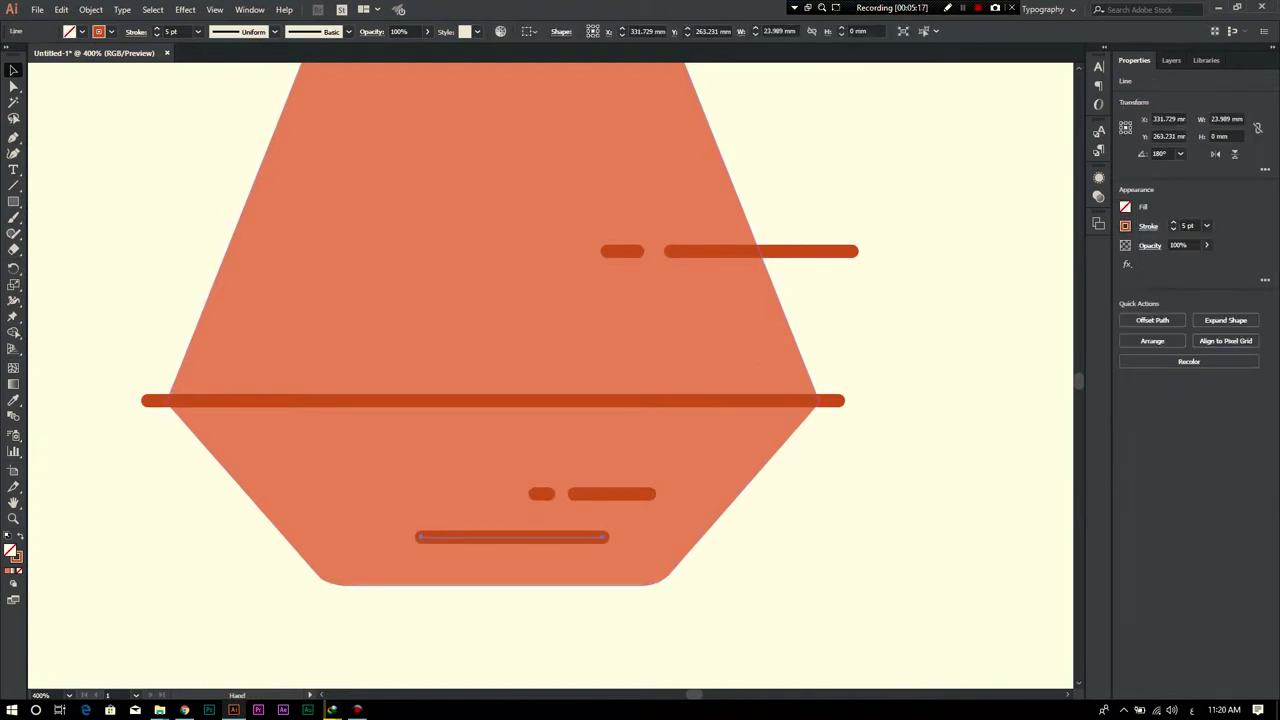
Step: Outline the pot with a 5 pt dark-orange stroke
{"action": "left_click", "coordinate": [515, 560]}
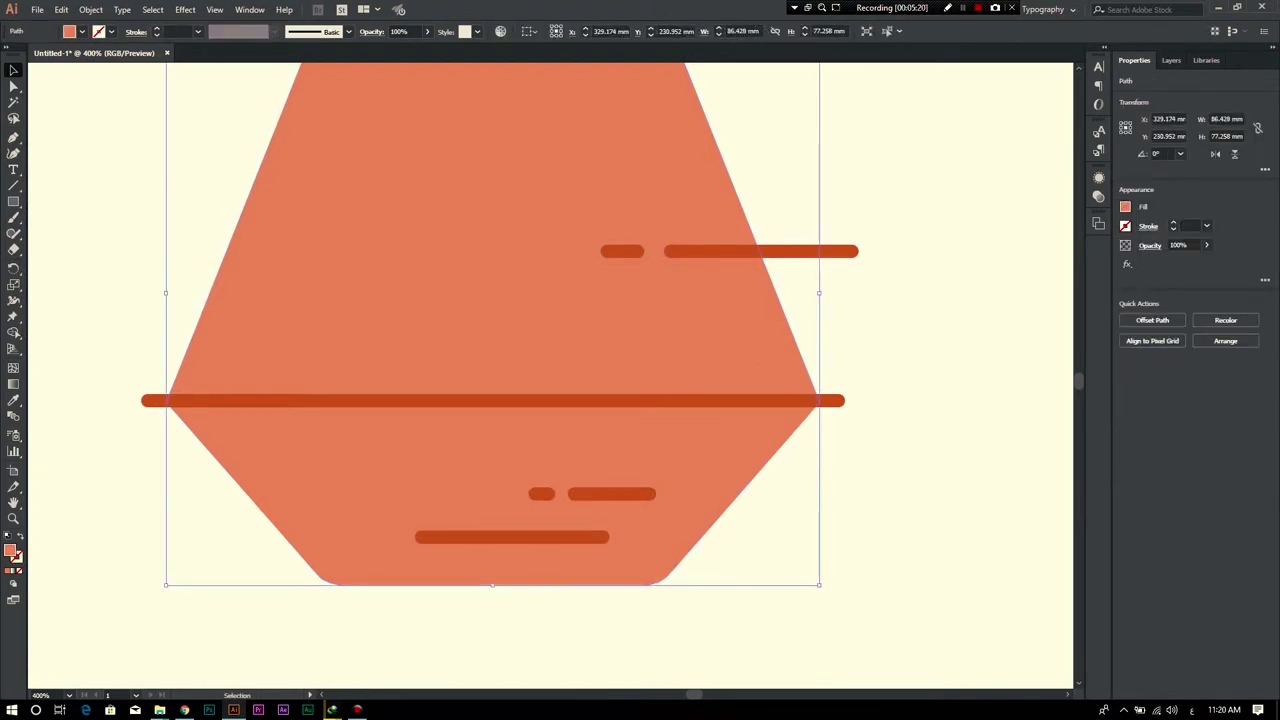
{"action": "left_click", "coordinate": [157, 28]}
{"action": "left_click", "coordinate": [157, 28]}
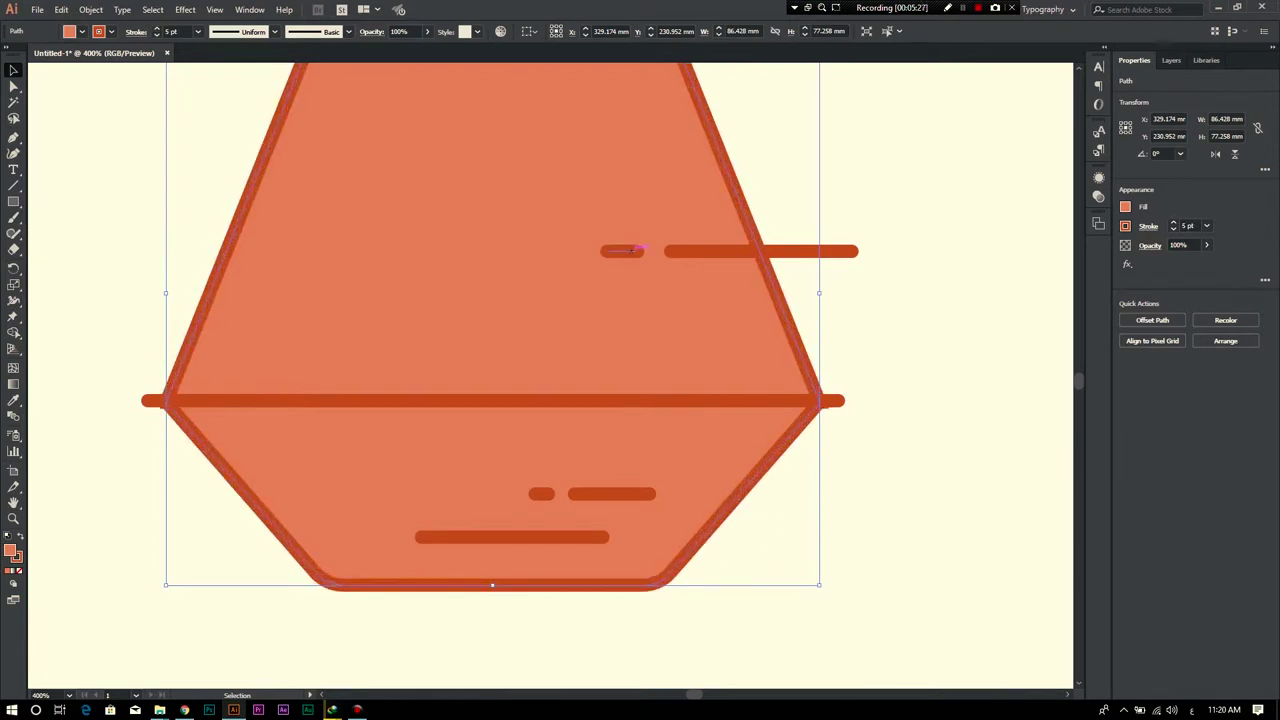
{"action": "key", "text": "ctrl+shift+a"}
{"action": "key", "text": "ctrl+minus"}
{"action": "mouse_move", "coordinate": [638, 247]}
{"action": "left_mouse_down"}
{"action": "mouse_move", "coordinate": [833, 557]}
{"action": "mouse_move", "coordinate": [786, 481]}
{"action": "left_mouse_up"}
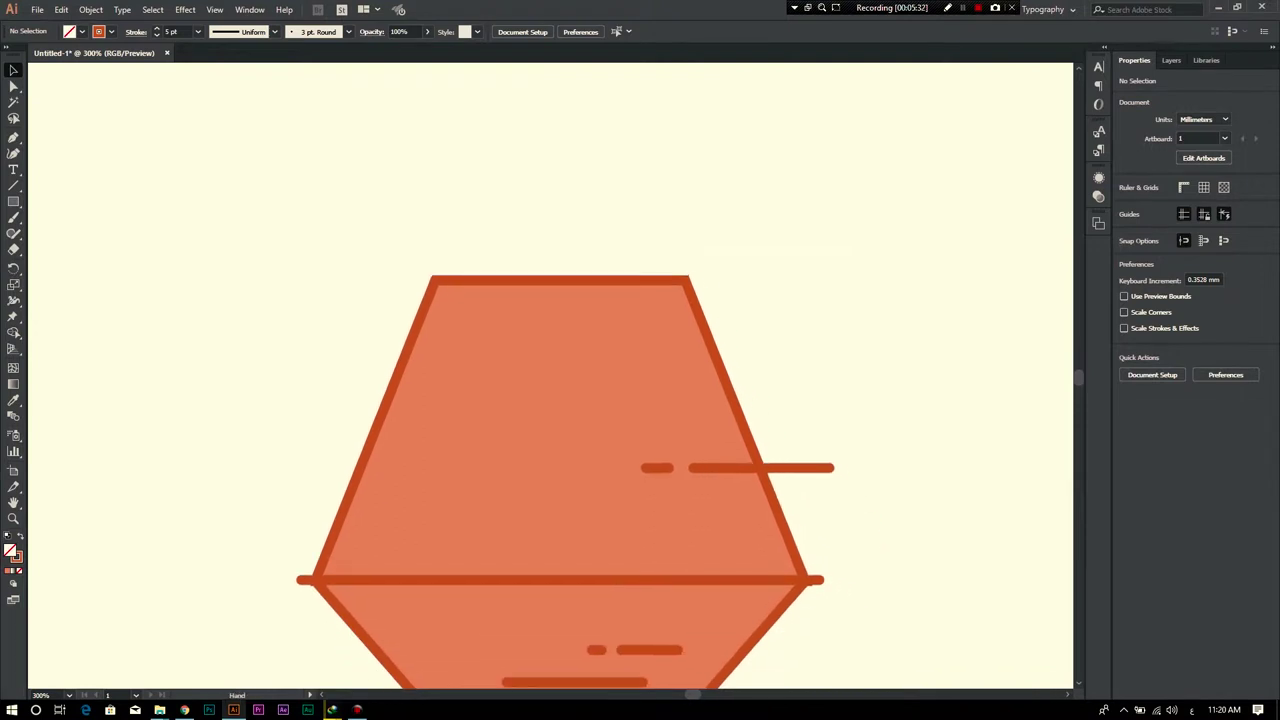
Step: Expand the horizontal middle line into a filled shape via Object > Expand
{"action": "left_click", "coordinate": [812, 580]}
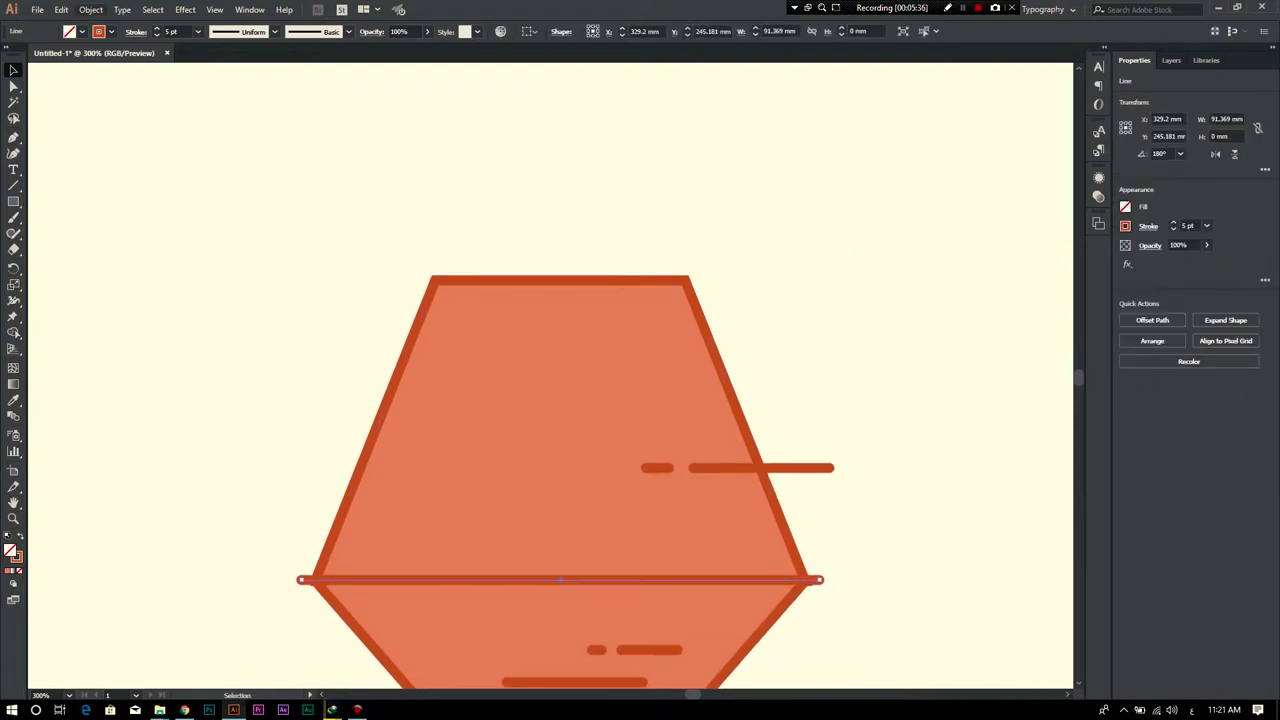
{"action": "left_click", "coordinate": [91, 9]}
{"action": "left_click", "coordinate": [112, 151]}
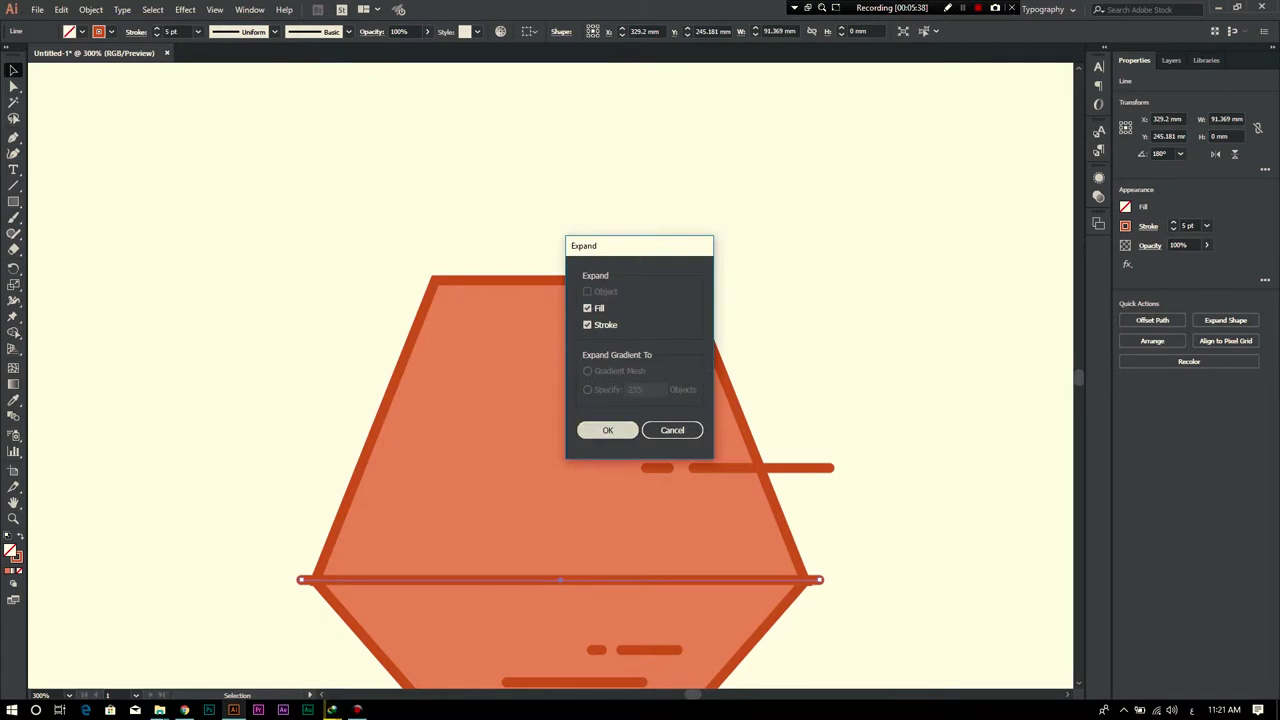
{"action": "left_click", "coordinate": [600, 429]}
Step: Trim the long upper dash back to the hexagon's edge
{"action": "left_click", "coordinate": [730, 468]}
{"action": "left_click_drag", "start_coordinate": [832, 467], "coordinate": [757, 467]}
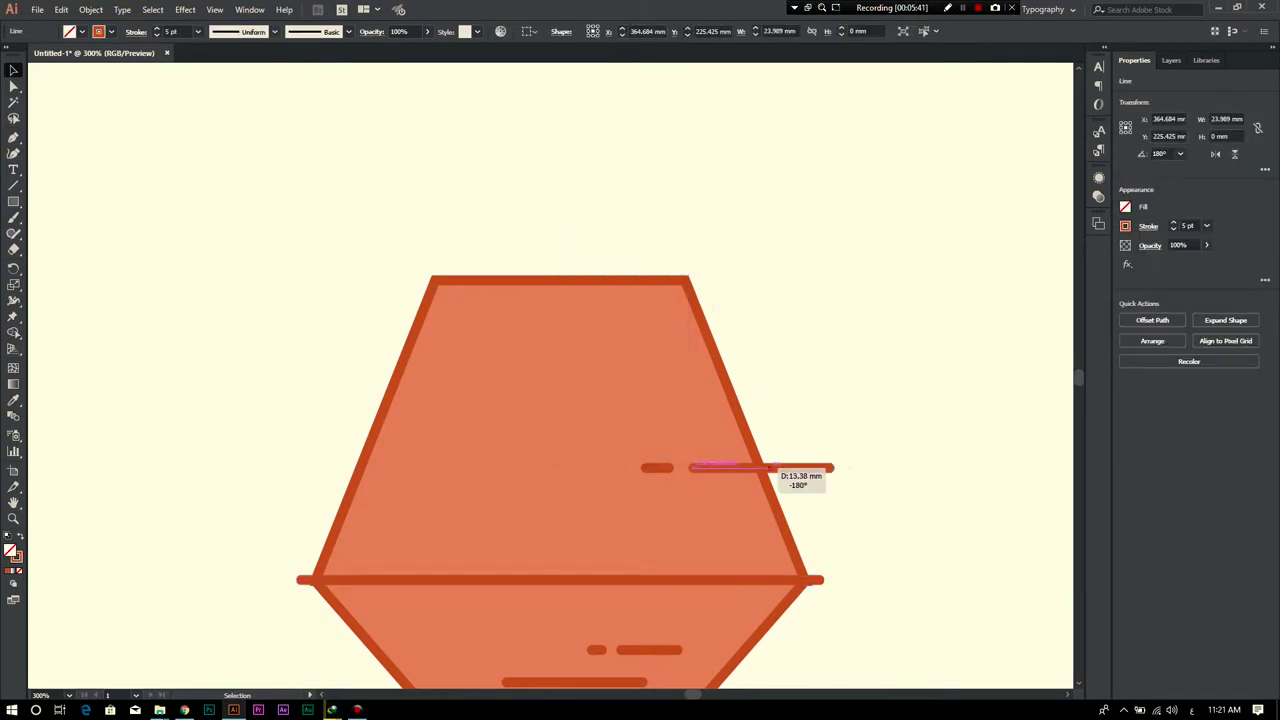
{"action": "key", "text": "ctrl+shift+a"}
{"action": "scroll", "coordinate": [760, 470], "scroll_direction": "down", "scroll_amount": 1}
{"action": "scroll", "coordinate": [700, 450], "scroll_direction": "down", "scroll_amount": 5}
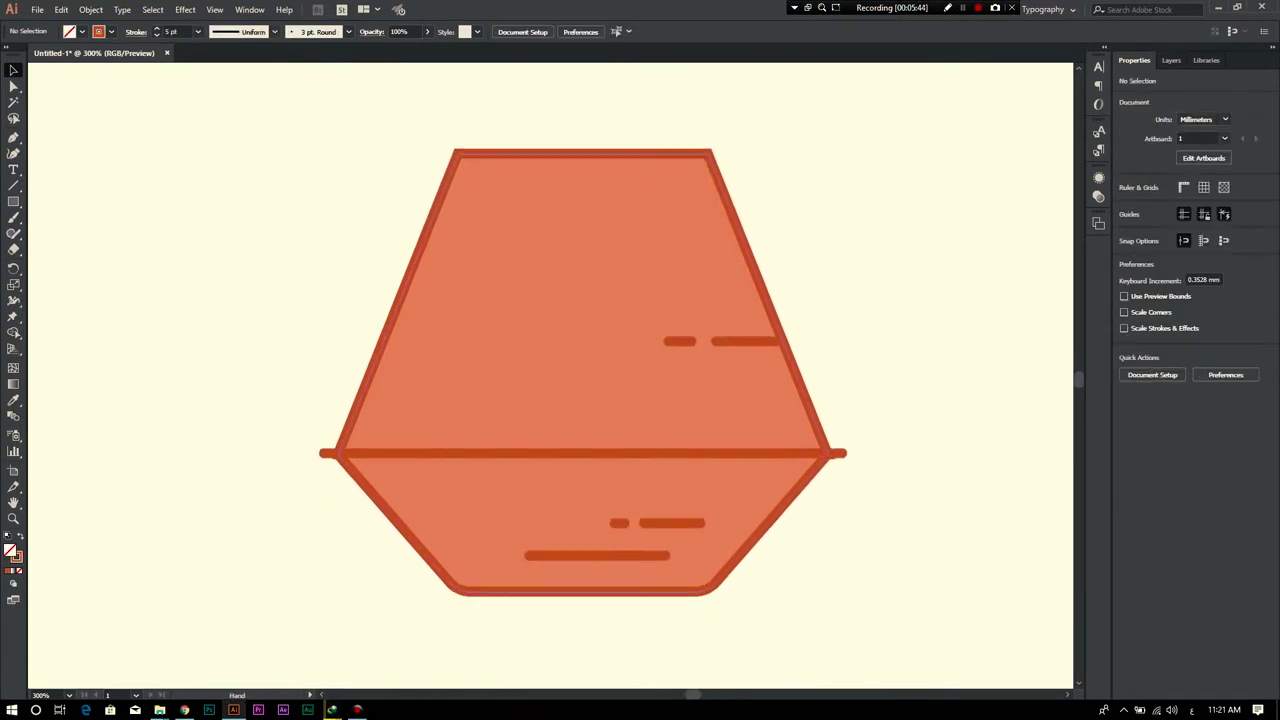
{"action": "scroll", "coordinate": [700, 450], "scroll_direction": "left", "scroll_amount": 4}
{"action": "left_click", "coordinate": [925, 431]}
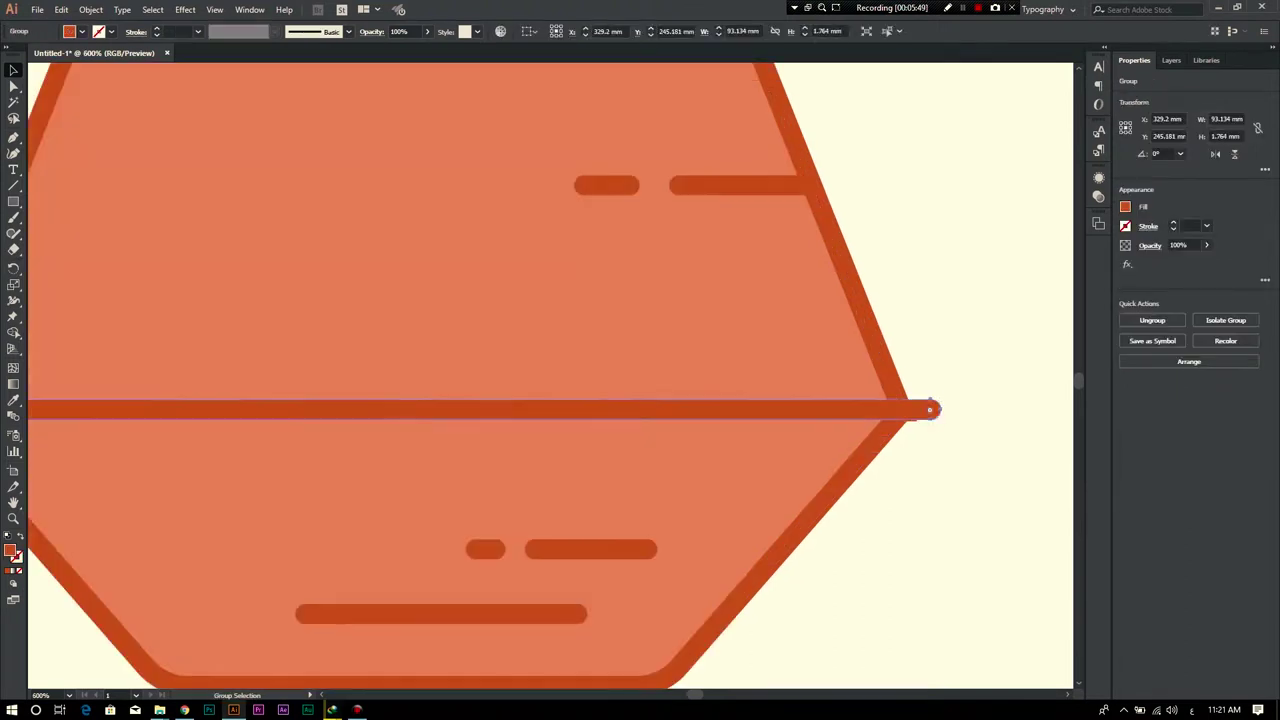
Step: Fit the band's ends to the pot's sides, spanning 89.754 mm
{"action": "scroll", "coordinate": [930, 428], "scroll_direction": "up", "scroll_amount": 2, "text": "alt"}
{"action": "left_click_drag", "start_coordinate": [940, 408], "coordinate": [905, 408]}
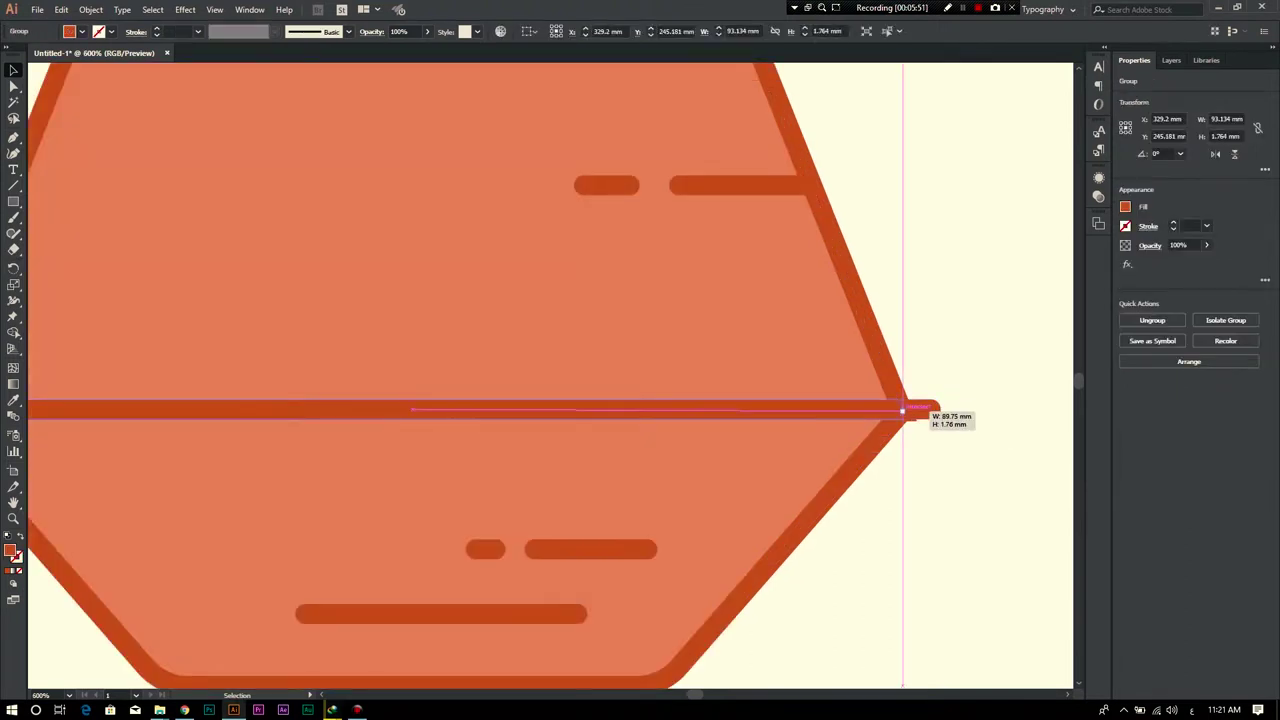
{"action": "scroll", "coordinate": [905, 410], "scroll_direction": "down", "scroll_amount": 1, "text": "alt"}
{"action": "left_click_drag", "start_coordinate": [230, 420], "coordinate": [251, 421]}
{"action": "key", "text": "ctrl+shift+a"}
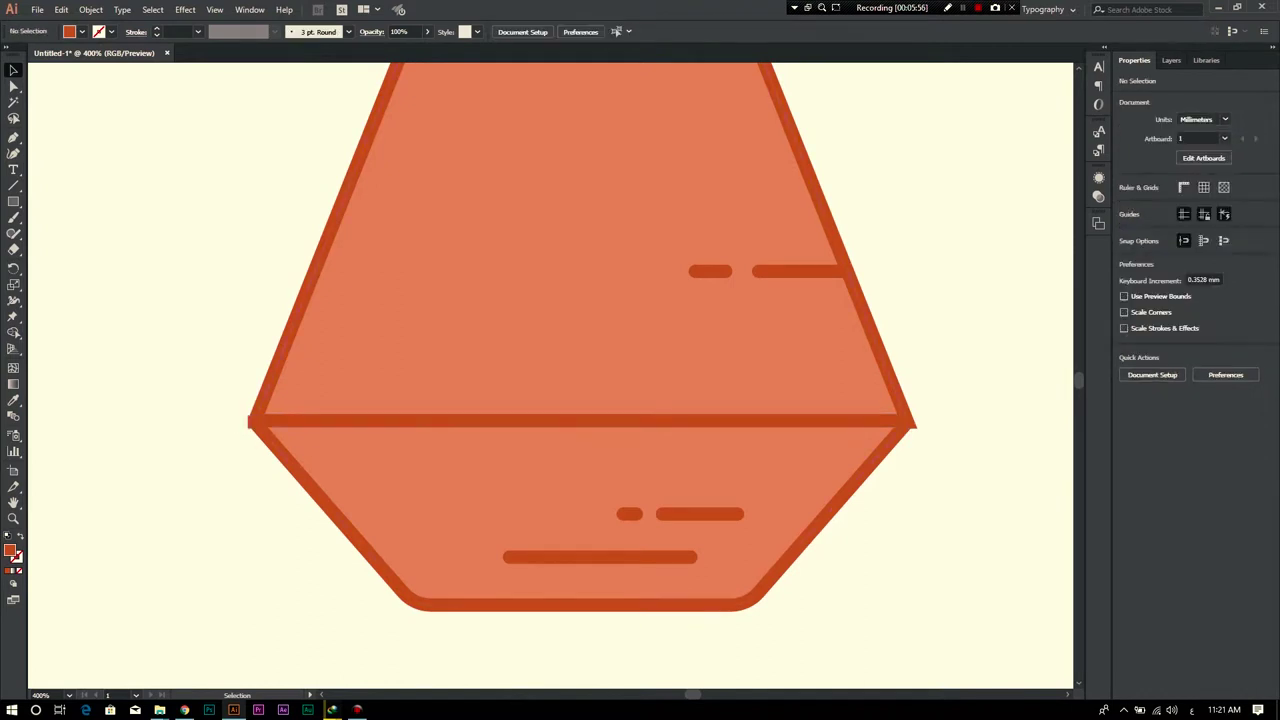
Step: Expand the pot's fill and stroke into filled shapes
{"action": "left_click", "coordinate": [900, 392]}
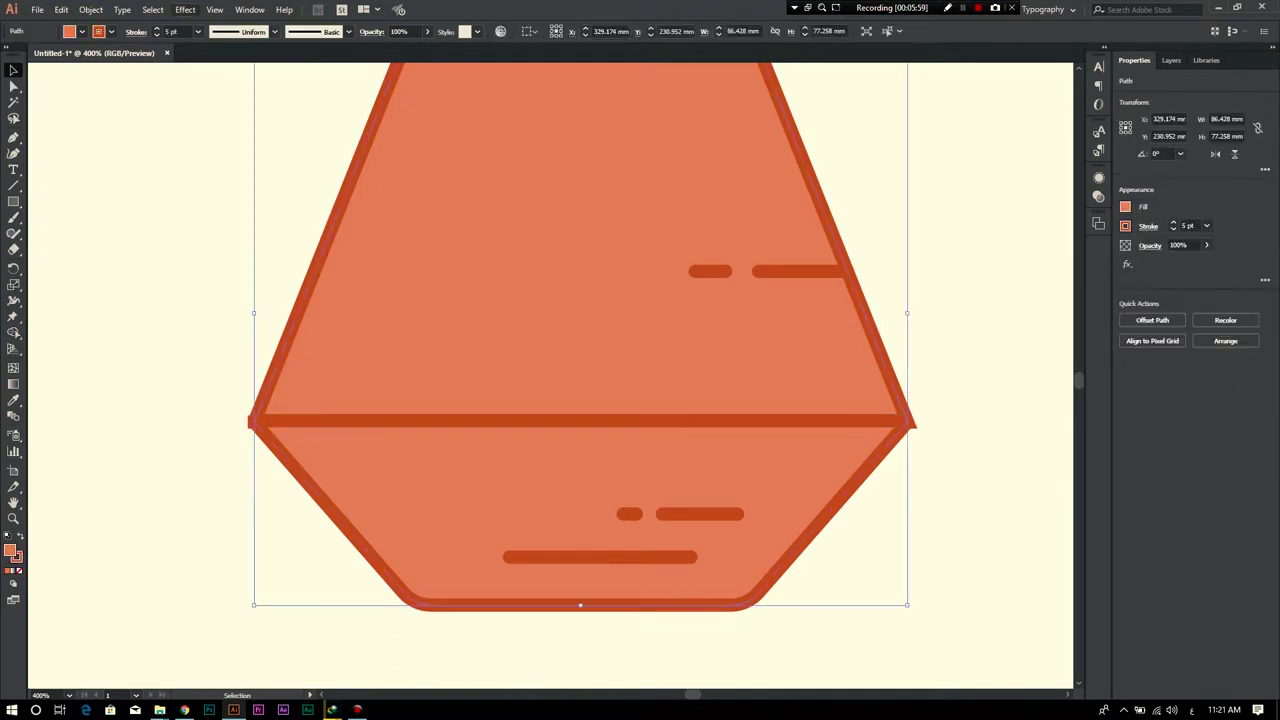
{"action": "left_click", "coordinate": [91, 9]}
{"action": "left_click", "coordinate": [110, 152]}
{"action": "left_click", "coordinate": [607, 430]}
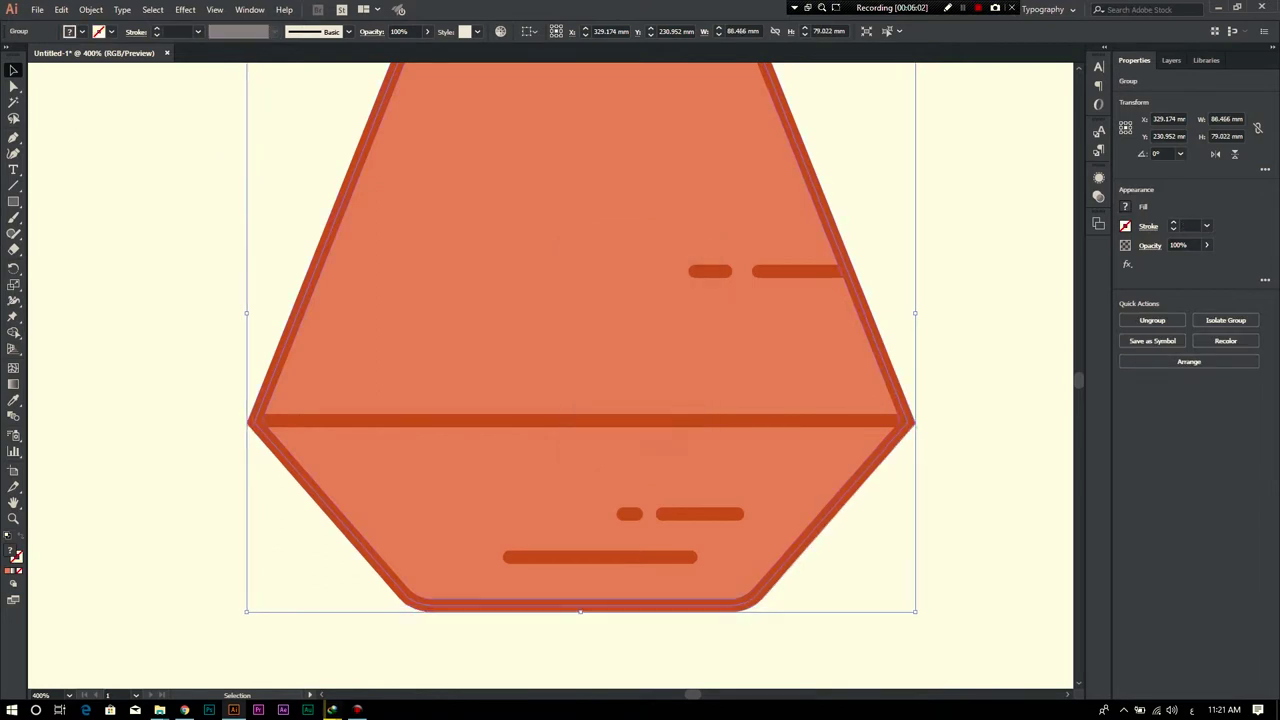
{"action": "key", "text": "ctrl+shift+a"}
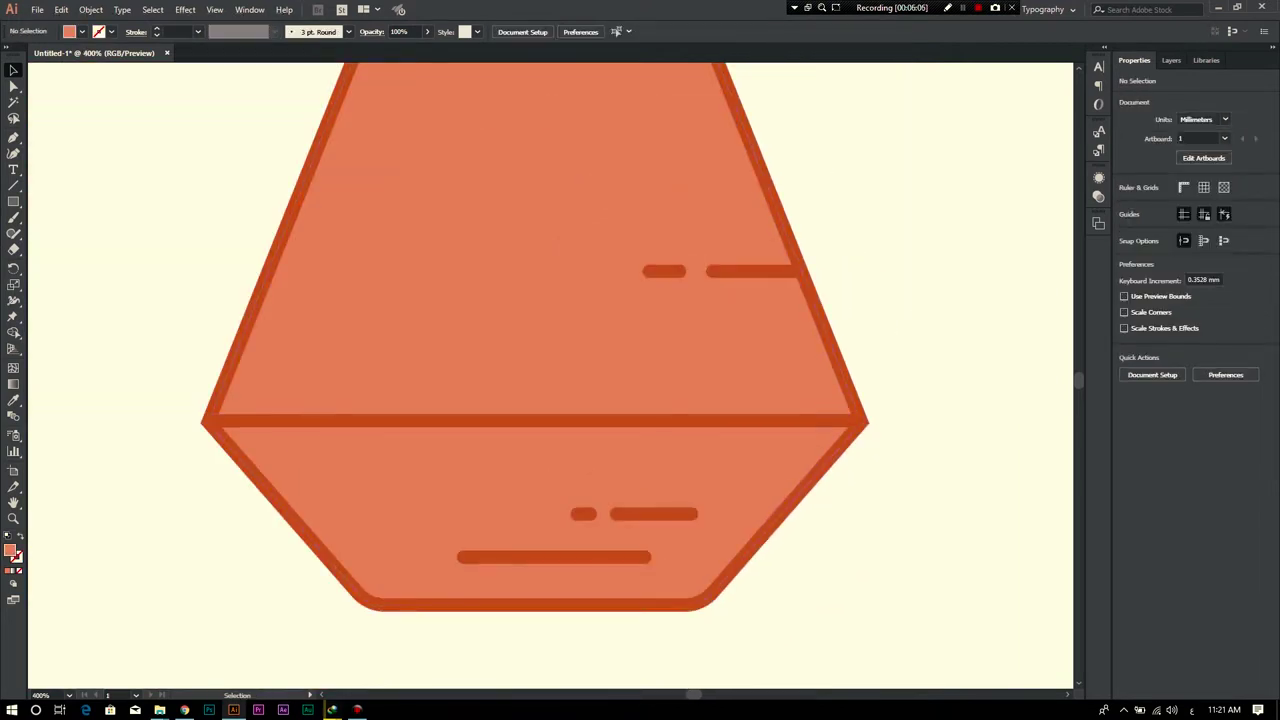
{"action": "key", "text": "ctrl+minus"}
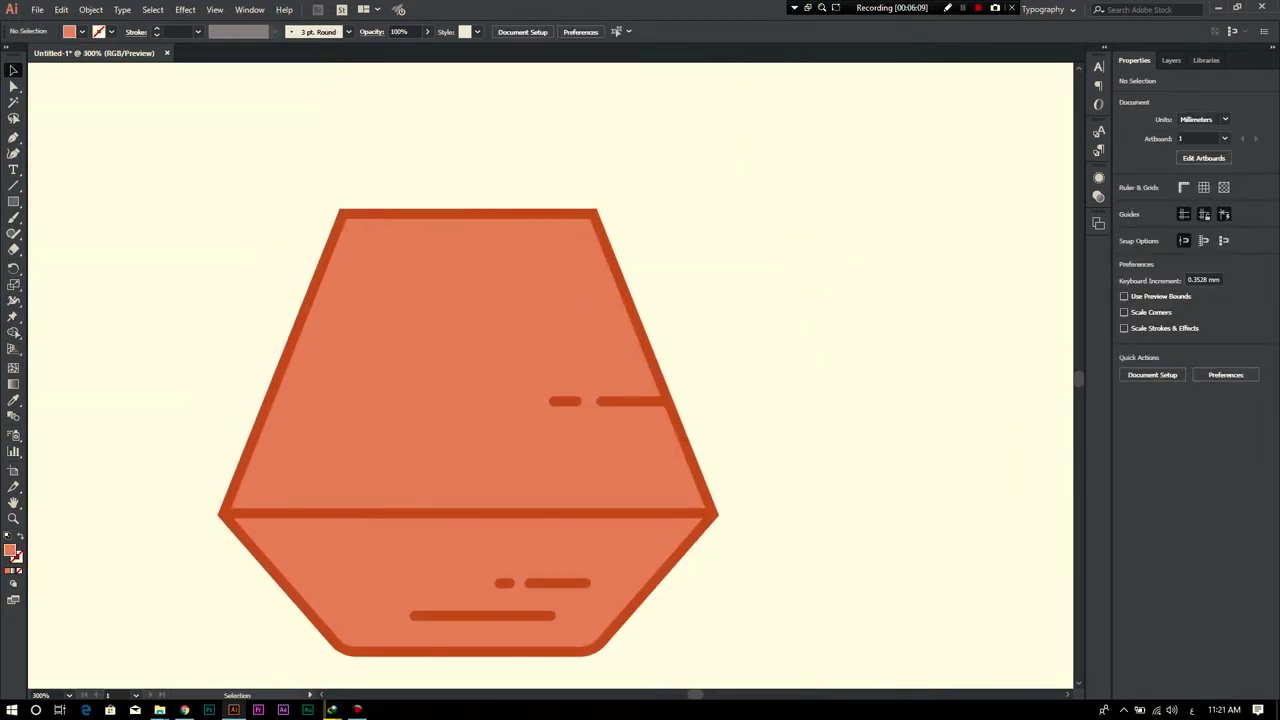
{"action": "left_click", "coordinate": [573, 401]}
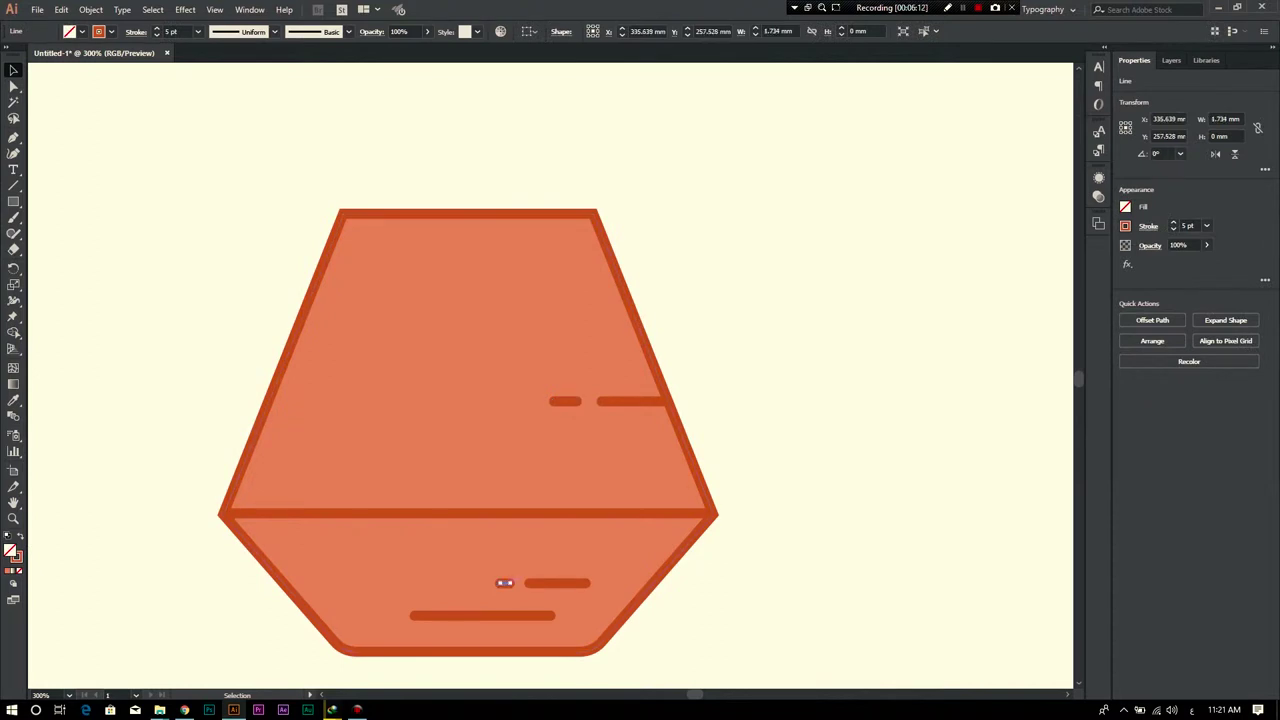
Step: Duplicate the small dash and move the copy into the pot's upper left
{"action": "scroll", "coordinate": [491, 593], "scroll_direction": "up", "scroll_amount": 1}
{"action": "scroll", "coordinate": [491, 593], "scroll_direction": "up", "scroll_amount": 3}
{"action": "scroll", "coordinate": [491, 593], "scroll_direction": "down", "scroll_amount": 2}
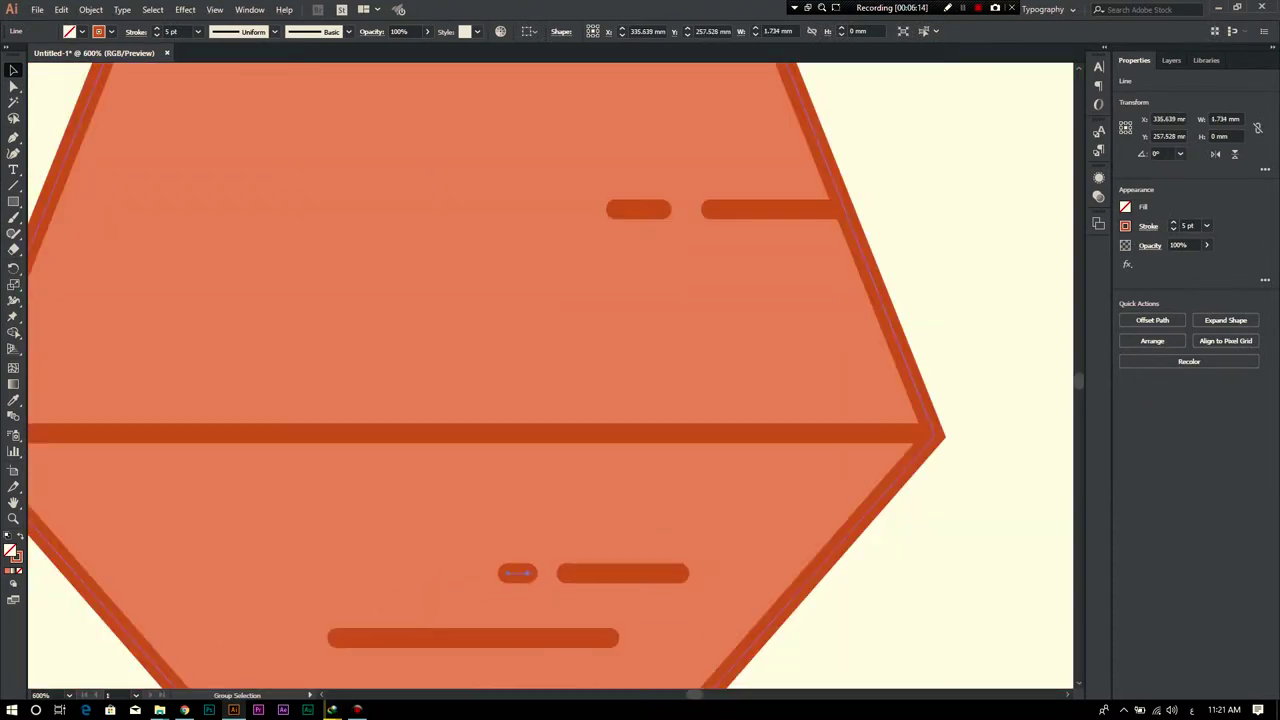
{"action": "scroll", "coordinate": [494, 574], "scroll_direction": "up", "scroll_amount": 3}
{"action": "left_click_drag", "start_coordinate": [555, 571], "coordinate": [480, 414]}
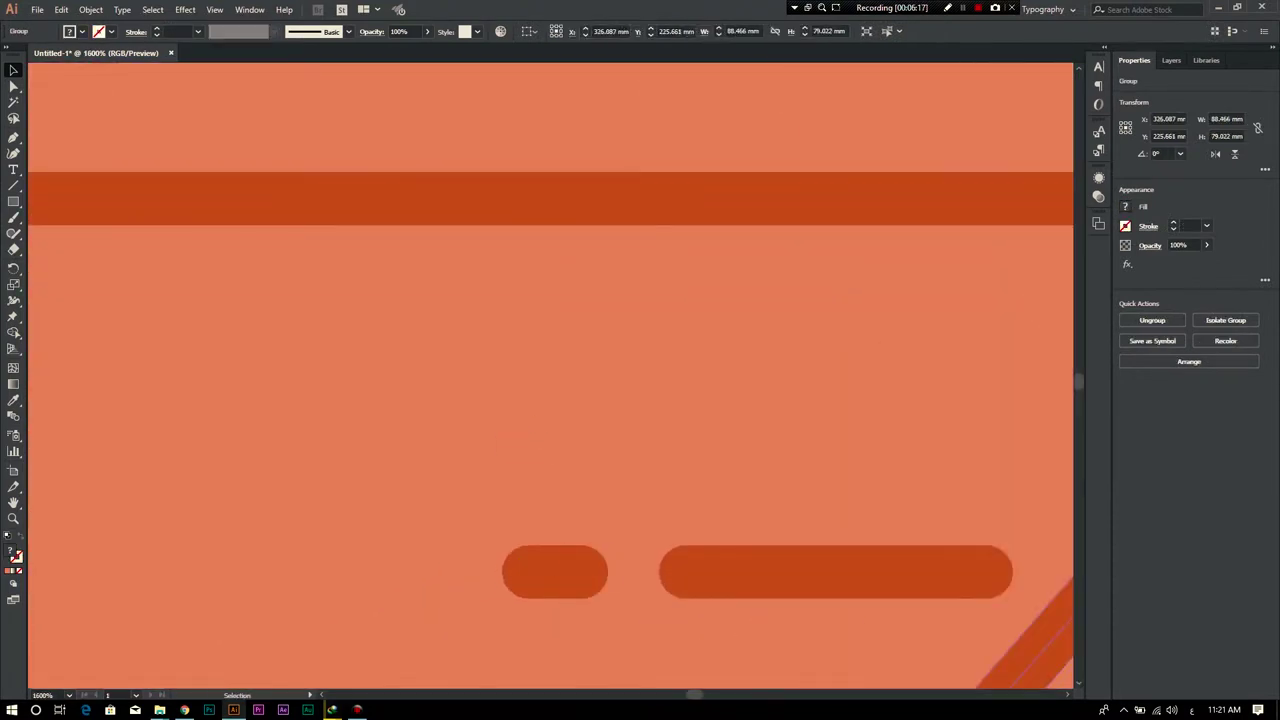
{"action": "left_click_drag", "start_coordinate": [555, 571], "coordinate": [527, 441]}
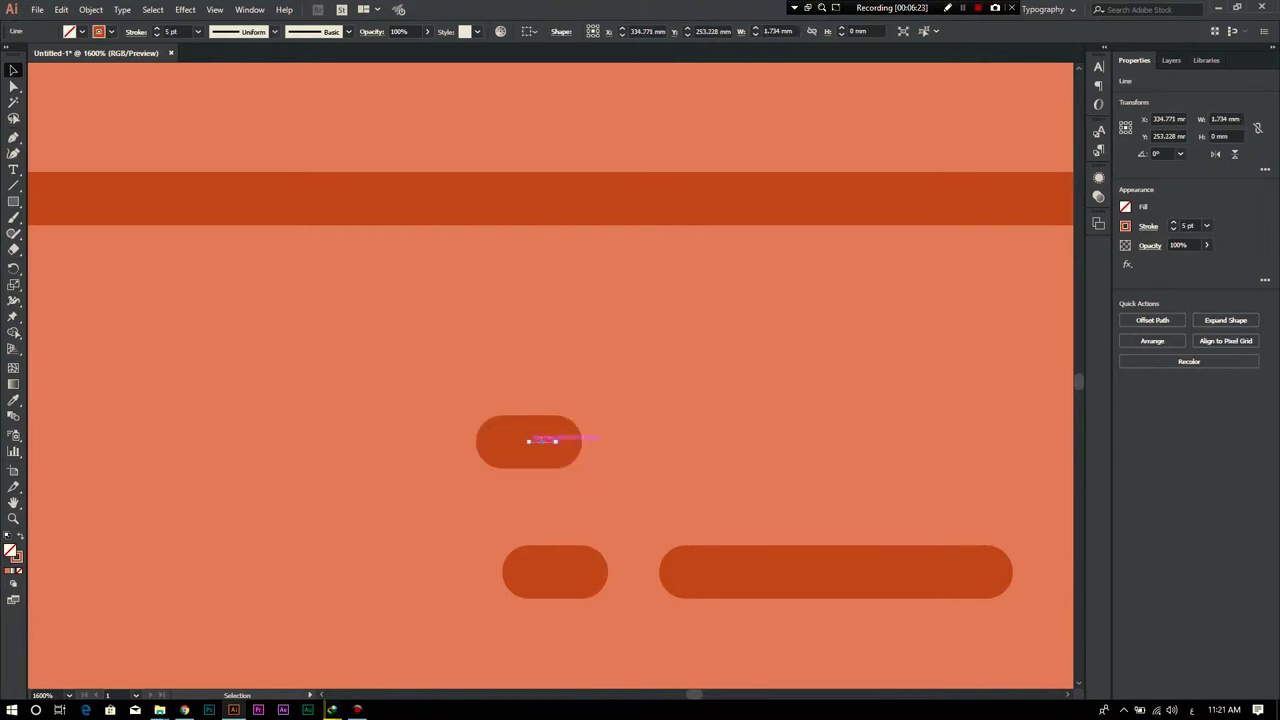
{"action": "scroll", "coordinate": [529, 478], "scroll_direction": "down", "scroll_amount": 3}
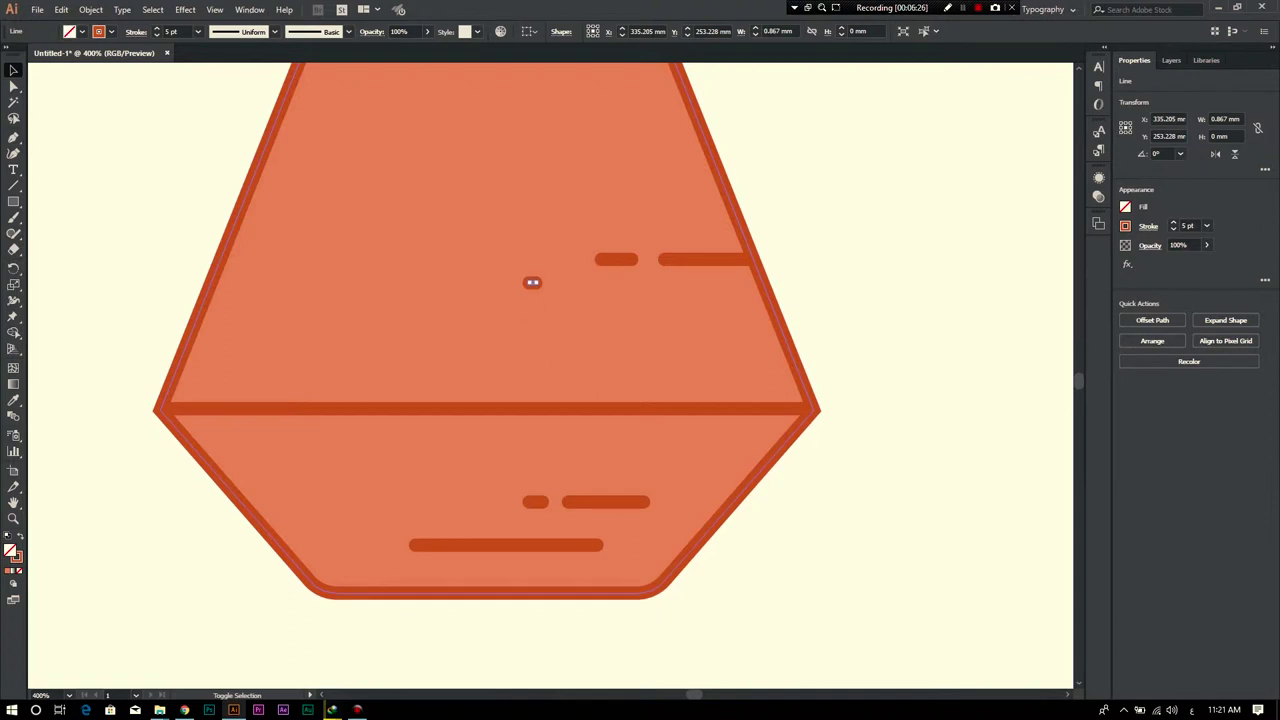
{"action": "mouse_move", "coordinate": [425, 149]}
{"action": "left_mouse_down"}
{"action": "mouse_move", "coordinate": [399, 69]}
{"action": "mouse_move", "coordinate": [425, 294]}
{"action": "left_mouse_up"}
{"action": "left_click_drag", "start_coordinate": [740, 458], "coordinate": [672, 458]}
Step: Shorten the copied dash into a tiny 0.239 mm rounded dot
{"action": "left_click", "coordinate": [425, 294]}
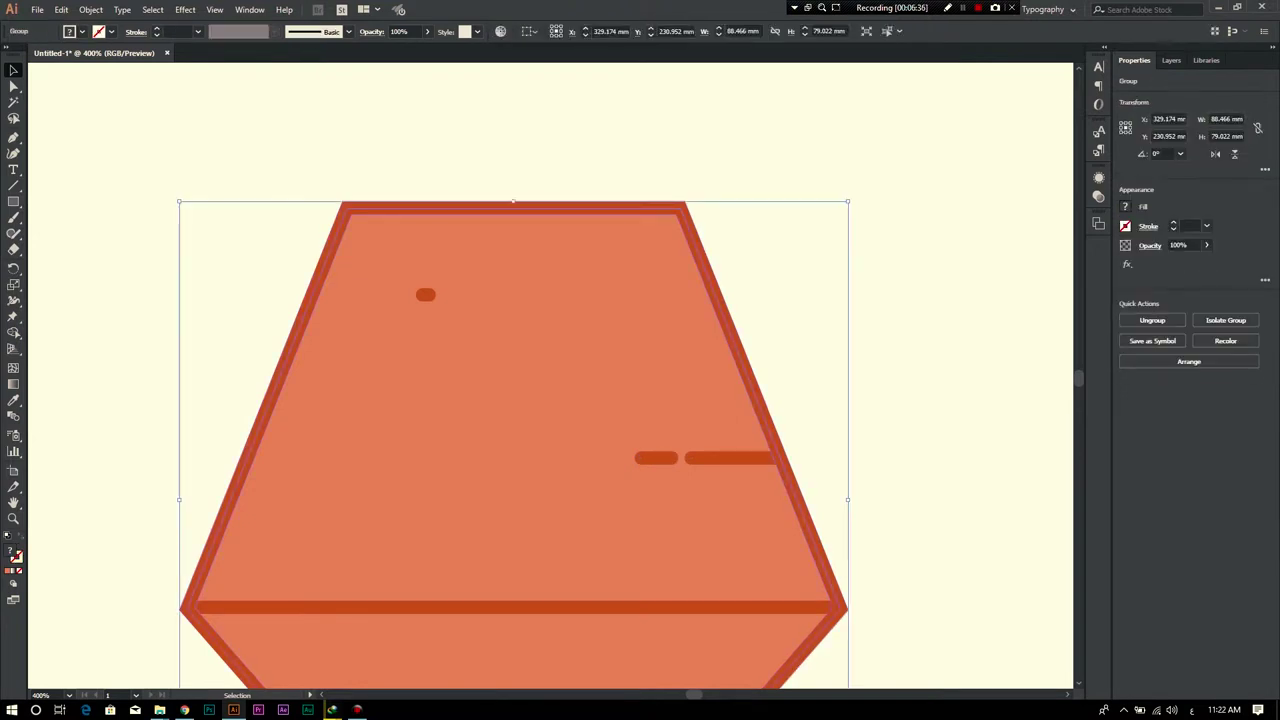
{"action": "left_click", "coordinate": [425, 294], "text": "ctrl+alt"}
{"action": "scroll", "coordinate": [425, 294], "scroll_direction": "up", "scroll_amount": 4}
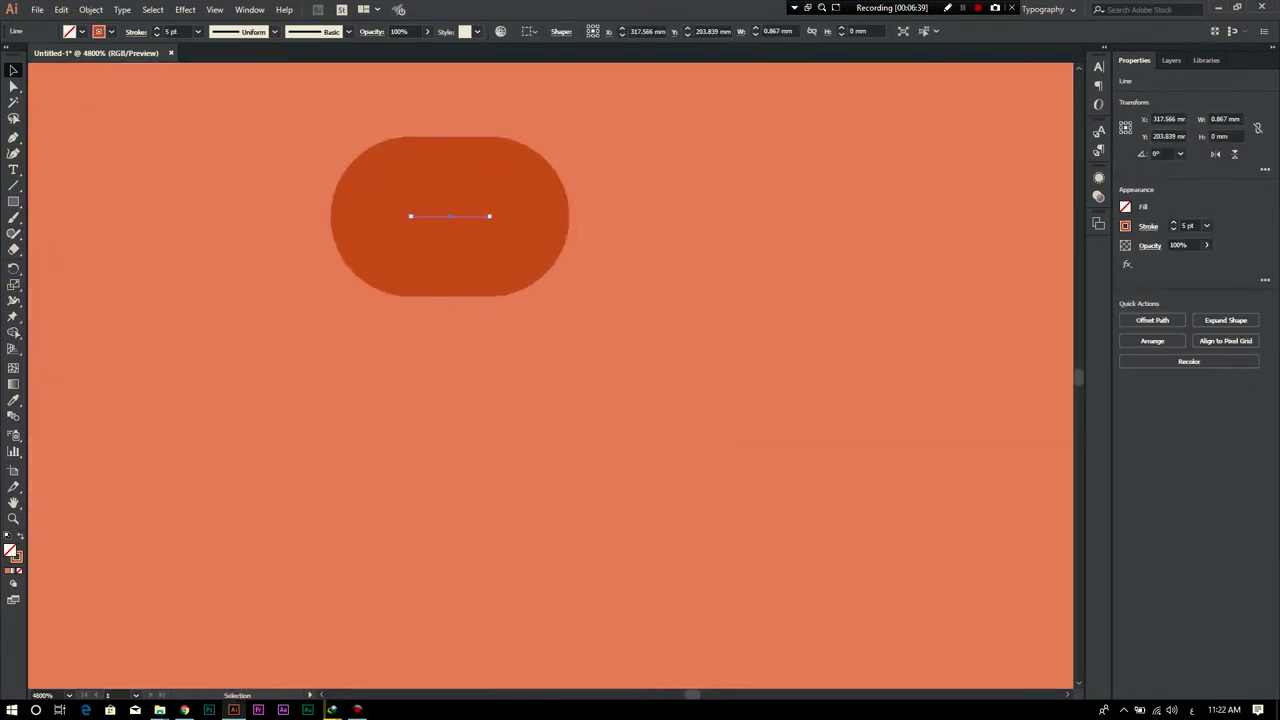
{"action": "scroll", "coordinate": [458, 250], "scroll_direction": "down", "scroll_amount": 2}
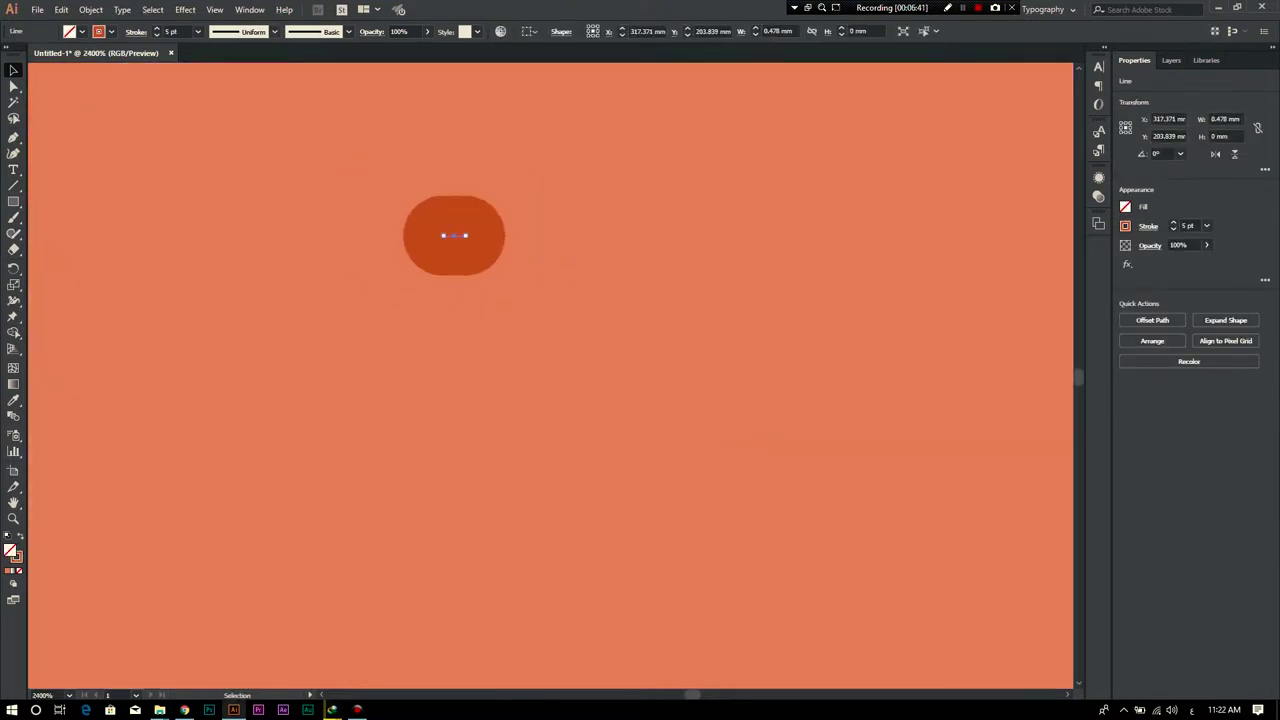
{"action": "left_click_drag", "start_coordinate": [443, 235], "coordinate": [455, 235]}
{"action": "scroll", "coordinate": [466, 240], "scroll_direction": "down", "scroll_amount": 4}
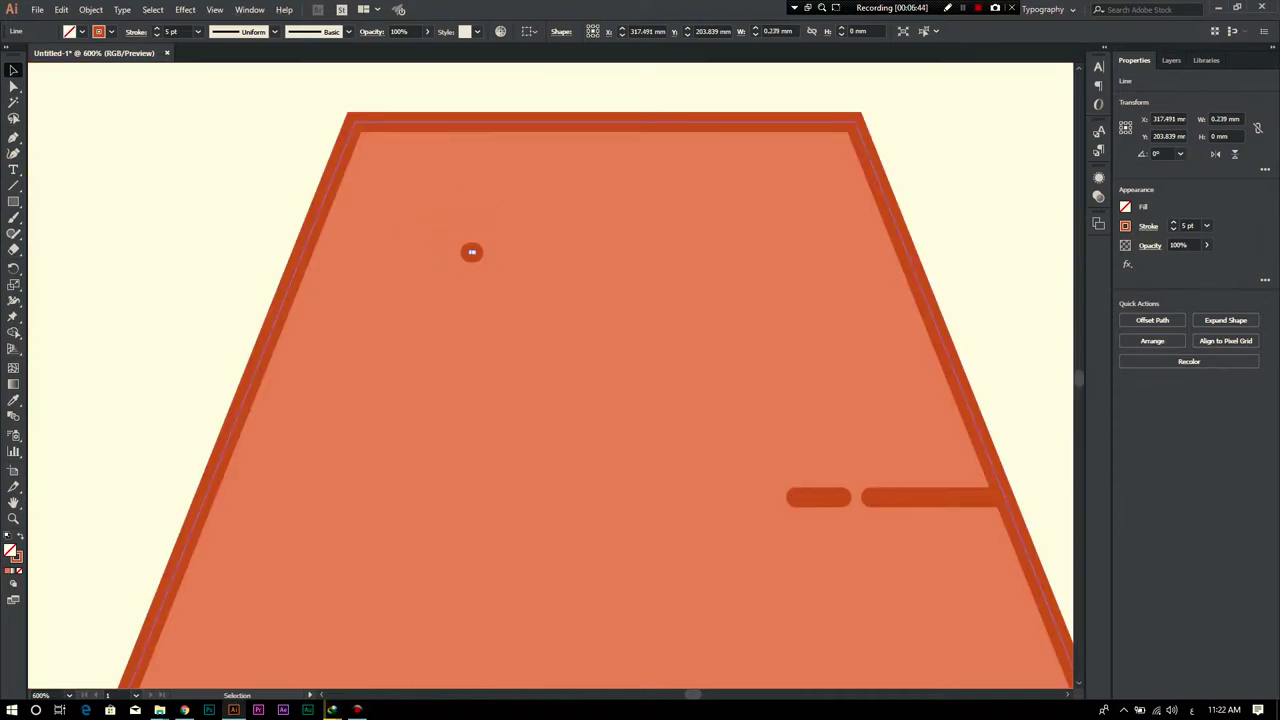
{"action": "scroll", "coordinate": [471, 252], "scroll_direction": "up", "scroll_amount": 2}
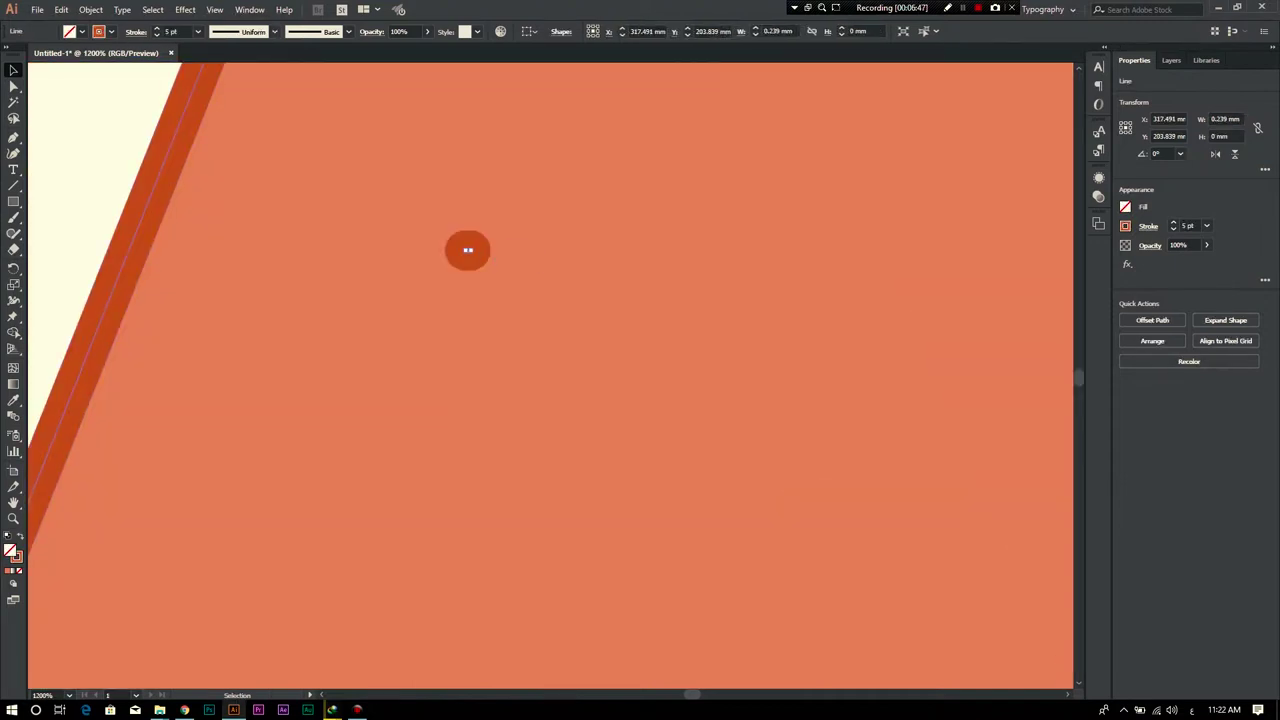
Step: Expand the dot's stroke into a filled shape with Object > Expand
{"action": "left_click", "coordinate": [90, 9]}
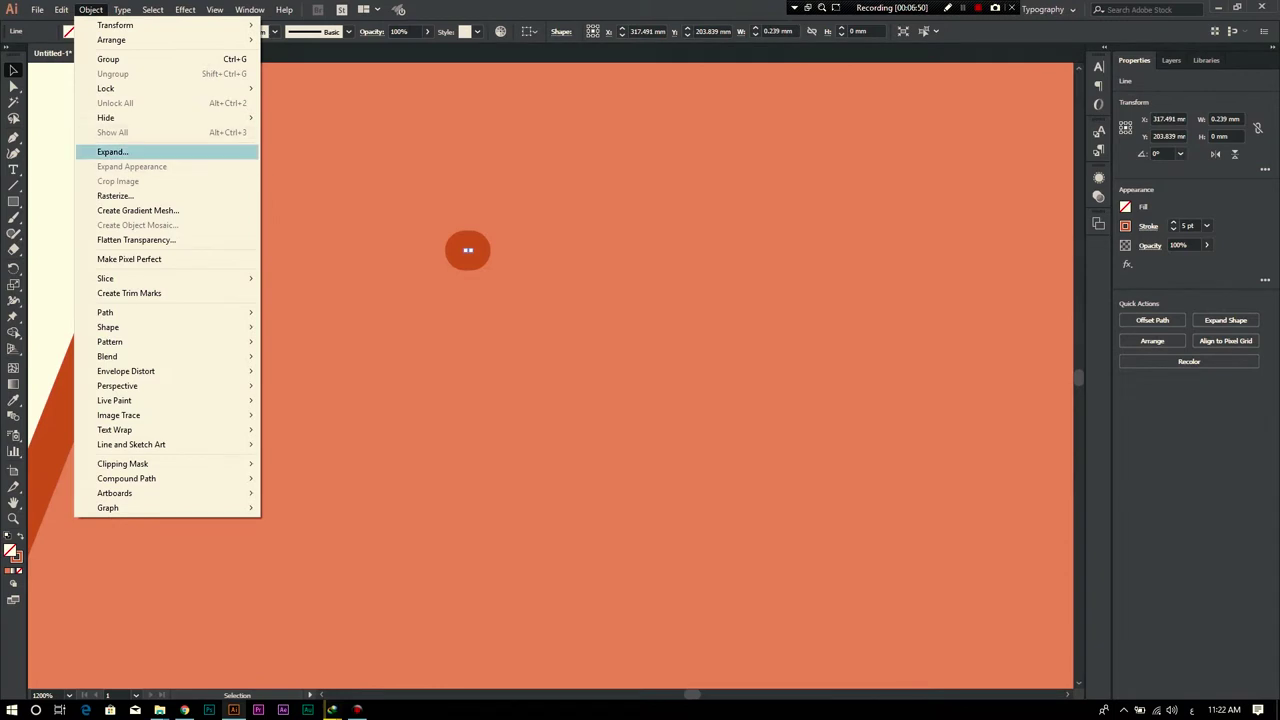
{"action": "left_click", "coordinate": [112, 152]}
{"action": "left_click", "coordinate": [600, 430]}
{"action": "scroll", "coordinate": [380, 410], "scroll_direction": "down", "scroll_amount": 3}
Step: Set the dot just left of the dashes, and copy a dash and dot to the upper left
{"action": "left_click_drag", "start_coordinate": [409, 357], "coordinate": [409, 464]}
{"action": "scroll", "coordinate": [683, 508], "scroll_direction": "up", "scroll_amount": 1}
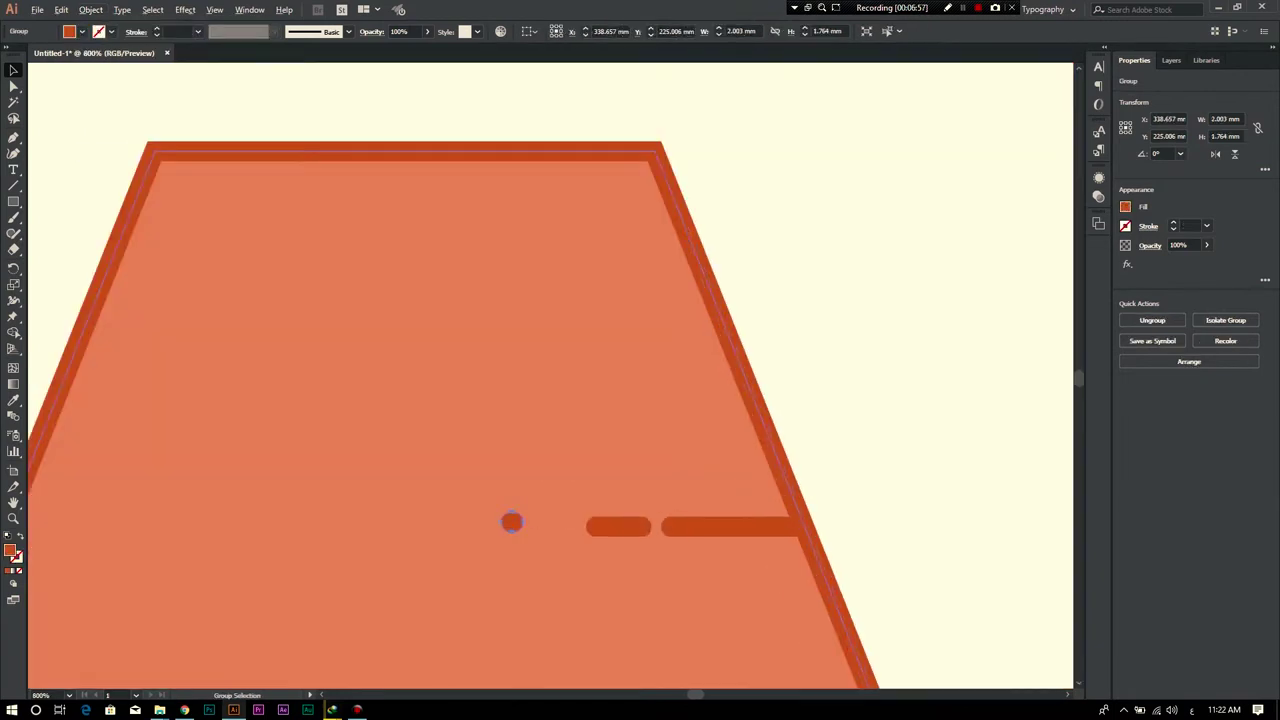
{"action": "scroll", "coordinate": [683, 508], "scroll_direction": "up", "scroll_amount": 1}
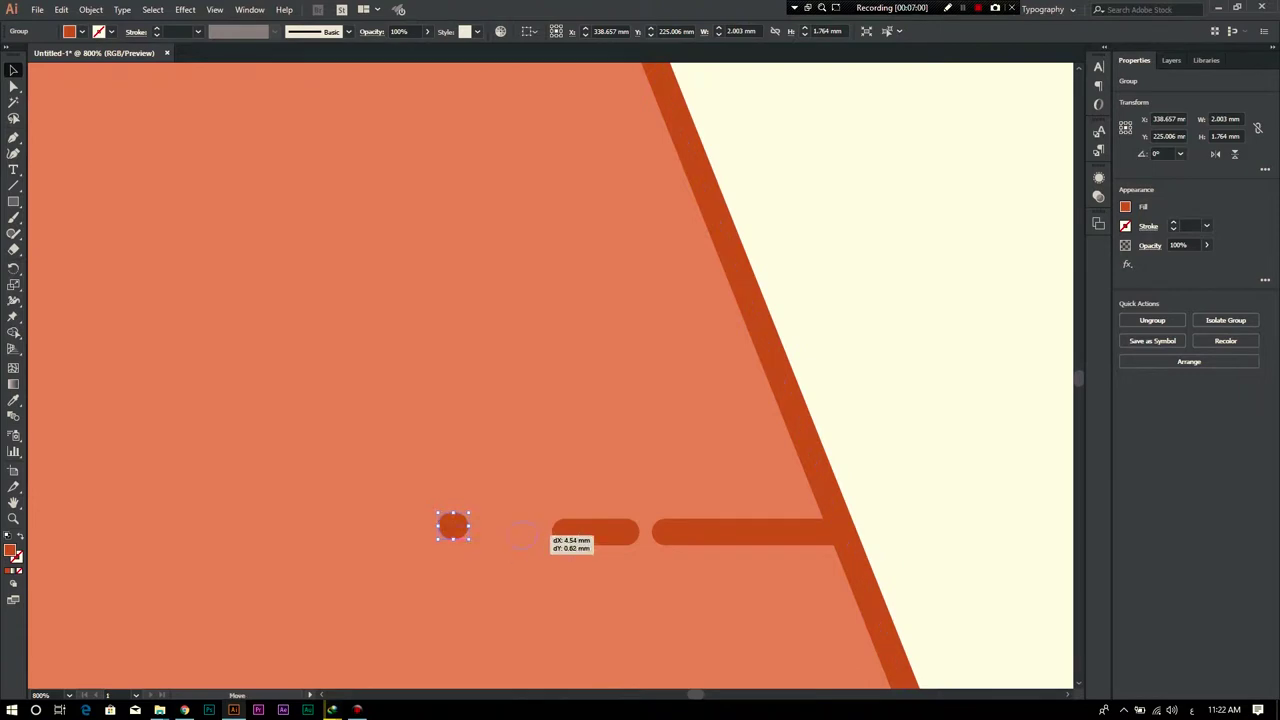
{"action": "left_click_drag", "start_coordinate": [453, 526], "coordinate": [522, 532]}
{"action": "scroll", "coordinate": [522, 532], "scroll_direction": "down", "scroll_amount": 1}
{"action": "scroll", "coordinate": [639, 538], "scroll_direction": "down", "scroll_amount": 1}
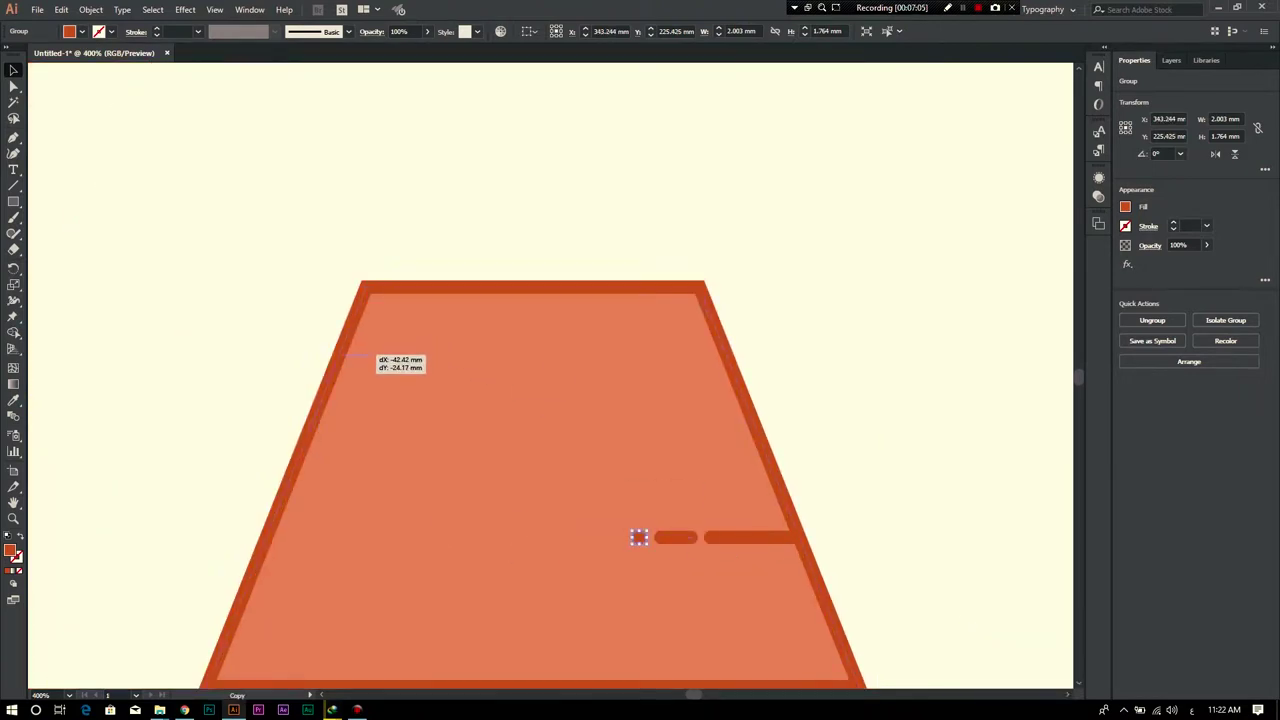
{"action": "left_click_drag", "start_coordinate": [373, 354], "coordinate": [341, 354]}
{"action": "left_click_drag", "start_coordinate": [639, 538], "coordinate": [392, 354]}
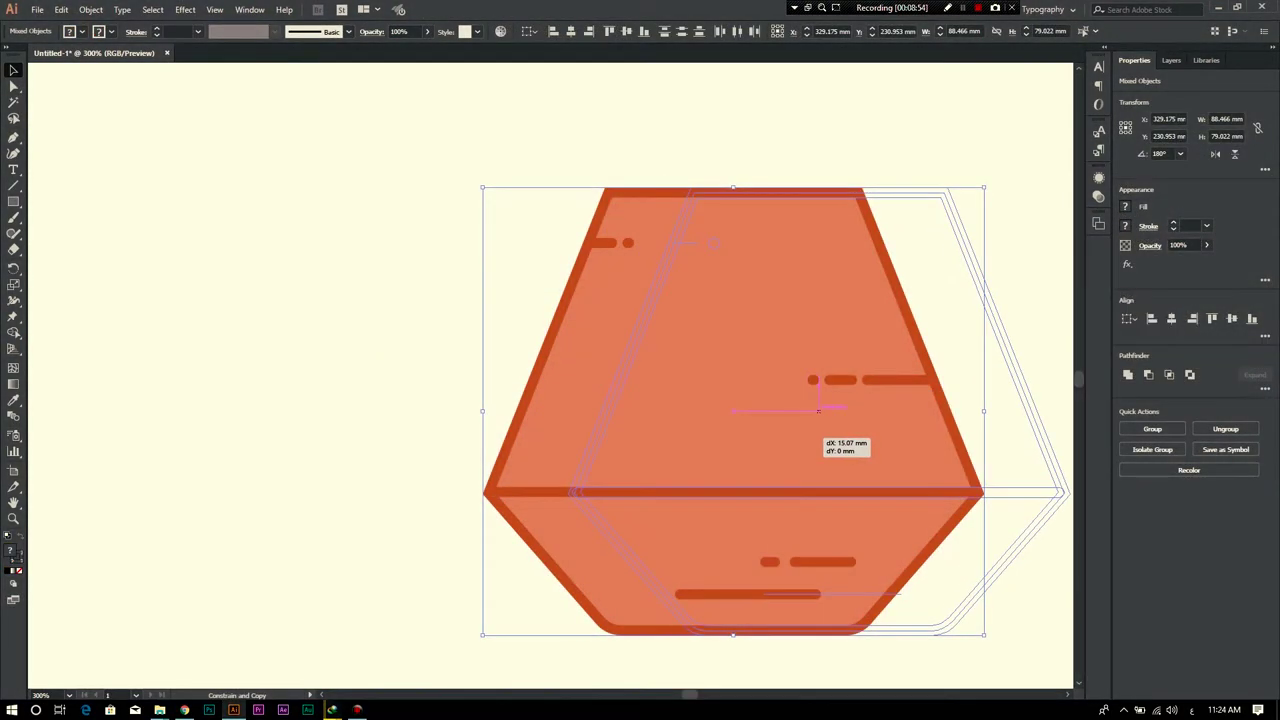
Step: Duplicate the whole pot group and drag the copy to the right
{"action": "left_click_drag", "start_coordinate": [818, 410], "coordinate": [819, 410]}
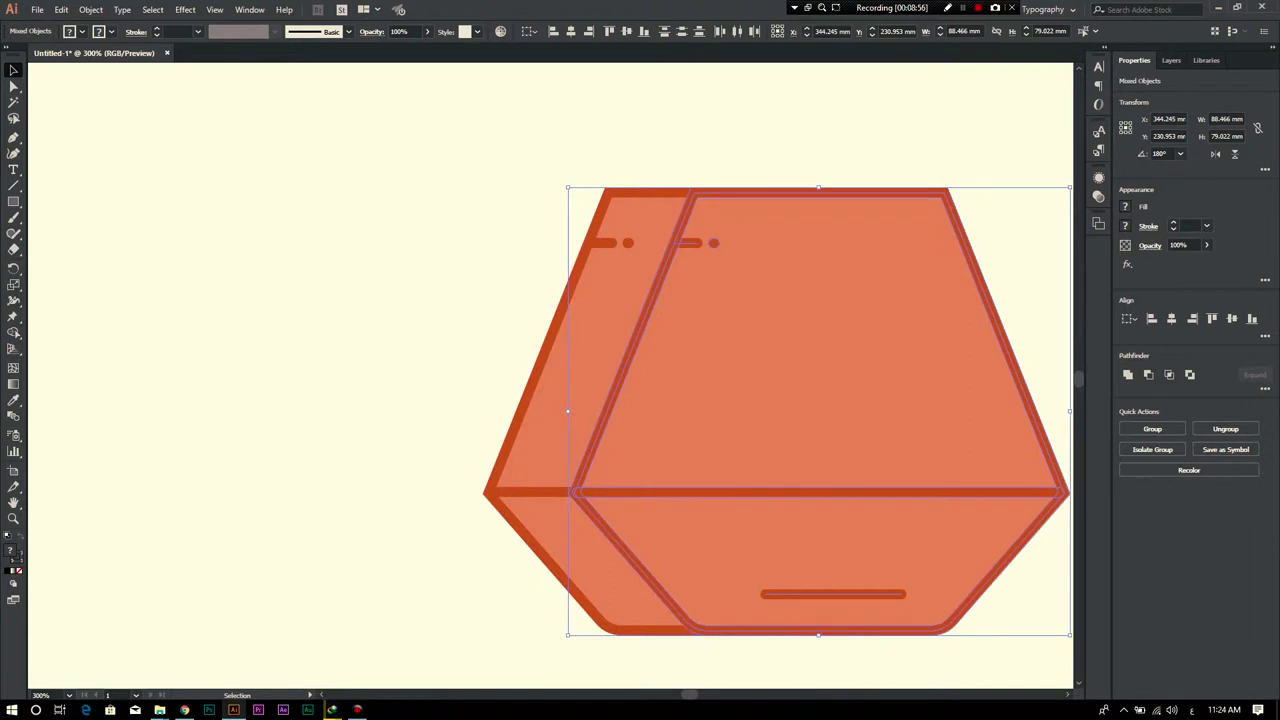
{"action": "key", "text": "ctrl+z"}
{"action": "key", "text": "ctrl+shift+a"}
{"action": "left_click_drag", "start_coordinate": [667, 363], "coordinate": [788, 368]}
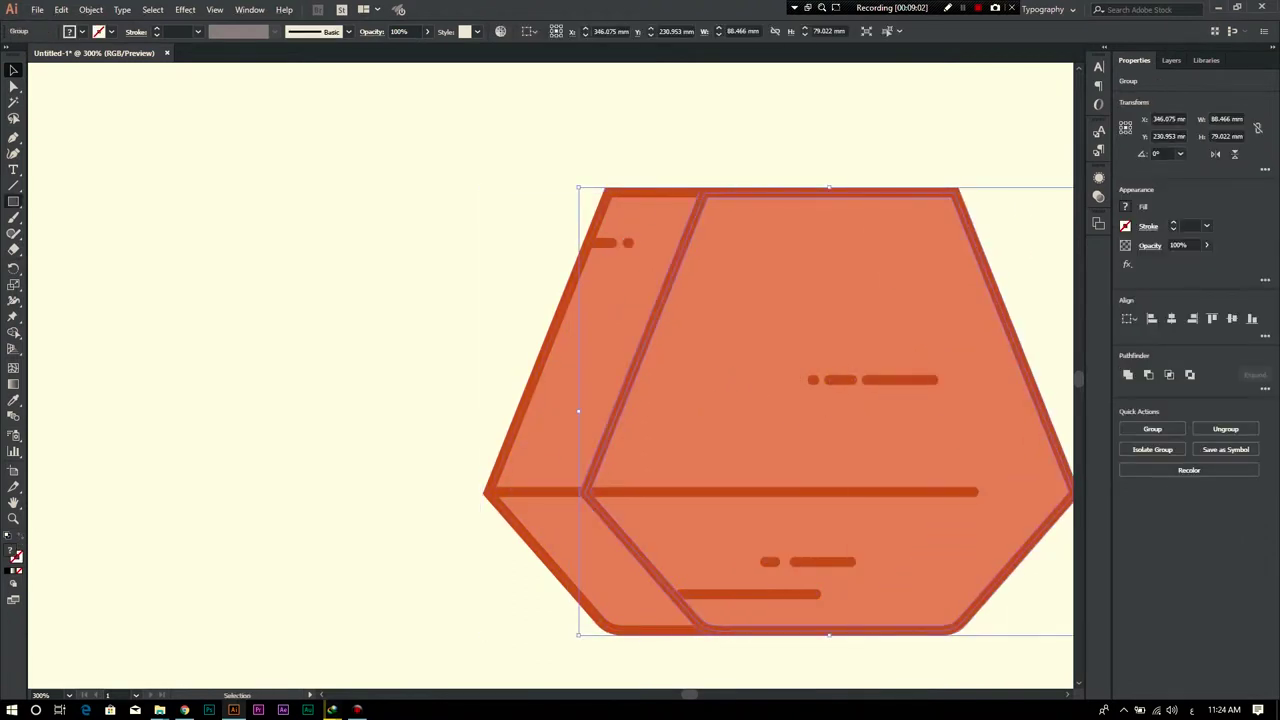
Step: Nudge the pot copy about 11 mm right of the original, then draw a covering rectangle
{"action": "key", "text": "m"}
{"action": "key", "text": "v"}
{"action": "key", "text": "shift+Left"}
{"action": "key", "text": "shift+Left"}
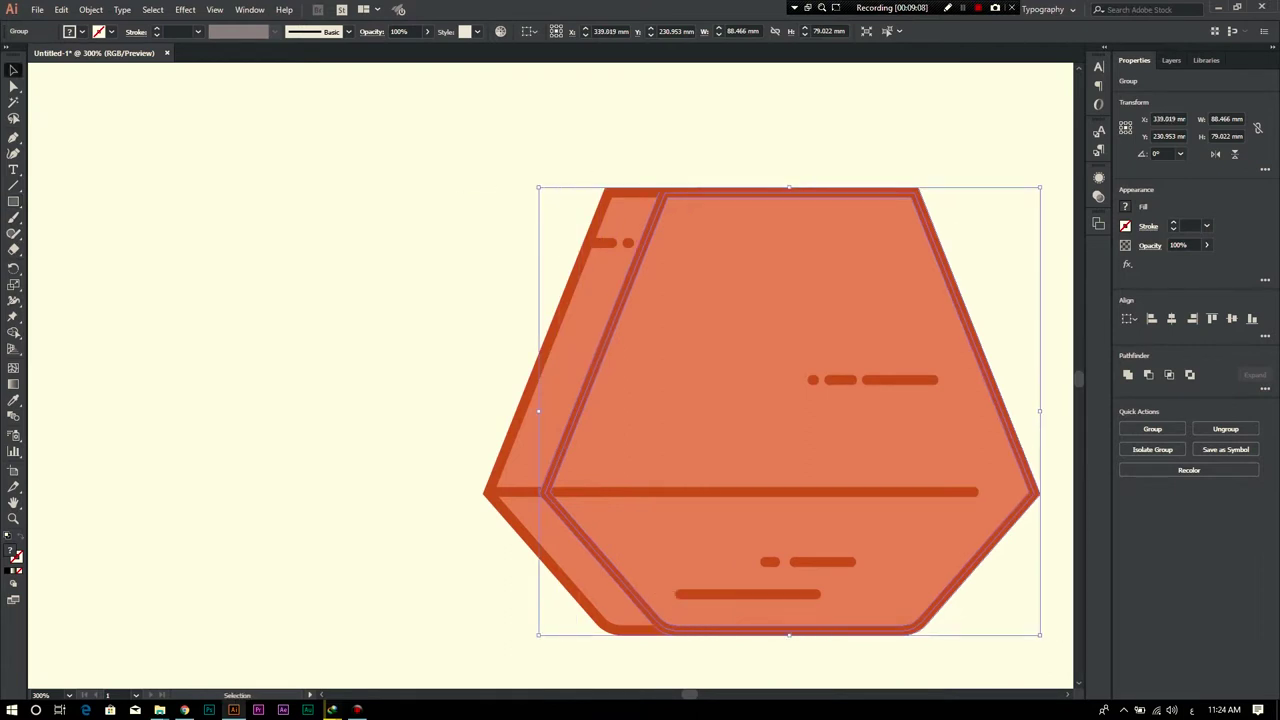
{"action": "key", "text": "Right"}
{"action": "key", "text": "Right"}
{"action": "key", "text": "Right"}
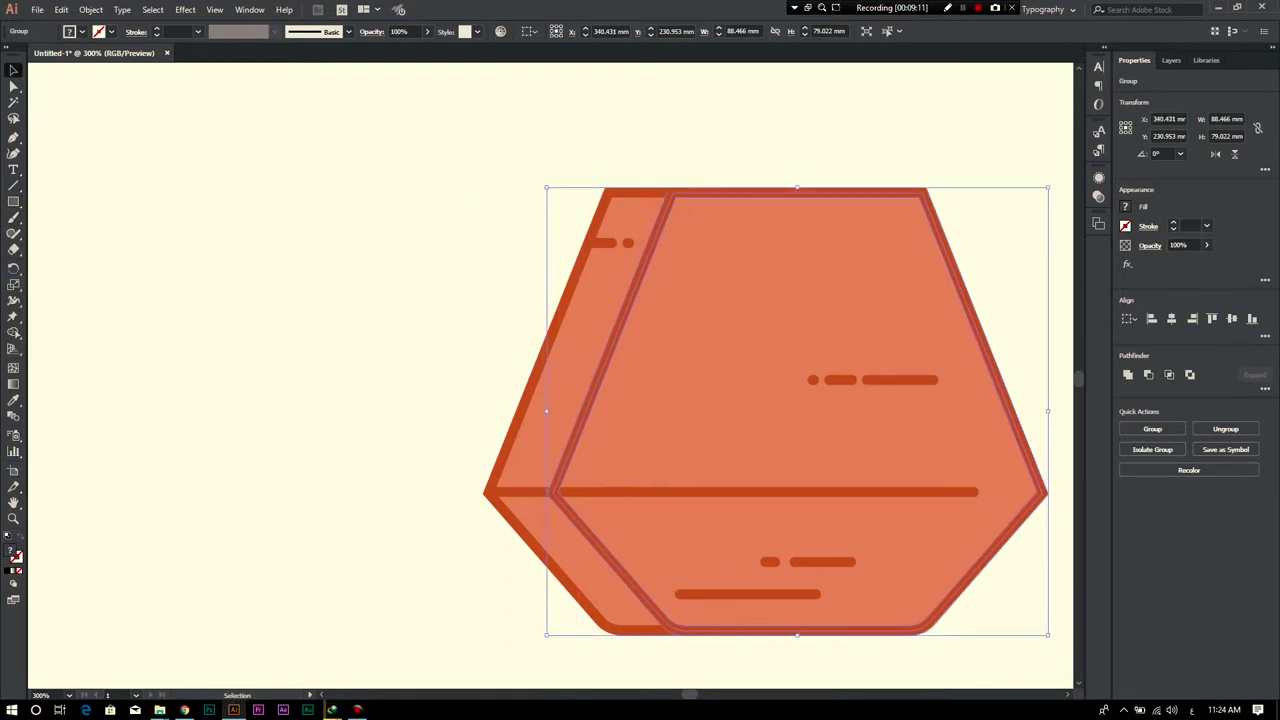
{"action": "key", "text": "m"}
{"action": "left_click_drag", "start_coordinate": [546, 150], "coordinate": [728, 588]}
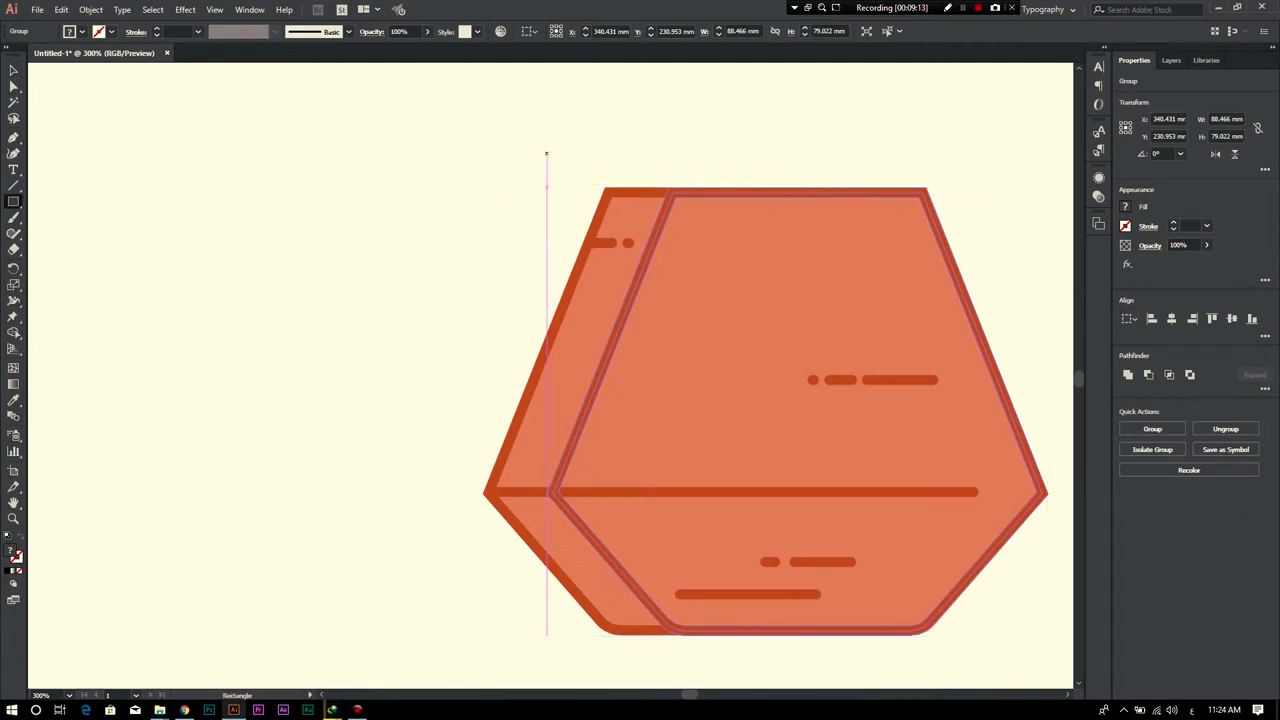
Step: Widen the rectangle left and merge the left hexagon region with Shape Builder
{"action": "left_click_drag", "start_coordinate": [547, 335], "coordinate": [452, 335]}
{"action": "key", "text": "v"}
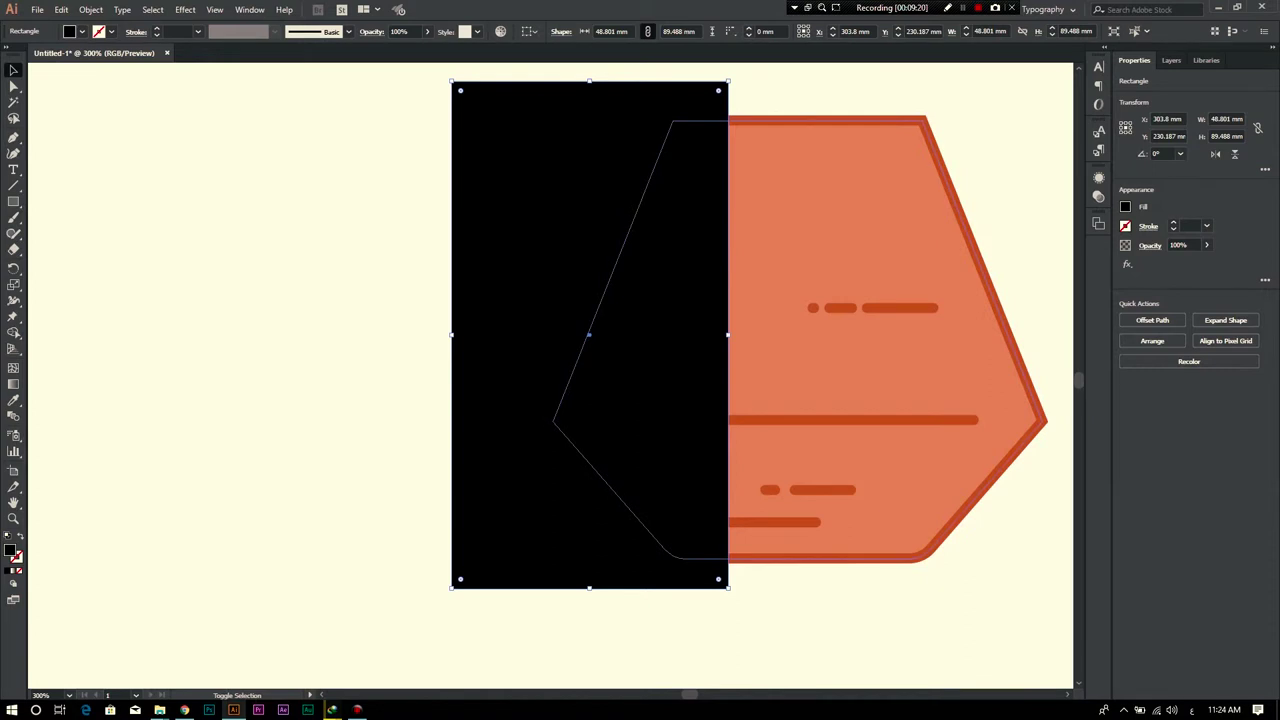
{"action": "key", "text": "ctrl+a"}
{"action": "key", "text": "shift+m"}
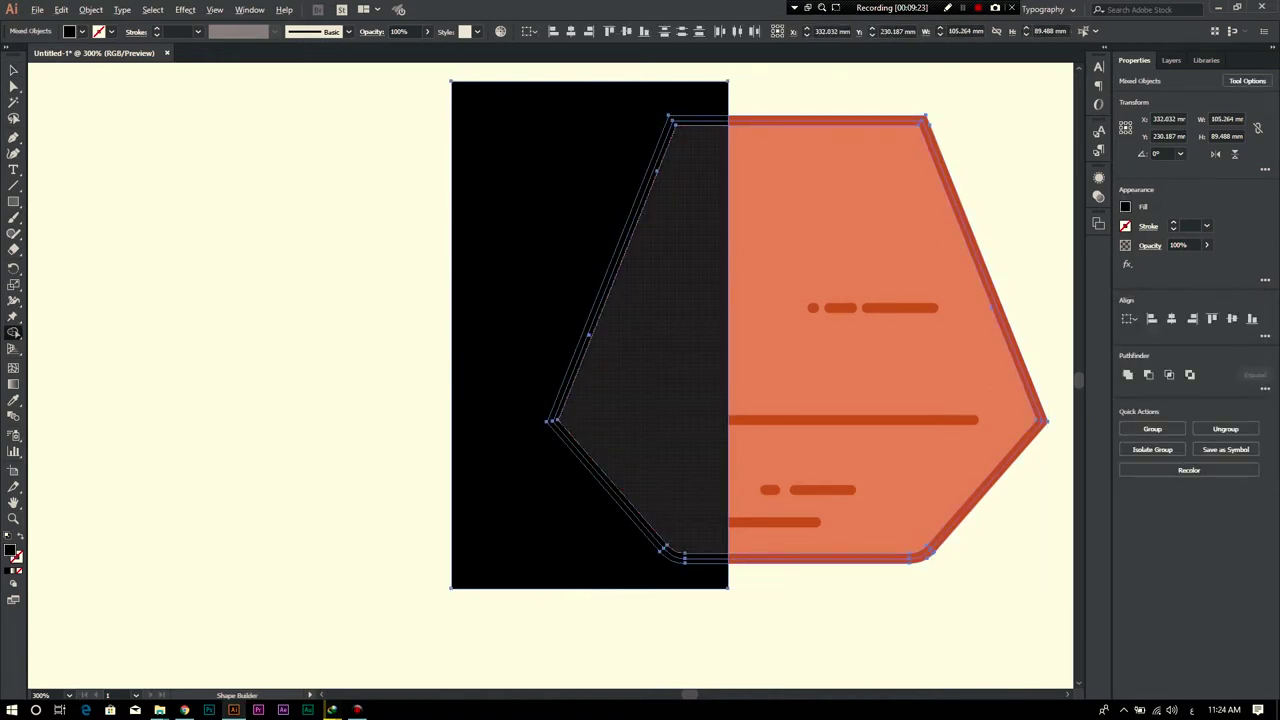
{"action": "left_click", "coordinate": [640, 340]}
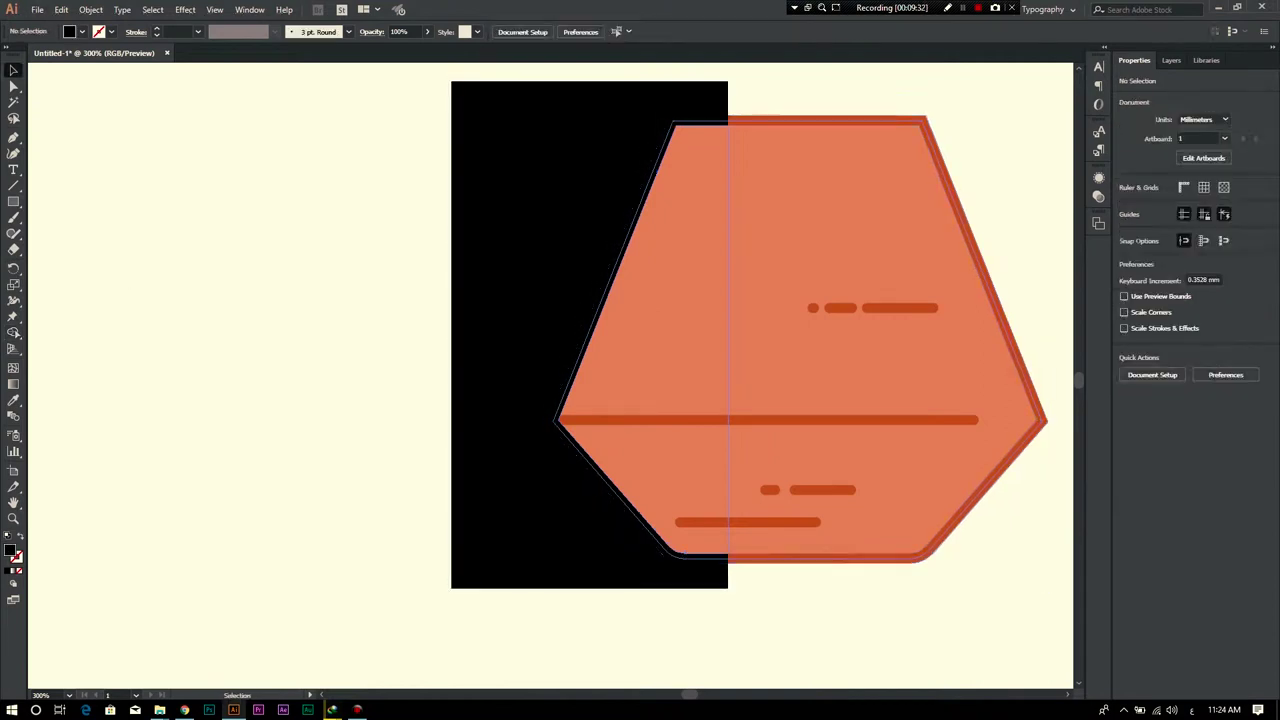
{"action": "key", "text": "Delete"}
Step: Trim away the rectangle outside the hexagon, leaving a black left-side face
{"action": "left_click_drag", "start_coordinate": [302, 158], "coordinate": [960, 426]}
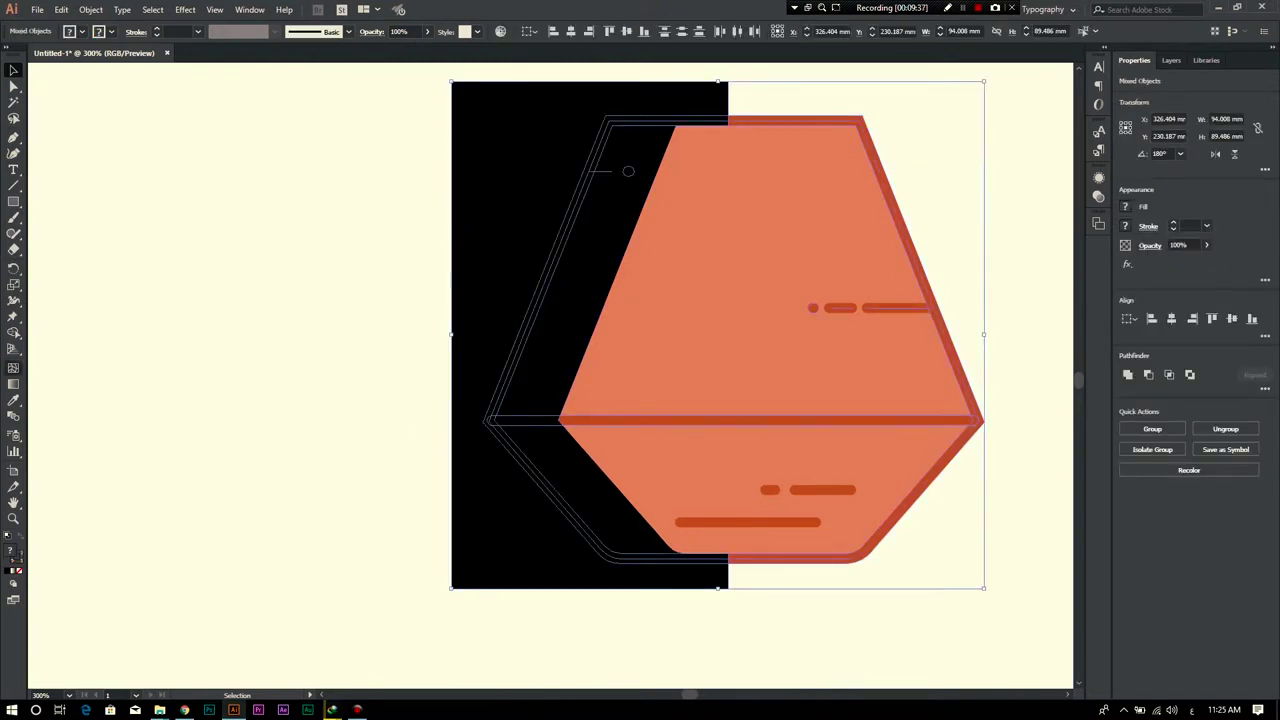
{"action": "left_click", "coordinate": [13, 332]}
{"action": "left_click", "coordinate": [500, 150], "text": "alt"}
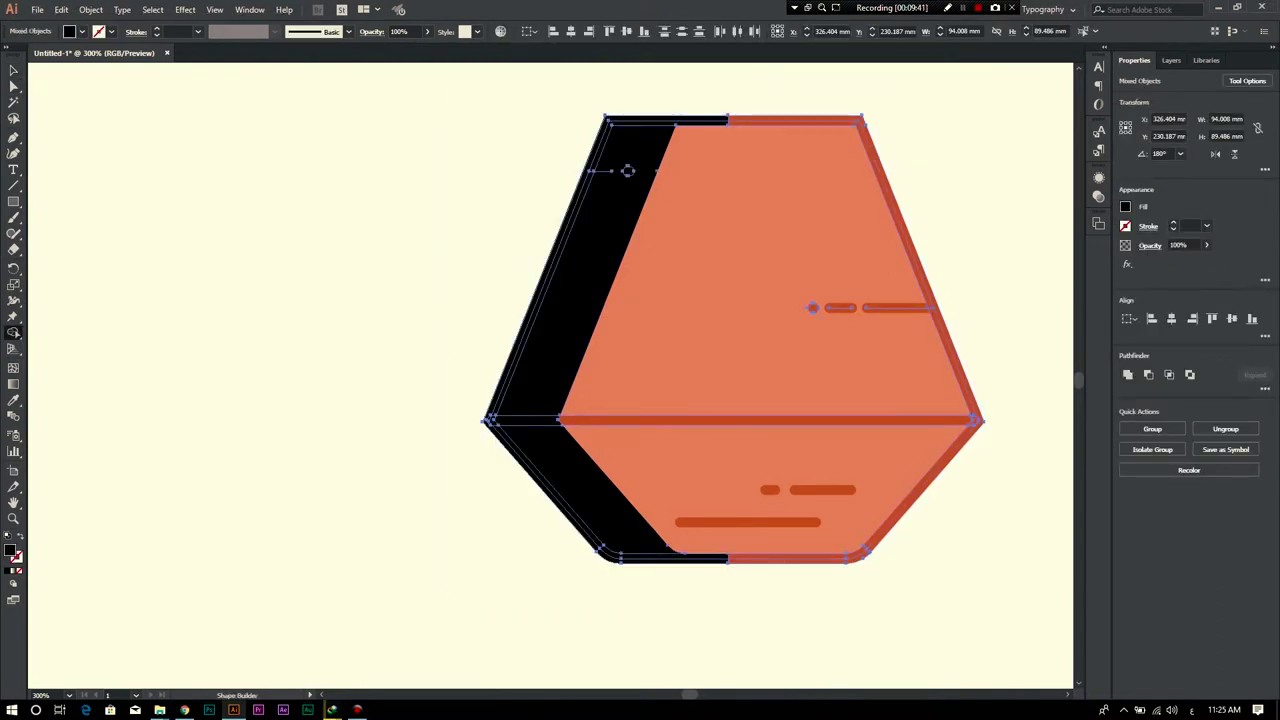
{"action": "key", "text": "v"}
{"action": "key", "text": "ctrl+shift+a"}
{"action": "left_click", "coordinate": [627, 170]}
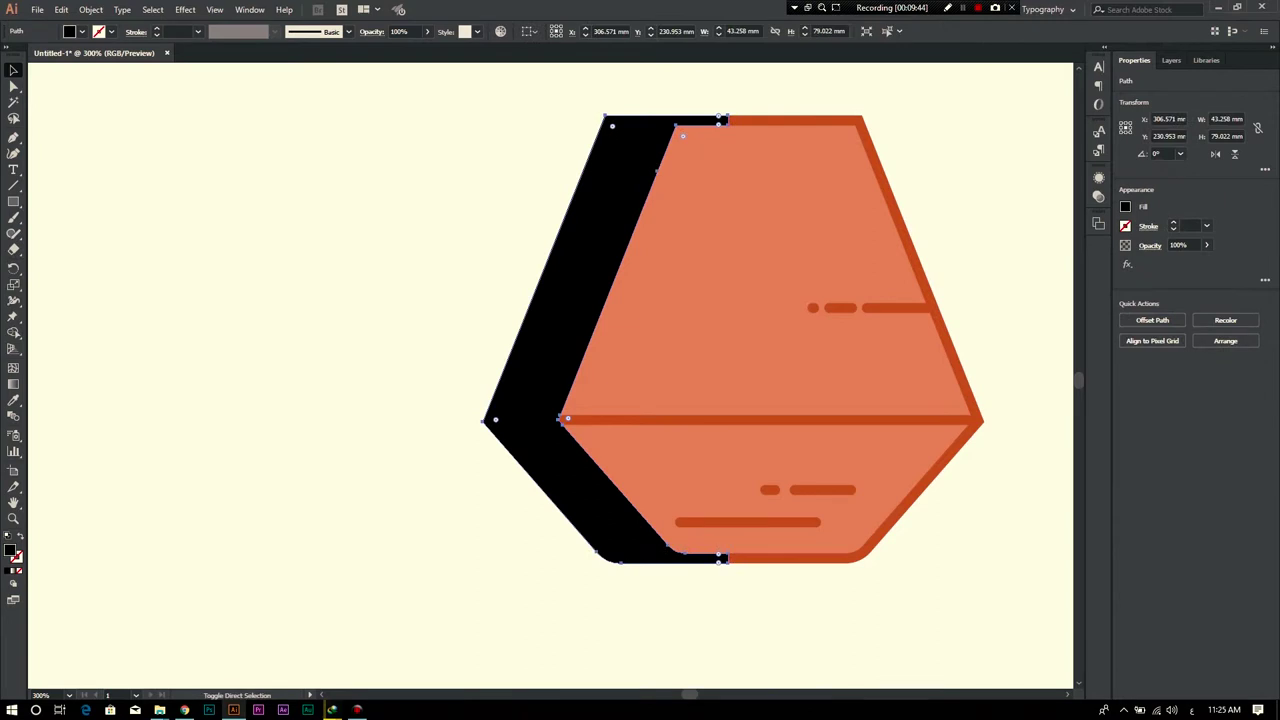
{"action": "left_click_drag", "start_coordinate": [620, 200], "coordinate": [415, 200]}
{"action": "key", "text": "ctrl+z"}
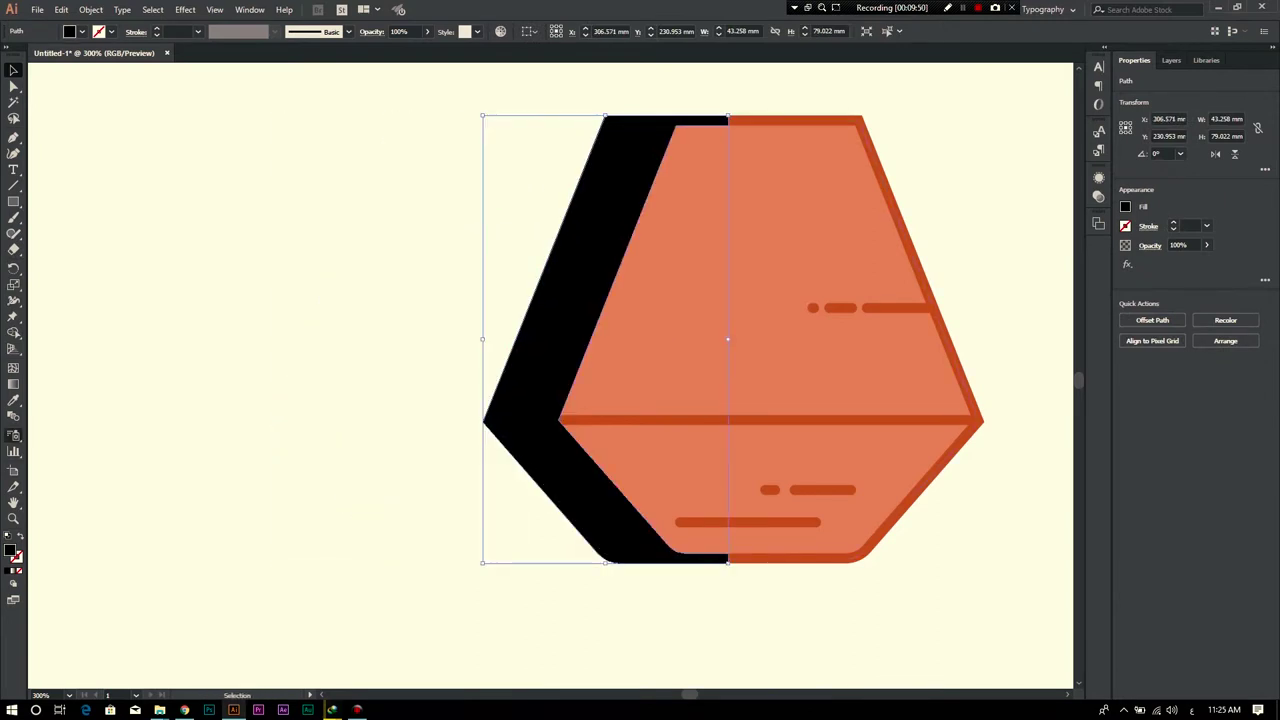
Step: Fill the left face with the pot's orange, then a darker red
{"action": "key", "text": "i"}
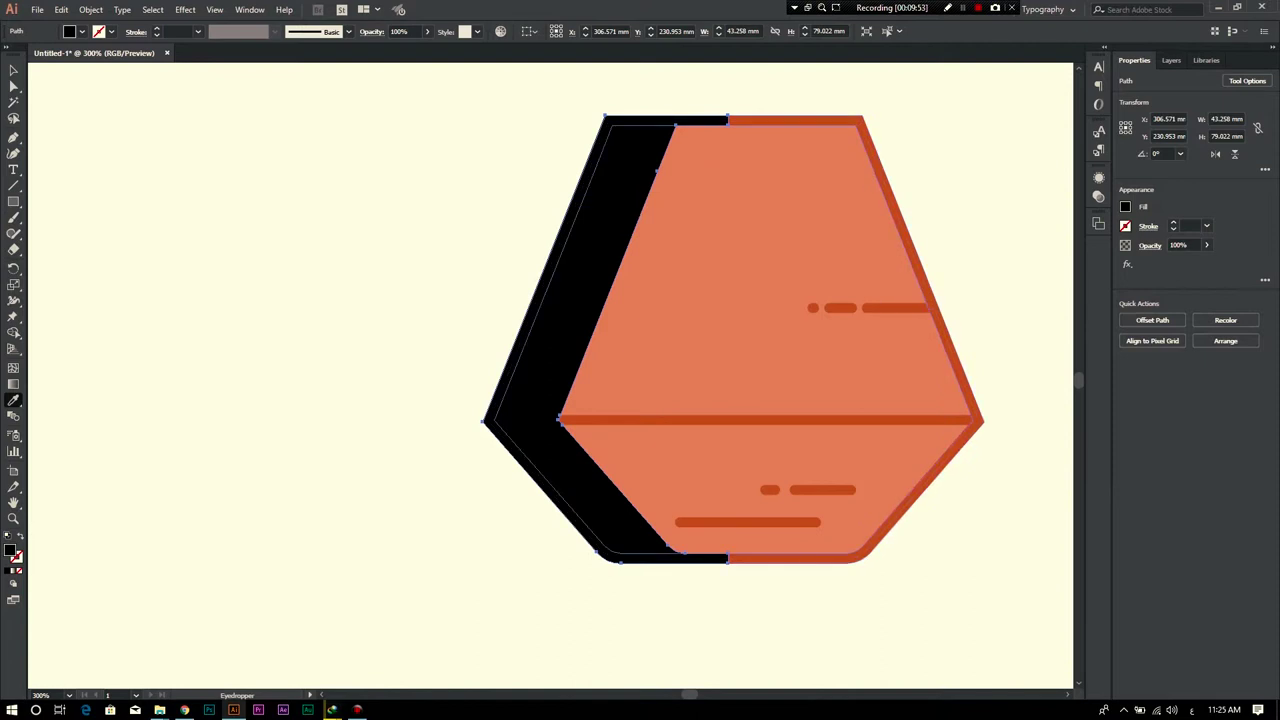
{"action": "left_click", "coordinate": [915, 250]}
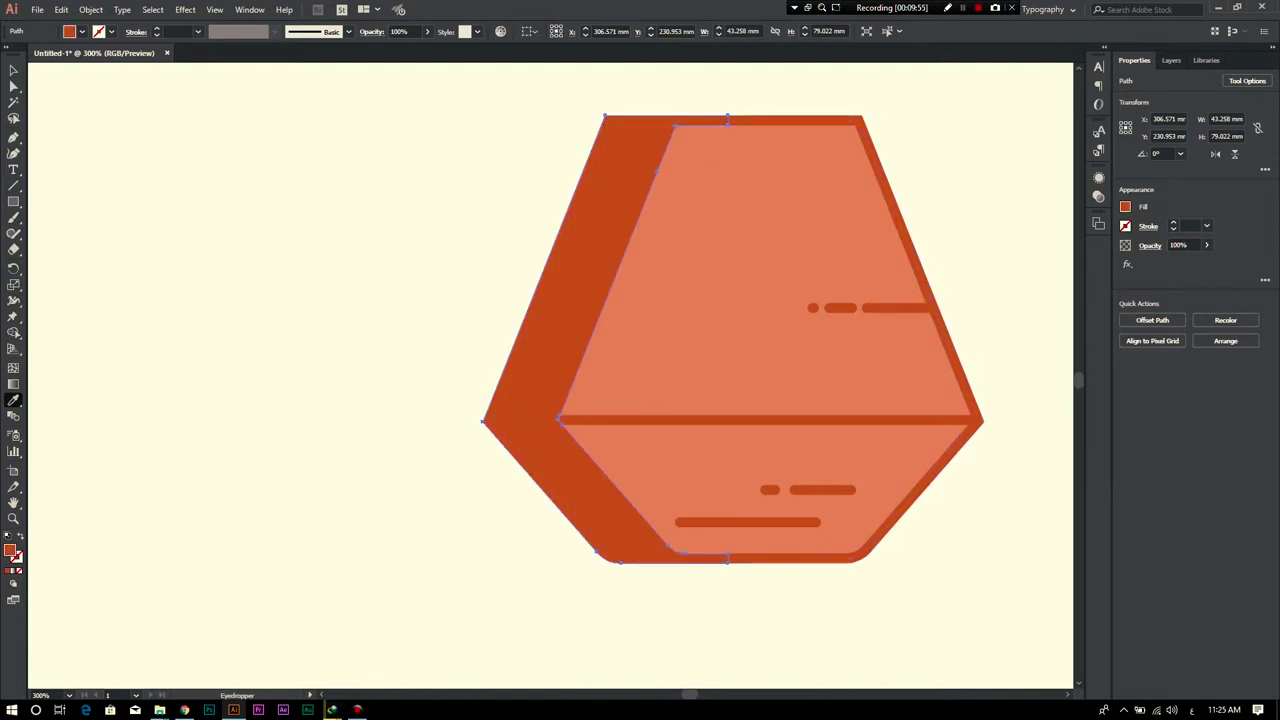
{"action": "double_click", "coordinate": [10, 549]}
{"action": "left_click", "coordinate": [603, 329]}
{"action": "left_click", "coordinate": [782, 270]}
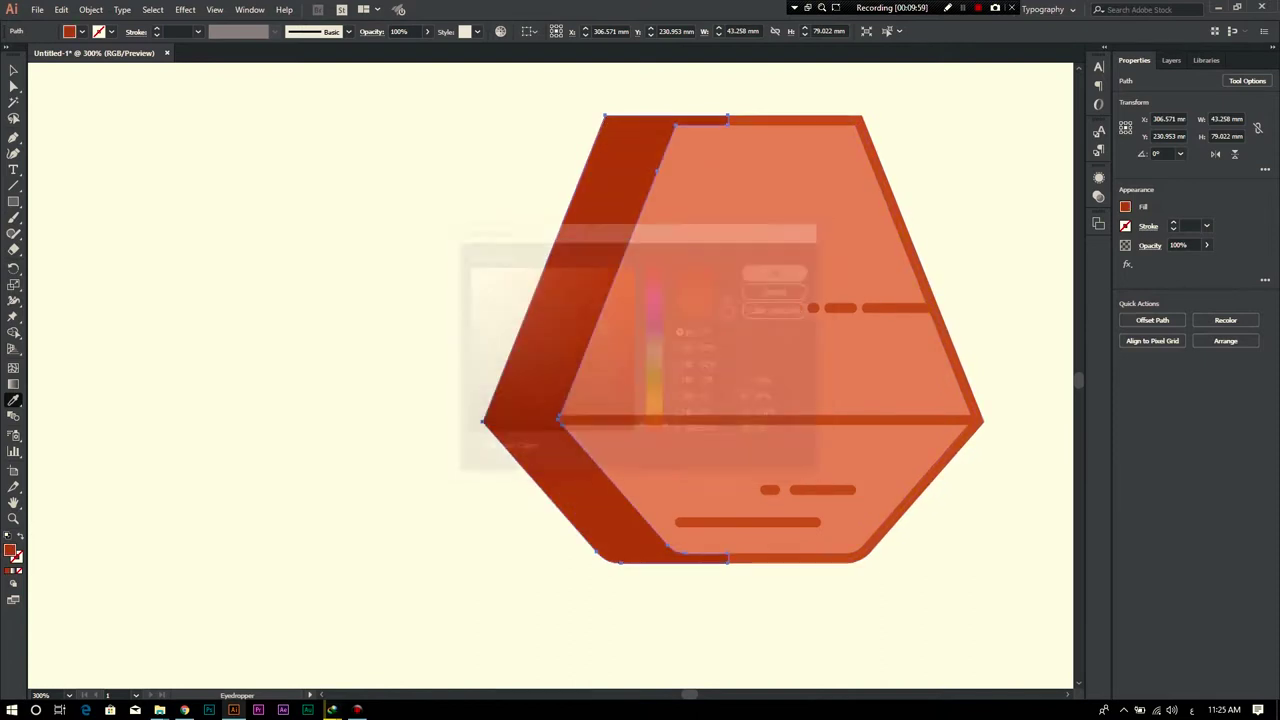
{"action": "key", "text": "v"}
{"action": "key", "text": "v"}
{"action": "left_click", "coordinate": [427, 31]}
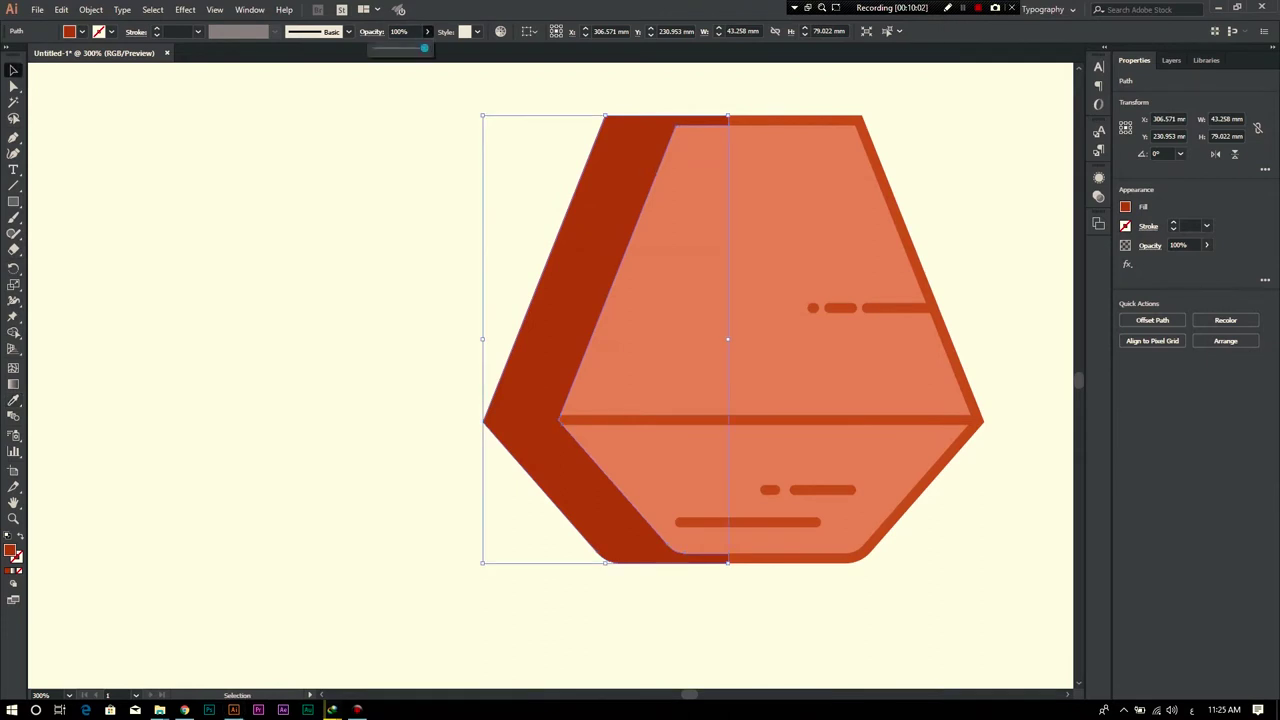
Step: Set the left shadow face's opacity to 42%
{"action": "left_click_drag", "start_coordinate": [431, 48], "coordinate": [401, 48]}
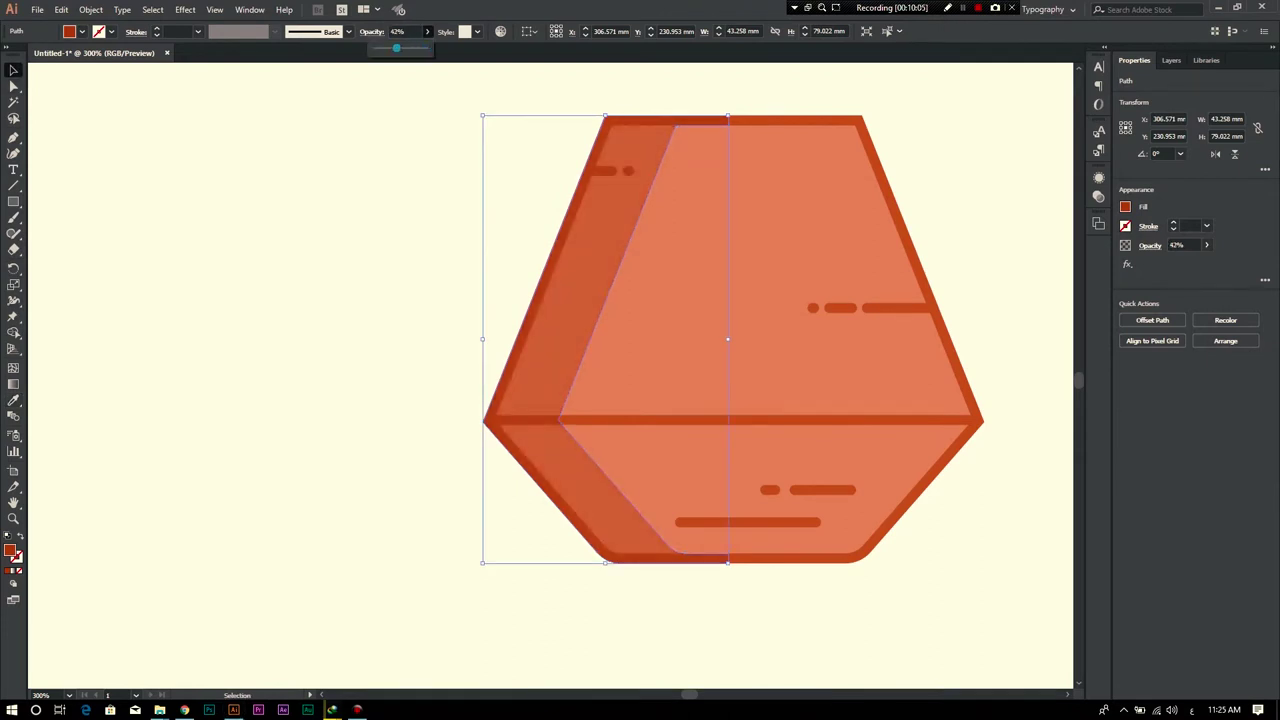
{"action": "key", "text": "Escape"}
{"action": "key", "text": "ctrl+shift+a"}
{"action": "key", "text": "ctrl+minus"}
{"action": "scroll", "coordinate": [735, 320], "scroll_direction": "up", "scroll_amount": 3}
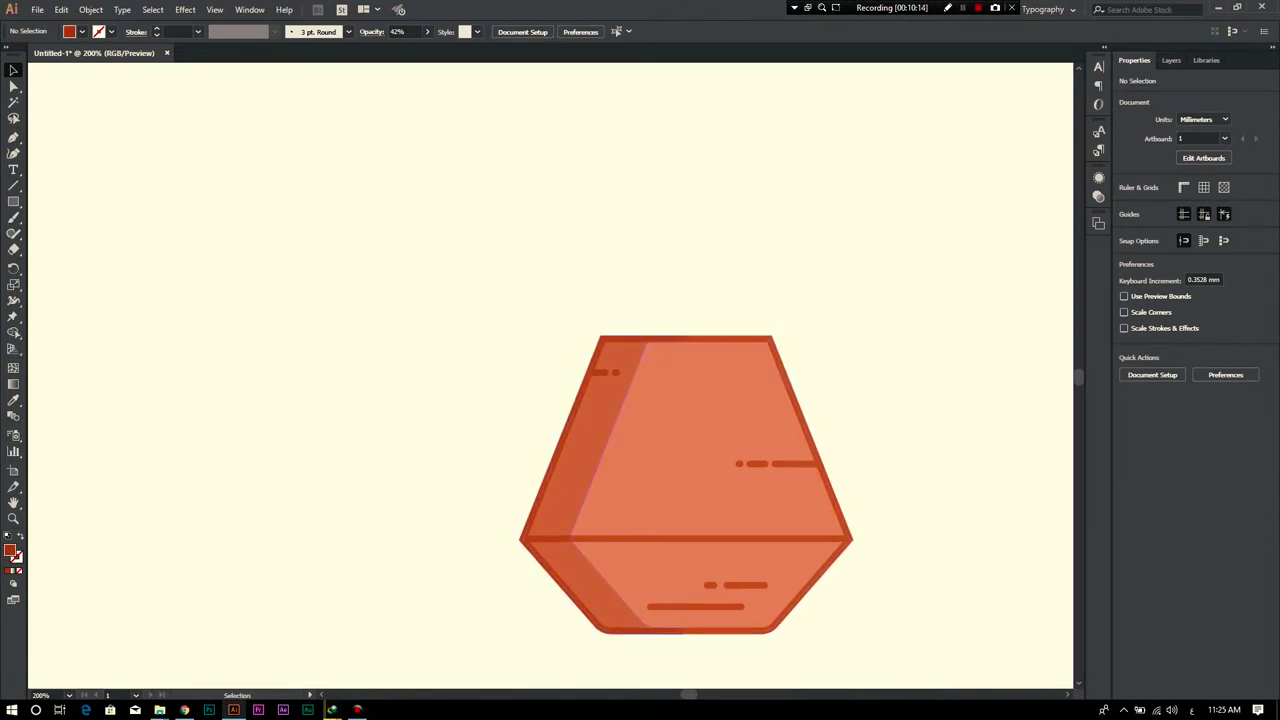
Step: Inspect the translucent left face's anchor points, then reselect the shading shape
{"action": "left_click", "coordinate": [555, 531]}
{"action": "key", "text": "a"}
{"action": "scroll", "coordinate": [555, 531], "scroll_direction": "up", "scroll_amount": 2}
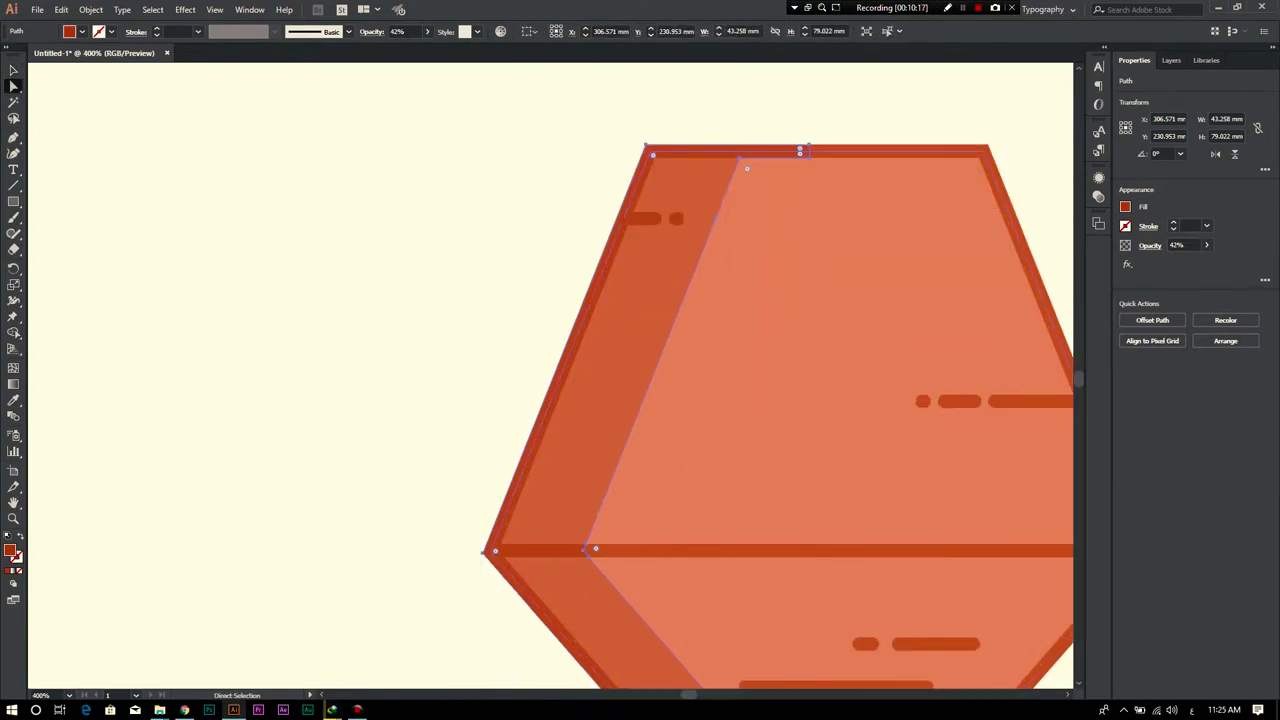
{"action": "key", "text": "v"}
{"action": "key", "text": "ctrl+shift+a"}
{"action": "scroll", "coordinate": [541, 534], "scroll_direction": "down", "scroll_amount": 2}
{"action": "scroll", "coordinate": [541, 534], "scroll_direction": "down", "scroll_amount": 2}
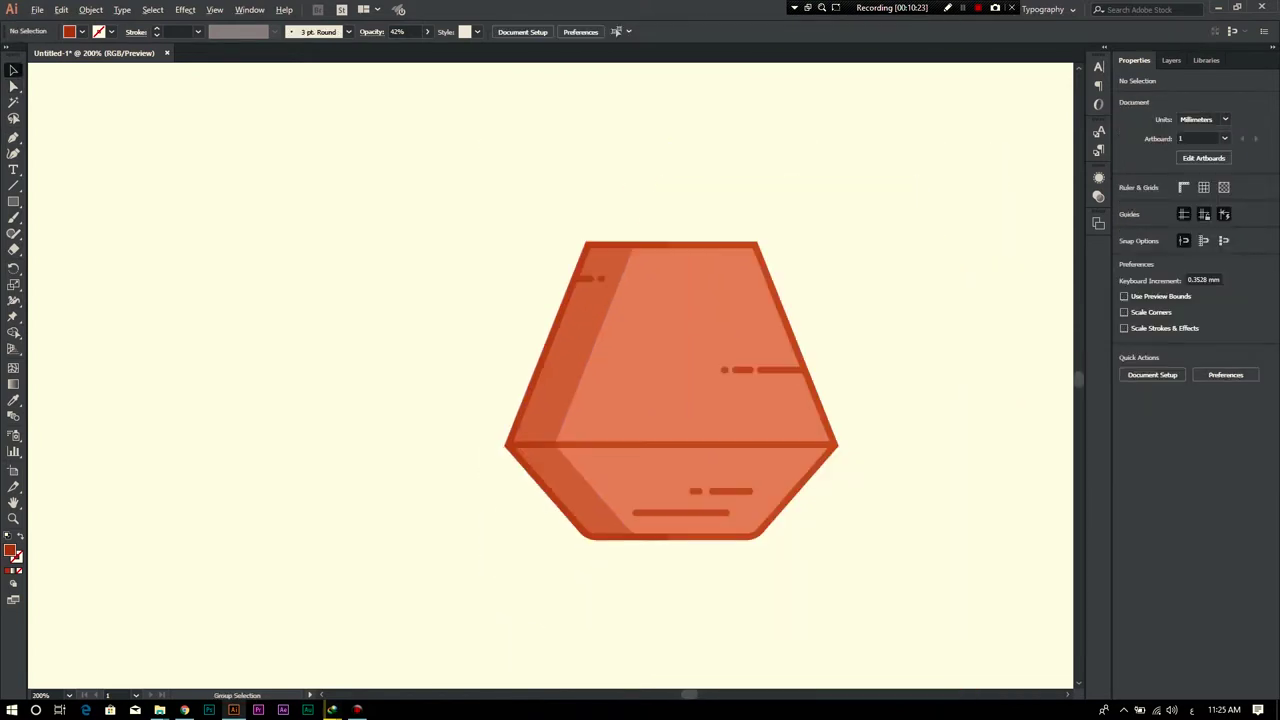
{"action": "scroll", "coordinate": [541, 534], "scroll_direction": "down", "scroll_amount": 1}
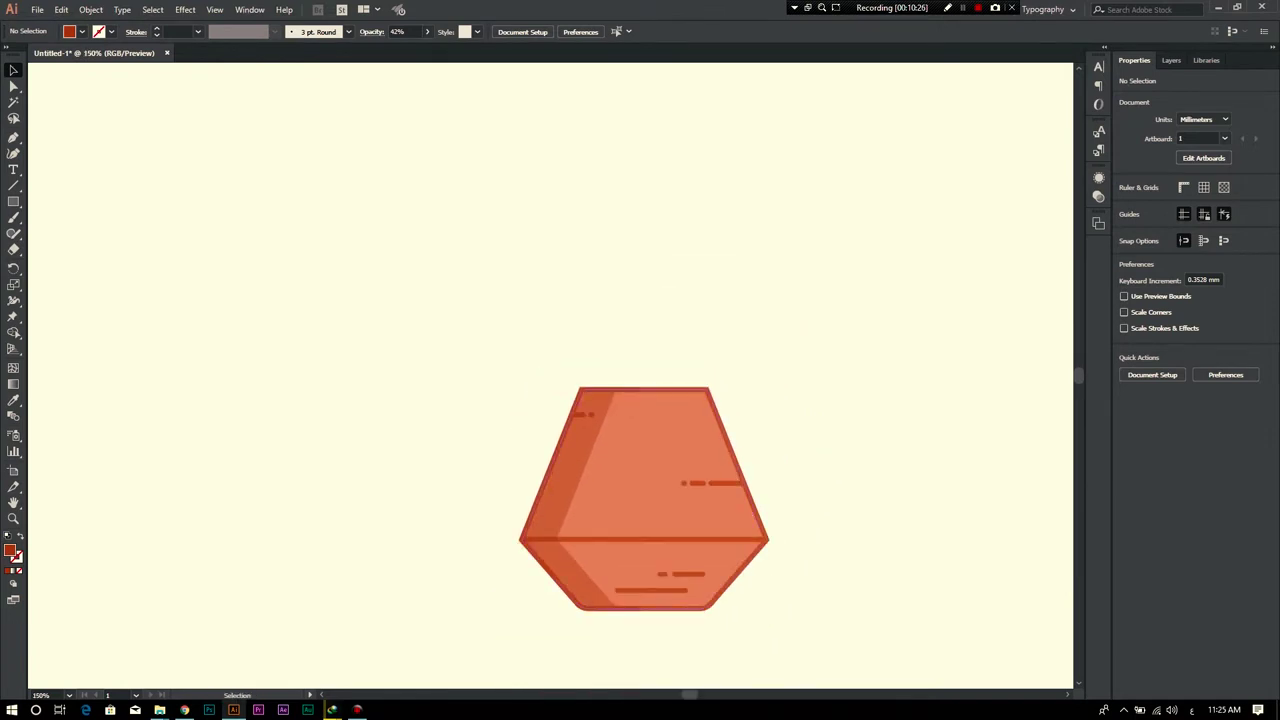
{"action": "scroll", "coordinate": [644, 497], "scroll_direction": "down", "scroll_amount": 1}
{"action": "scroll", "coordinate": [644, 497], "scroll_direction": "up", "scroll_amount": 1}
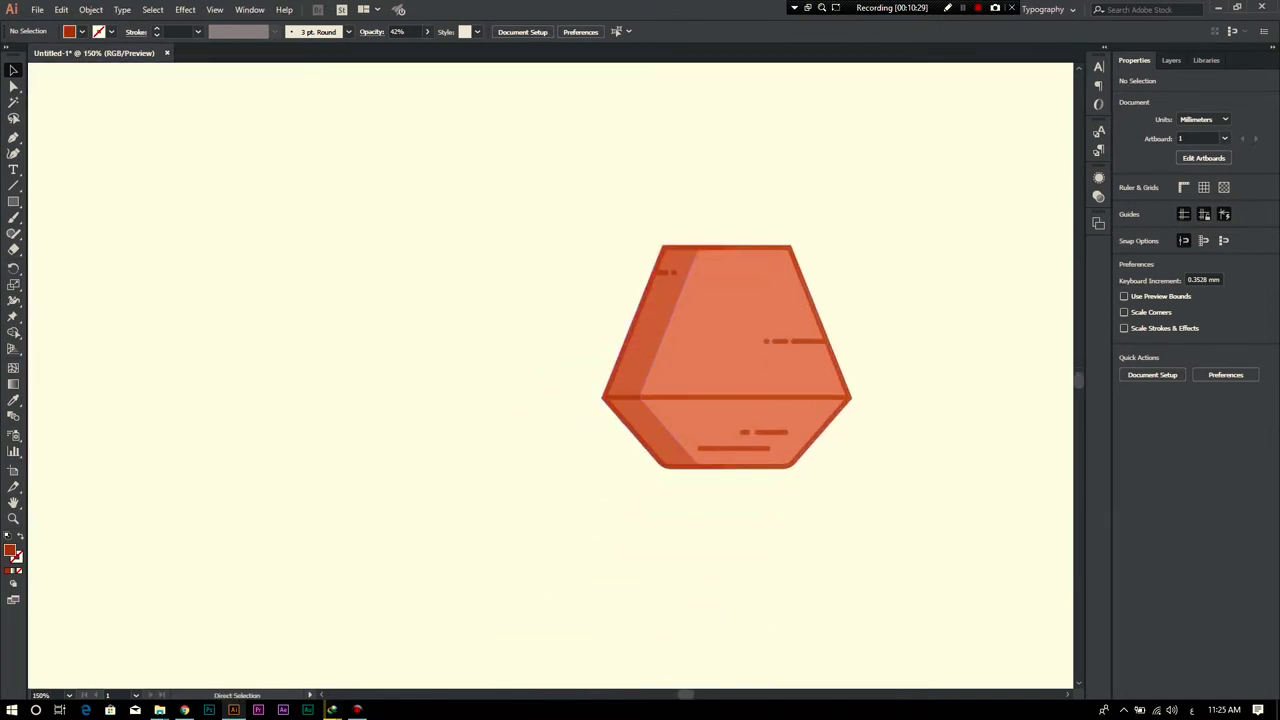
{"action": "scroll", "coordinate": [860, 388], "scroll_direction": "up", "scroll_amount": 1}
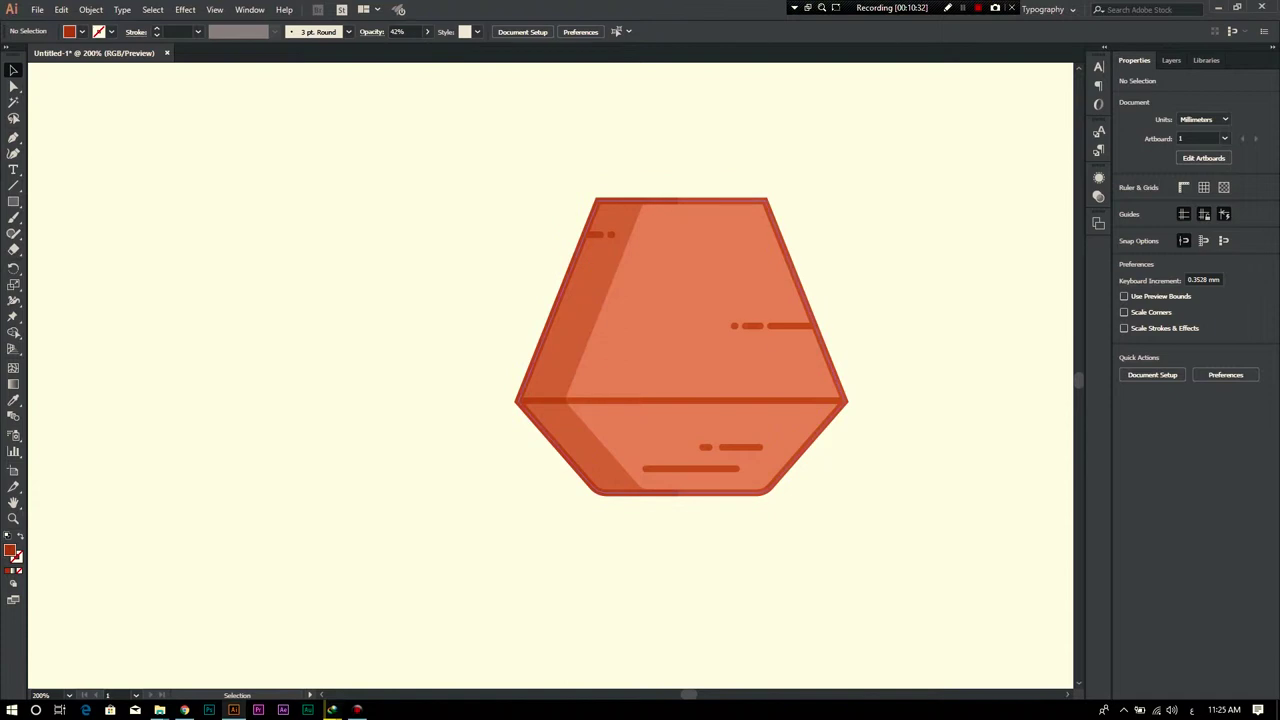
{"action": "left_click", "coordinate": [590, 330]}
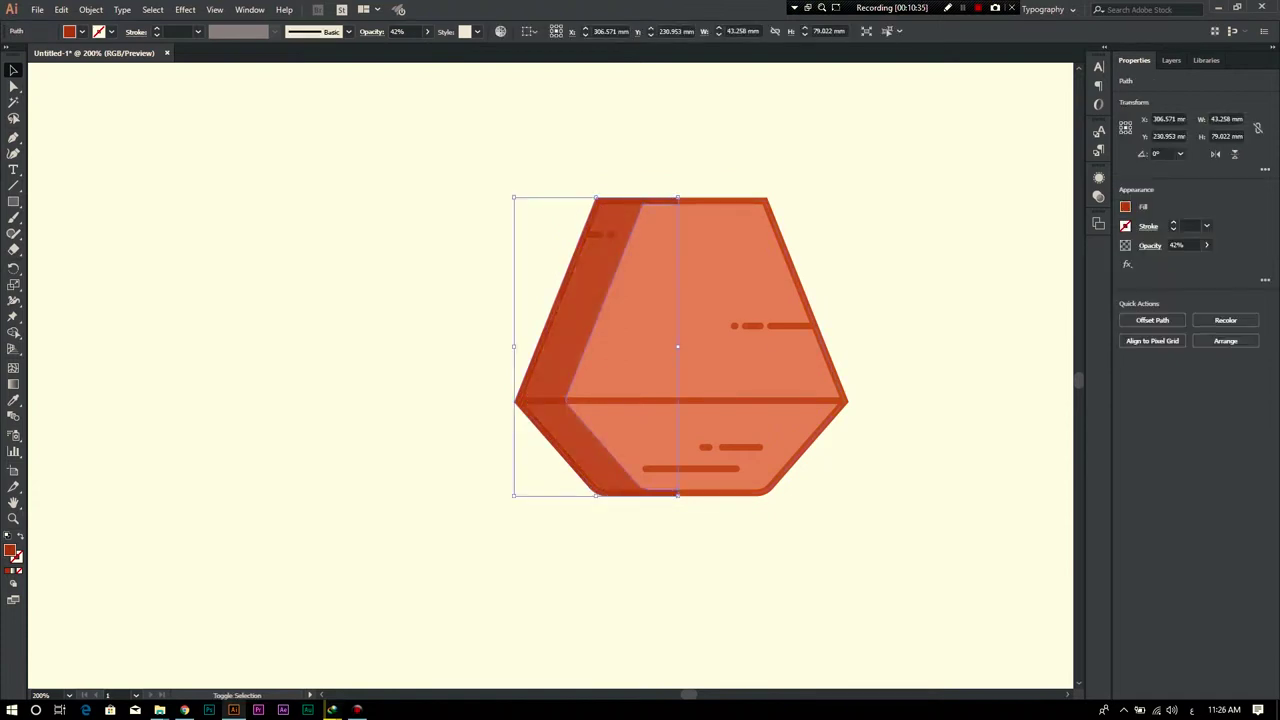
{"action": "left_click_drag", "start_coordinate": [559, 327], "coordinate": [733, 327]}
{"action": "right_click", "coordinate": [733, 327]}
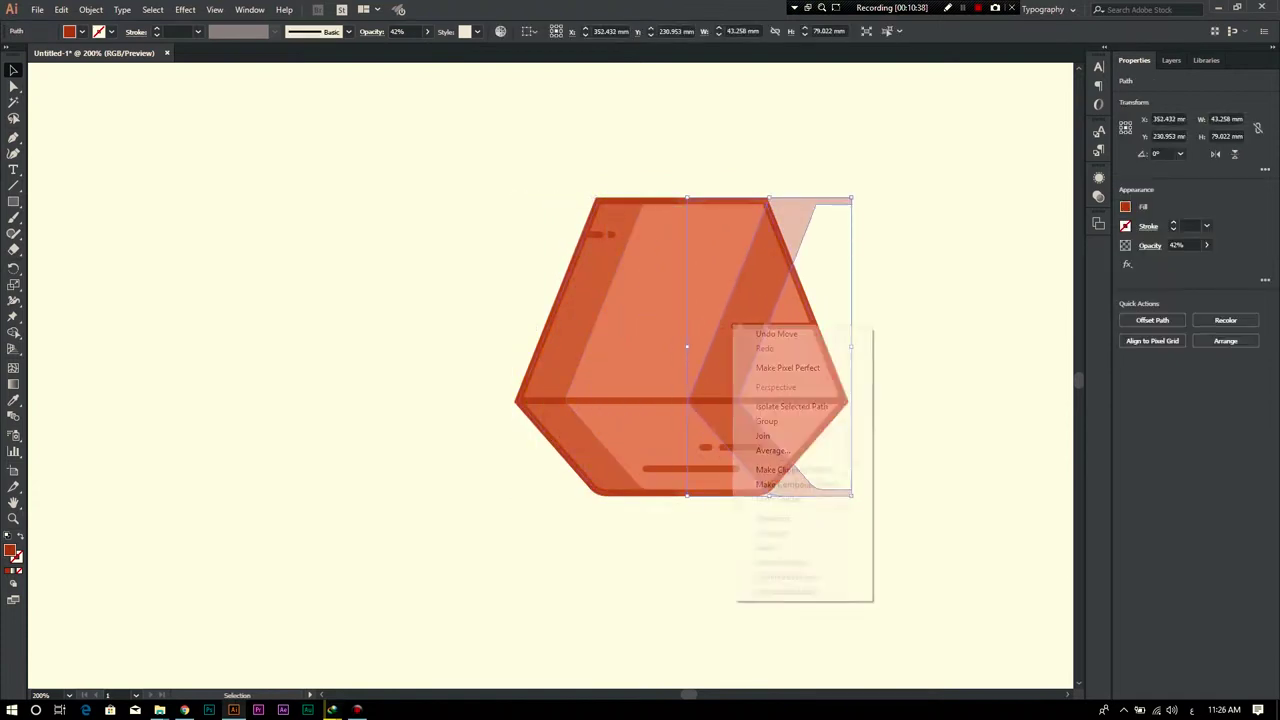
{"action": "mouse_move", "coordinate": [774, 518]}
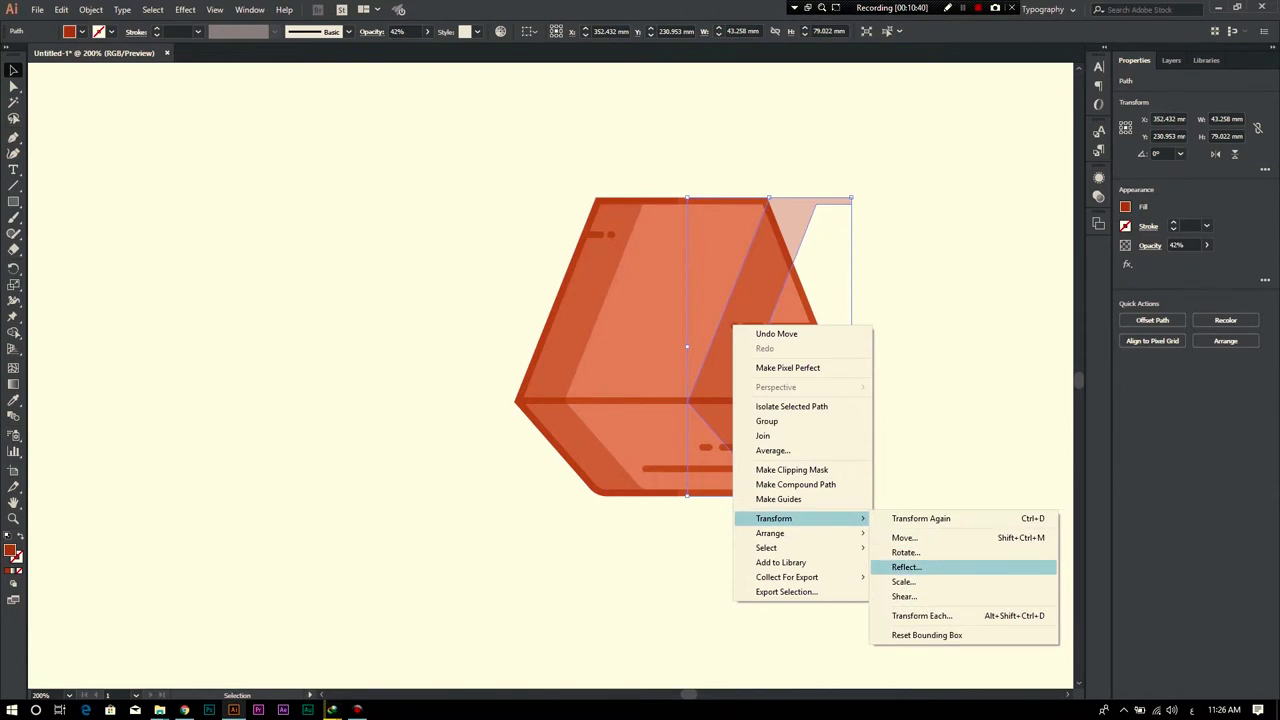
{"action": "left_click", "coordinate": [906, 567]}
{"action": "left_click", "coordinate": [643, 438]}
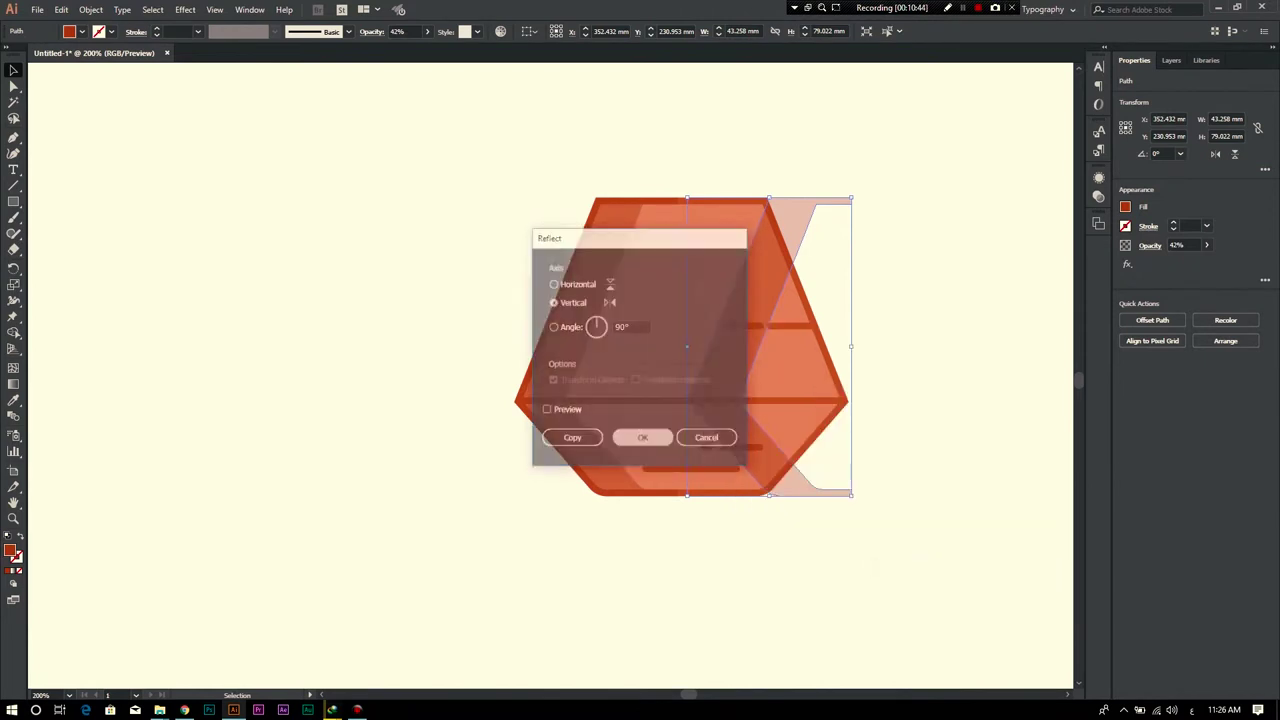
{"action": "scroll", "coordinate": [889, 389], "scroll_direction": "up", "scroll_amount": 3}
{"action": "scroll", "coordinate": [889, 389], "scroll_direction": "up", "scroll_amount": 3}
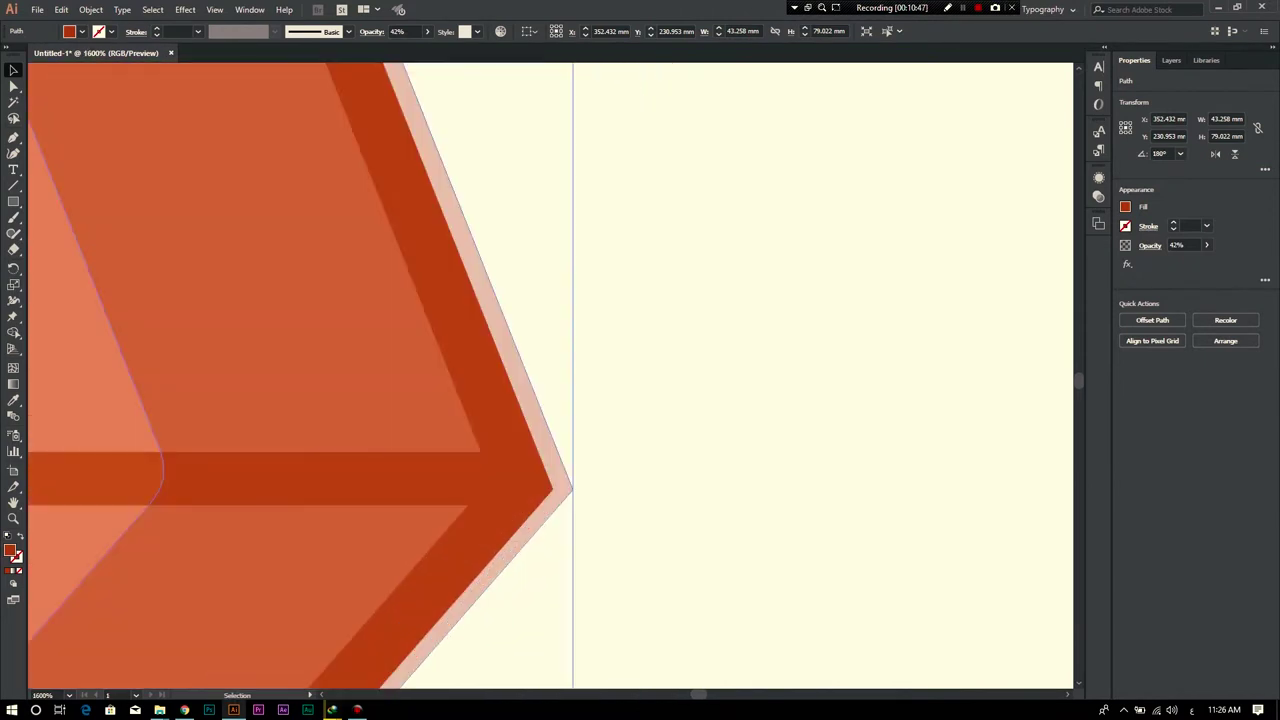
{"action": "key", "text": "Left"}
{"action": "key", "text": "ctrl+0"}
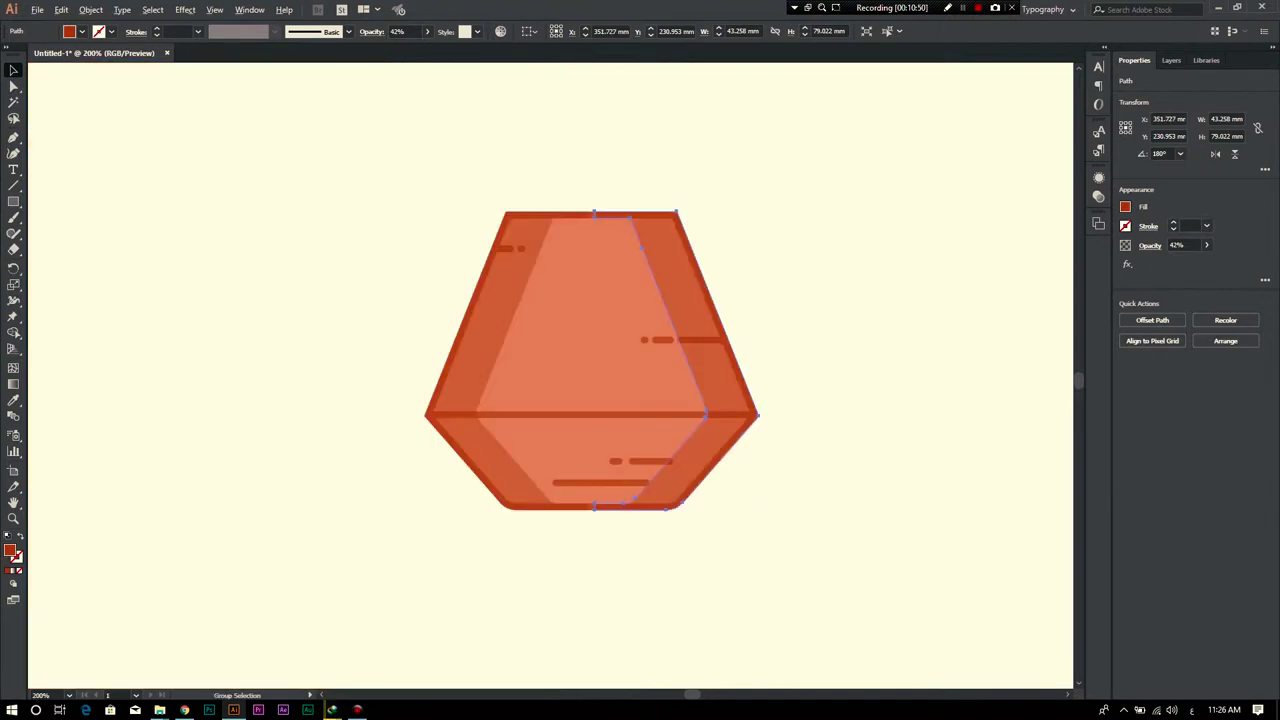
{"action": "key", "text": "ctrl+shift+a"}
{"action": "key", "text": "ctrl+z"}
{"action": "key", "text": "ctrl+a"}
{"action": "key", "text": "ctrl+shift+a"}
{"action": "key", "text": "ctrl+minus"}
{"action": "scroll", "coordinate": [555, 400], "scroll_direction": "up", "scroll_amount": 1}
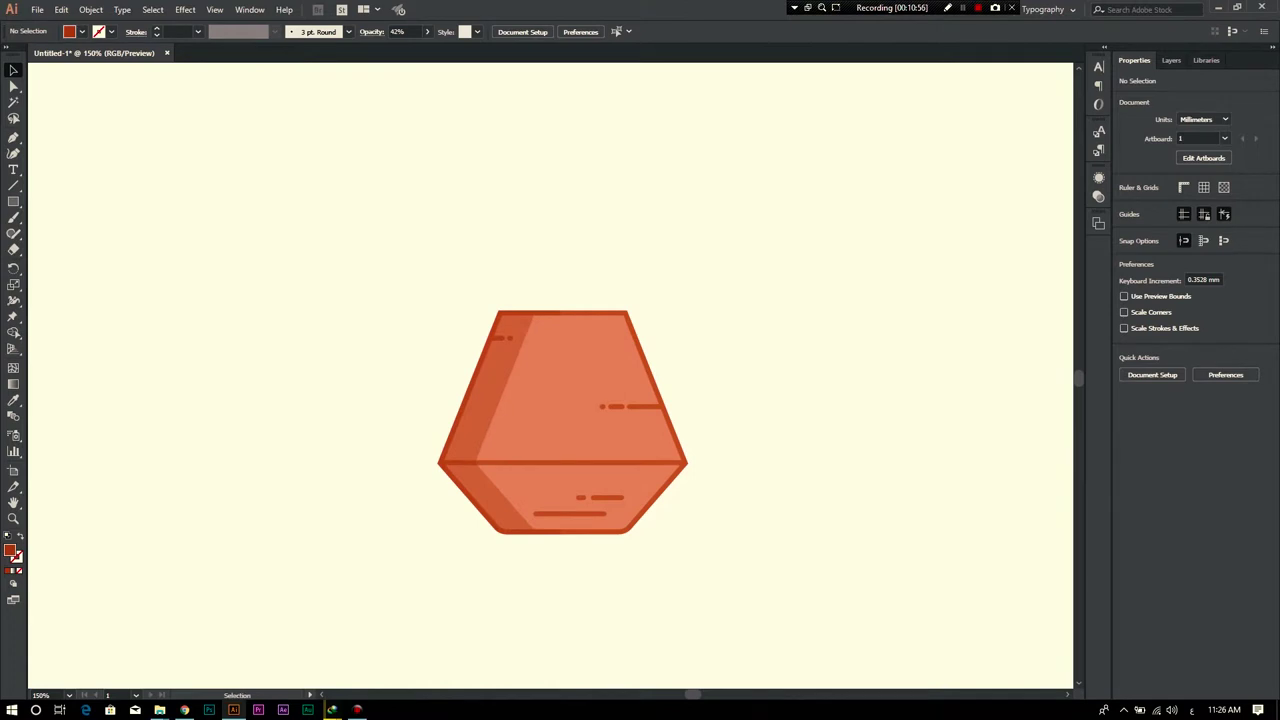
Step: Draw the stem path rising from inside the pot and bending right, with no fill
{"action": "left_click", "coordinate": [13, 137]}
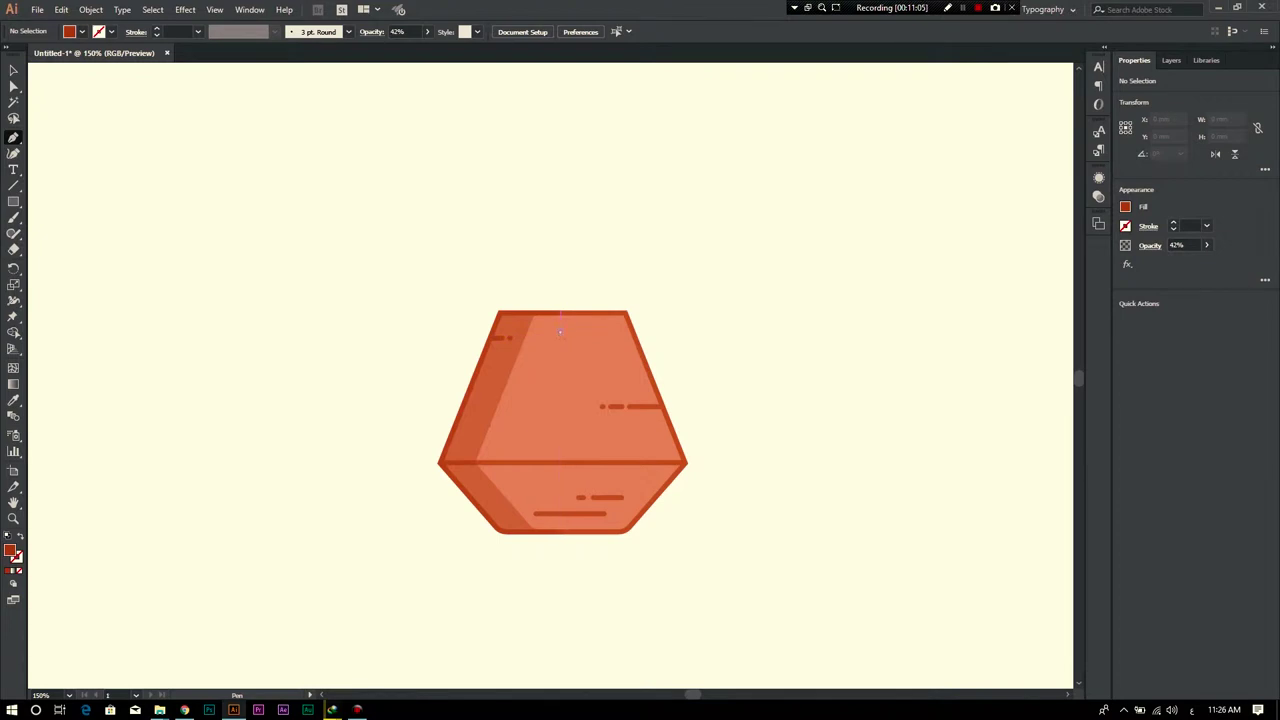
{"action": "left_click", "coordinate": [560, 331]}
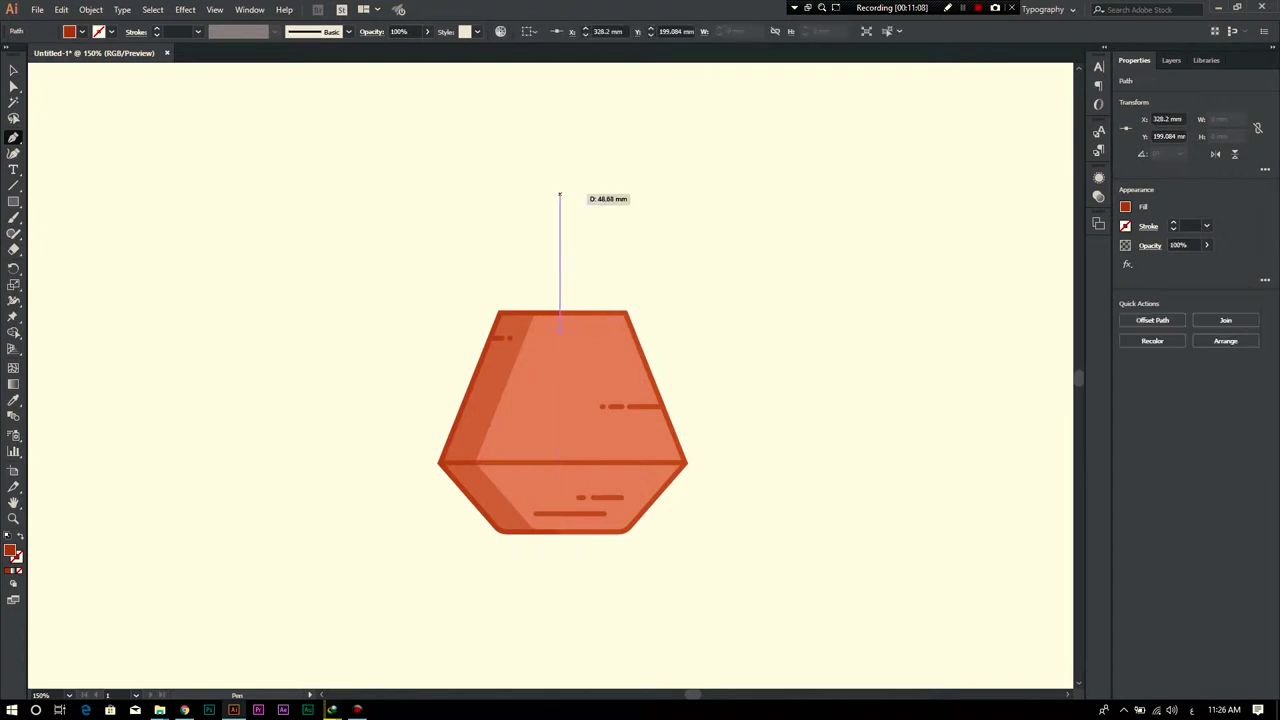
{"action": "left_click", "coordinate": [560, 194]}
{"action": "left_click_drag", "start_coordinate": [570, 162], "coordinate": [563, 217]}
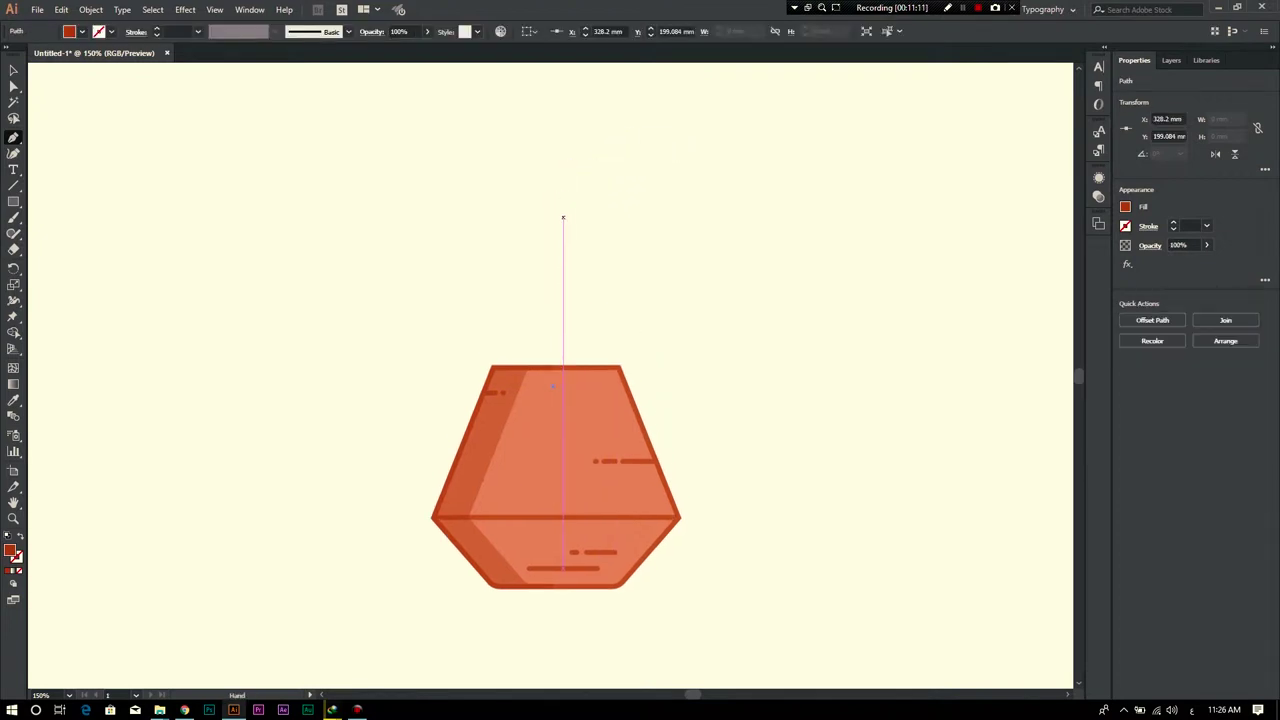
{"action": "left_click", "coordinate": [553, 210]}
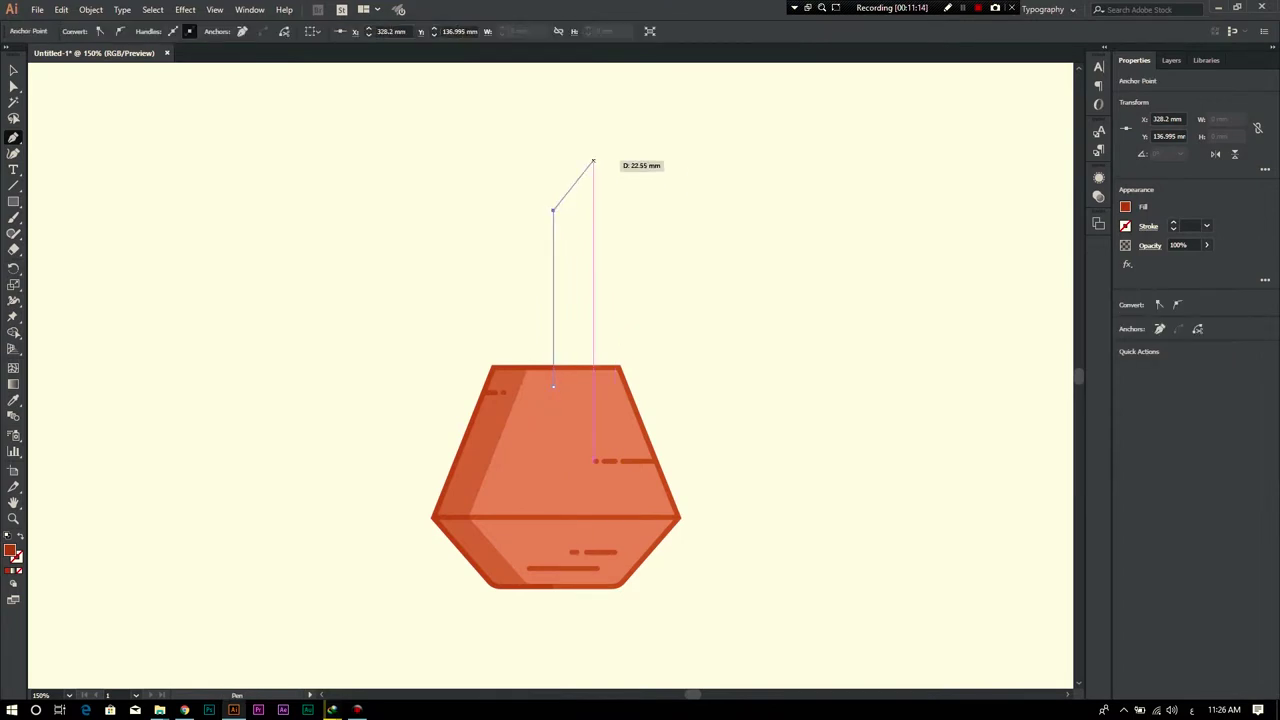
{"action": "left_click", "coordinate": [593, 160]}
{"action": "left_click", "coordinate": [18, 568]}
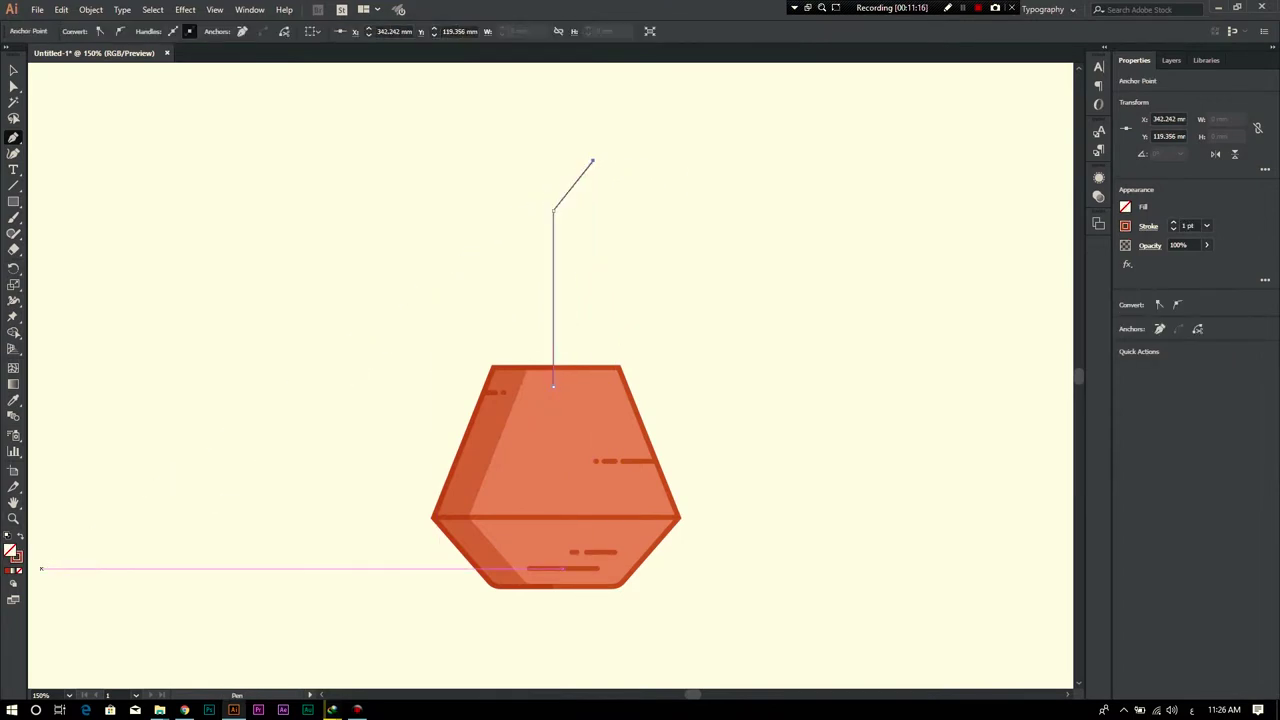
{"action": "left_click", "coordinate": [13, 70]}
Step: Give the stem an 8 pt dark-brown stroke
{"action": "left_click", "coordinate": [543, 271]}
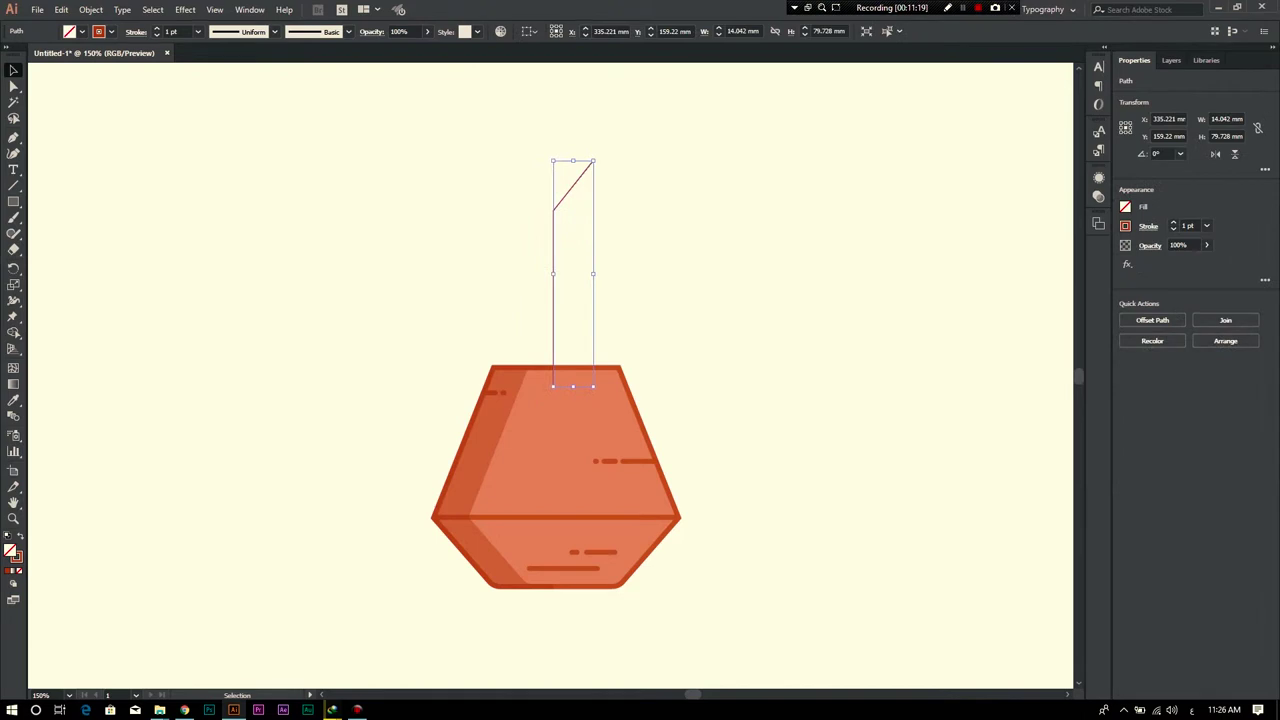
{"action": "left_click", "coordinate": [157, 27]}
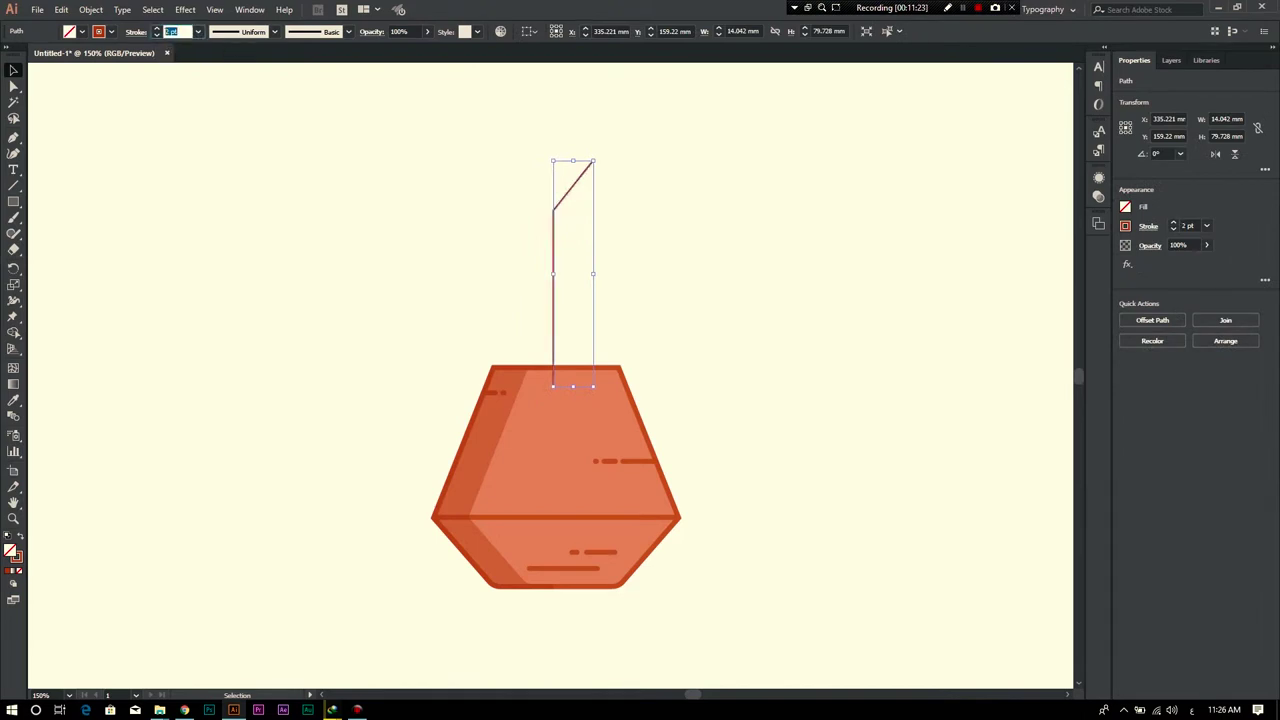
{"action": "type", "text": "8"}
{"action": "key", "text": "Return"}
{"action": "left_click", "coordinate": [111, 31]}
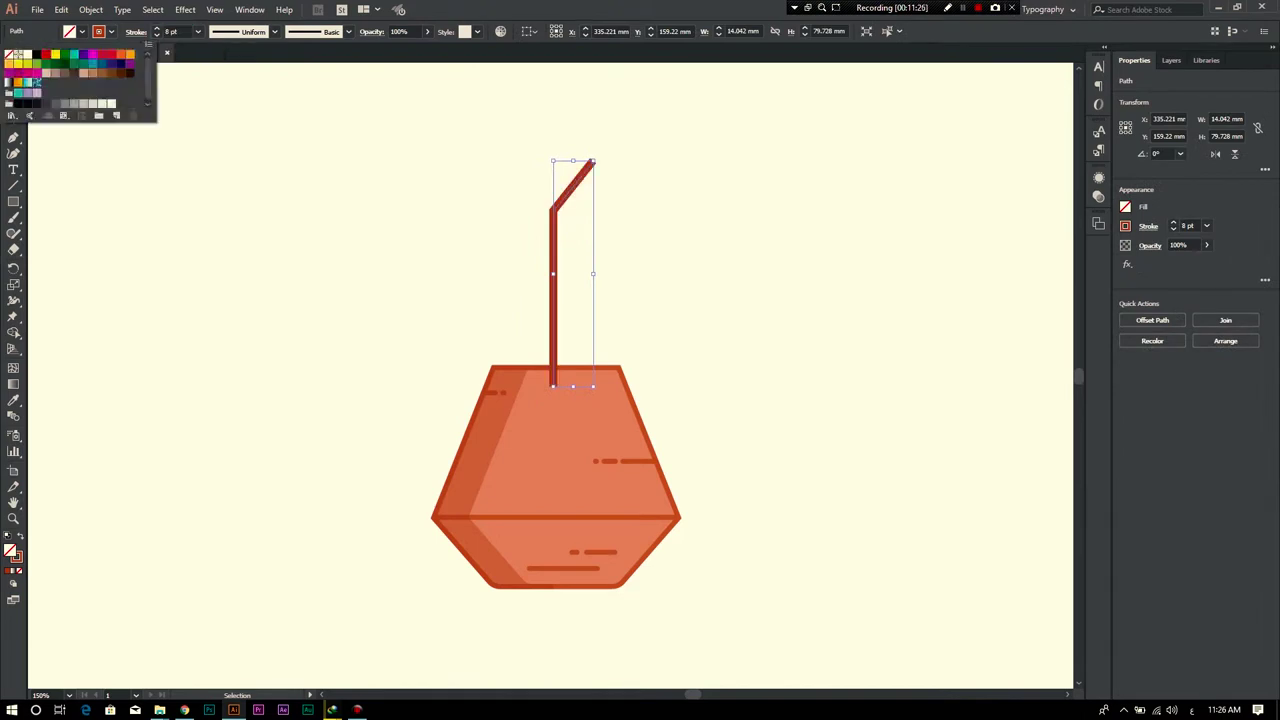
{"action": "left_click", "coordinate": [127, 72]}
{"action": "key", "text": "Escape"}
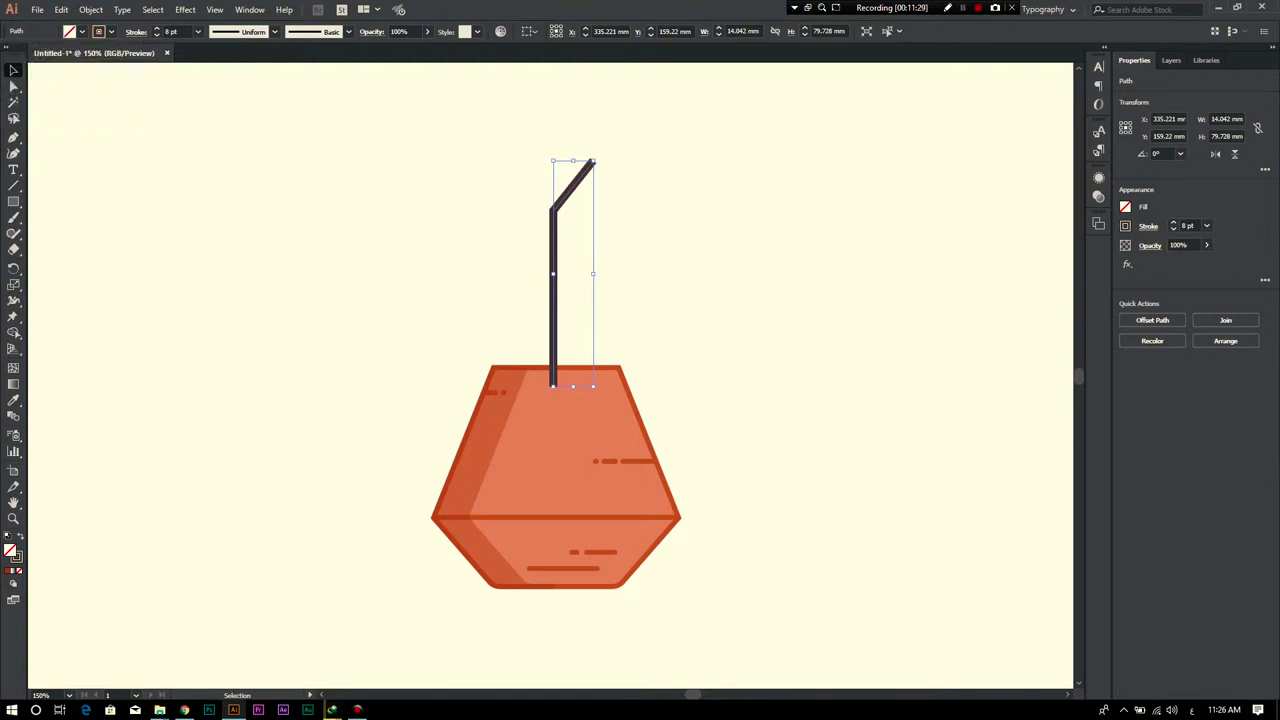
{"action": "key", "text": "ctrl+shift+a"}
{"action": "key", "text": "ctrl+z"}
Step: Set the stem's stroke to Round Cap ends
{"action": "left_click", "coordinate": [135, 31]}
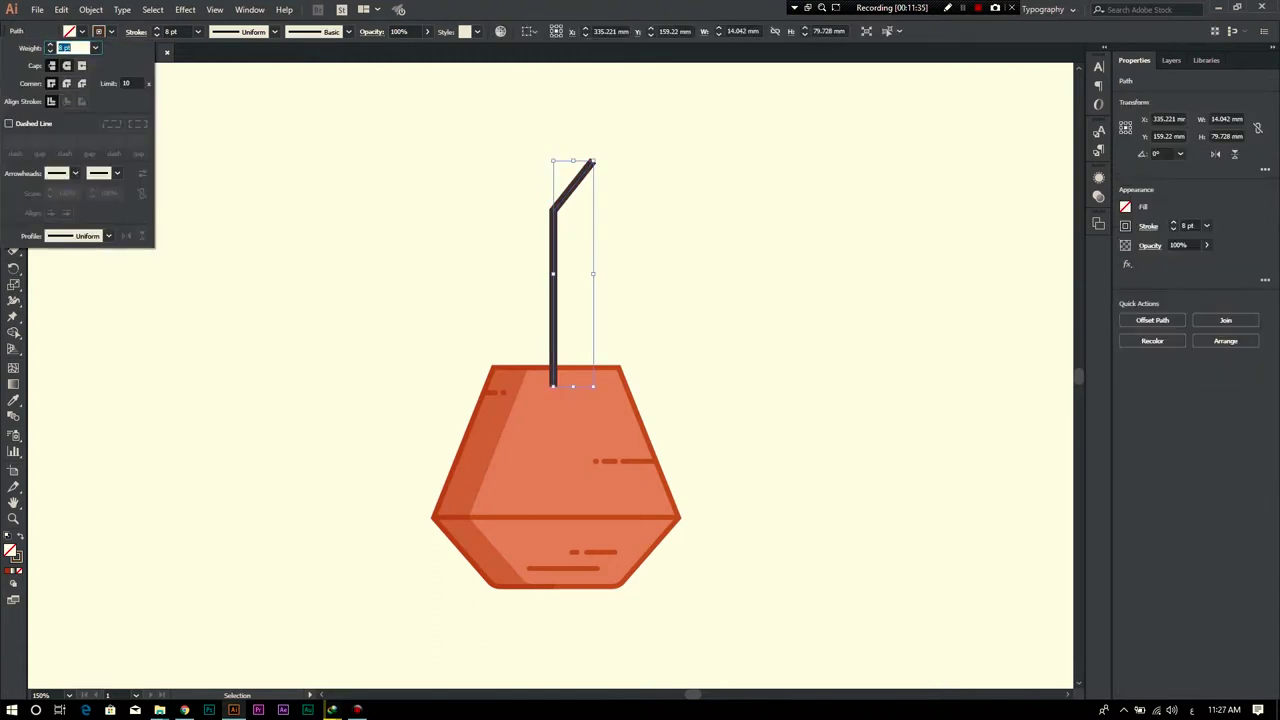
{"action": "left_click", "coordinate": [66, 65]}
{"action": "key", "text": "Escape"}
{"action": "key", "text": "ctrl+shift+a"}
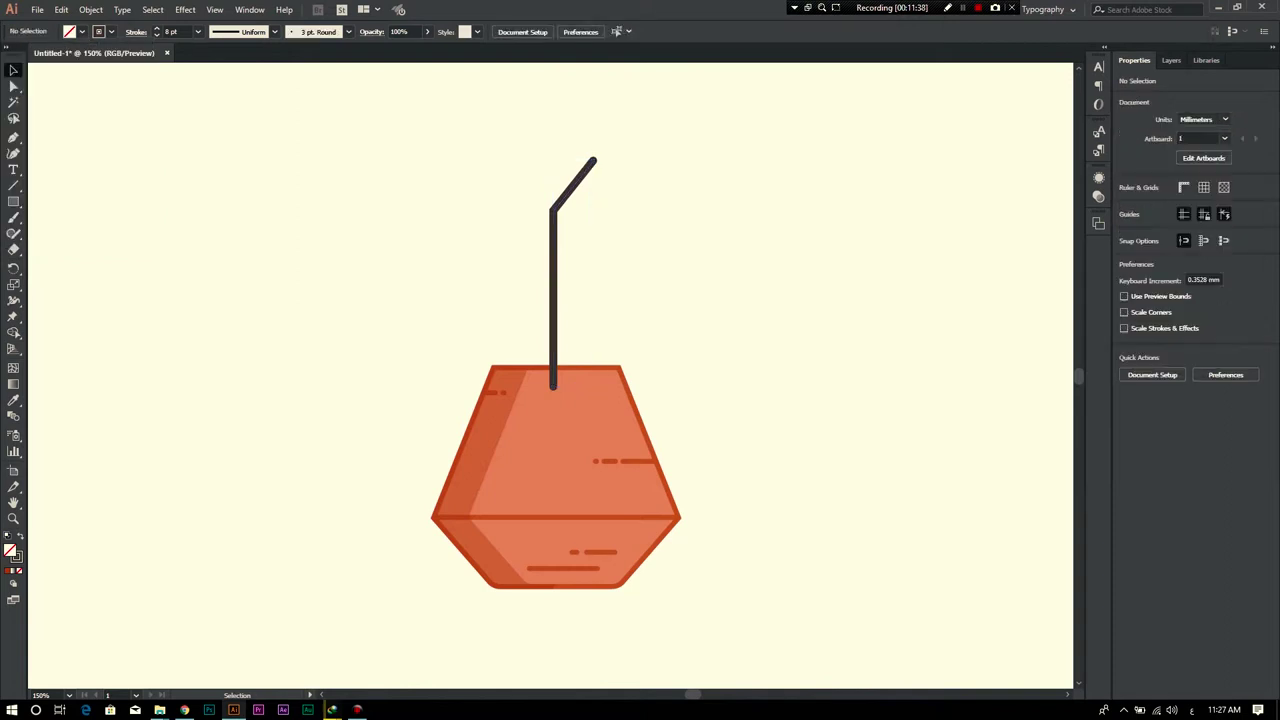
Step: Draw a tall branch from the trunk, elbowing left then rising upright
{"action": "key", "text": "p"}
{"action": "scroll", "coordinate": [628, 244], "scroll_direction": "up", "scroll_amount": 1}
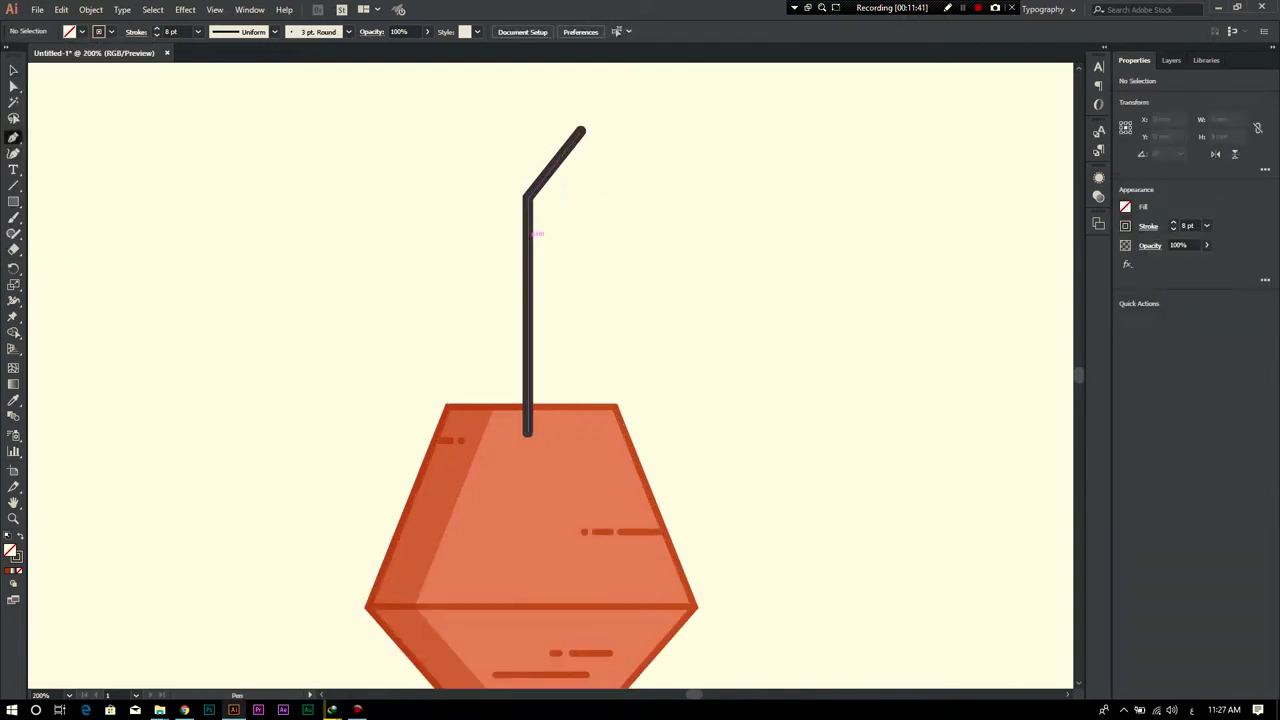
{"action": "left_click", "coordinate": [528, 238]}
{"action": "left_click", "coordinate": [434, 197]}
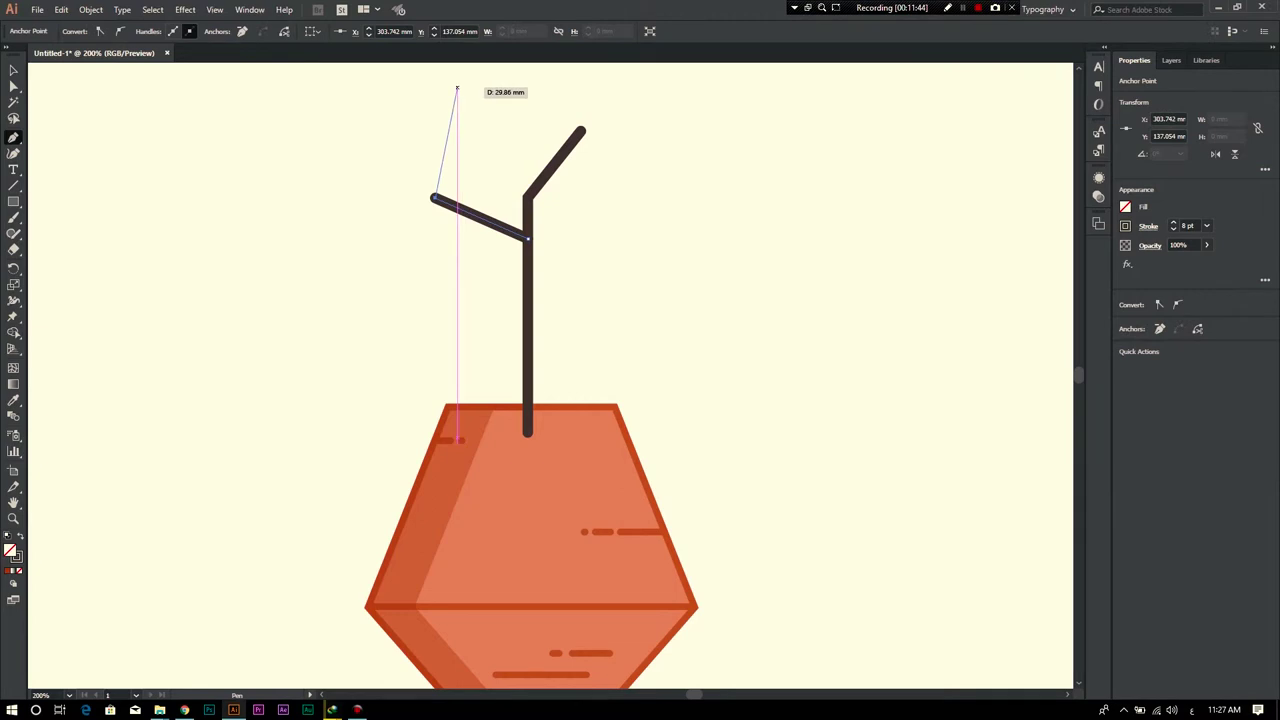
{"action": "left_click", "coordinate": [483, 76]}
{"action": "key", "text": "v"}
{"action": "key", "text": "ctrl+shift+a"}
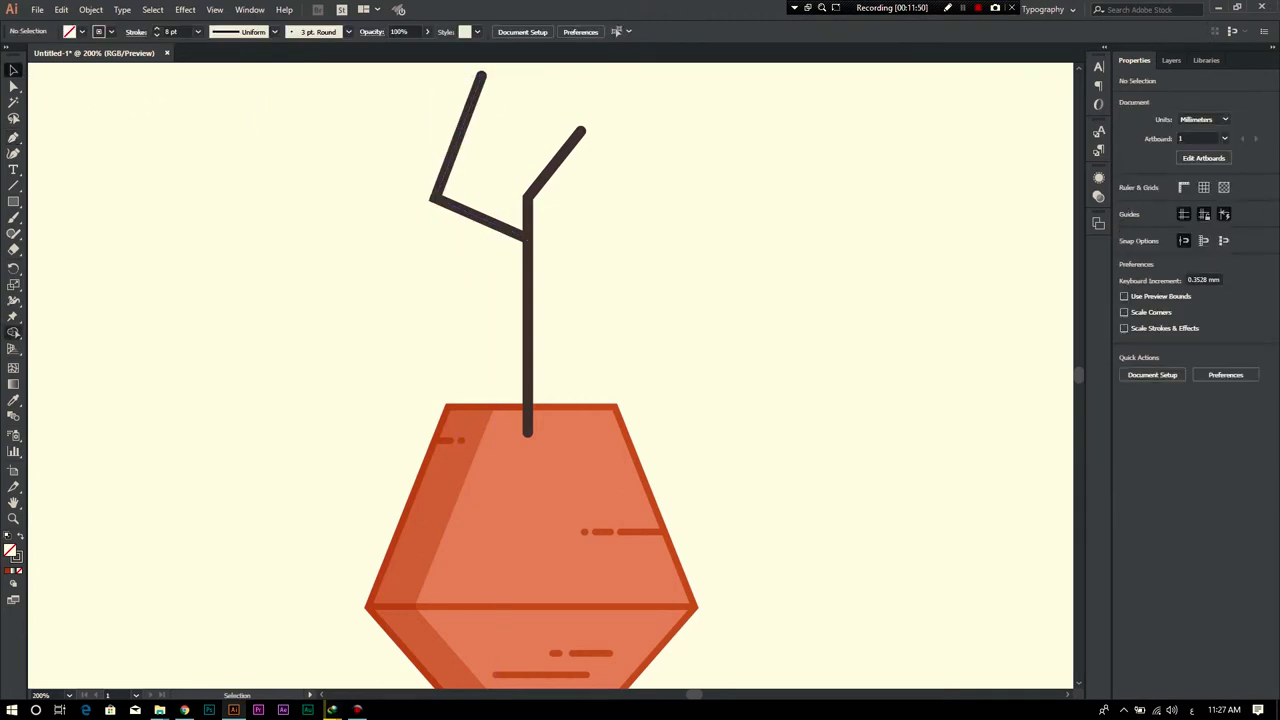
Step: Draw two short lower branches off the trunk and start another at the pot's top
{"action": "key", "text": "p"}
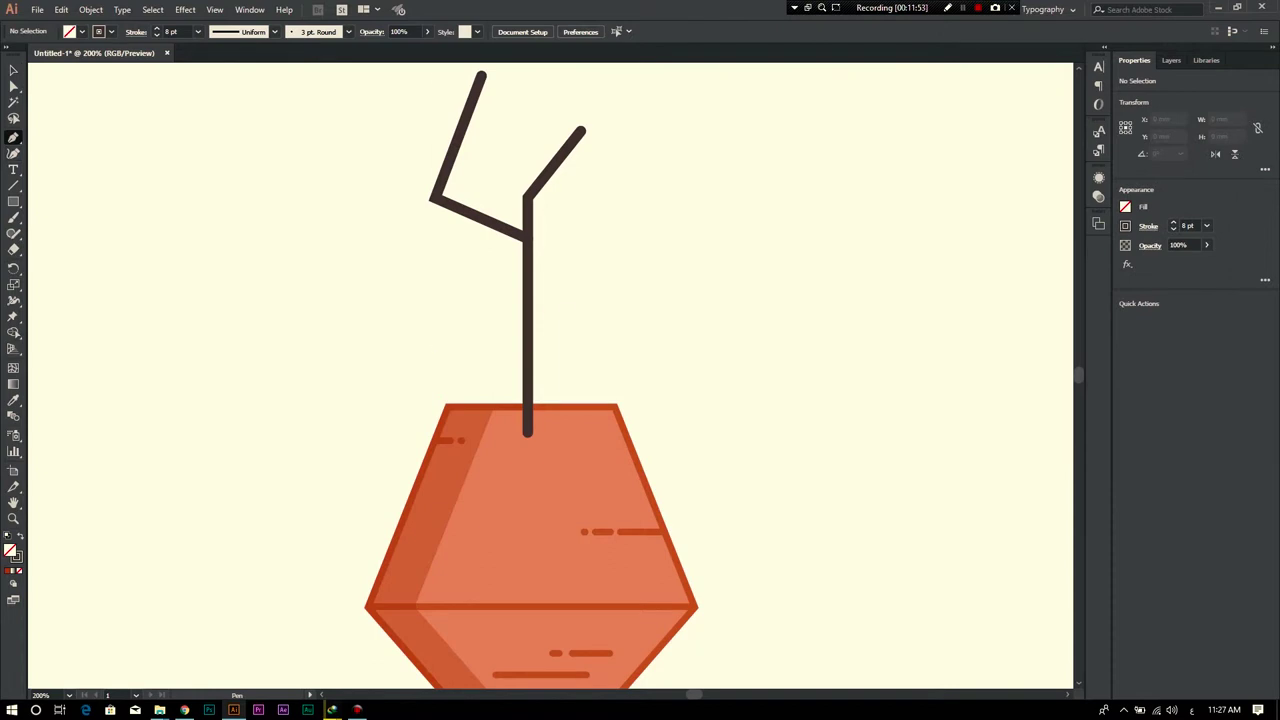
{"action": "left_click", "coordinate": [531, 315]}
{"action": "left_click", "coordinate": [567, 287]}
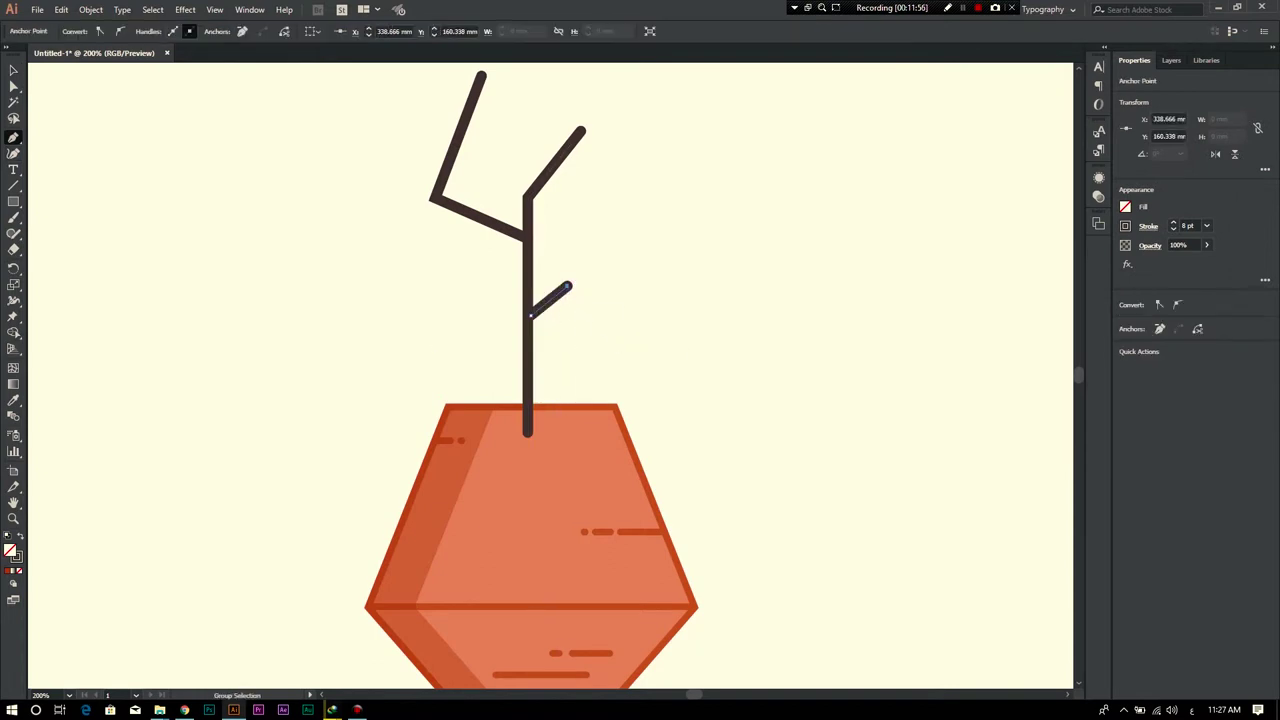
{"action": "key", "text": "ctrl+shift+a"}
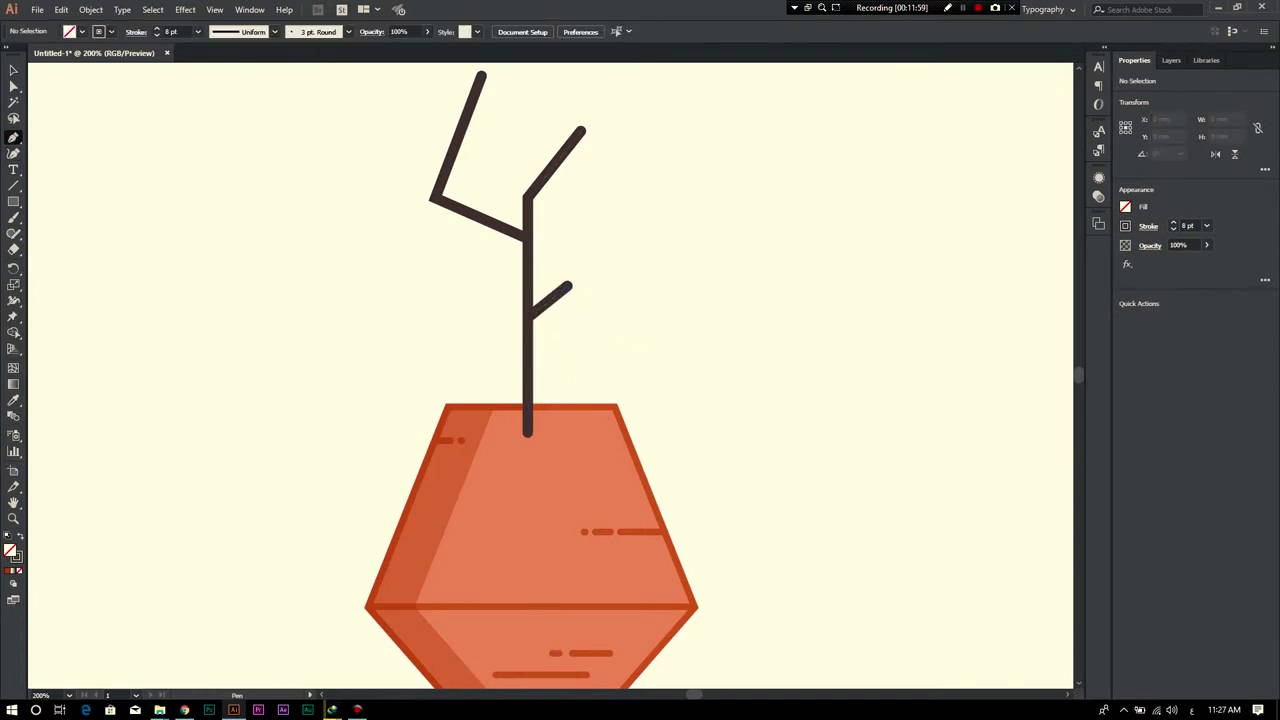
{"action": "left_click", "coordinate": [527, 365]}
{"action": "left_click_drag", "start_coordinate": [485, 325], "coordinate": [490, 277]}
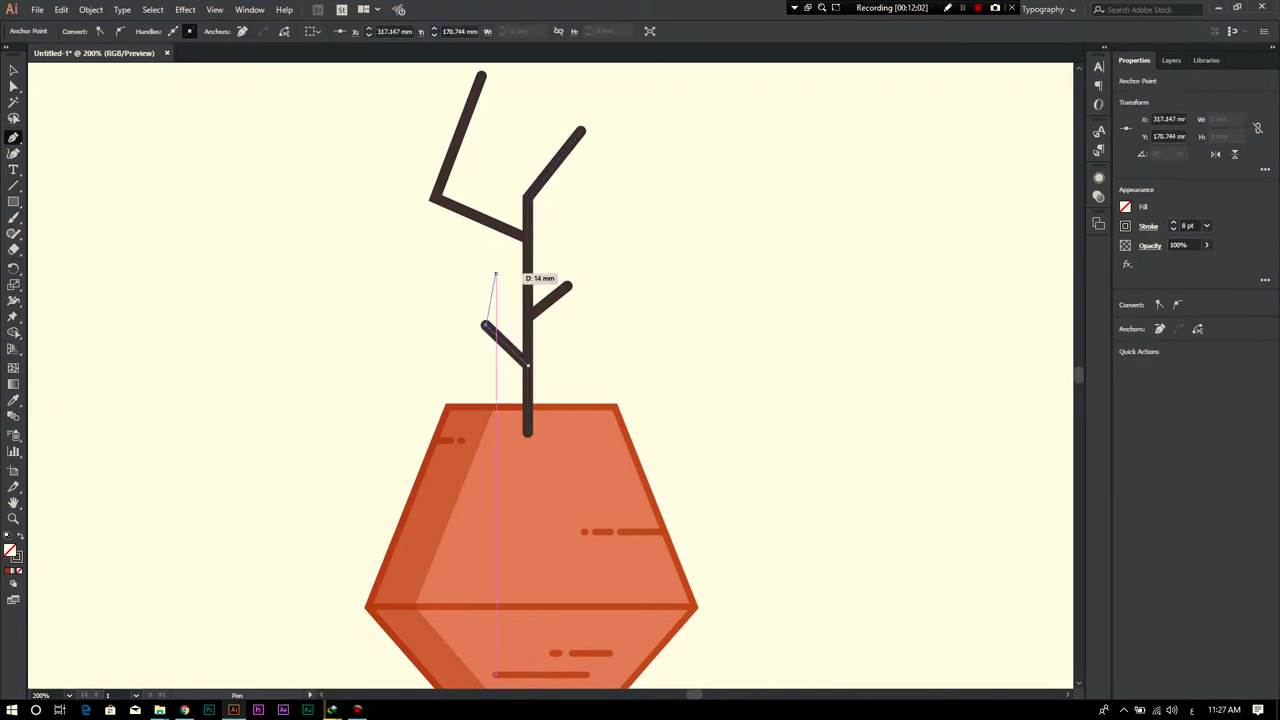
{"action": "left_click_drag", "start_coordinate": [490, 277], "coordinate": [485, 325]}
{"action": "left_click", "coordinate": [472, 270]}
{"action": "left_click", "coordinate": [13, 70]}
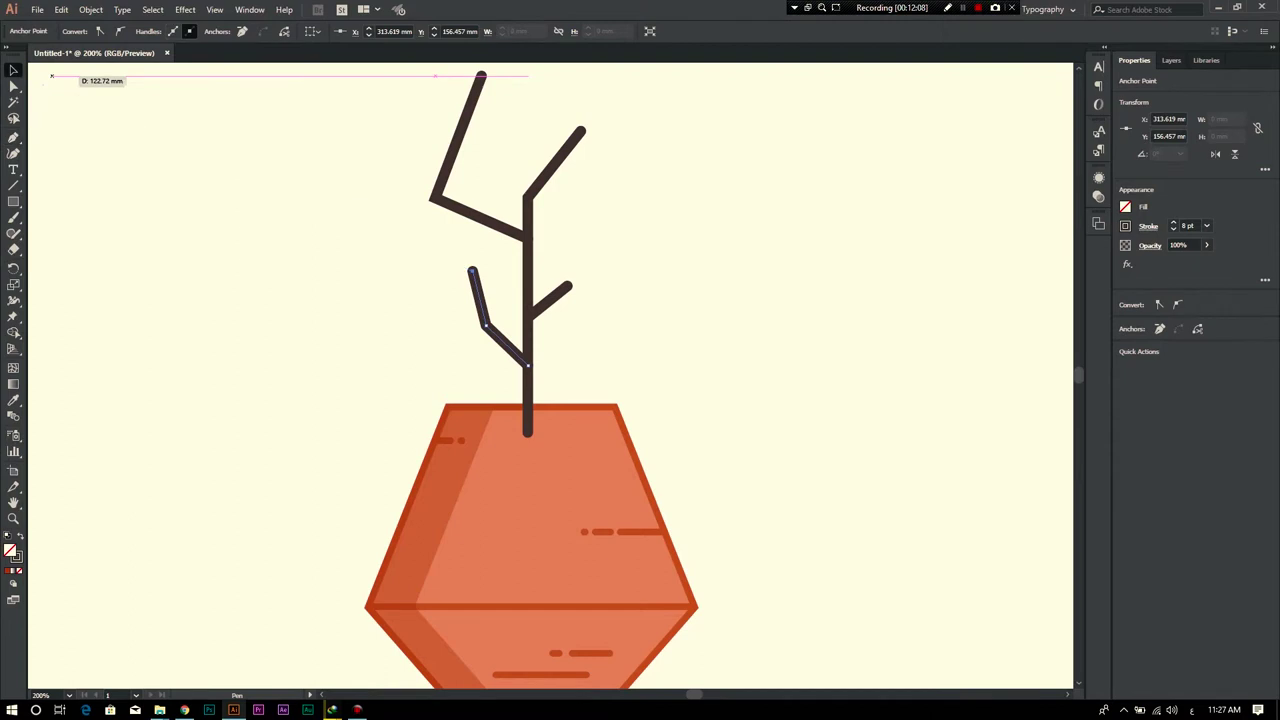
{"action": "key", "text": "ctrl+shift+a"}
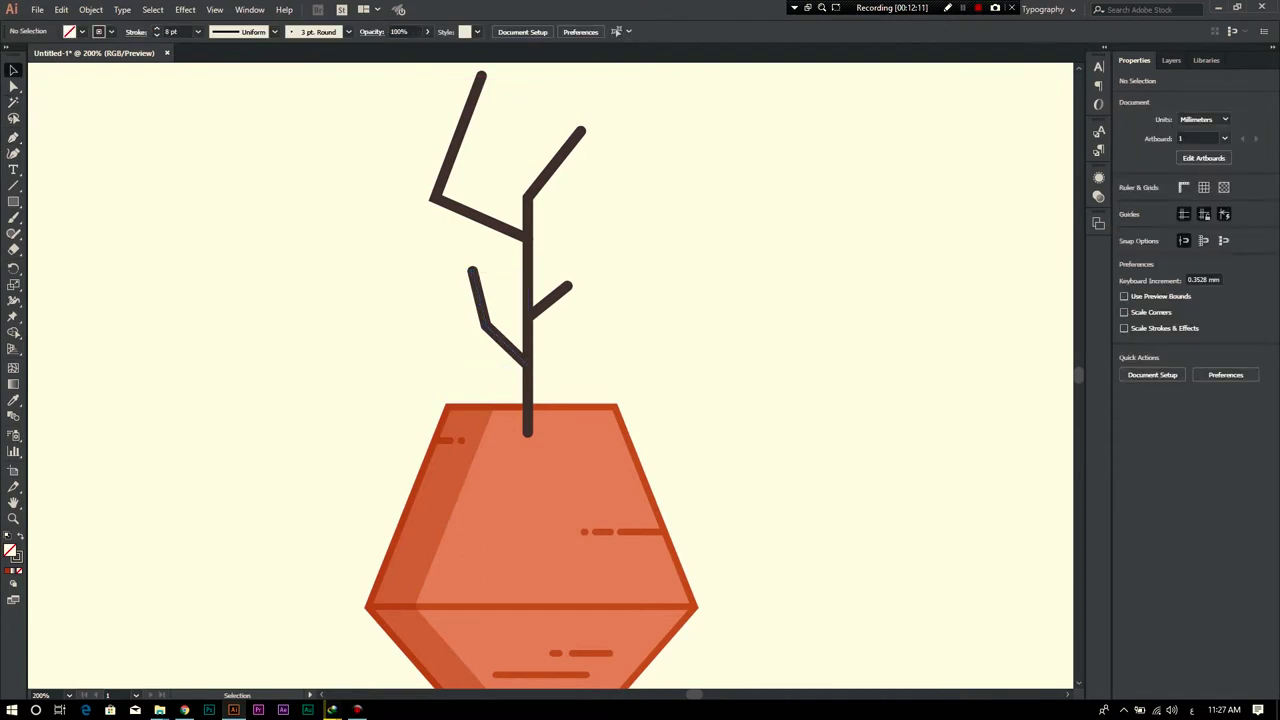
{"action": "key", "text": "p"}
{"action": "left_click", "coordinate": [580, 405]}
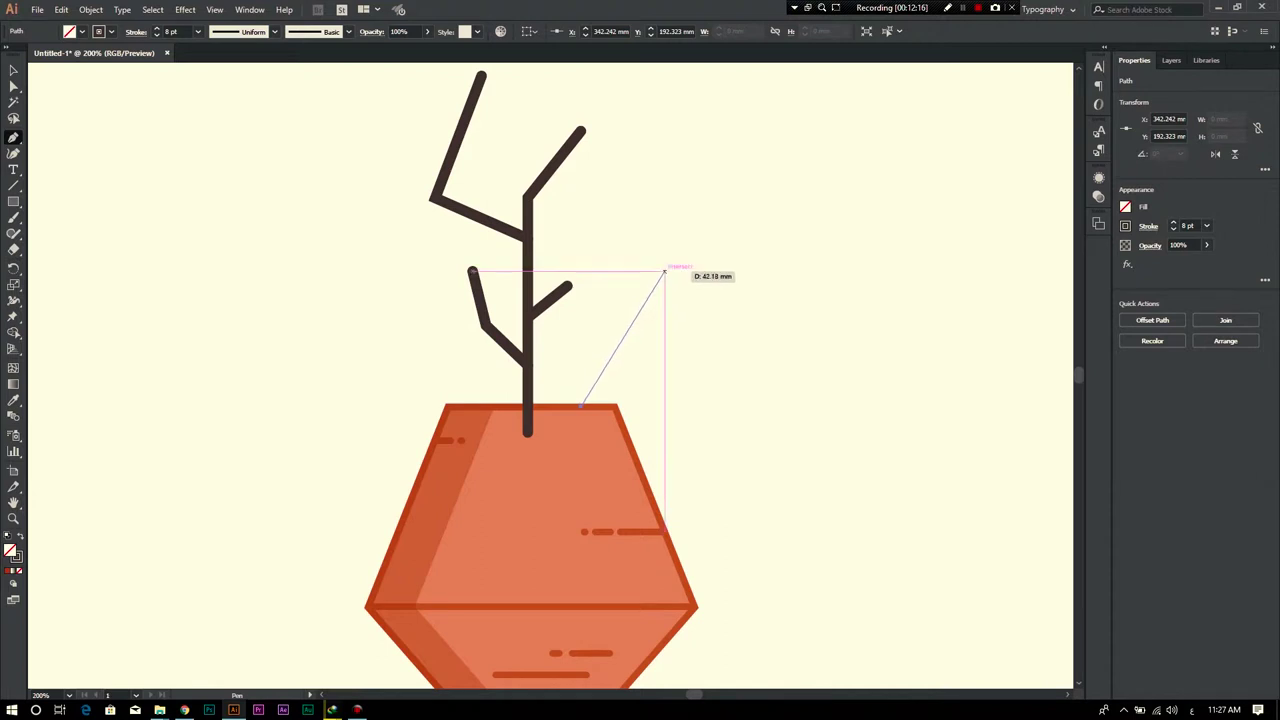
Step: Add an elbowed branch with a tall upright tip and a short twig to the right stem
{"action": "left_click", "coordinate": [665, 270]}
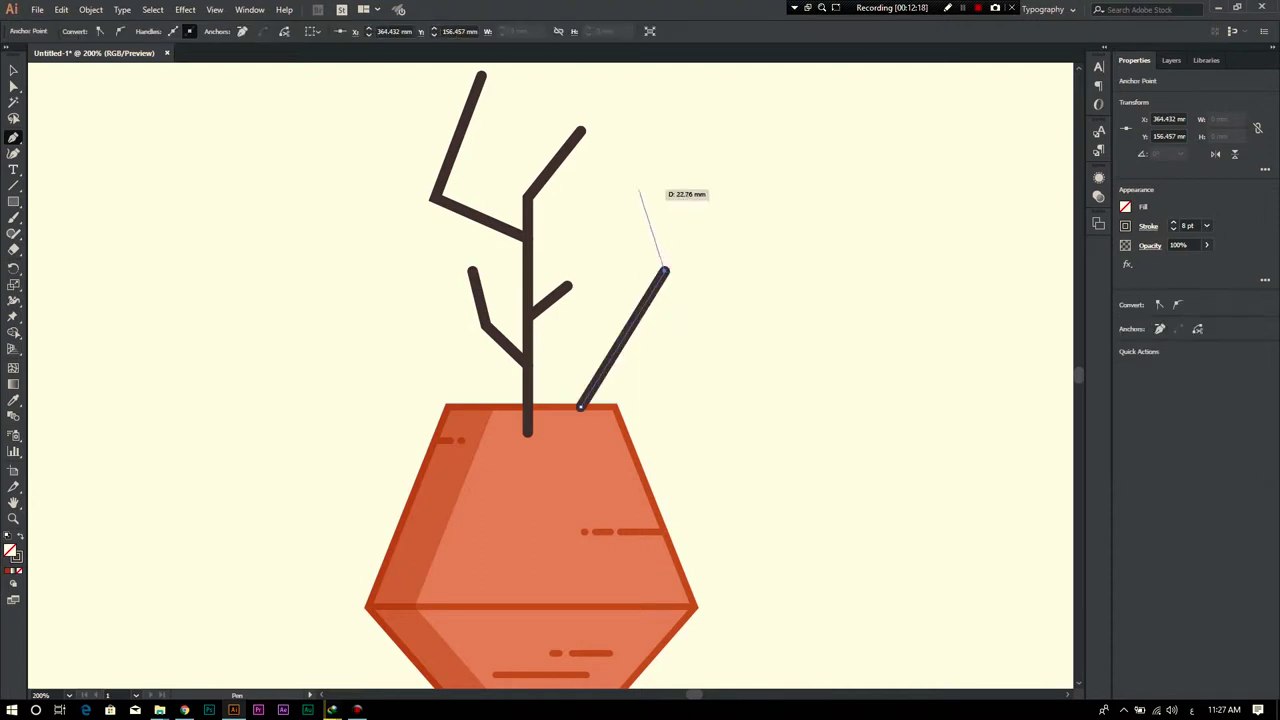
{"action": "left_click", "coordinate": [651, 78]}
{"action": "key", "text": "v"}
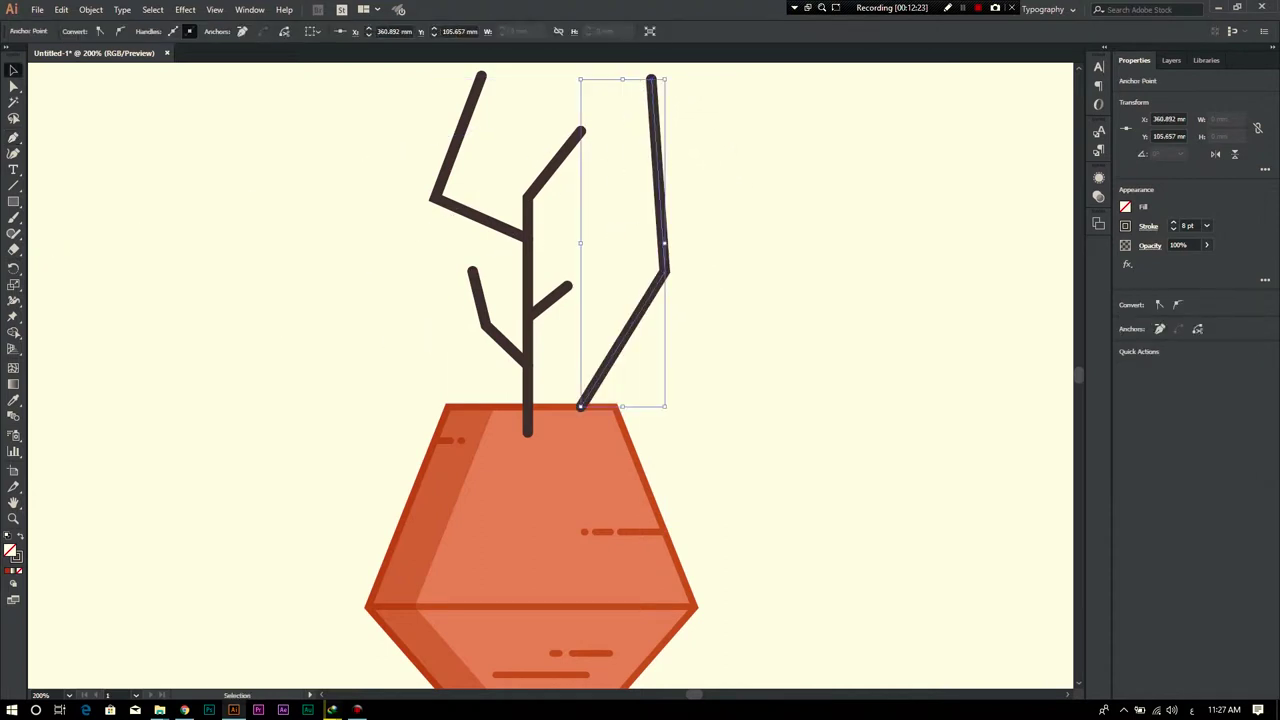
{"action": "key", "text": "p"}
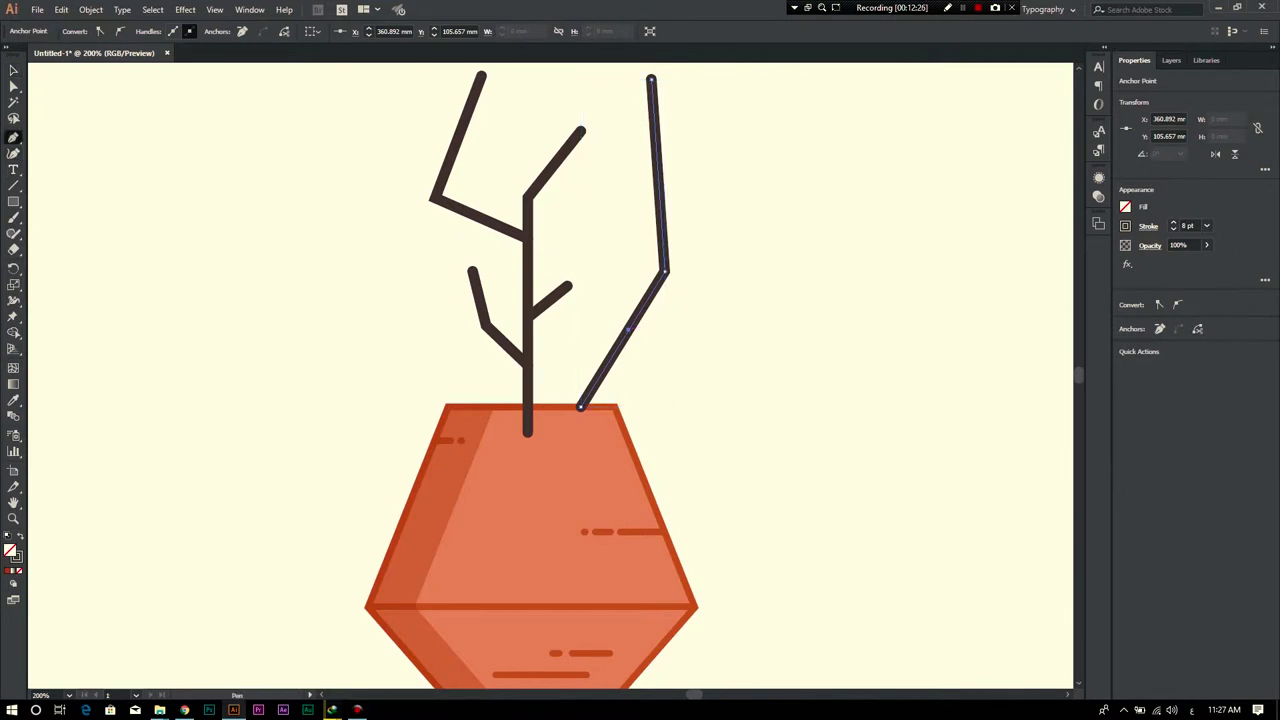
{"action": "left_click", "coordinate": [620, 260]}
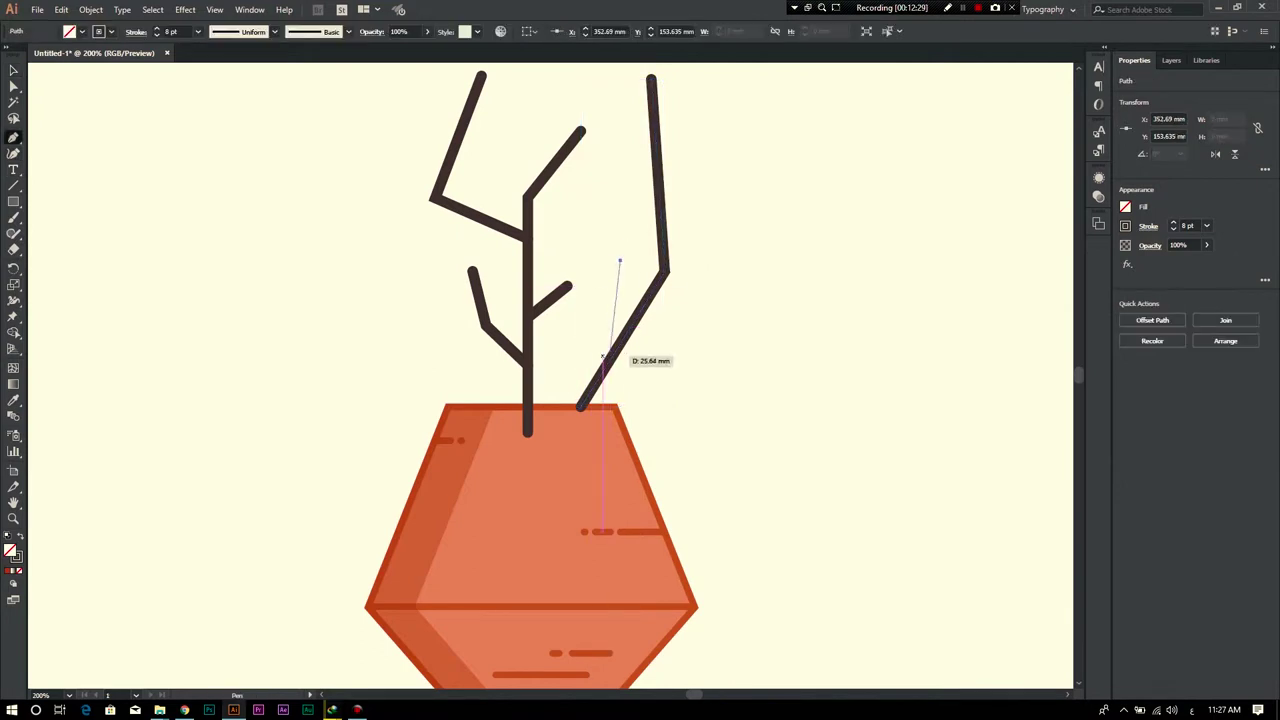
{"action": "left_click", "coordinate": [606, 307]}
{"action": "left_click", "coordinate": [625, 330]}
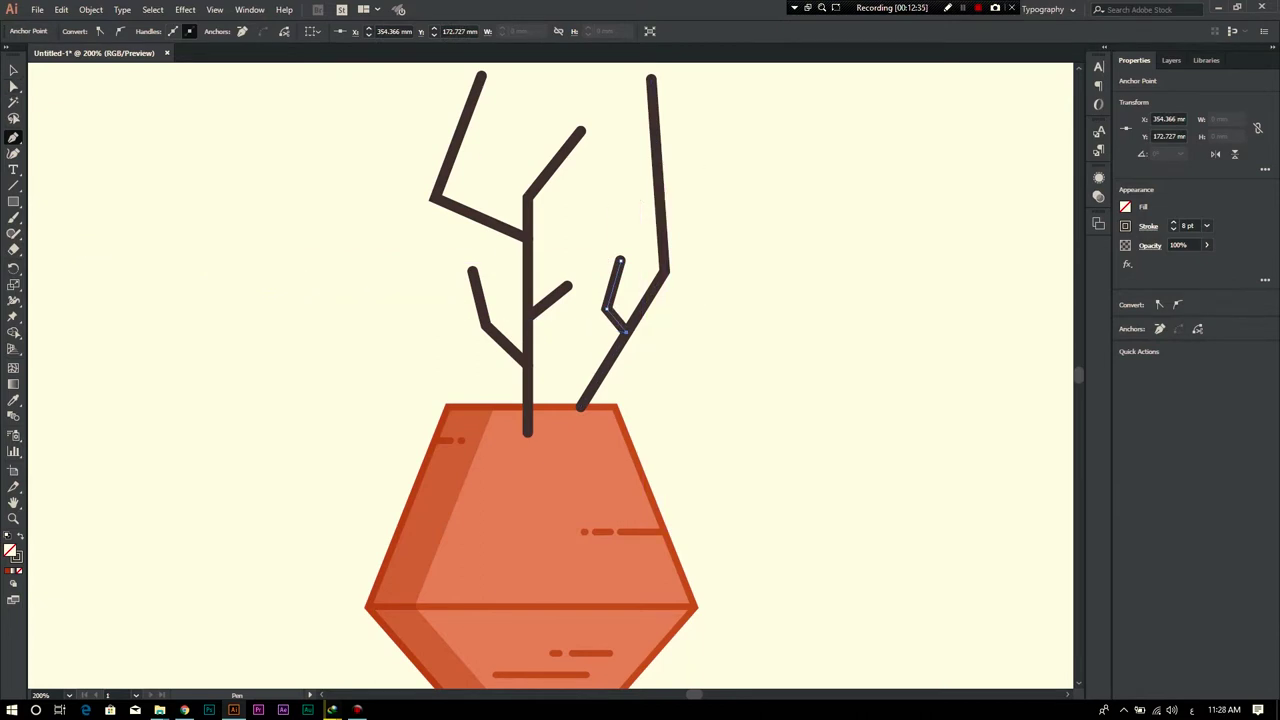
Step: Draw another branch off the right stem rising up-right to a vertical tip
{"action": "left_click", "coordinate": [662, 180]}
{"action": "left_click", "coordinate": [730, 148]}
{"action": "scroll", "coordinate": [740, 200], "scroll_direction": "up", "scroll_amount": 4}
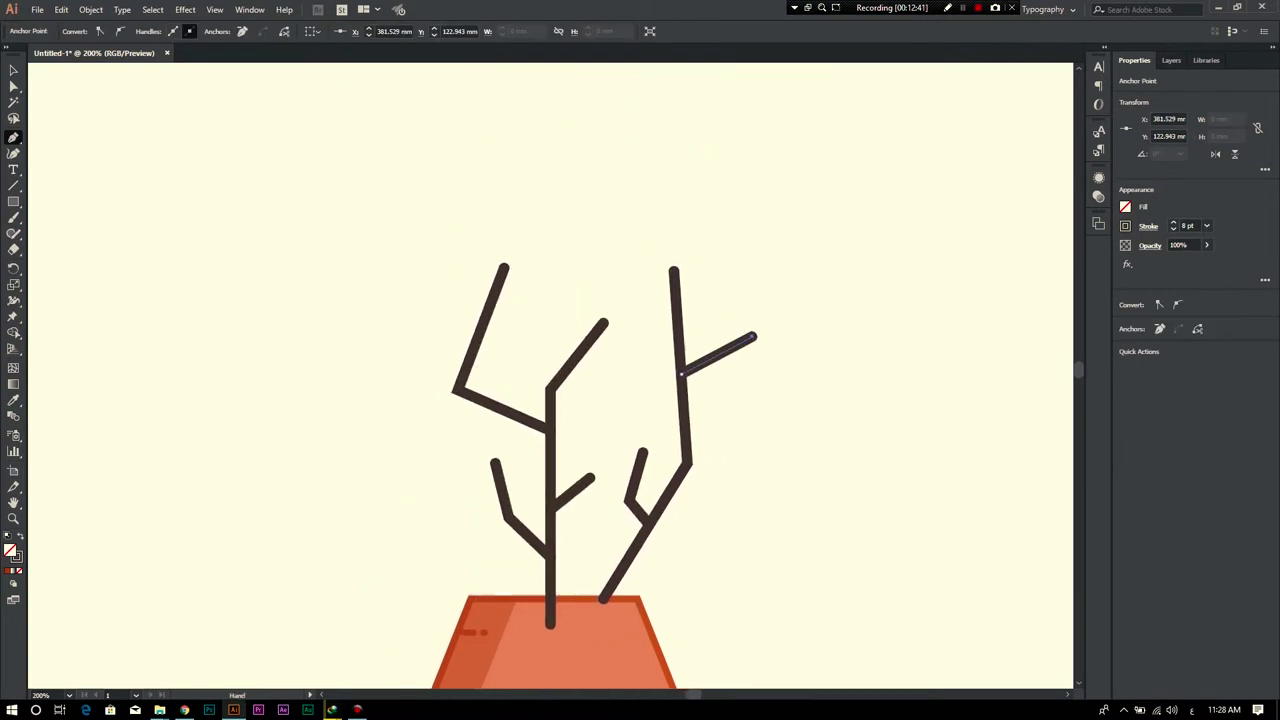
{"action": "left_click", "coordinate": [752, 252]}
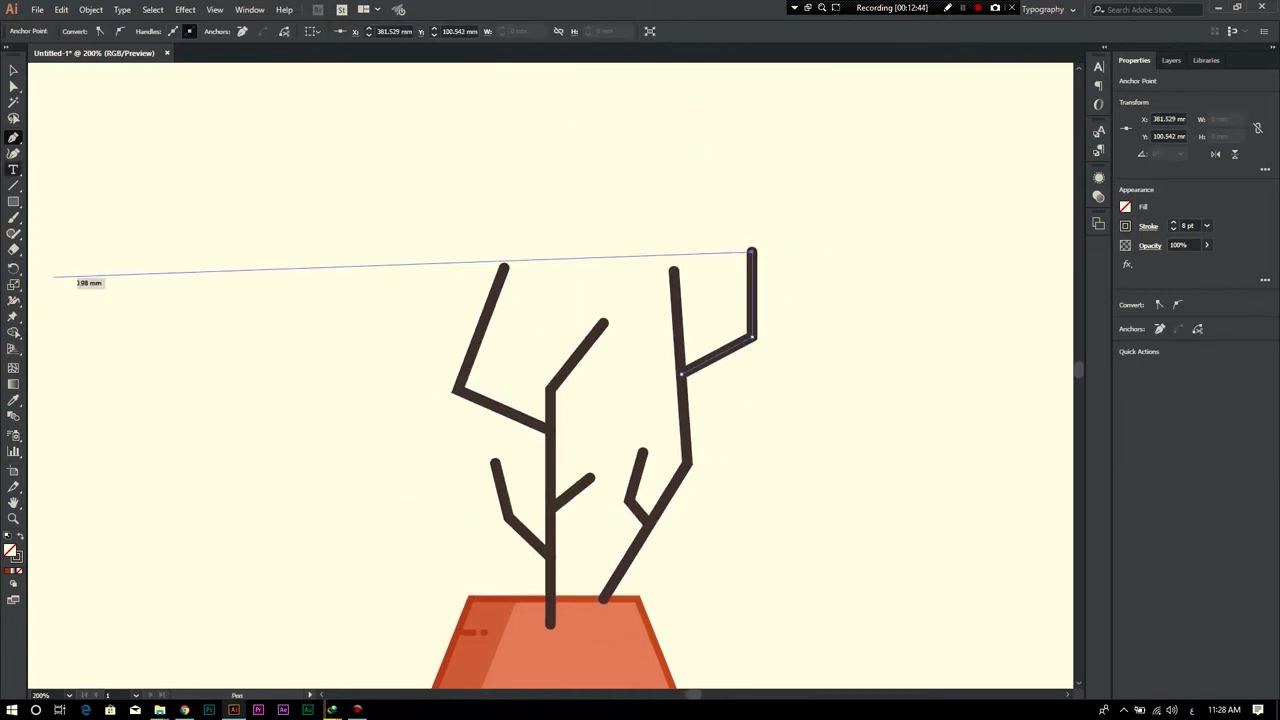
{"action": "key", "text": "v"}
Step: Shrink the whole right stem slightly and move it down-left into the pot rim
{"action": "left_click_drag", "start_coordinate": [662, 290], "coordinate": [826, 532]}
{"action": "left_click_drag", "start_coordinate": [662, 532], "coordinate": [624, 534]}
{"action": "left_click_drag", "start_coordinate": [754, 251], "coordinate": [740, 286]}
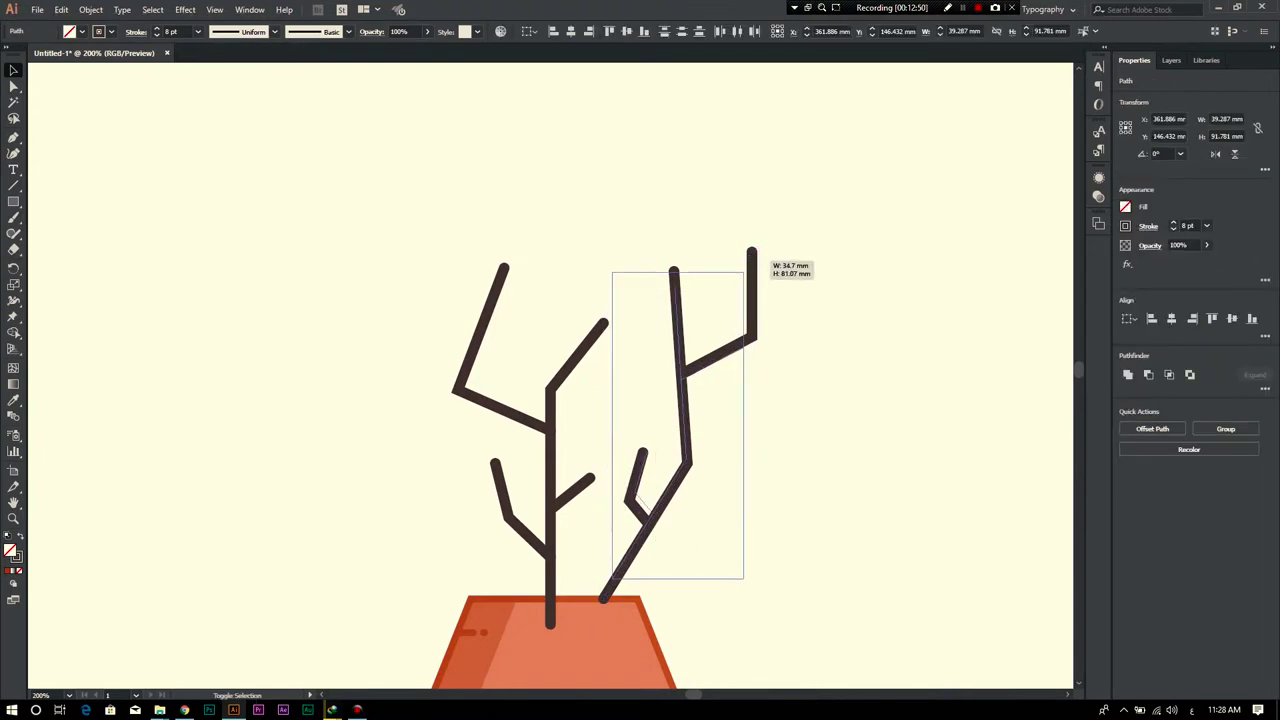
{"action": "left_click_drag", "start_coordinate": [617, 566], "coordinate": [604, 611]}
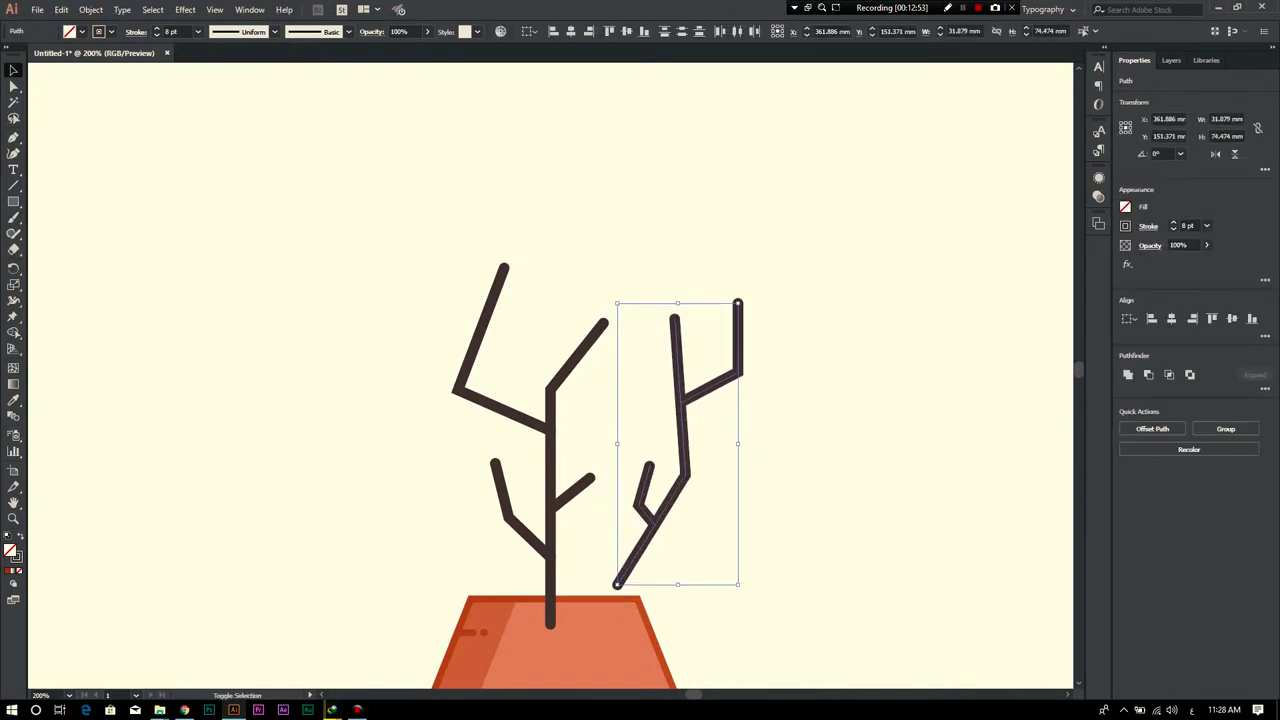
{"action": "key", "text": "shift+Down"}
{"action": "key", "text": "shift+Left"}
{"action": "key", "text": "shift+Down"}
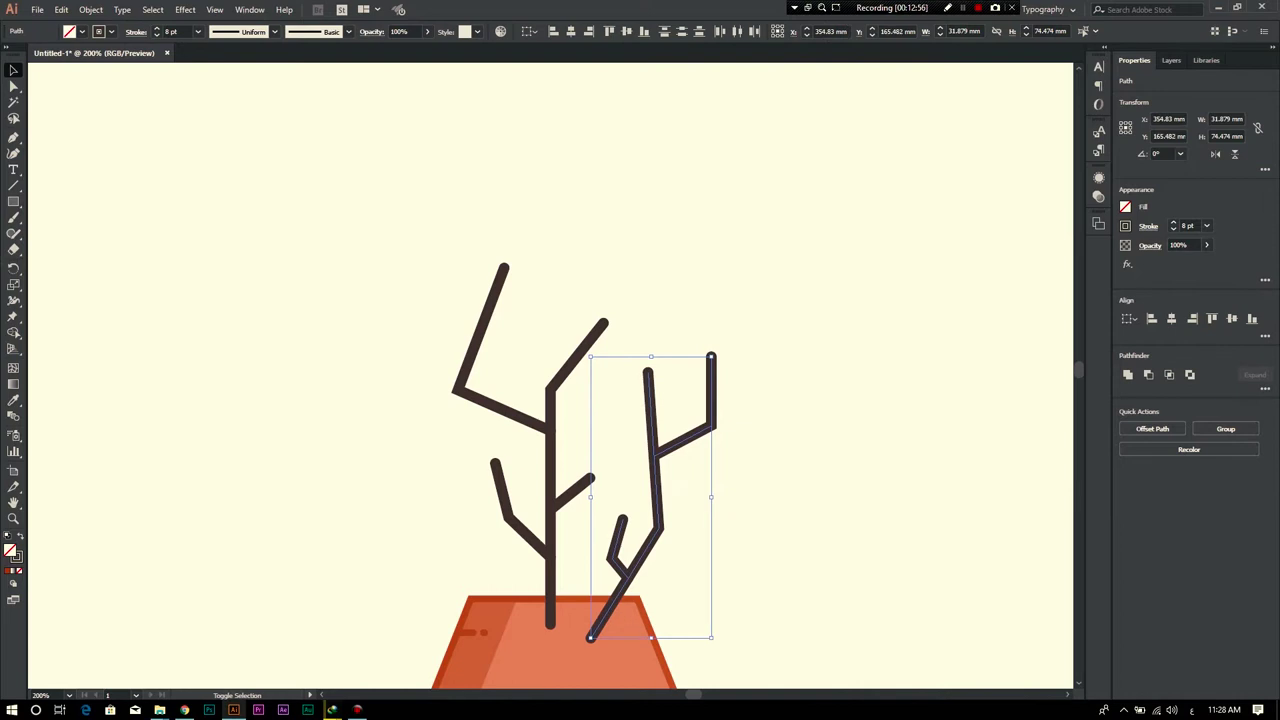
{"action": "key", "text": "shift+Left"}
Step: Thin every stem of the tree to a 7 pt stroke
{"action": "left_click_drag", "start_coordinate": [428, 583], "coordinate": [791, 338]}
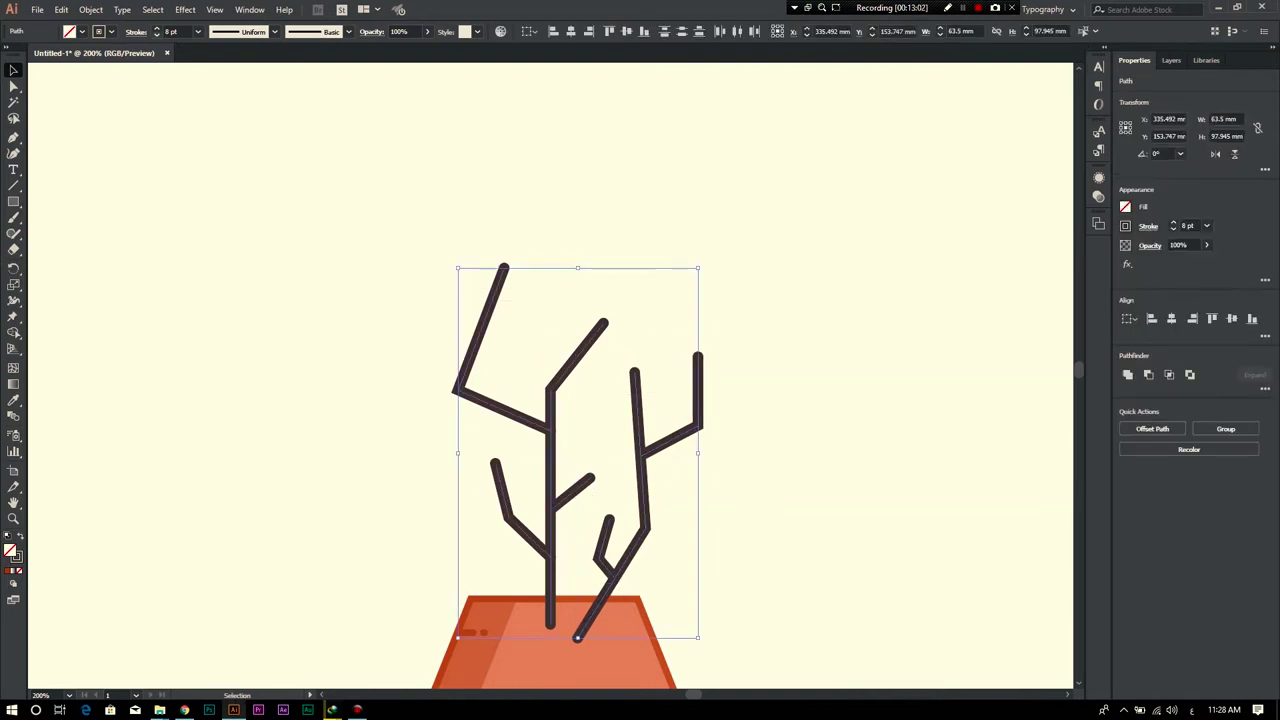
{"action": "left_click", "coordinate": [157, 35]}
{"action": "left_click", "coordinate": [157, 35]}
{"action": "left_click", "coordinate": [157, 28]}
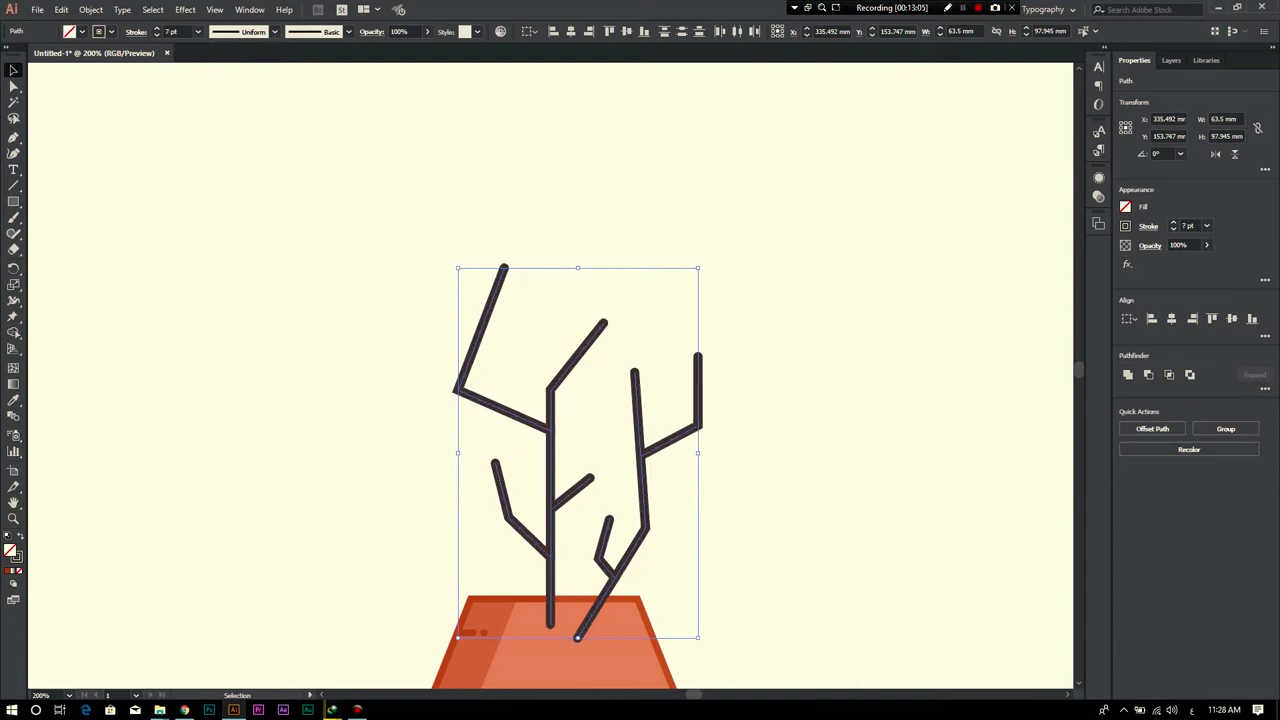
Step: Nudge the left stems and the lower-right stem up and right into position
{"action": "left_click_drag", "start_coordinate": [459, 546], "coordinate": [583, 316]}
{"action": "key", "text": "shift+Right"}
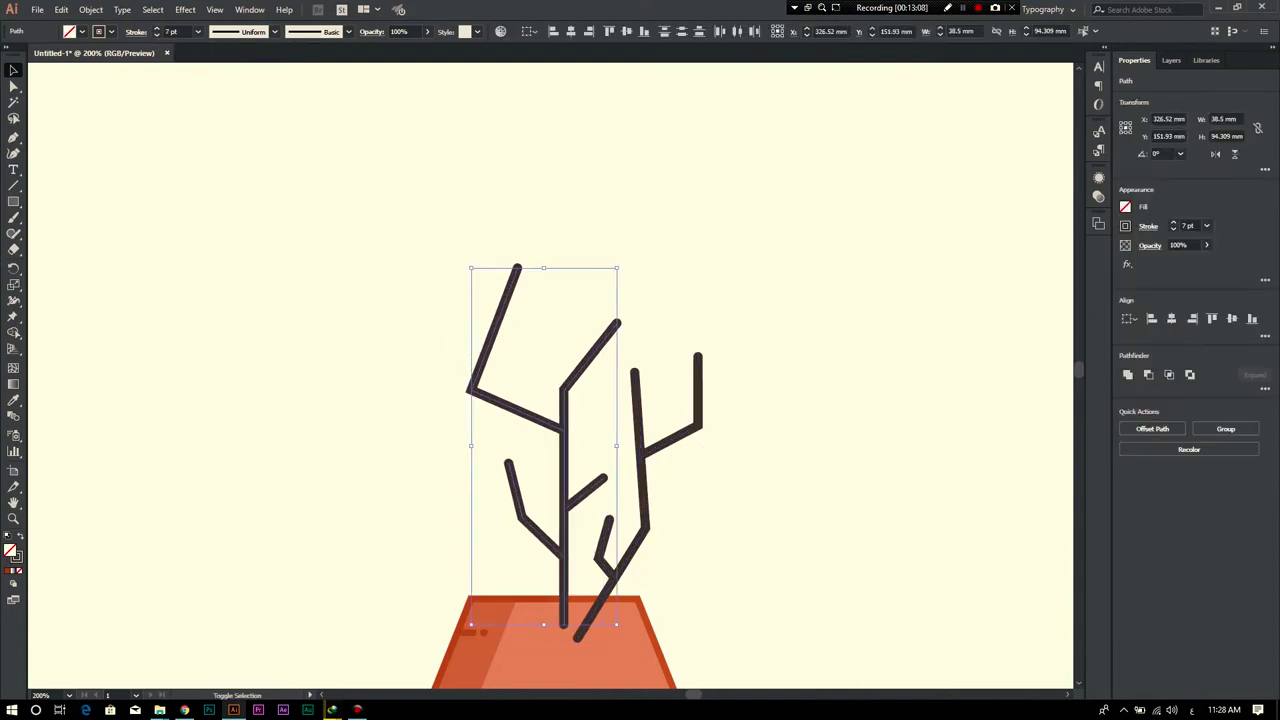
{"action": "key", "text": "Up"}
{"action": "key", "text": "Up"}
{"action": "key", "text": "Up"}
{"action": "key", "text": "Up"}
{"action": "key", "text": "Up"}
{"action": "mouse_move", "coordinate": [650, 579]}
{"action": "left_mouse_down"}
{"action": "mouse_move", "coordinate": [601, 566]}
{"action": "mouse_move", "coordinate": [594, 528]}
{"action": "left_mouse_up"}
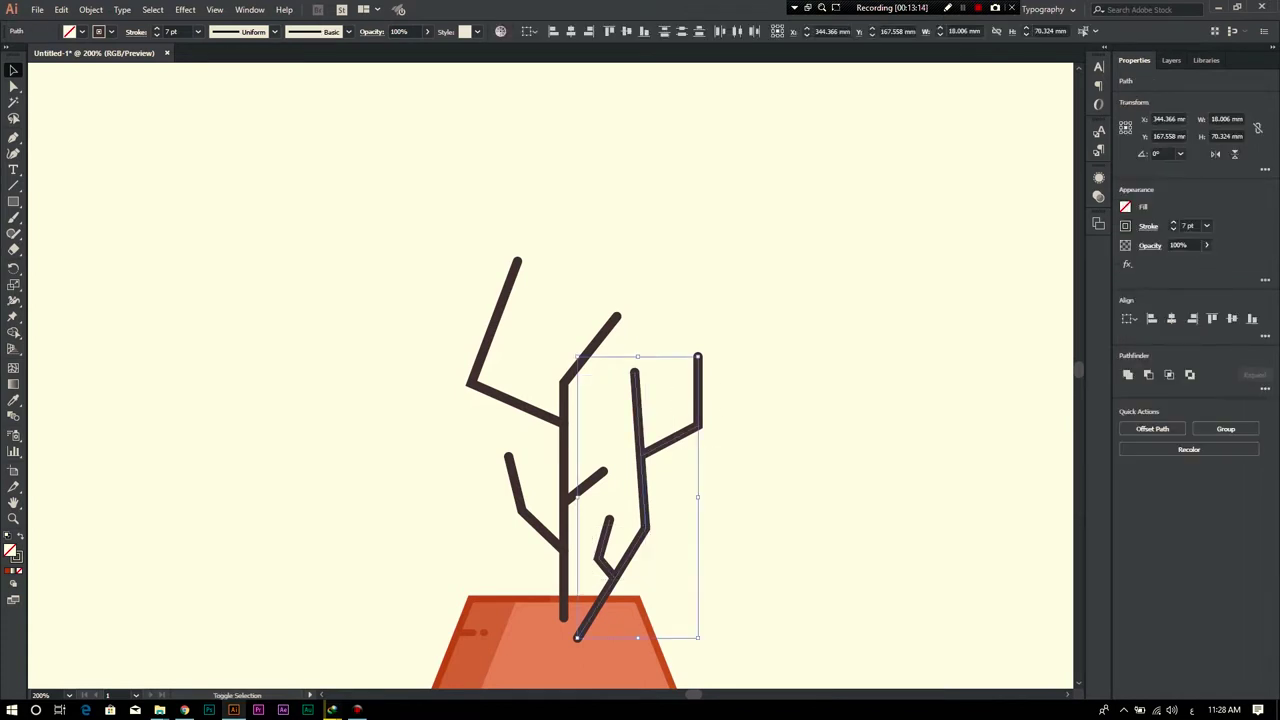
{"action": "key", "text": "shift+Right"}
{"action": "key", "text": "shift+Right"}
{"action": "key", "text": "shift+Up"}
{"action": "key", "text": "shift+Up"}
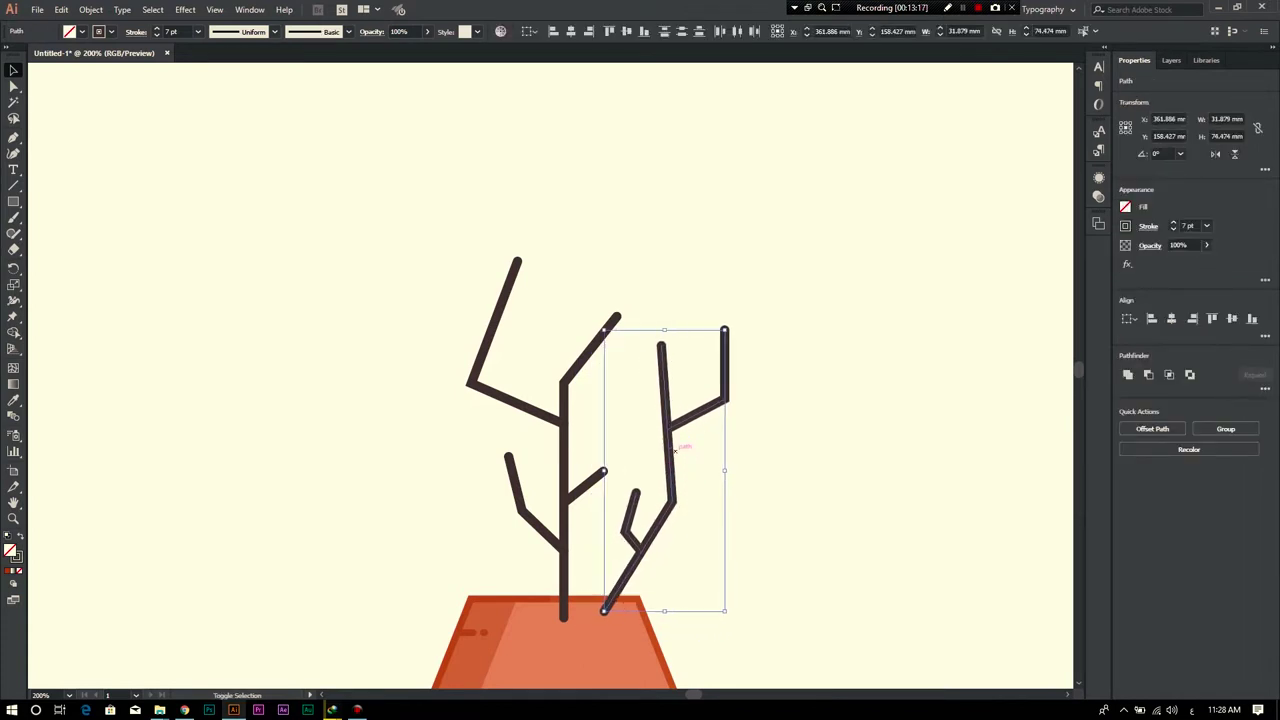
{"action": "key", "text": "ctrl+shift+a"}
{"action": "left_click_drag", "start_coordinate": [631, 443], "coordinate": [683, 409]}
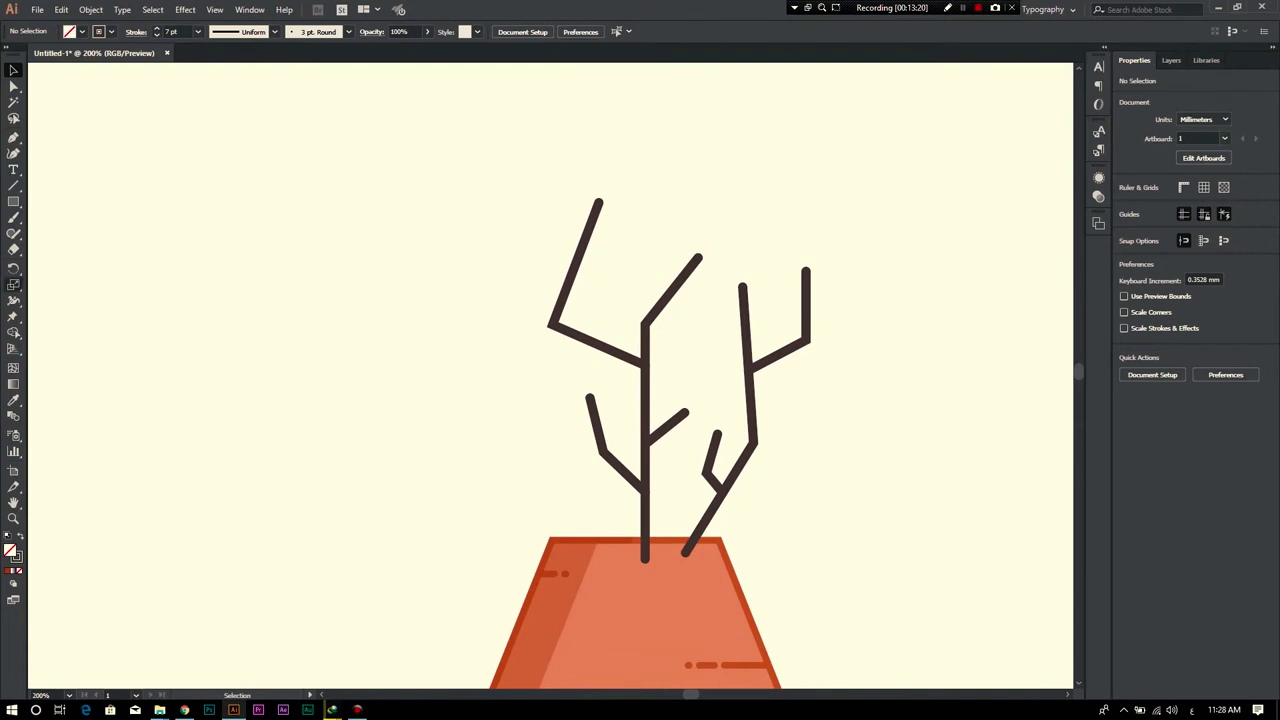
{"action": "key", "text": "p"}
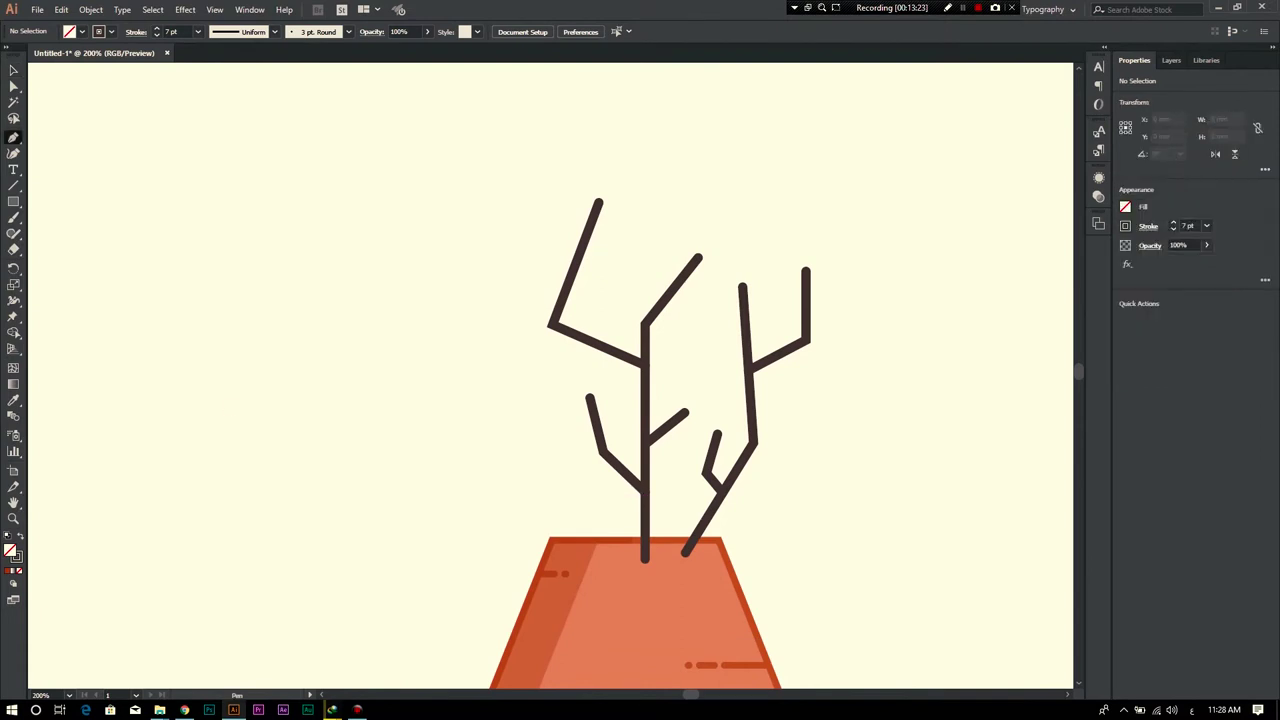
Step: Draw a stem from the pot's left rim leaning up-left with an upper bend
{"action": "left_click", "coordinate": [565, 551]}
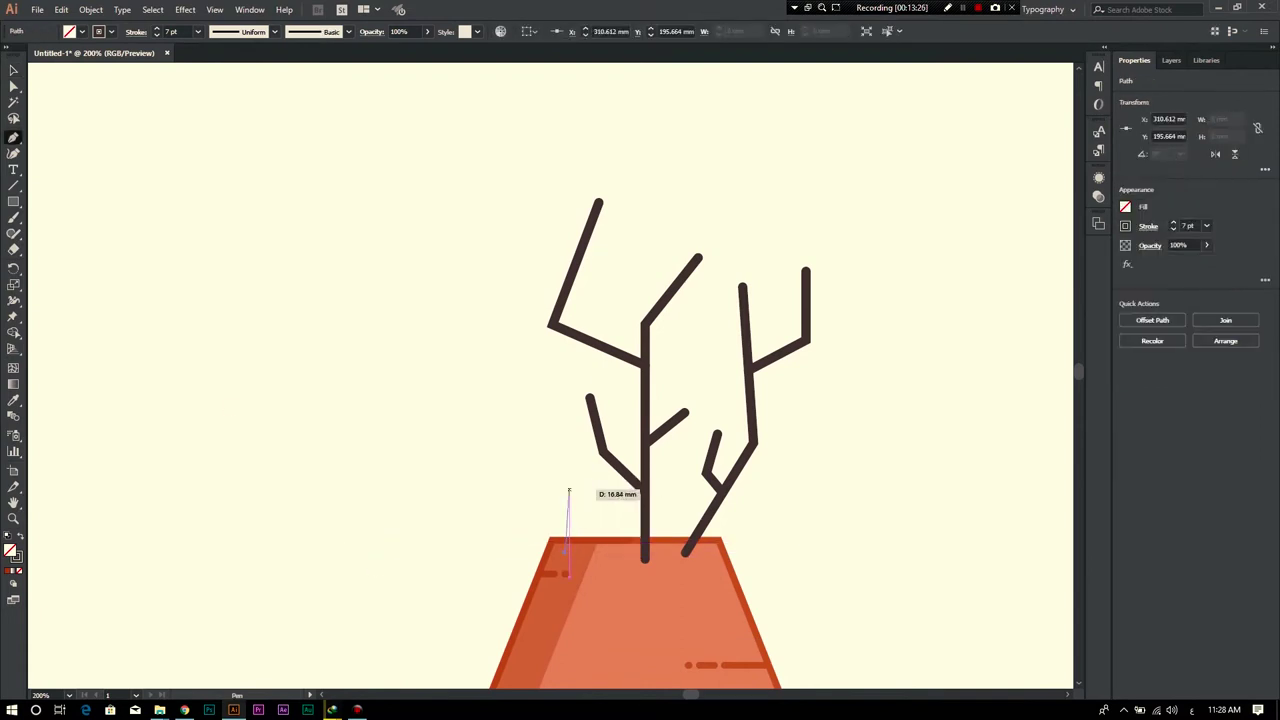
{"action": "left_click", "coordinate": [574, 487]}
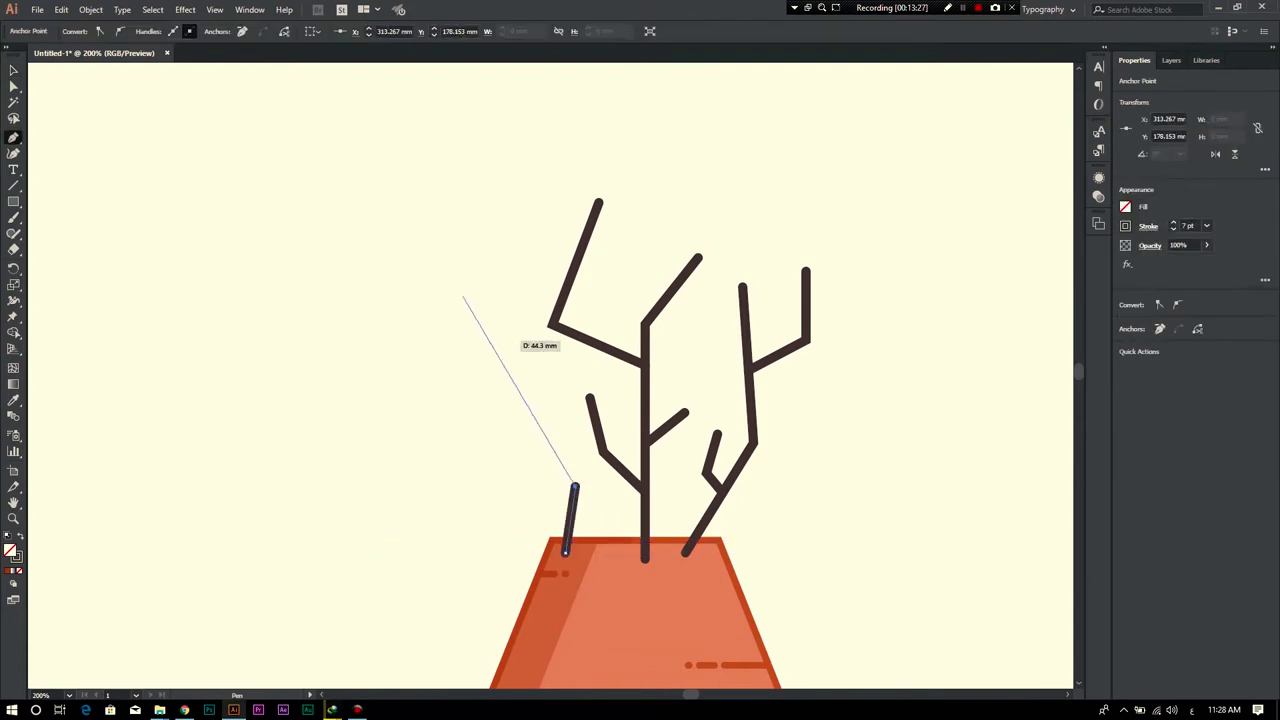
{"action": "left_click", "coordinate": [450, 270]}
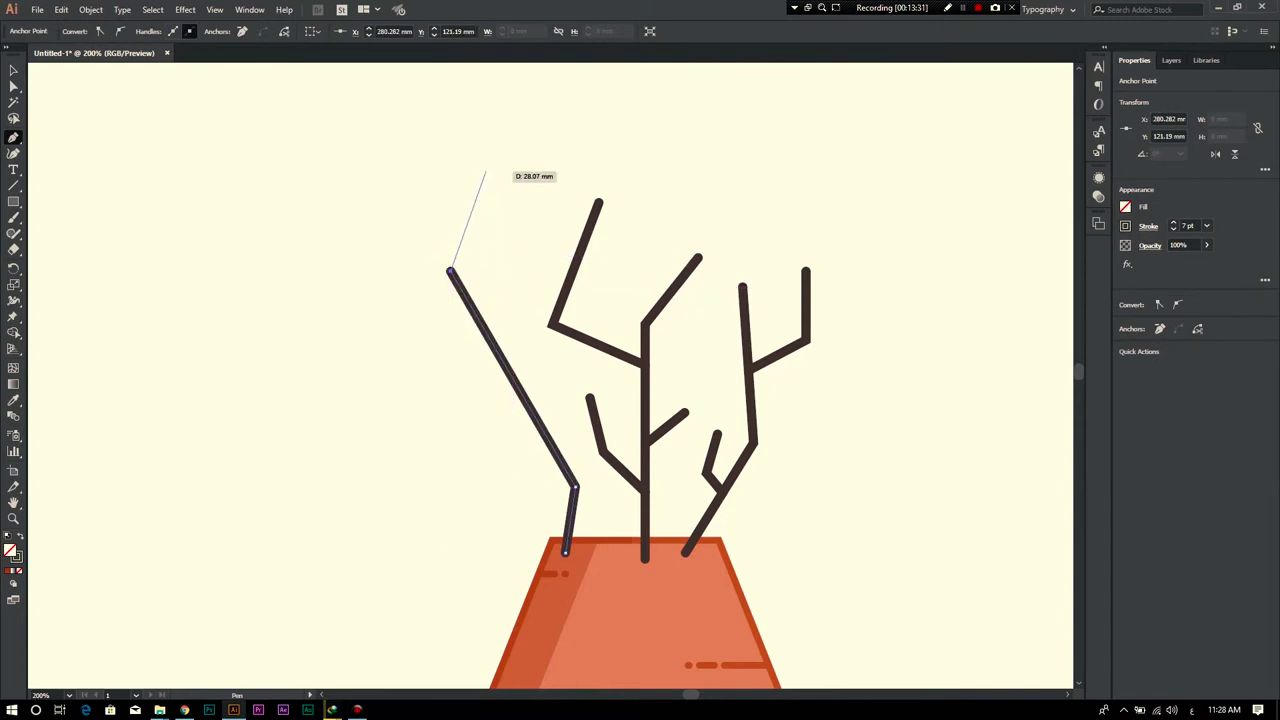
{"action": "left_click", "coordinate": [477, 180]}
{"action": "key", "text": "v"}
{"action": "key", "text": "p"}
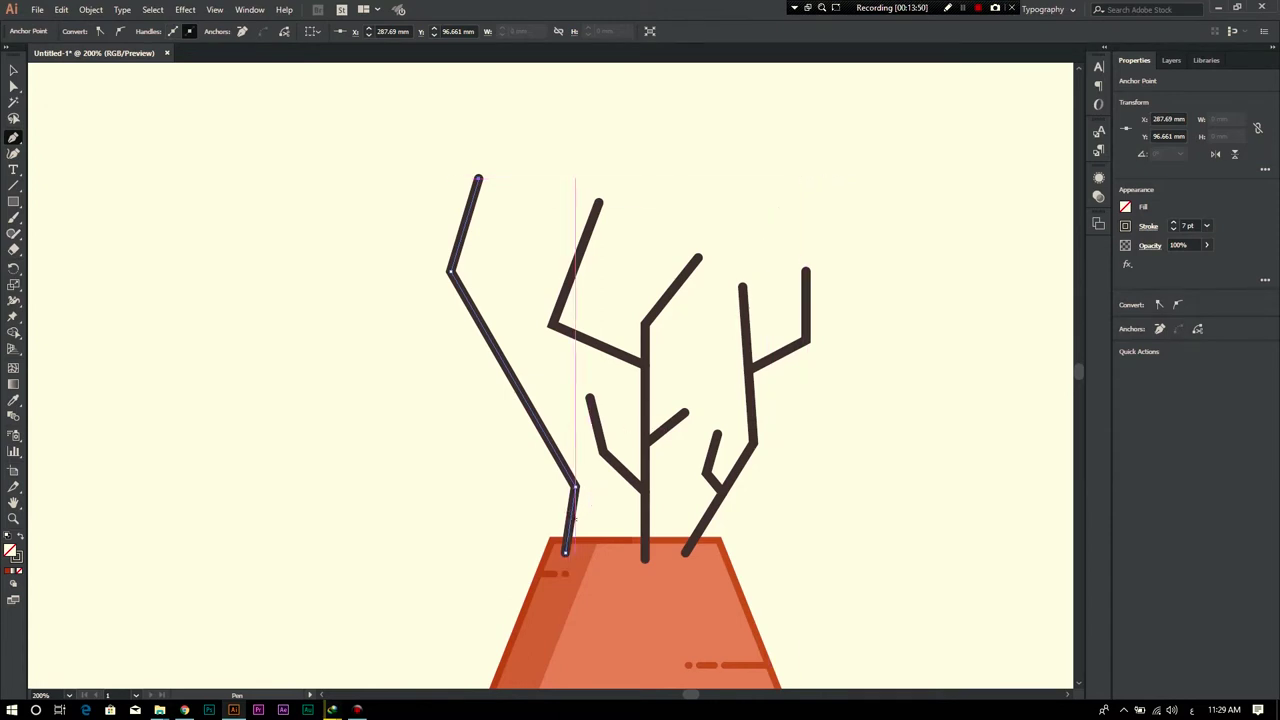
{"action": "key", "text": "Escape"}
Step: Add a small V-shaped twig beside the leaning stem's base
{"action": "left_click", "coordinate": [505, 472]}
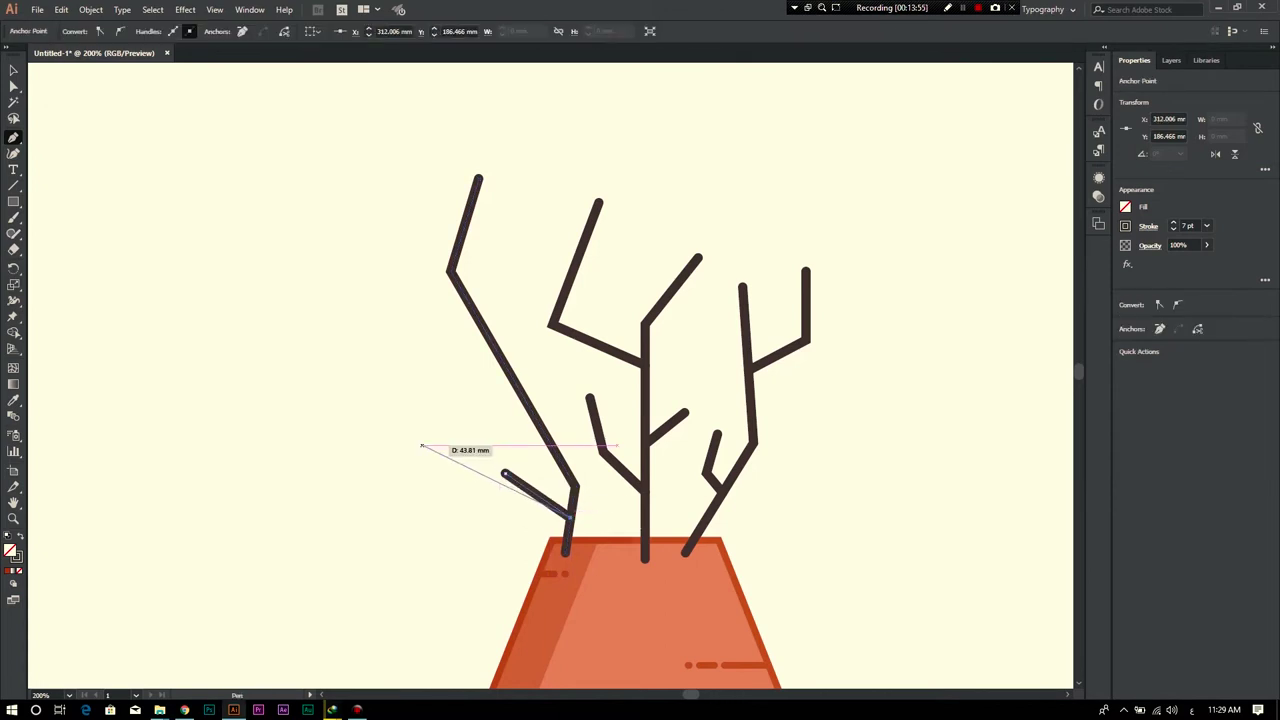
{"action": "key", "text": "ctrl"}
{"action": "left_click", "coordinate": [570, 545], "text": "ctrl"}
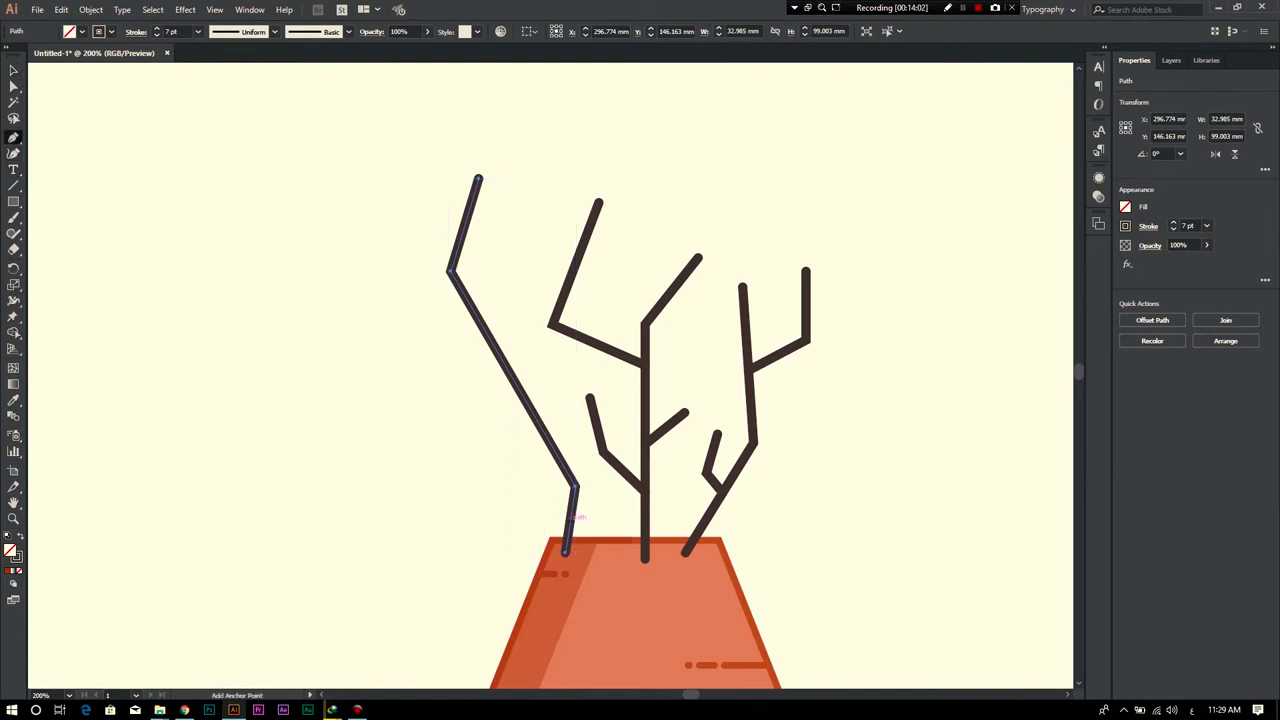
{"action": "left_click", "coordinate": [605, 473]}
{"action": "left_click", "coordinate": [596, 512]}
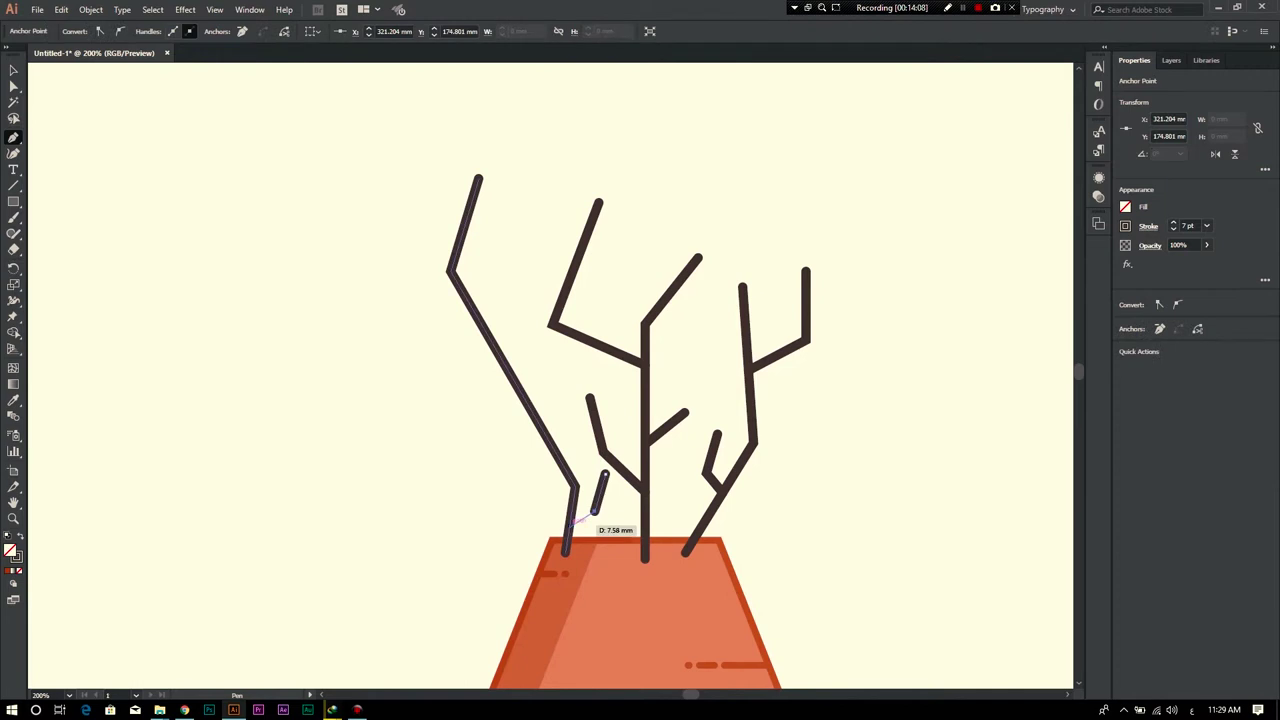
{"action": "left_click", "coordinate": [568, 522]}
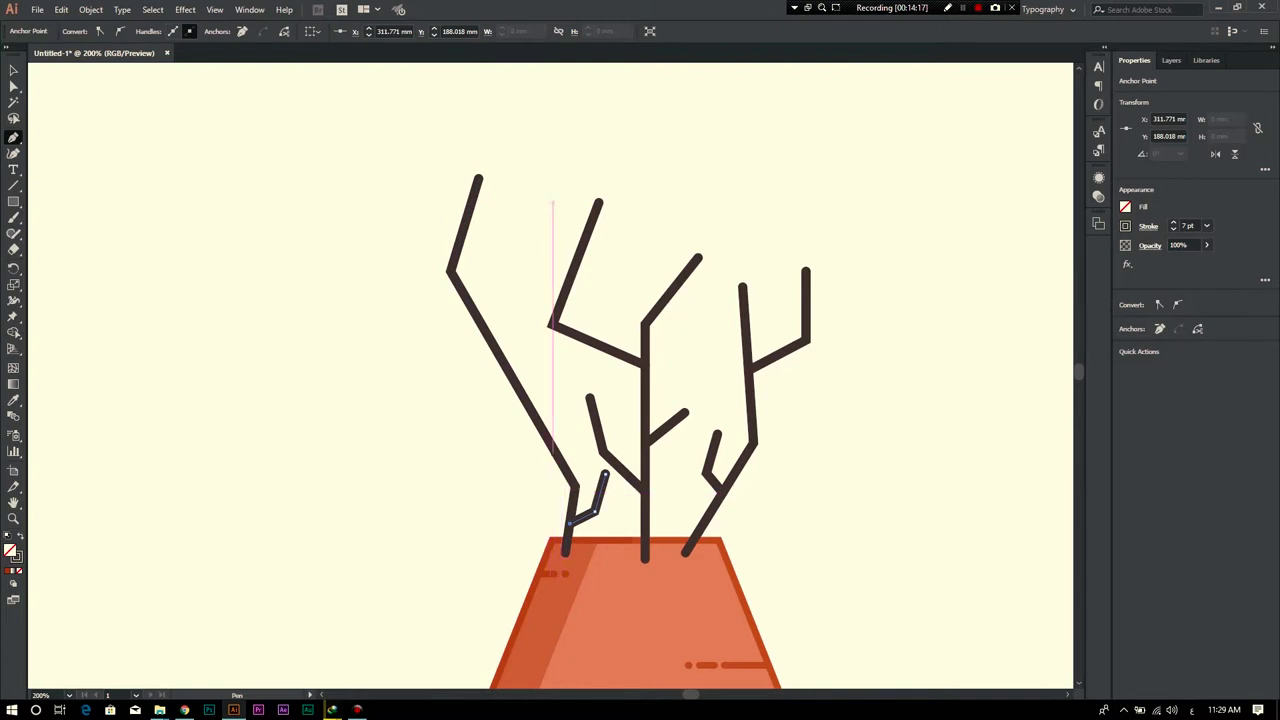
Step: Add a side branch heading left from the leaning stem, raising its tip
{"action": "left_click", "coordinate": [552, 452]}
{"action": "left_click", "coordinate": [460, 405]}
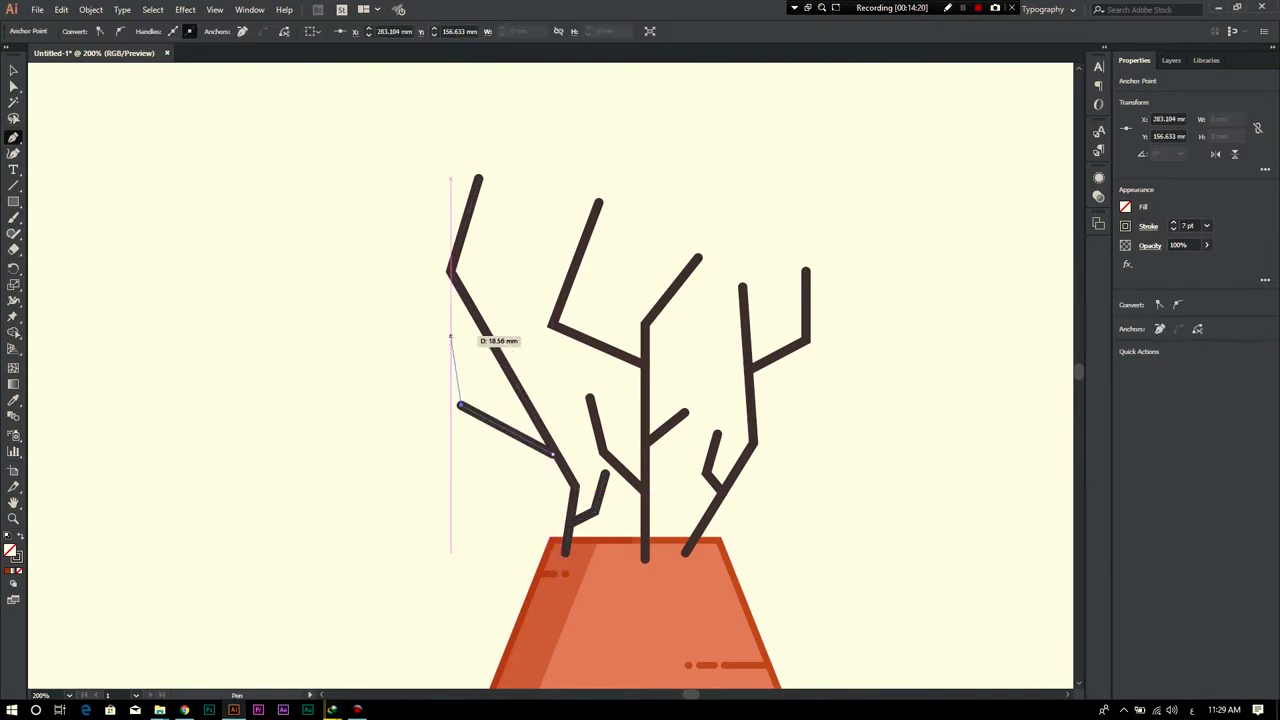
{"action": "left_click", "coordinate": [422, 445]}
{"action": "left_click_drag", "start_coordinate": [422, 445], "coordinate": [445, 365]}
{"action": "left_click", "coordinate": [13, 70]}
{"action": "key", "text": "p"}
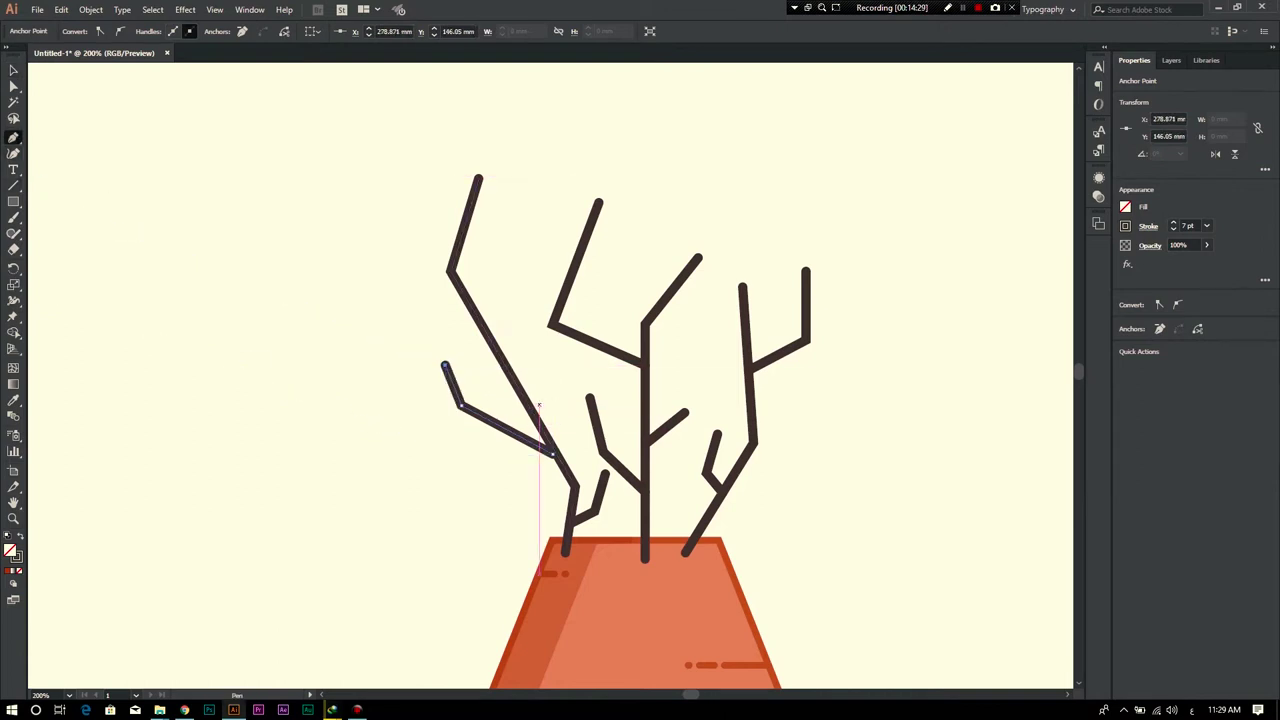
Step: Draw a short bent twig rising from the leaning stem
{"action": "left_click", "coordinate": [497, 343]}
{"action": "left_click", "coordinate": [527, 291]}
{"action": "left_click_drag", "start_coordinate": [527, 291], "coordinate": [502, 270]}
Step: Finish the previous twig and undo a misplaced twig on the upper-left stem
{"action": "key", "text": "v"}
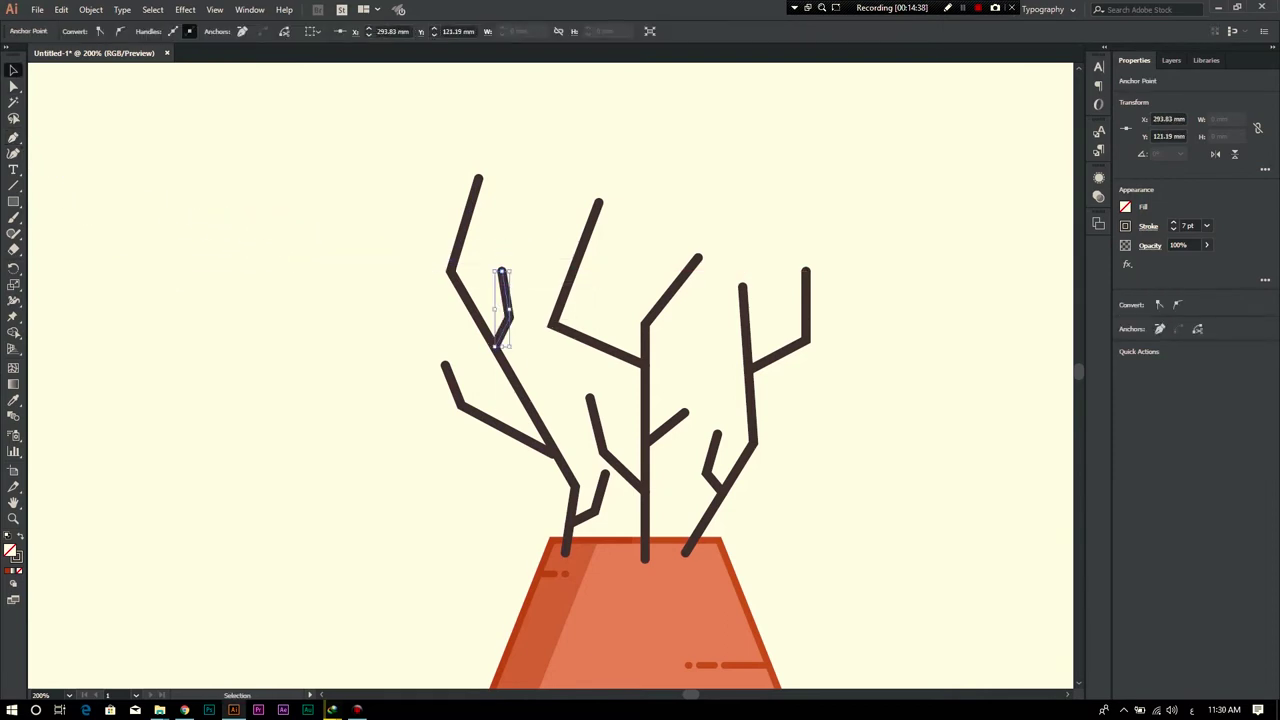
{"action": "key", "text": "p"}
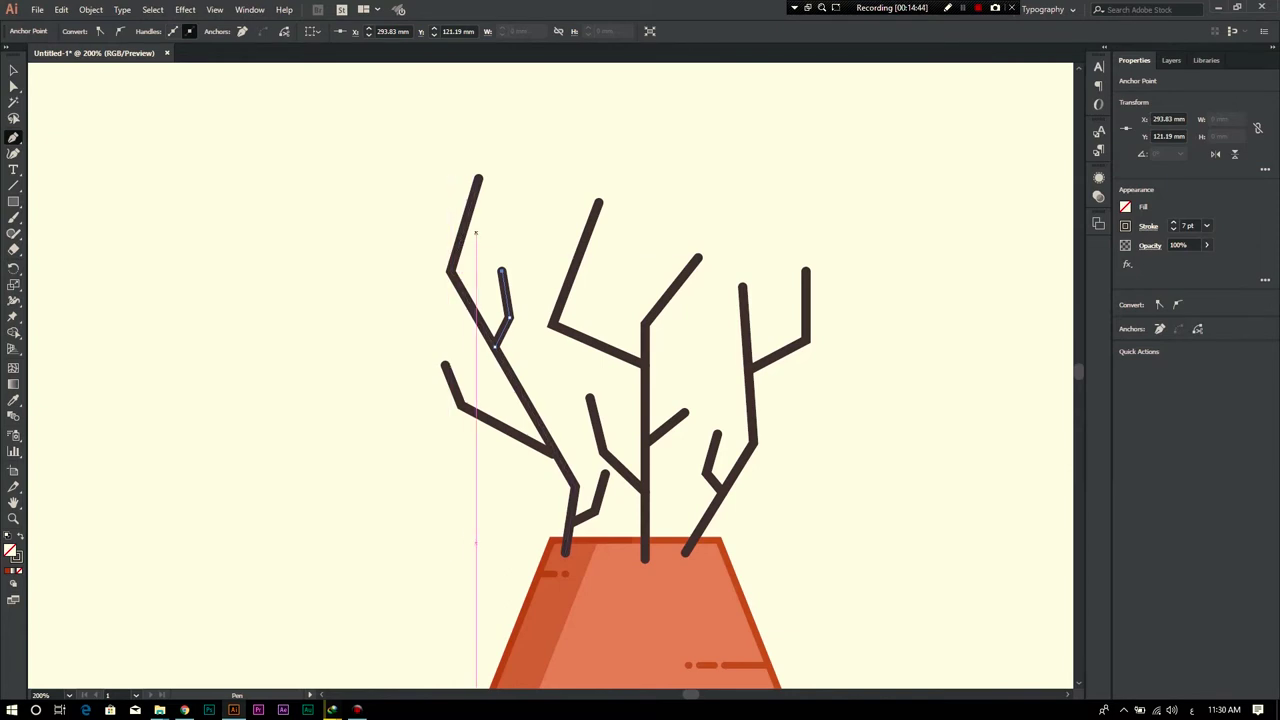
{"action": "left_click", "coordinate": [522, 245]}
{"action": "left_click", "coordinate": [465, 225]}
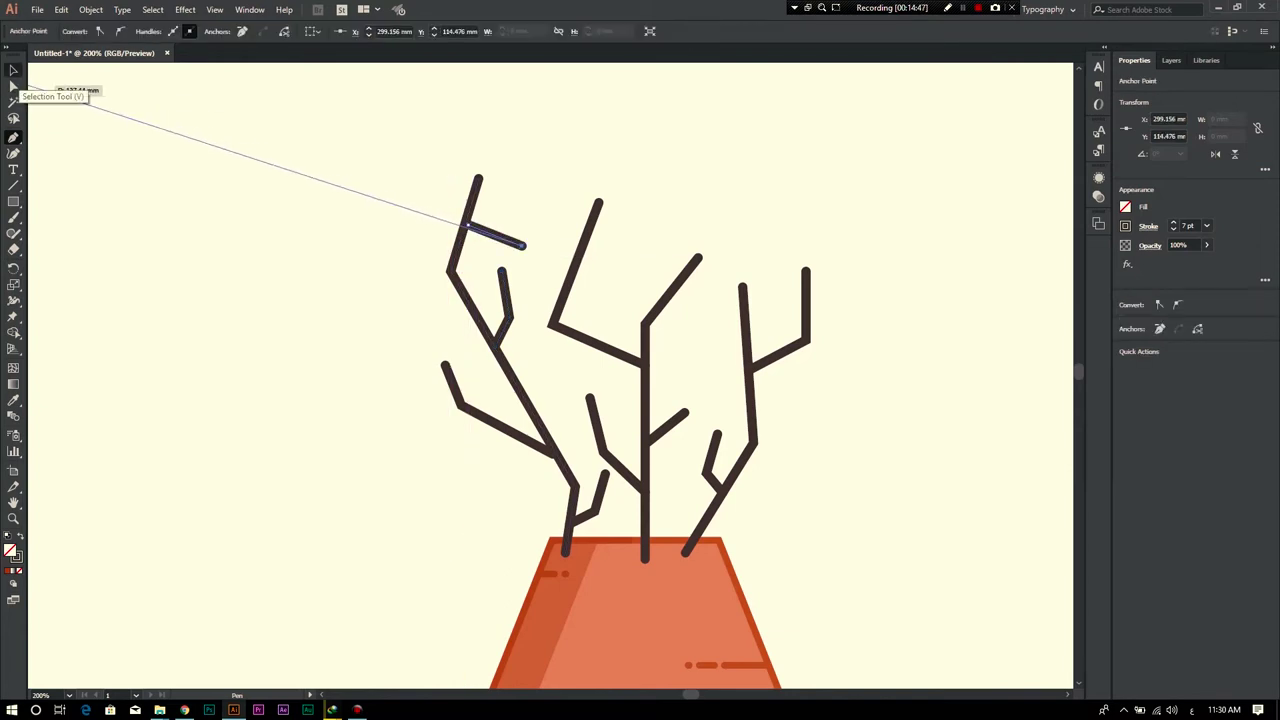
{"action": "key", "text": "ctrl+z"}
Step: Draw a short twig extending right from the upper-left stem
{"action": "key", "text": "p"}
{"action": "key", "text": "ctrl+shift+a"}
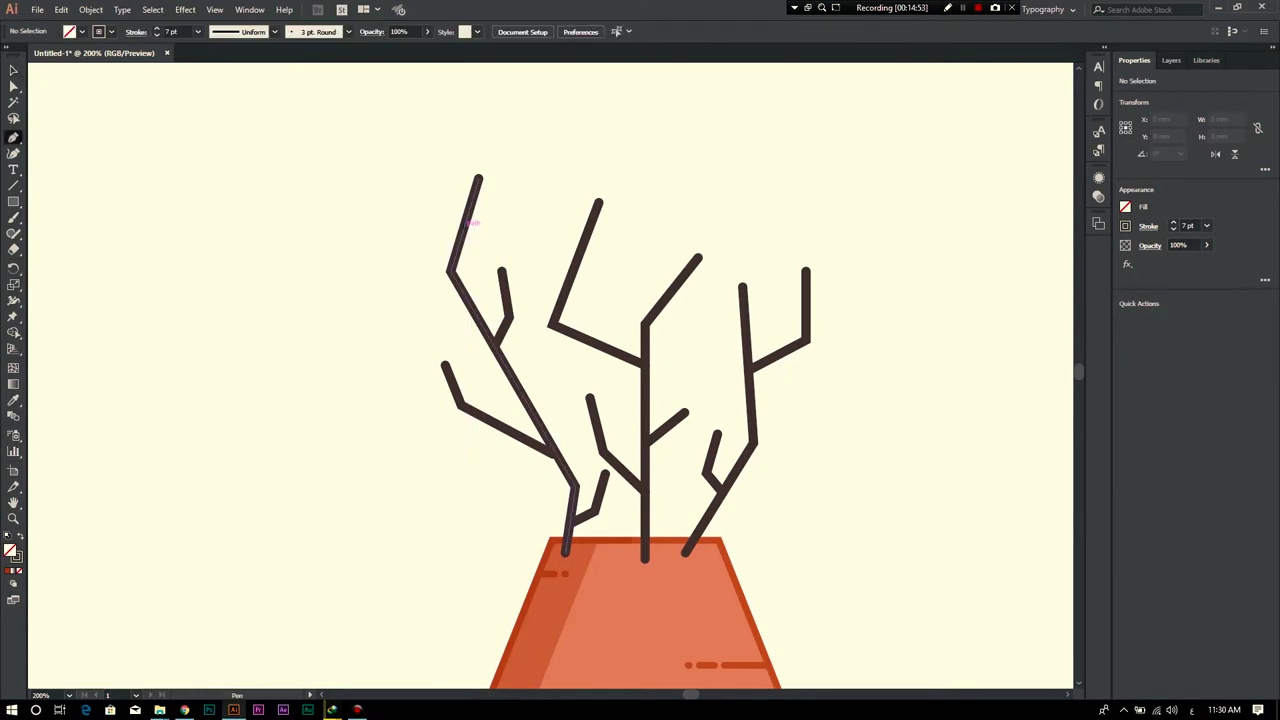
{"action": "left_click", "coordinate": [460, 240]}
{"action": "left_click", "coordinate": [508, 229]}
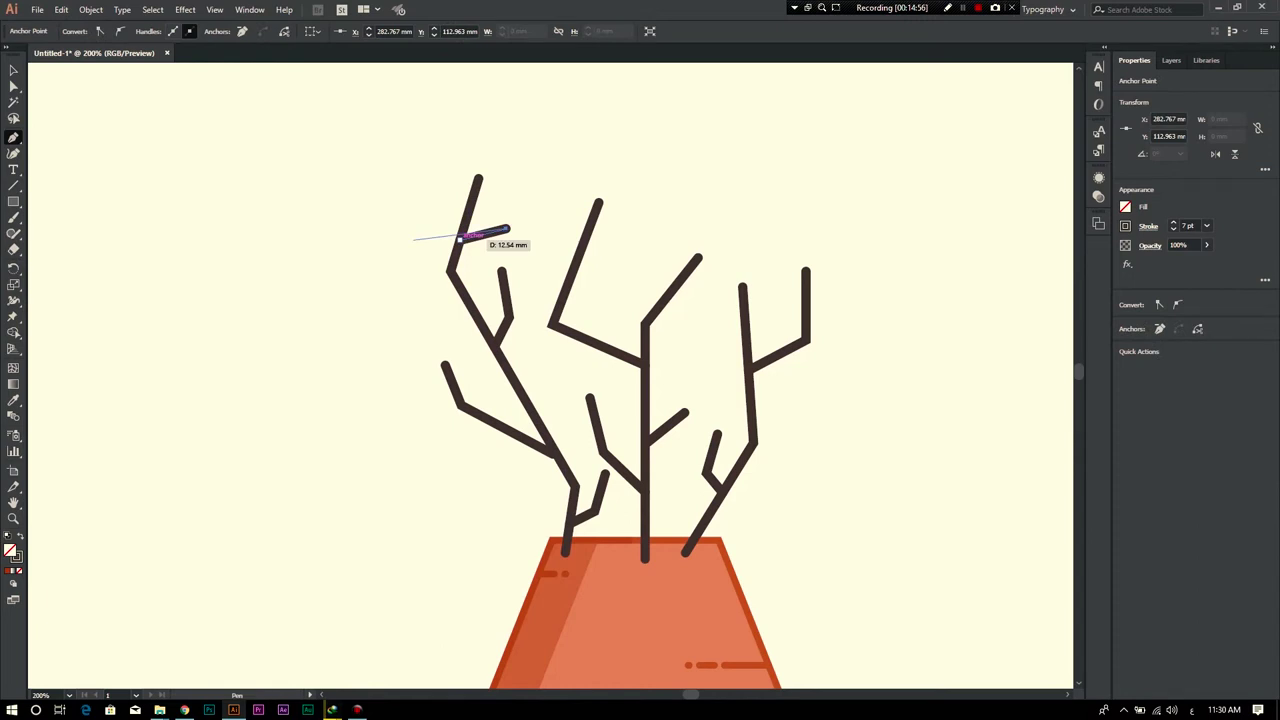
{"action": "key", "text": "ctrl+shift+a"}
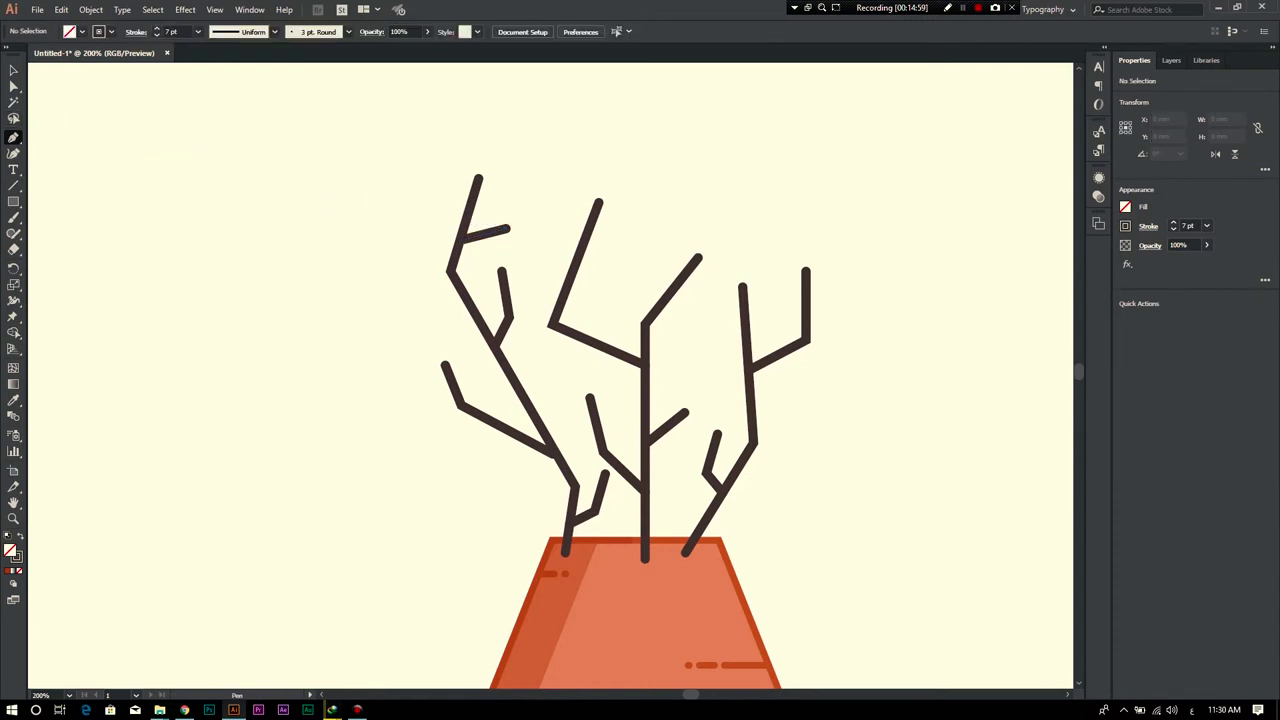
Step: Add a bent twig up-left with an upright tip, shifted slightly onto the branch
{"action": "left_click", "coordinate": [465, 305]}
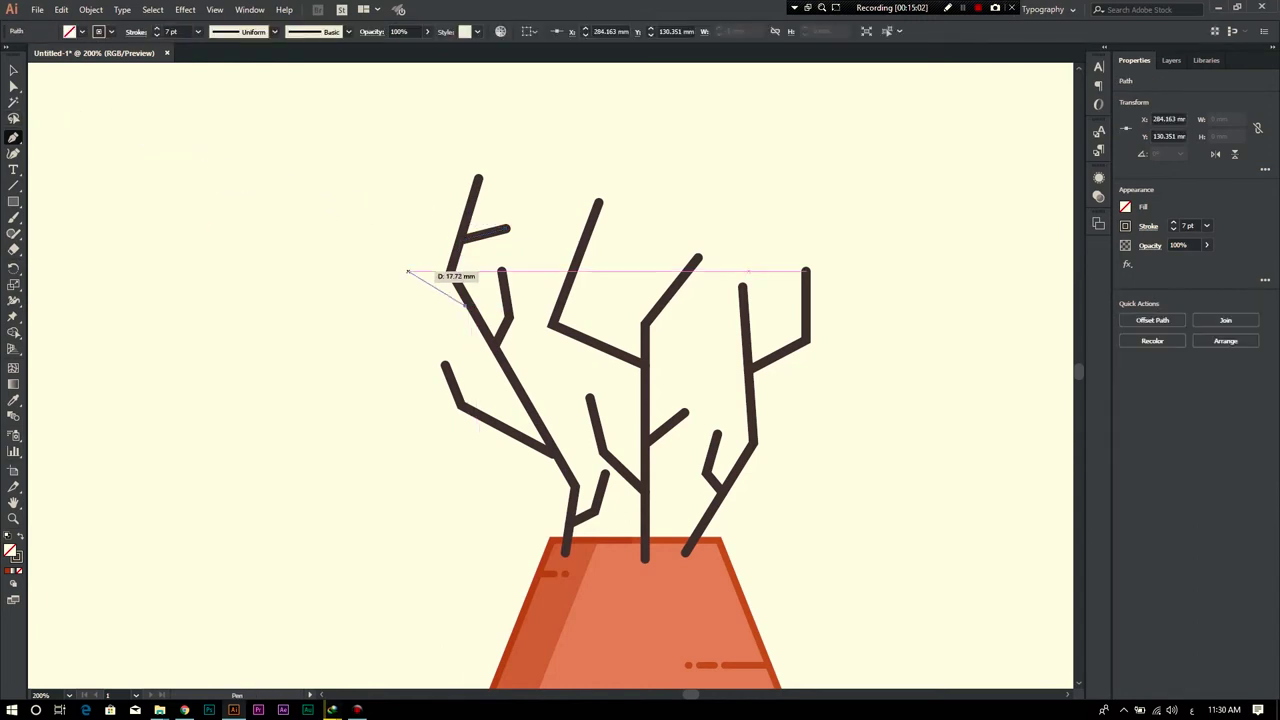
{"action": "left_click", "coordinate": [404, 271]}
{"action": "left_click", "coordinate": [406, 243]}
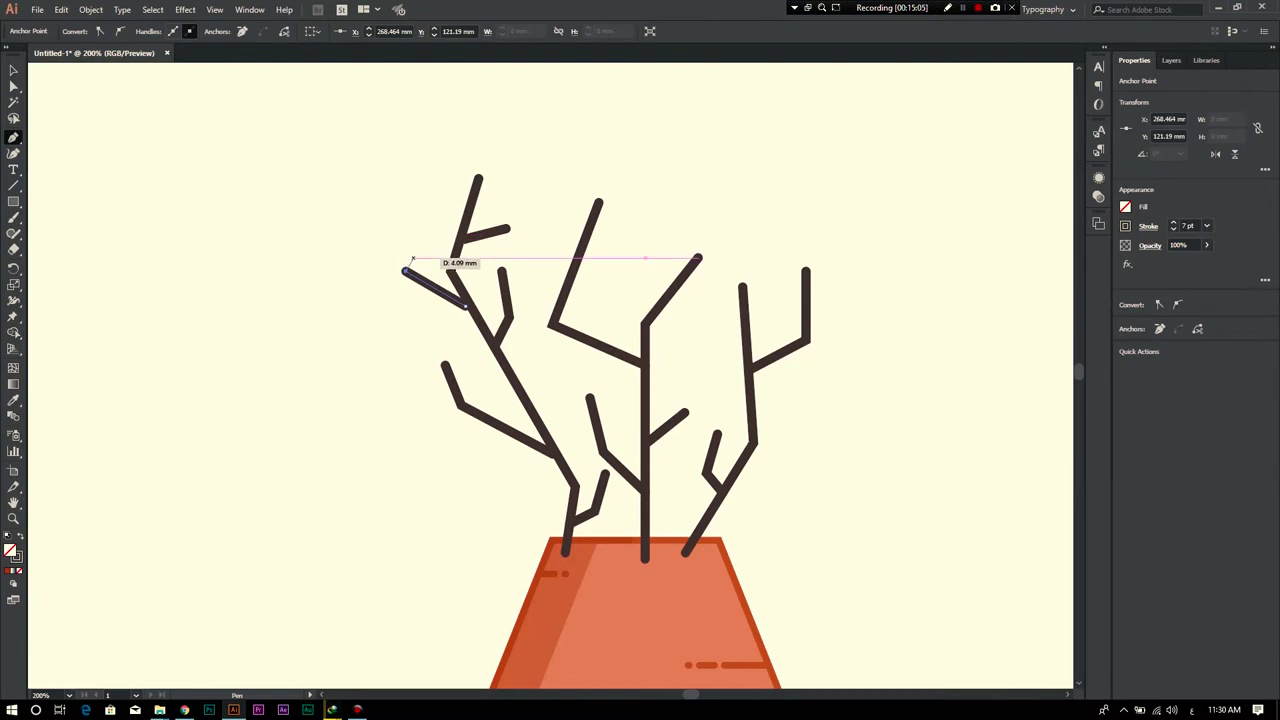
{"action": "key", "text": "v"}
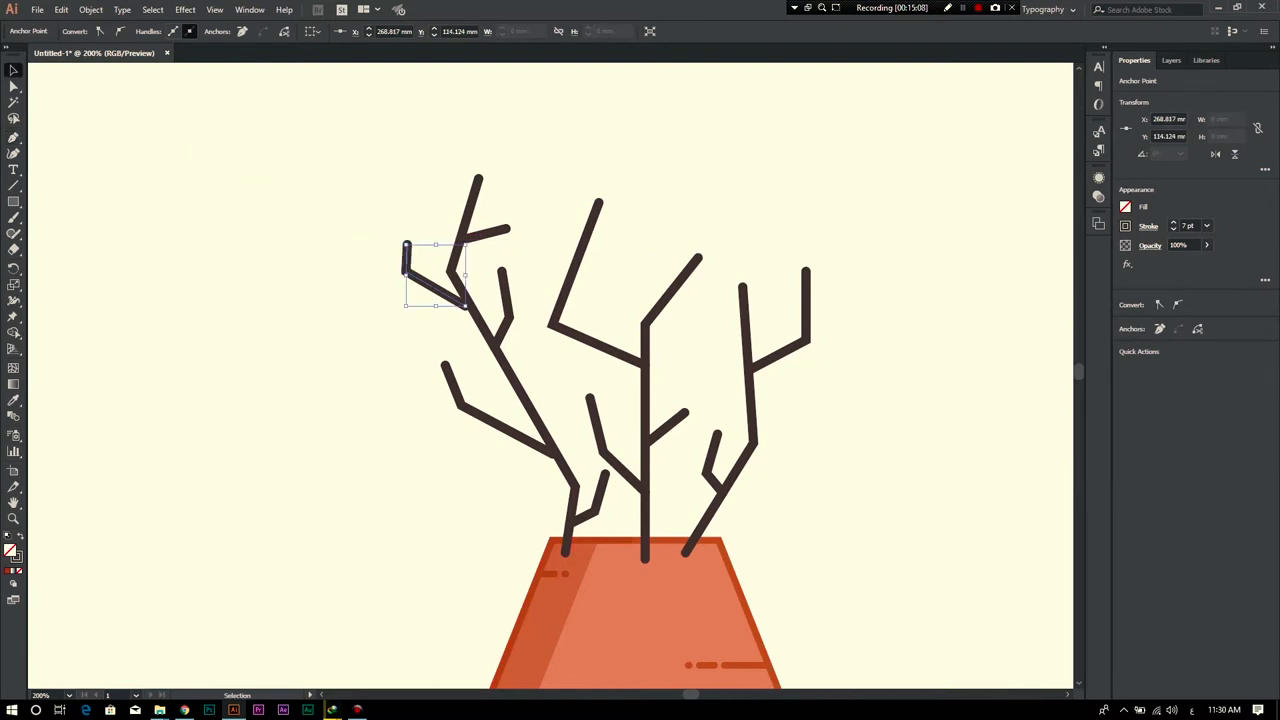
{"action": "left_click", "coordinate": [380, 265]}
{"action": "left_click_drag", "start_coordinate": [406, 262], "coordinate": [409, 262]}
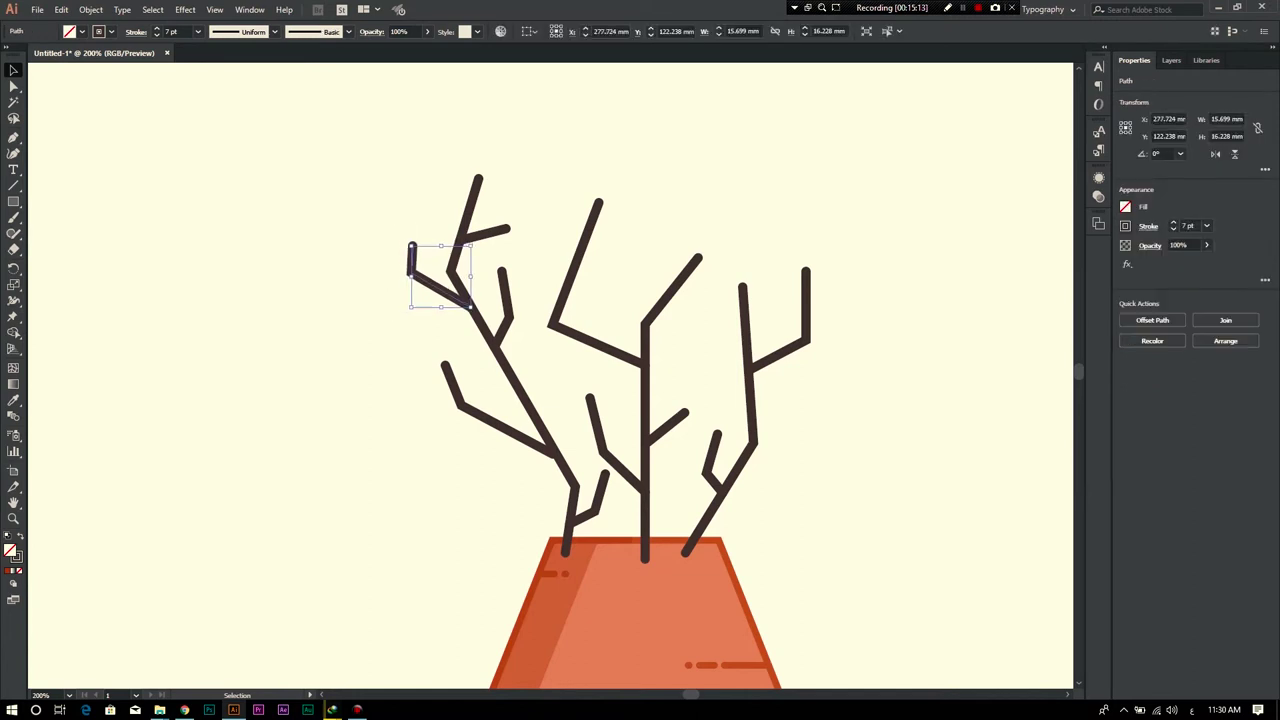
{"action": "key", "text": "ctrl+shift+a"}
Step: Select all the tree's branches together, then deselect
{"action": "left_click_drag", "start_coordinate": [374, 526], "coordinate": [902, 178]}
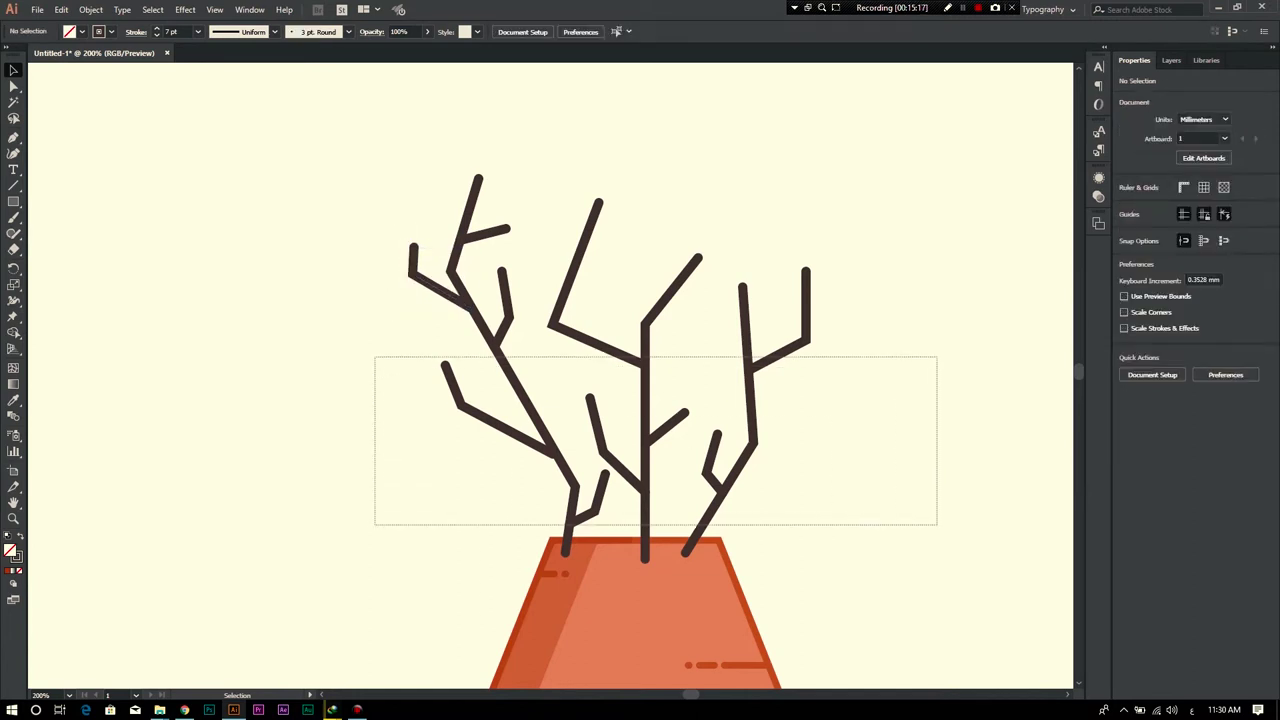
{"action": "key", "text": "v"}
{"action": "key", "text": "ctrl+shift+a"}
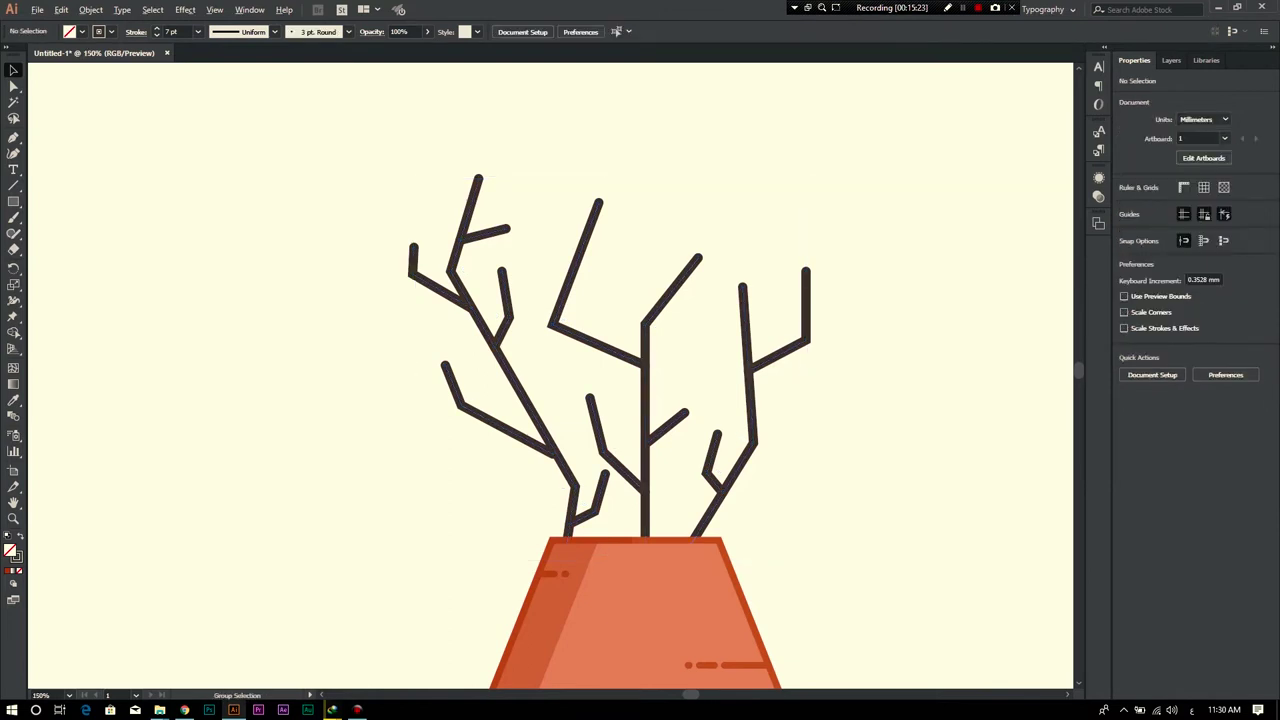
Step: Move both colour squares to the artboard's top-right edge
{"action": "key", "text": "ctrl+minus"}
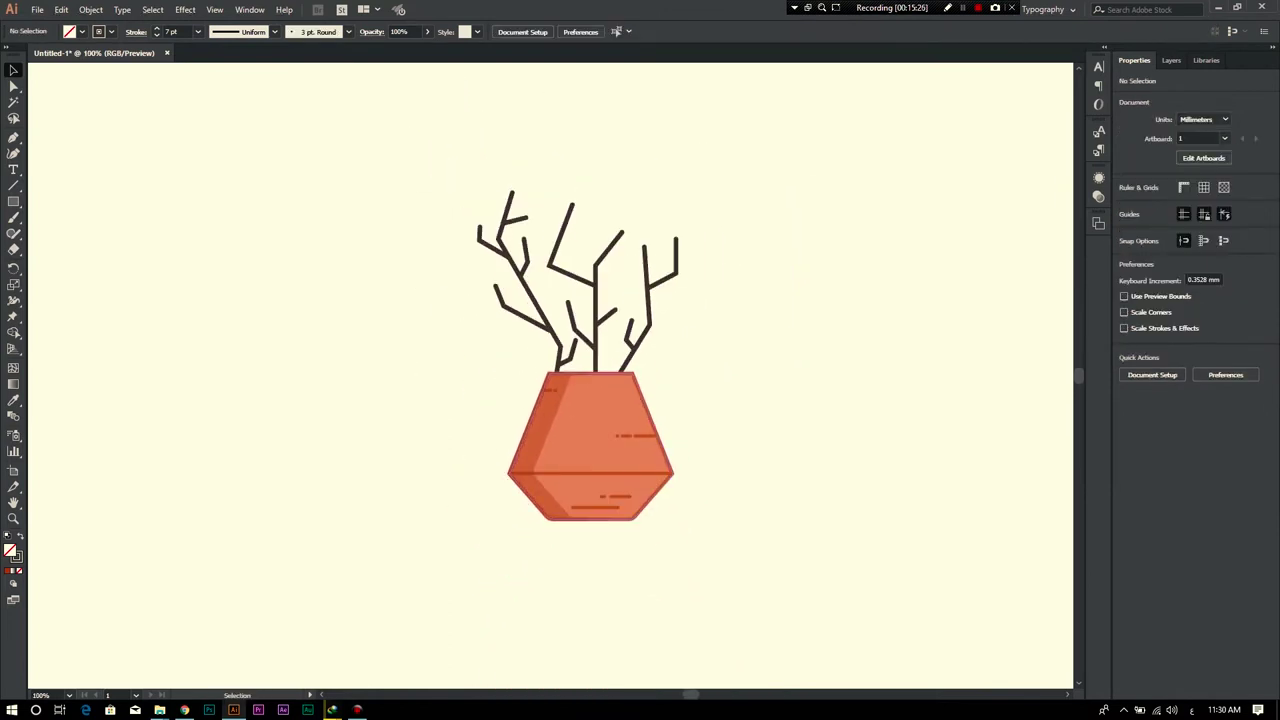
{"action": "scroll", "coordinate": [550, 360], "scroll_direction": "right", "scroll_amount": 2}
{"action": "scroll", "coordinate": [502, 518], "scroll_direction": "down", "scroll_amount": 1, "text": "alt"}
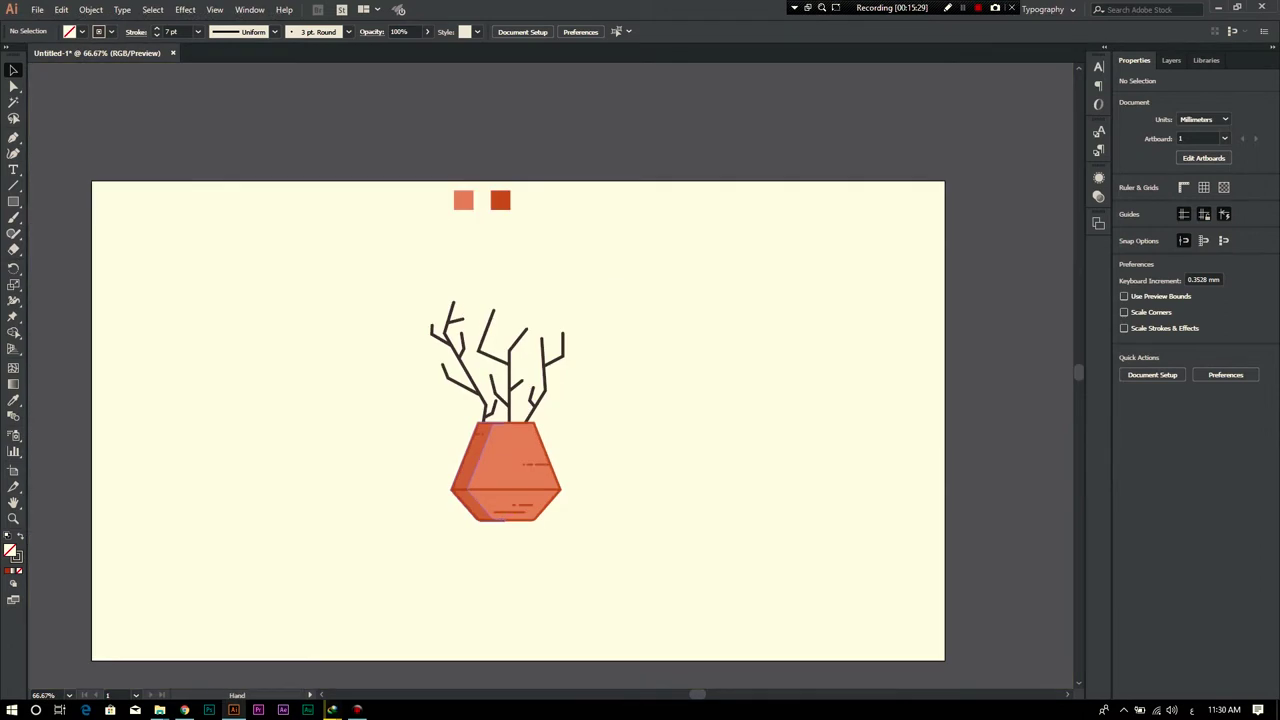
{"action": "left_click_drag", "start_coordinate": [550, 420], "coordinate": [590, 415]}
{"action": "left_click_drag", "start_coordinate": [503, 194], "coordinate": [517, 193]}
{"action": "mouse_move", "coordinate": [455, 220]}
{"action": "left_mouse_down"}
{"action": "mouse_move", "coordinate": [562, 182]}
{"action": "mouse_move", "coordinate": [976, 187]}
{"action": "left_mouse_up"}
Step: Expand the whole plant and pot's strokes into filled shapes
{"action": "key", "text": "backslash"}
{"action": "key", "text": "v"}
{"action": "left_click_drag", "start_coordinate": [320, 605], "coordinate": [712, 236]}
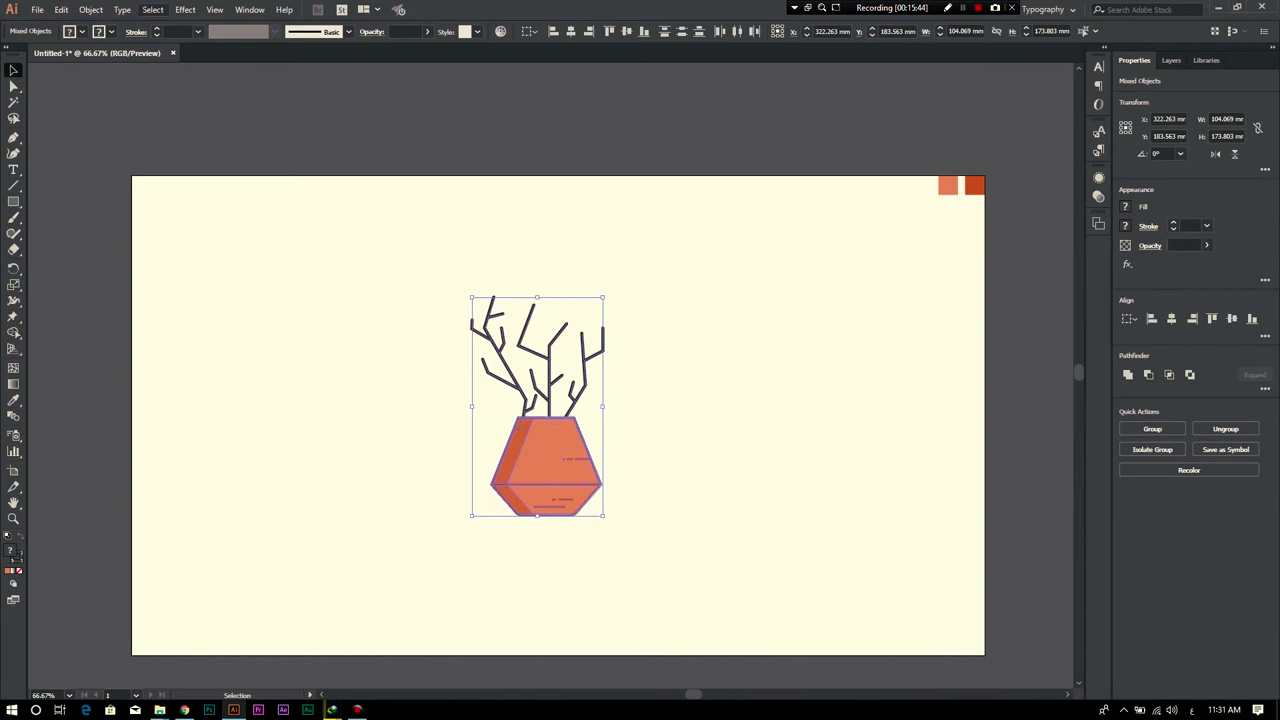
{"action": "left_click", "coordinate": [90, 9]}
{"action": "left_click", "coordinate": [100, 150]}
{"action": "left_click", "coordinate": [607, 429]}
Step: Scale the expanded plant up from its centre and reposition it on the artboard
{"action": "left_click_drag", "start_coordinate": [374, 546], "coordinate": [712, 262]}
{"action": "left_click_drag", "start_coordinate": [603, 297], "coordinate": [640, 237]}
{"action": "mouse_move", "coordinate": [580, 455]}
{"action": "left_mouse_down"}
{"action": "mouse_move", "coordinate": [596, 426]}
{"action": "mouse_move", "coordinate": [580, 451]}
{"action": "left_mouse_up"}
{"action": "left_click_drag", "start_coordinate": [354, 600], "coordinate": [820, 196]}
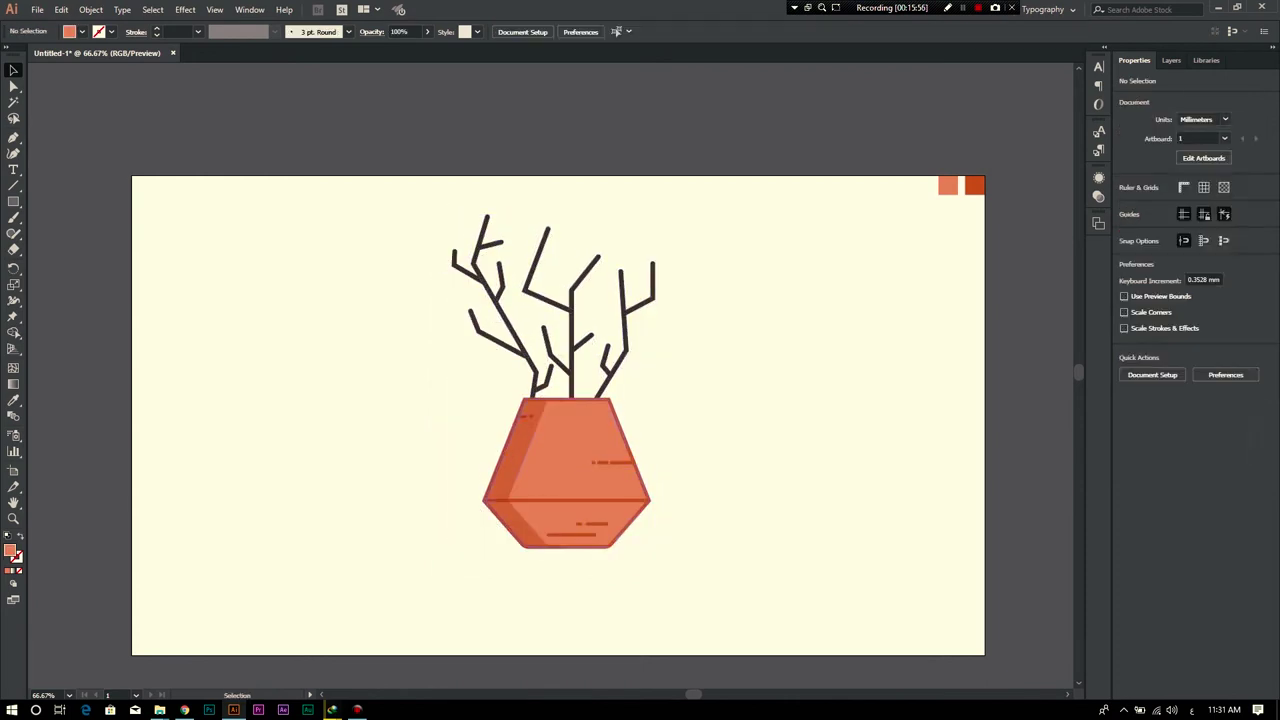
{"action": "left_click_drag", "start_coordinate": [656, 214], "coordinate": [720, 196]}
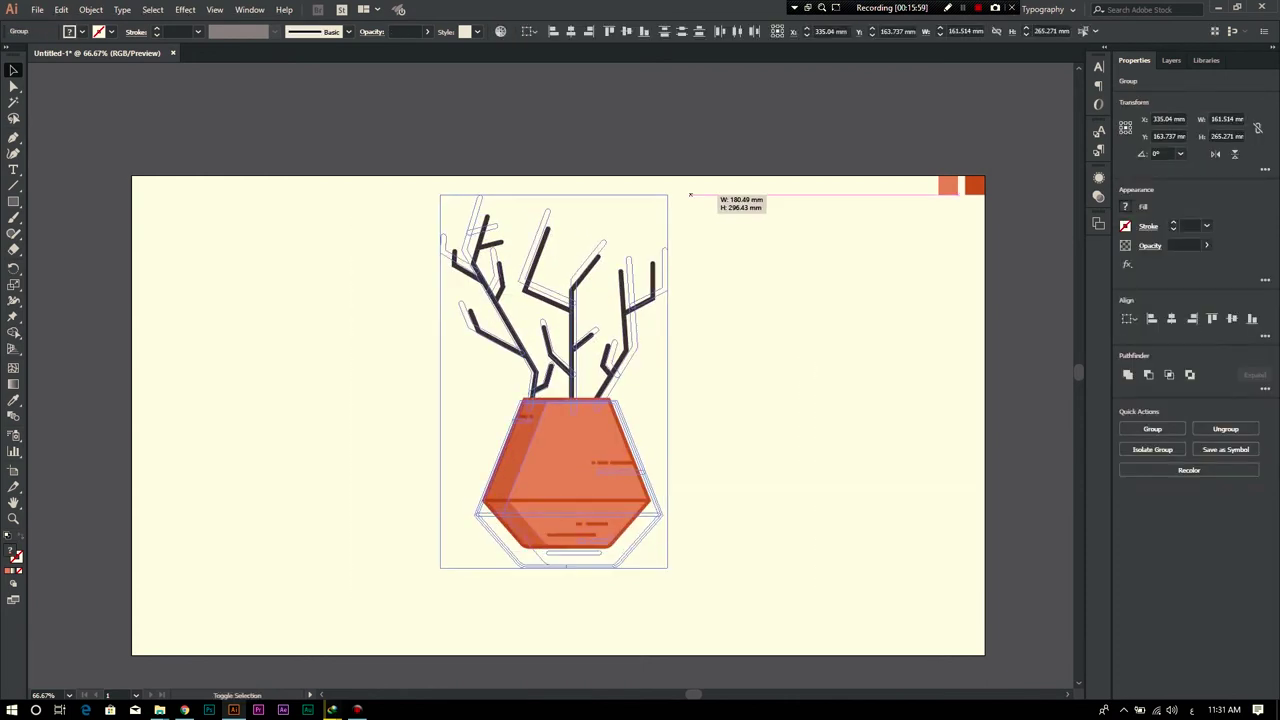
{"action": "left_click_drag", "start_coordinate": [640, 460], "coordinate": [630, 480]}
{"action": "key", "text": "ctrl+shift+a"}
{"action": "key", "text": "m"}
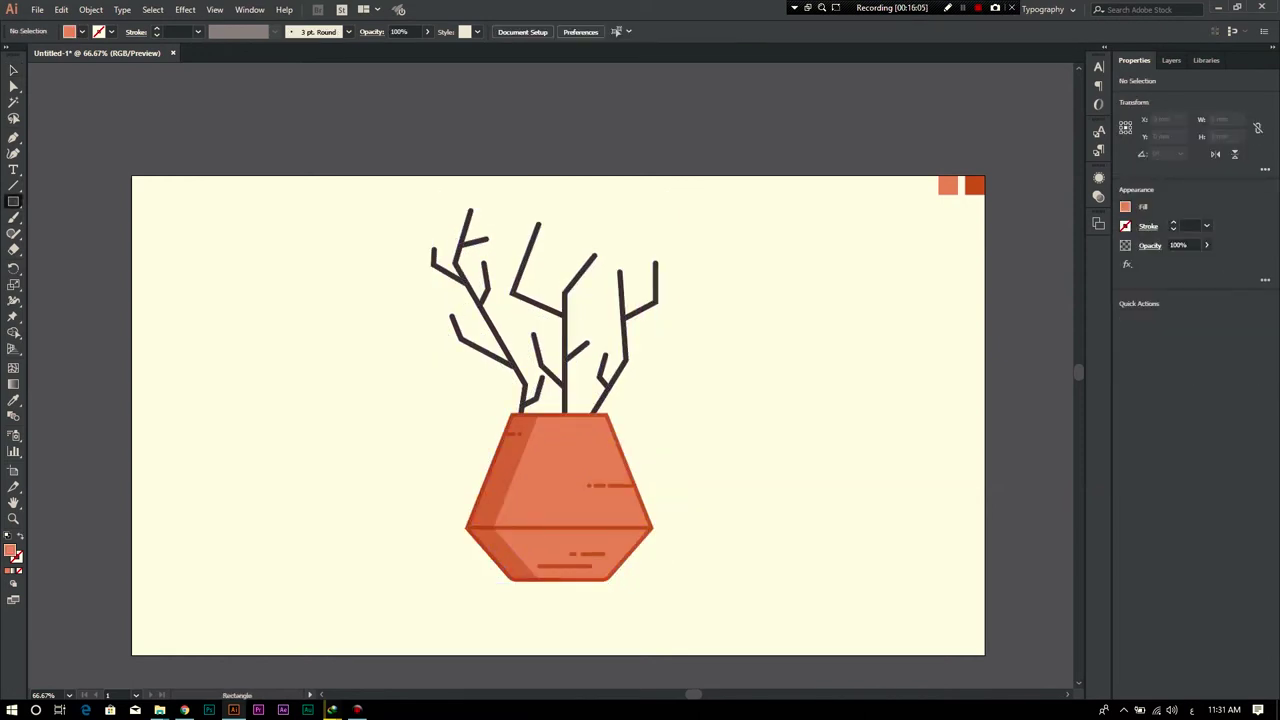
Step: Draw a rectangle covering the whole artboard with the Layers panel shown
{"action": "key", "text": "F7"}
{"action": "key", "text": "v"}
{"action": "key", "text": "m"}
{"action": "left_click_drag", "start_coordinate": [131, 176], "coordinate": [986, 655]}
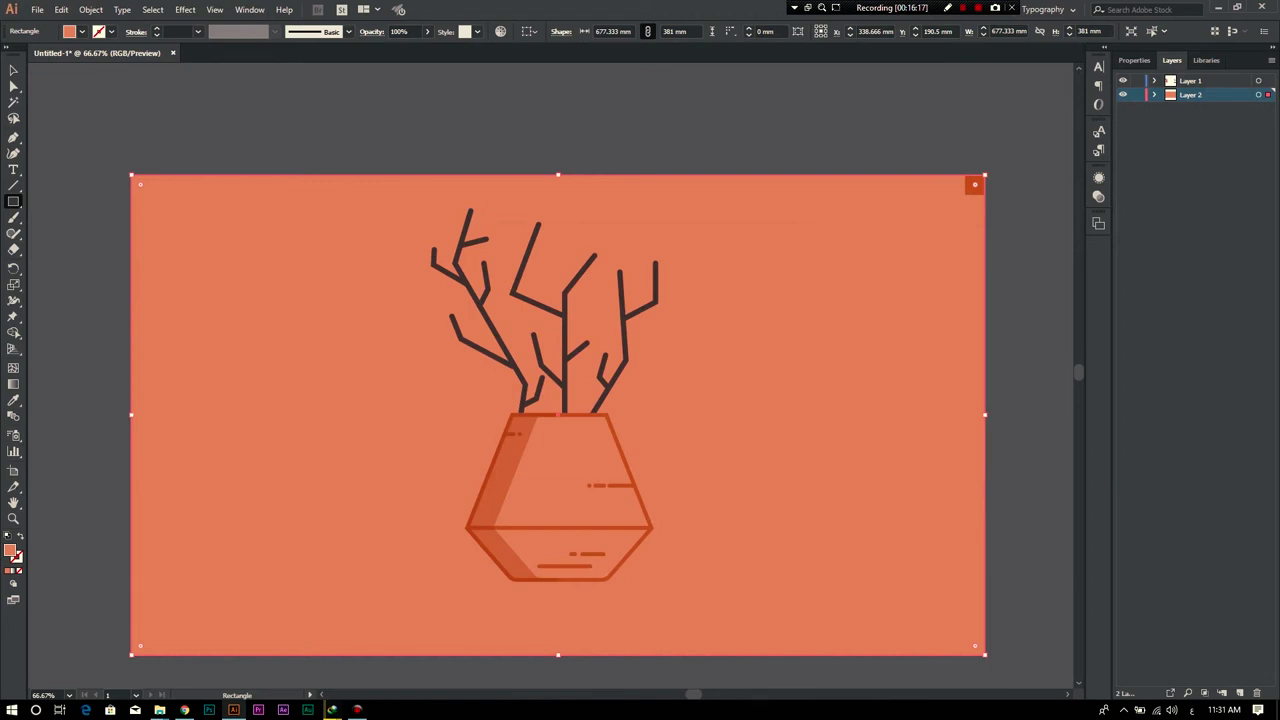
Step: Fill the background rectangle with light beige #E0C9AA
{"action": "double_click", "coordinate": [10, 549]}
{"action": "left_click", "coordinate": [520, 277]}
{"action": "left_click", "coordinate": [780, 270]}
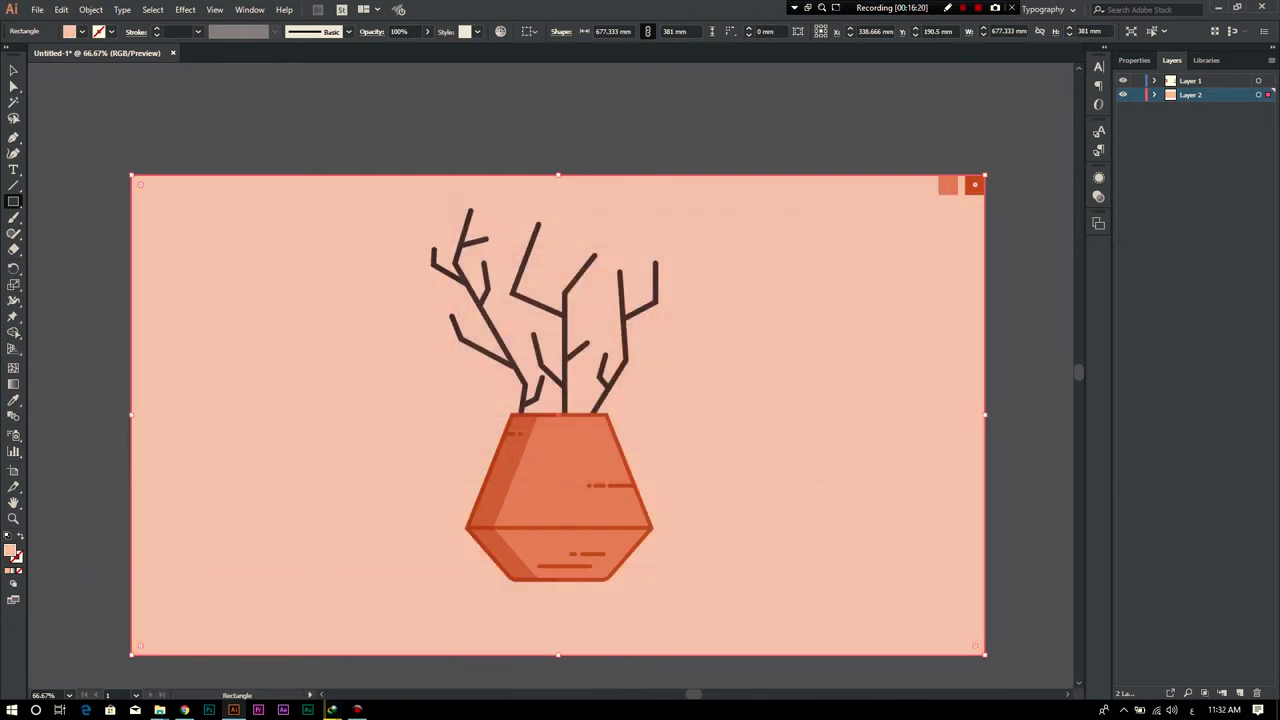
{"action": "double_click", "coordinate": [10, 549]}
{"action": "left_click", "coordinate": [655, 411]}
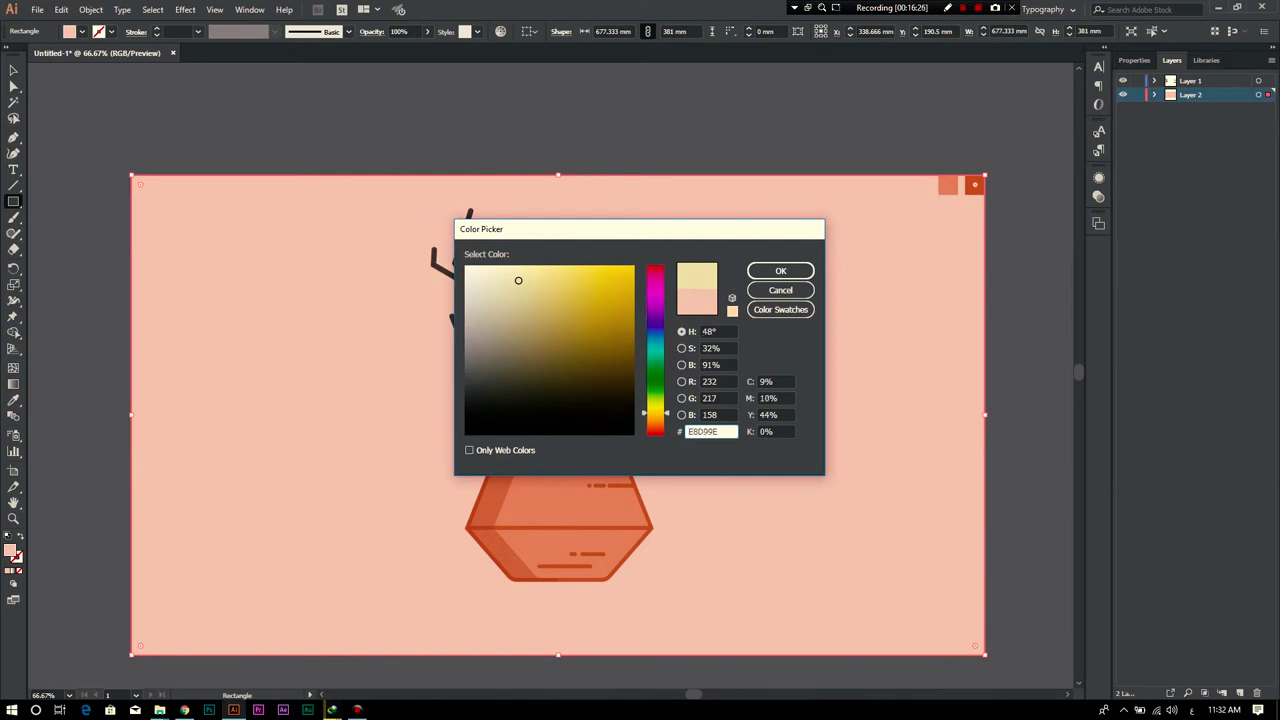
{"action": "left_click_drag", "start_coordinate": [655, 411], "coordinate": [655, 419]}
{"action": "left_click", "coordinate": [505, 286]}
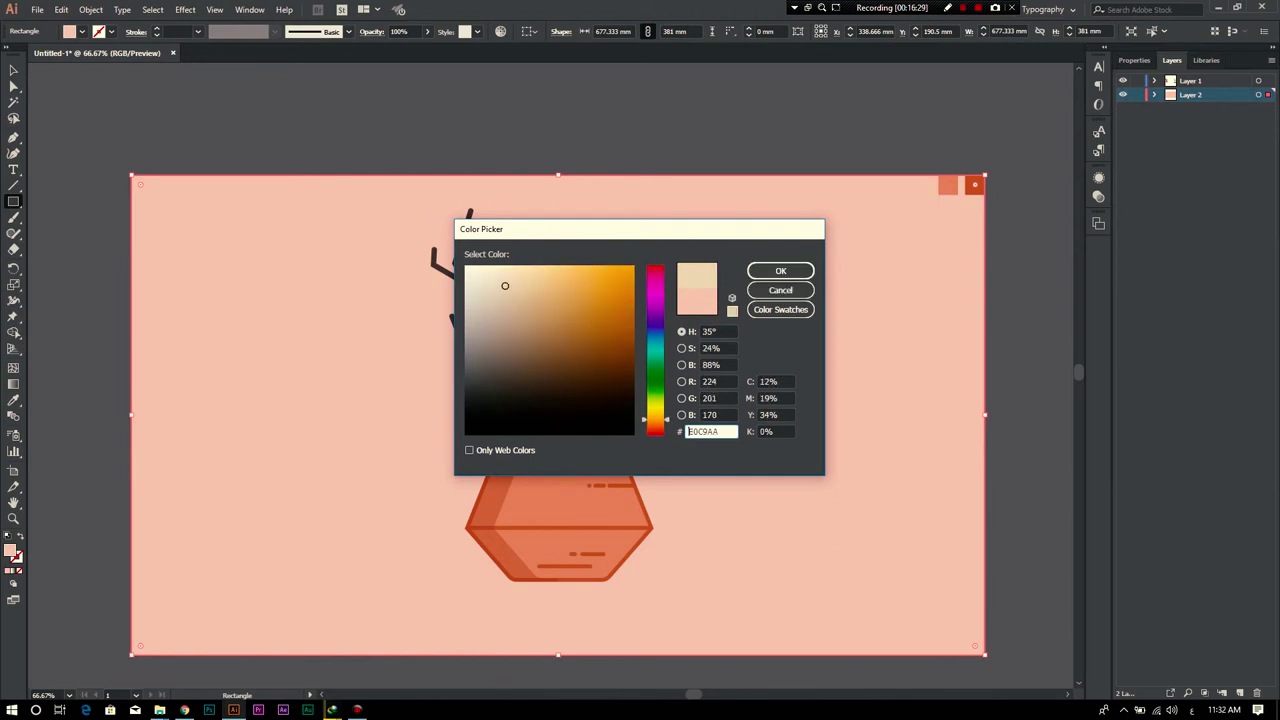
{"action": "left_click", "coordinate": [780, 270]}
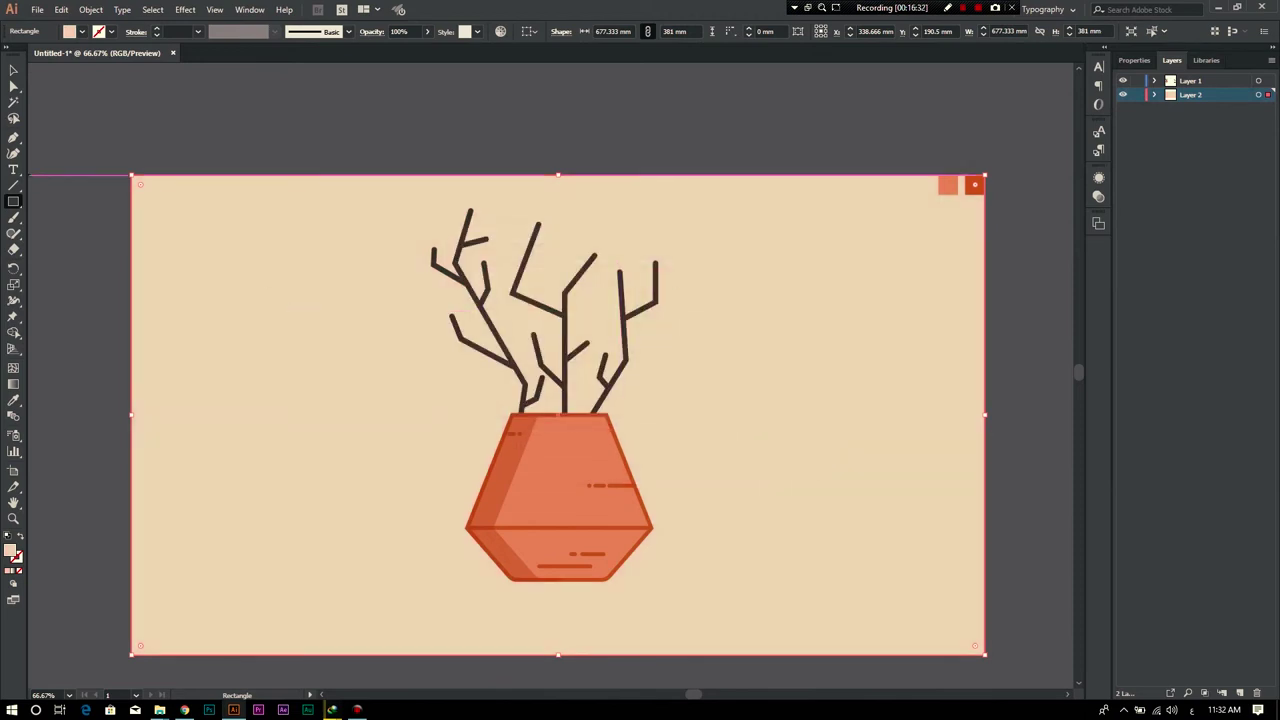
Step: Show the rulers and place a vertical guide through the pot's centre
{"action": "left_click_drag", "start_coordinate": [13, 201], "coordinate": [70, 233]}
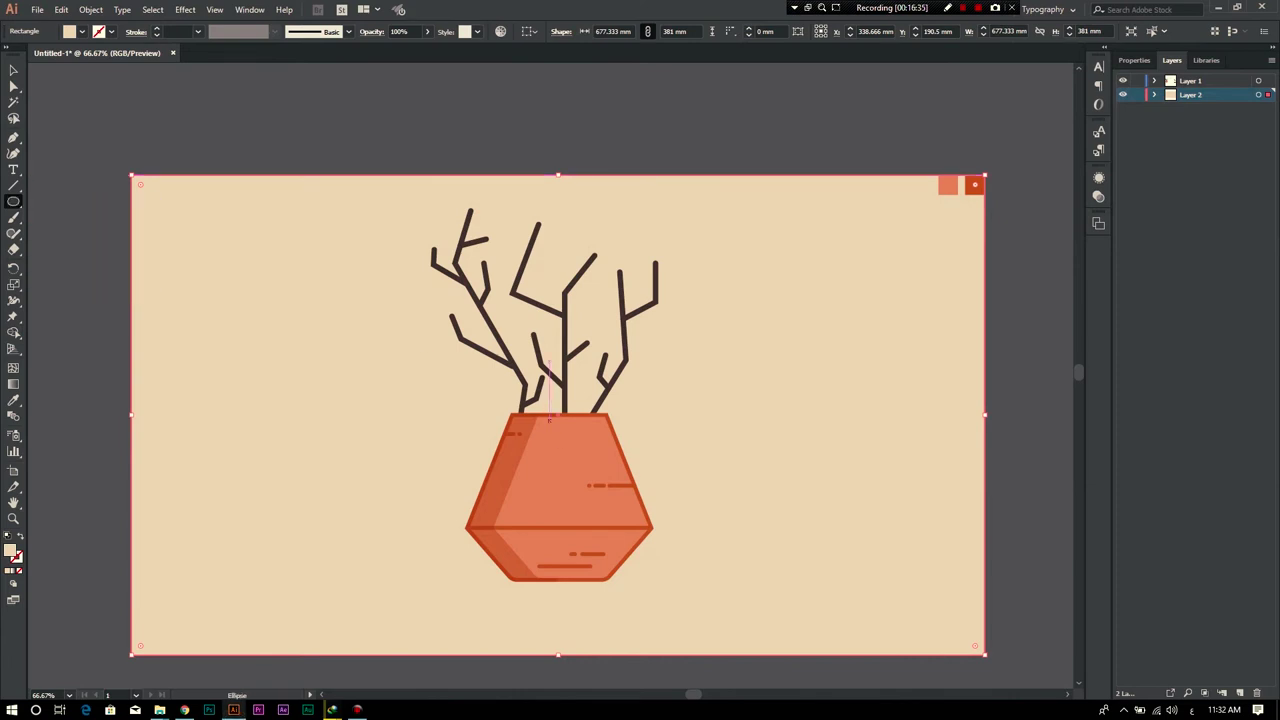
{"action": "key", "text": "ctrl+r"}
{"action": "left_click_drag", "start_coordinate": [30, 300], "coordinate": [557, 300]}
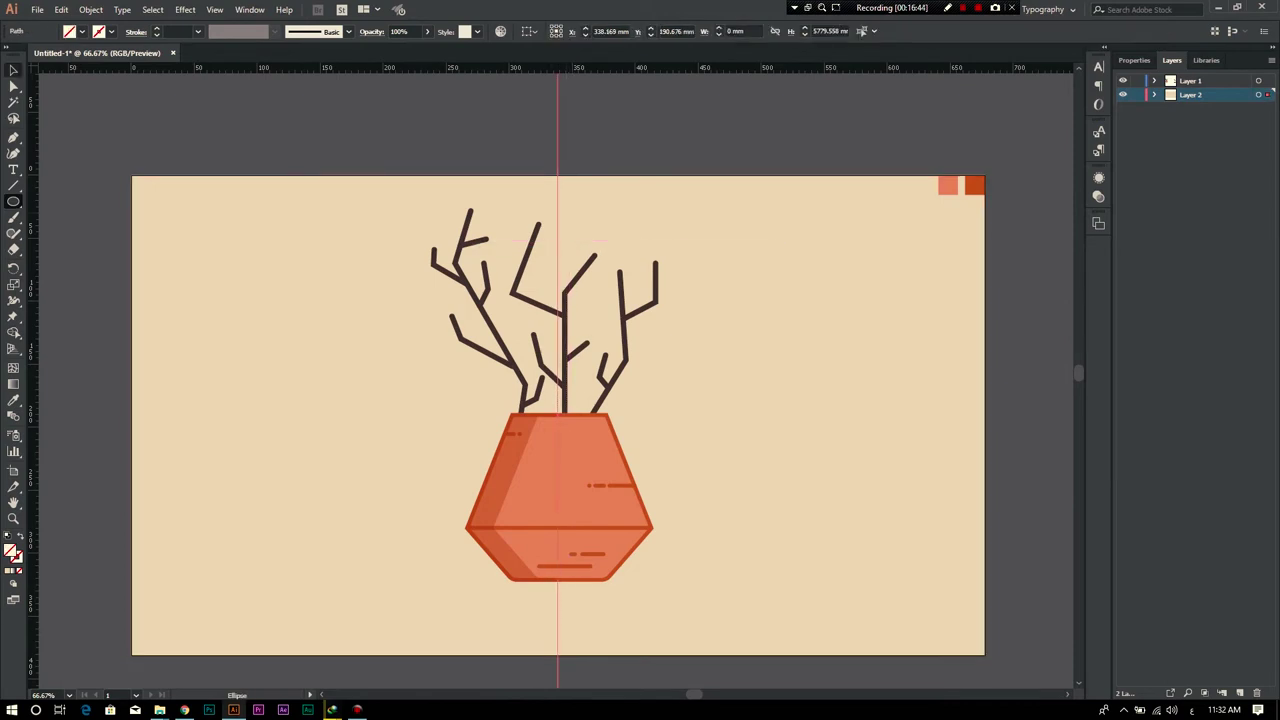
Step: Place a horizontal guide and draw a circle around the plant, nudged upward
{"action": "key", "text": "ctrl+a"}
{"action": "left_click_drag", "start_coordinate": [180, 67], "coordinate": [180, 418]}
{"action": "key", "text": "l"}
{"action": "mouse_move", "coordinate": [549, 420]}
{"action": "left_mouse_down"}
{"action": "mouse_move", "coordinate": [580, 442]}
{"action": "mouse_move", "coordinate": [731, 318]}
{"action": "left_mouse_up"}
{"action": "key", "text": "shift+Up"}
{"action": "key", "text": "shift+Up"}
{"action": "key", "text": "shift+Up"}
{"action": "key", "text": "shift+Up"}
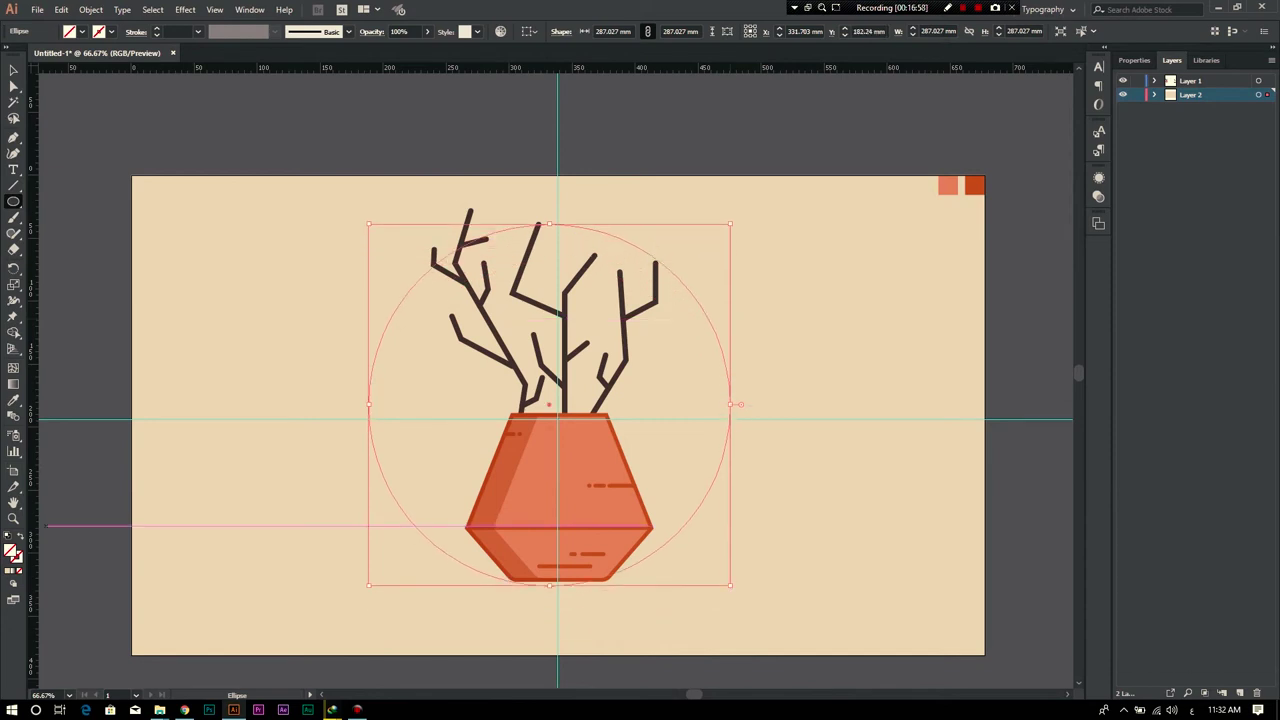
Step: Fill the circle tan #C9B193 and enlarge it from its centre
{"action": "key", "text": "F6"}
{"action": "double_click", "coordinate": [10, 549]}
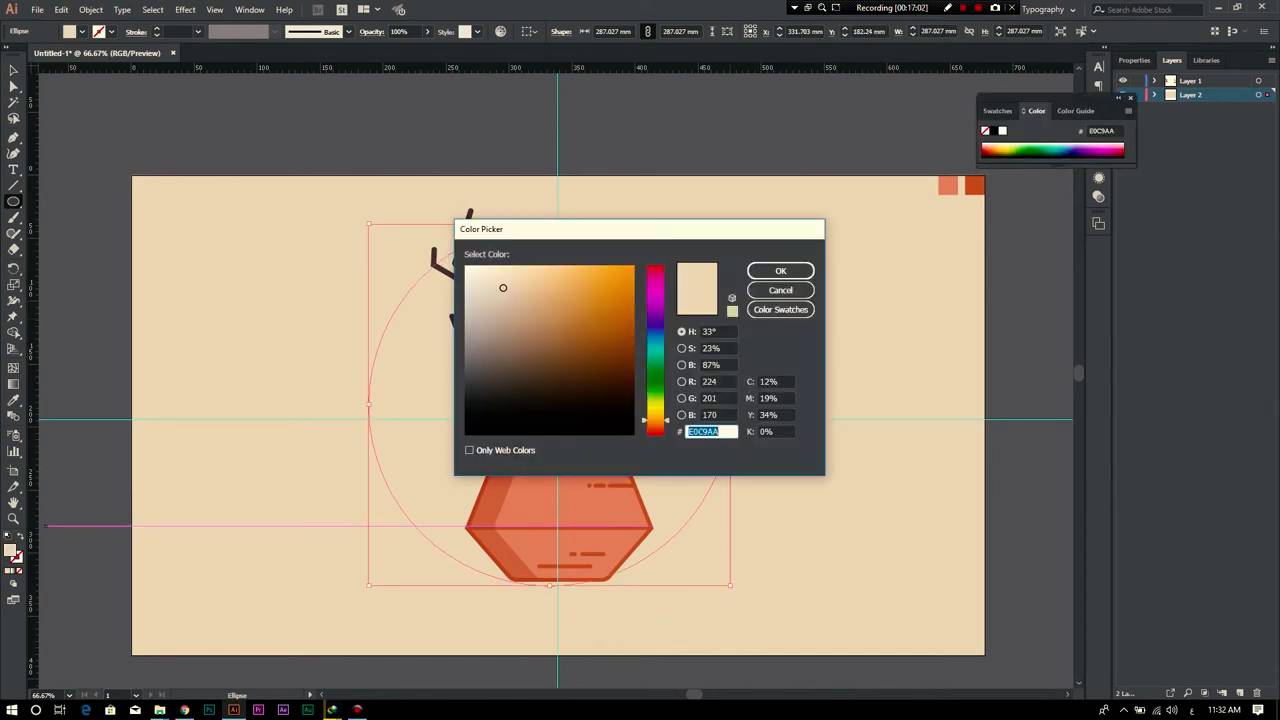
{"action": "type", "text": "C9B193"}
{"action": "key", "text": "Return"}
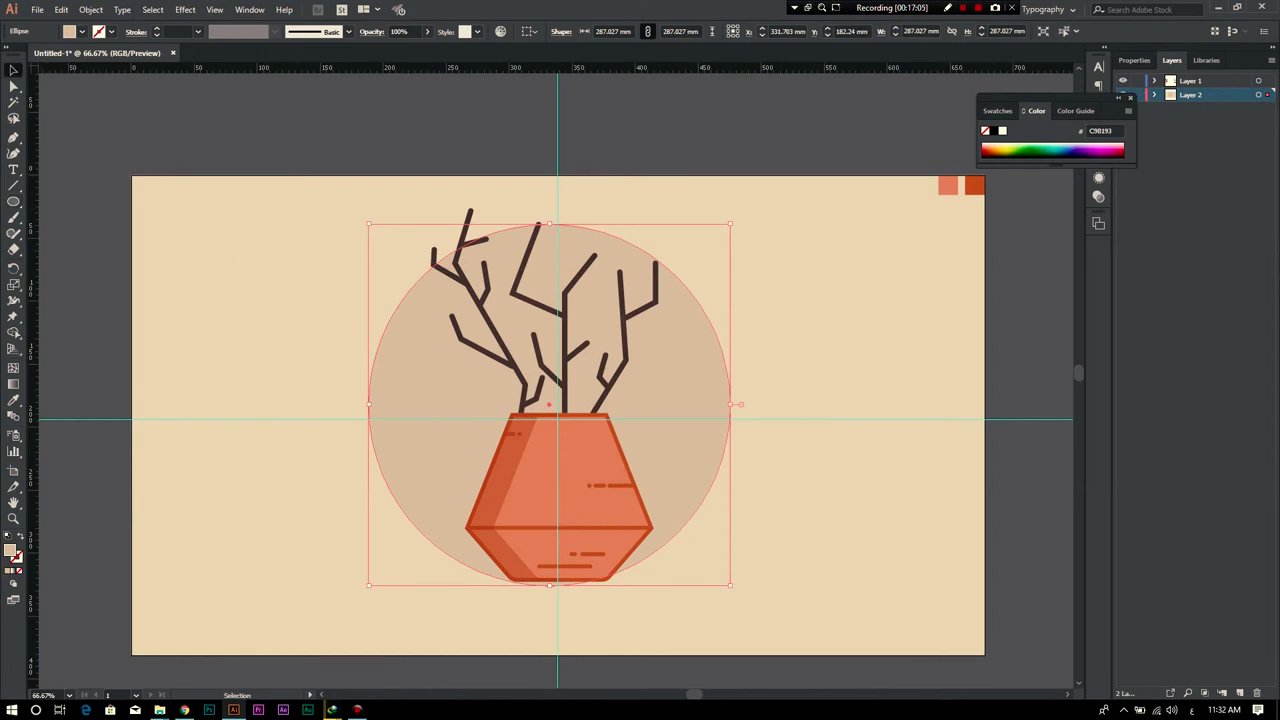
{"action": "left_click_drag", "start_coordinate": [730, 224], "coordinate": [754, 200]}
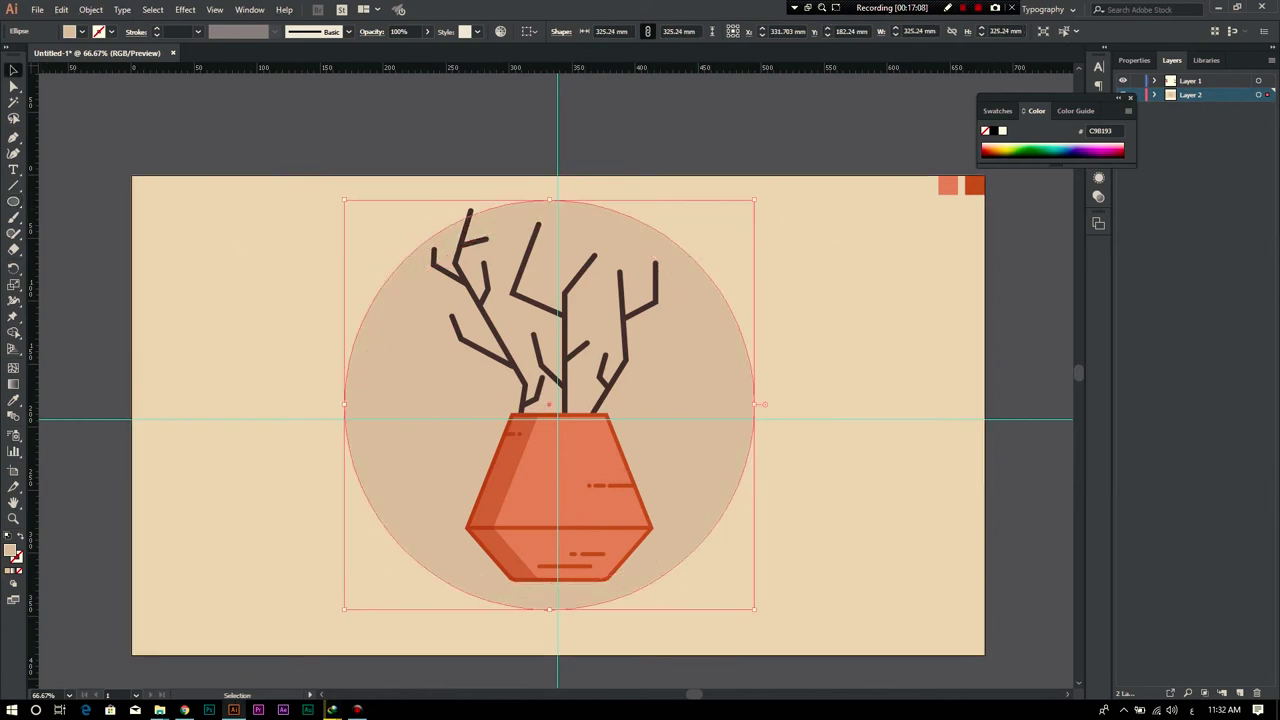
{"action": "left_click", "coordinate": [630, 510]}
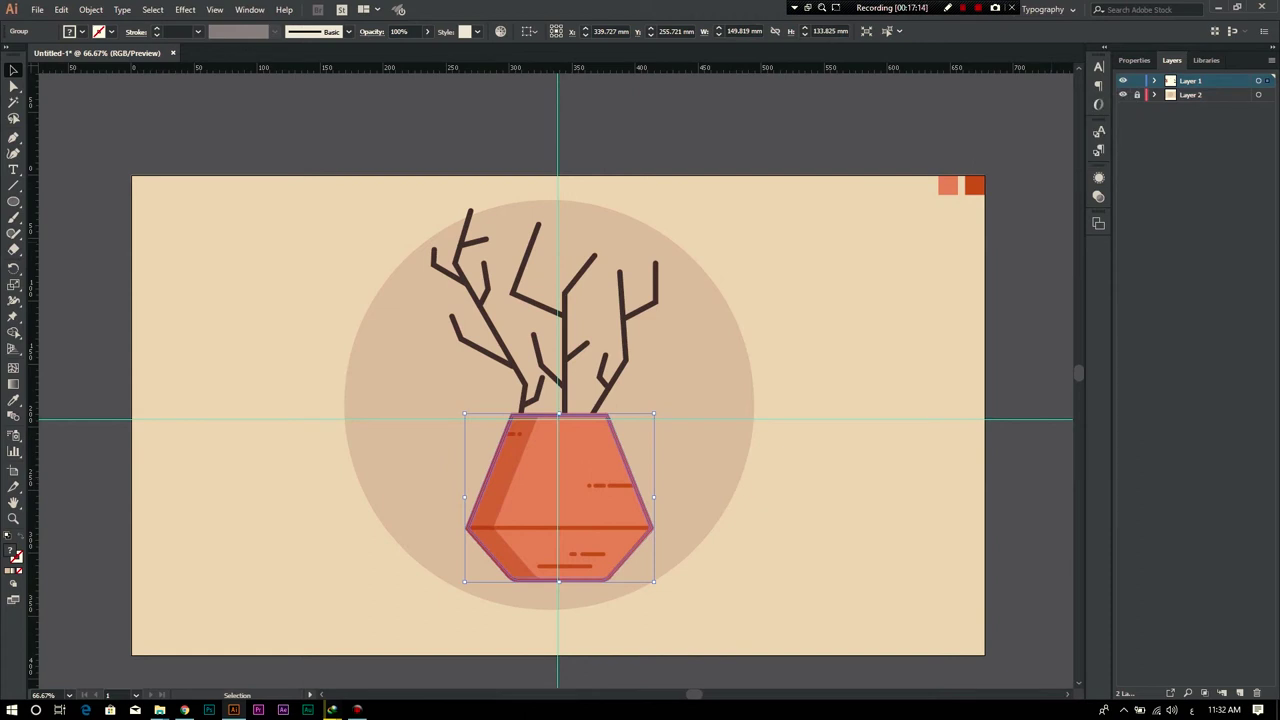
Step: Clear the selection, zoom out, and delete a stray path
{"action": "key", "text": "ctrl+a"}
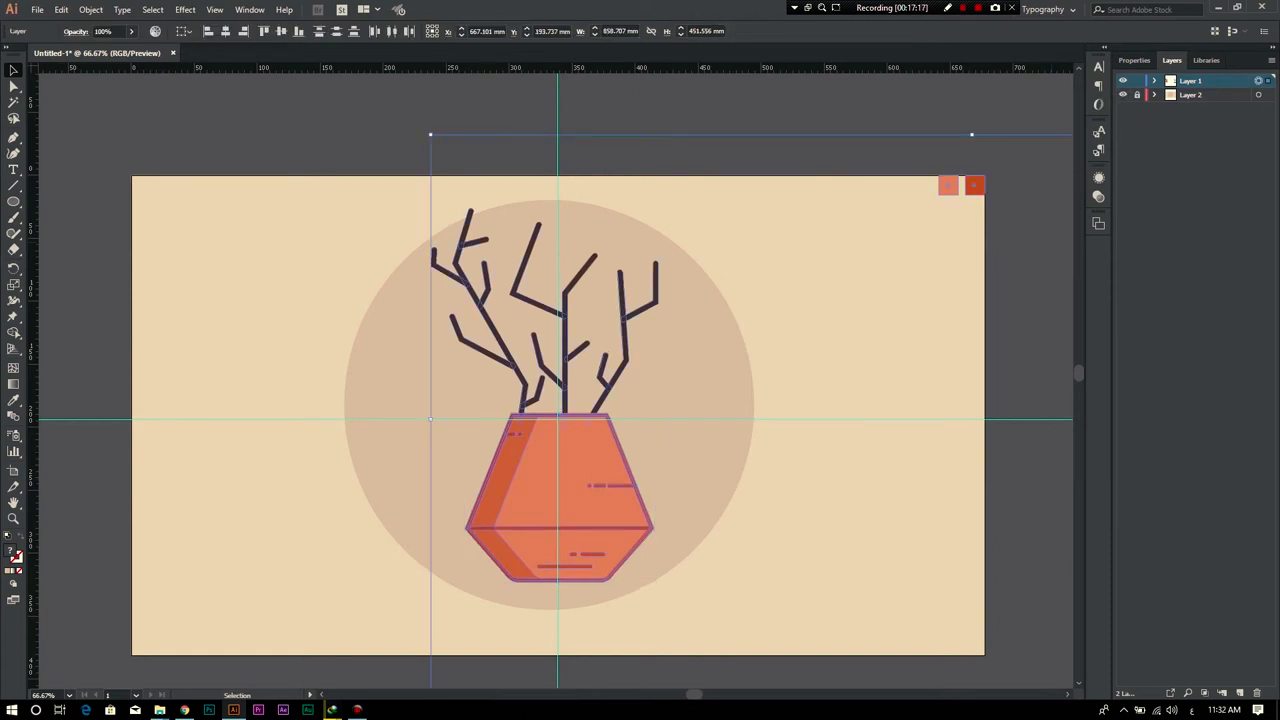
{"action": "key", "text": "ctrl+shift+a"}
{"action": "key", "text": "ctrl+minus"}
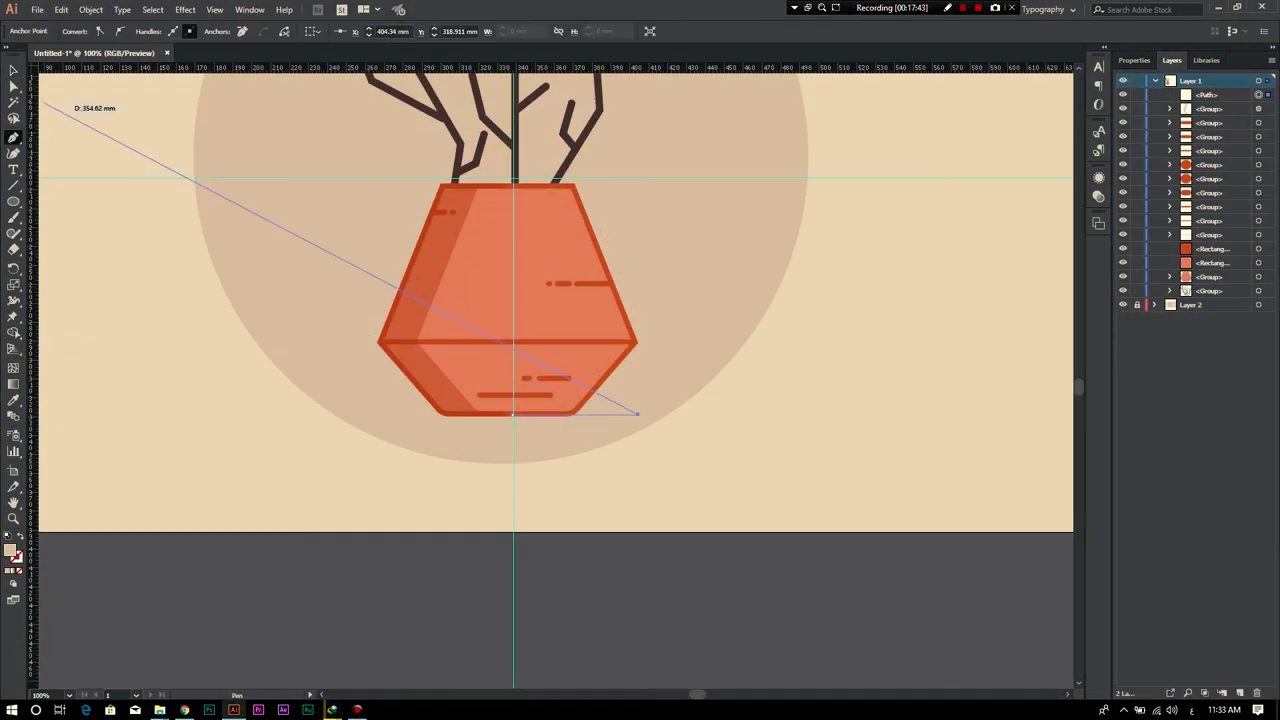
{"action": "key", "text": "v"}
{"action": "key", "text": "Delete"}
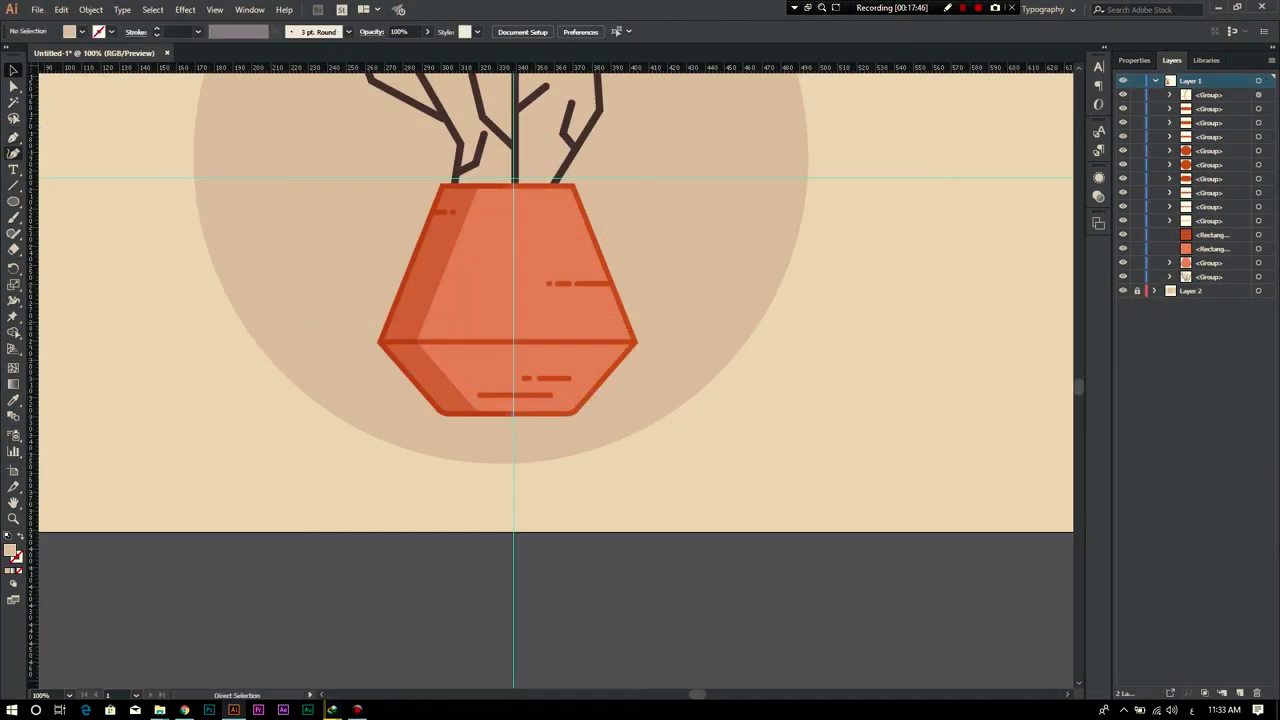
Step: Draw a horizontal ground line under the pot with a brown stroke
{"action": "left_click", "coordinate": [14, 137]}
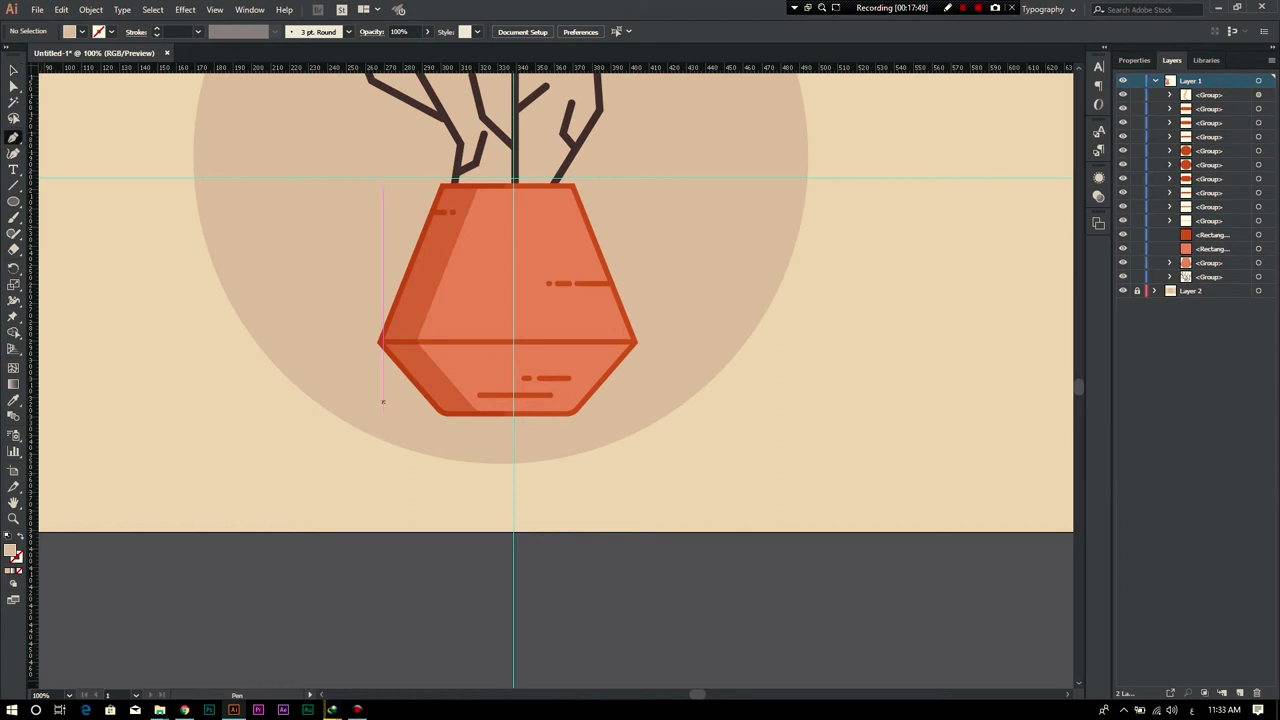
{"action": "left_click", "coordinate": [377, 410]}
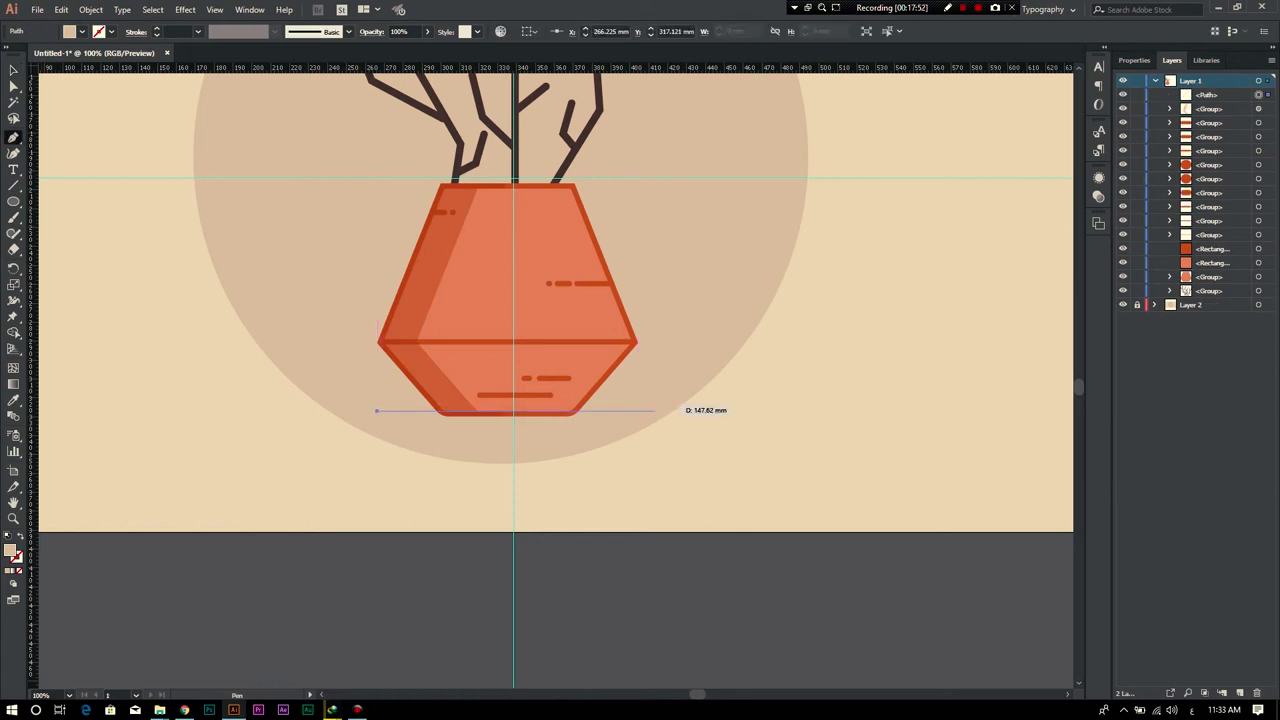
{"action": "left_click", "coordinate": [613, 410]}
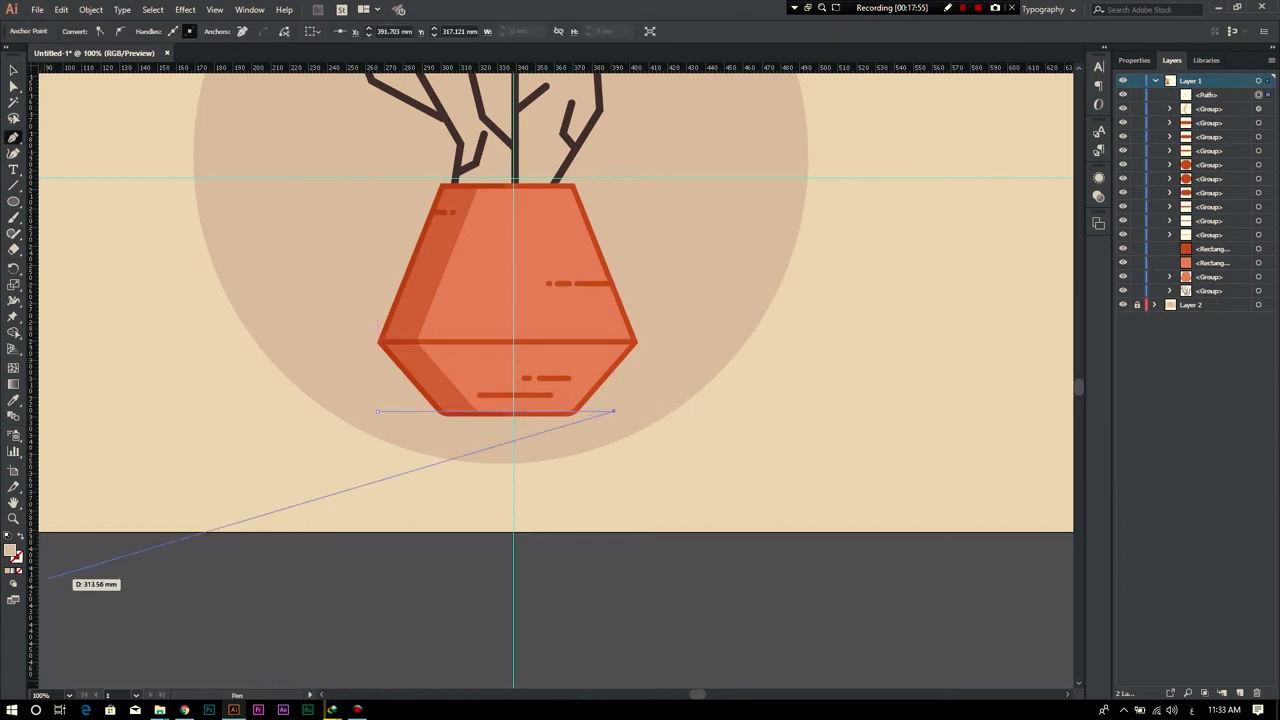
{"action": "left_click", "coordinate": [14, 70]}
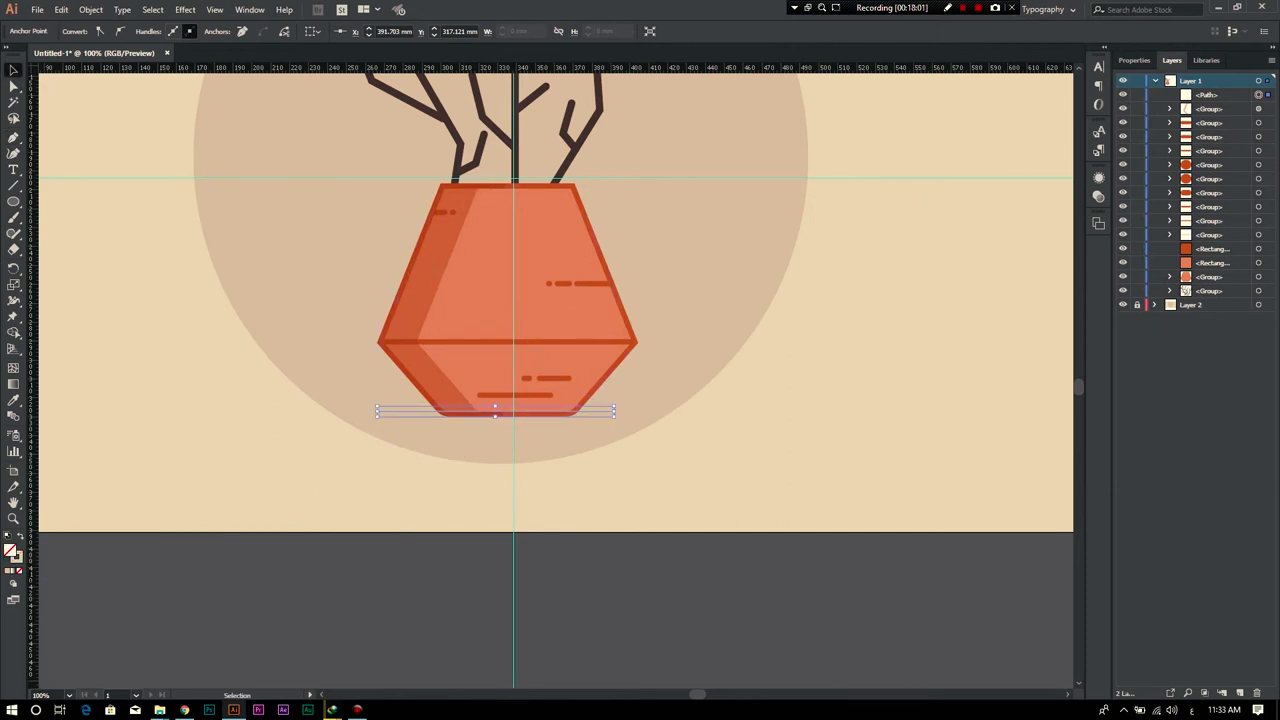
{"action": "key", "text": "ctrl"}
{"action": "double_click", "coordinate": [15, 555]}
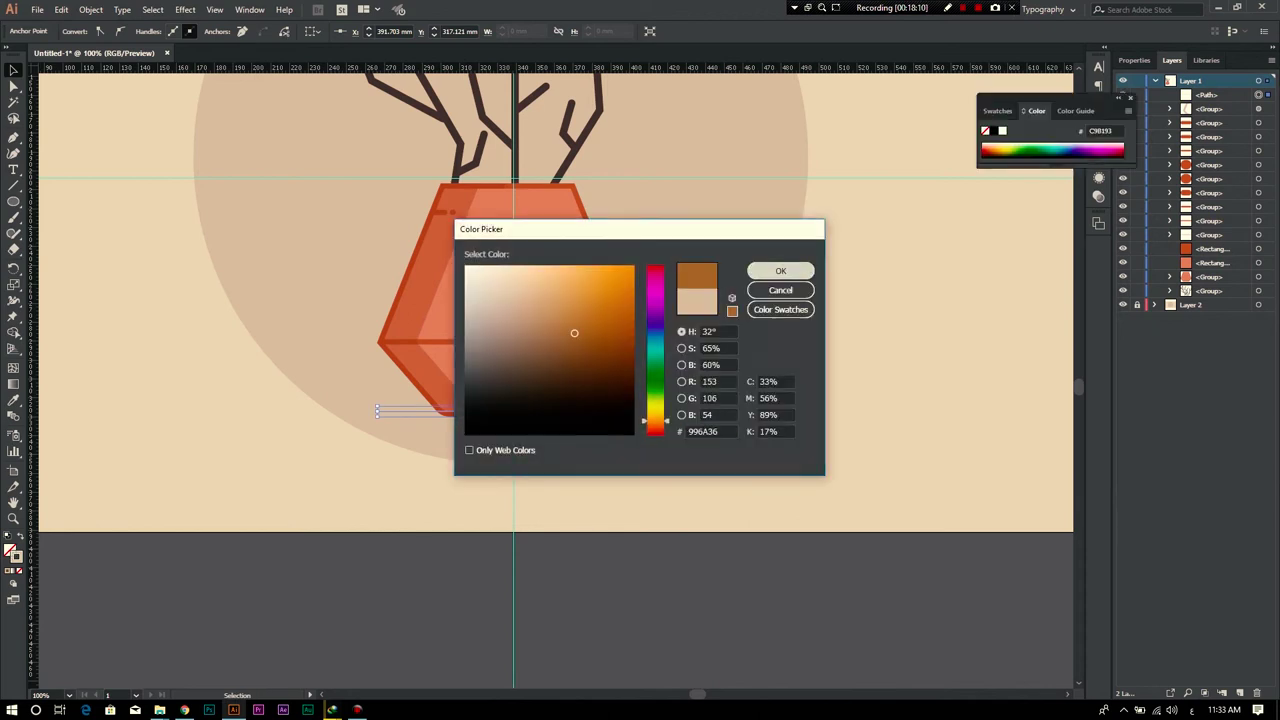
{"action": "left_click", "coordinate": [777, 271]}
Step: Give the line under the pot a 9 pt stroke weight
{"action": "key", "text": "ctrl+plus"}
{"action": "key", "text": "ctrl+plus"}
{"action": "key", "text": "ctrl+plus"}
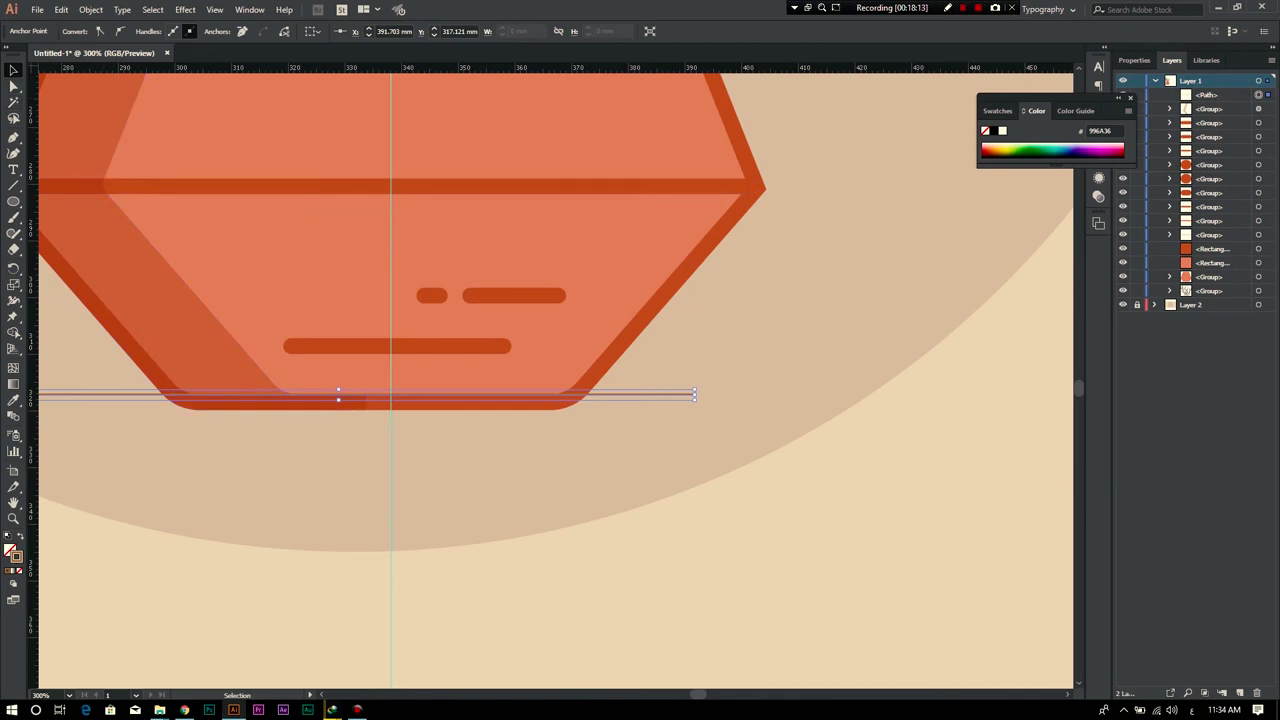
{"action": "key", "text": "ctrl+shift+a"}
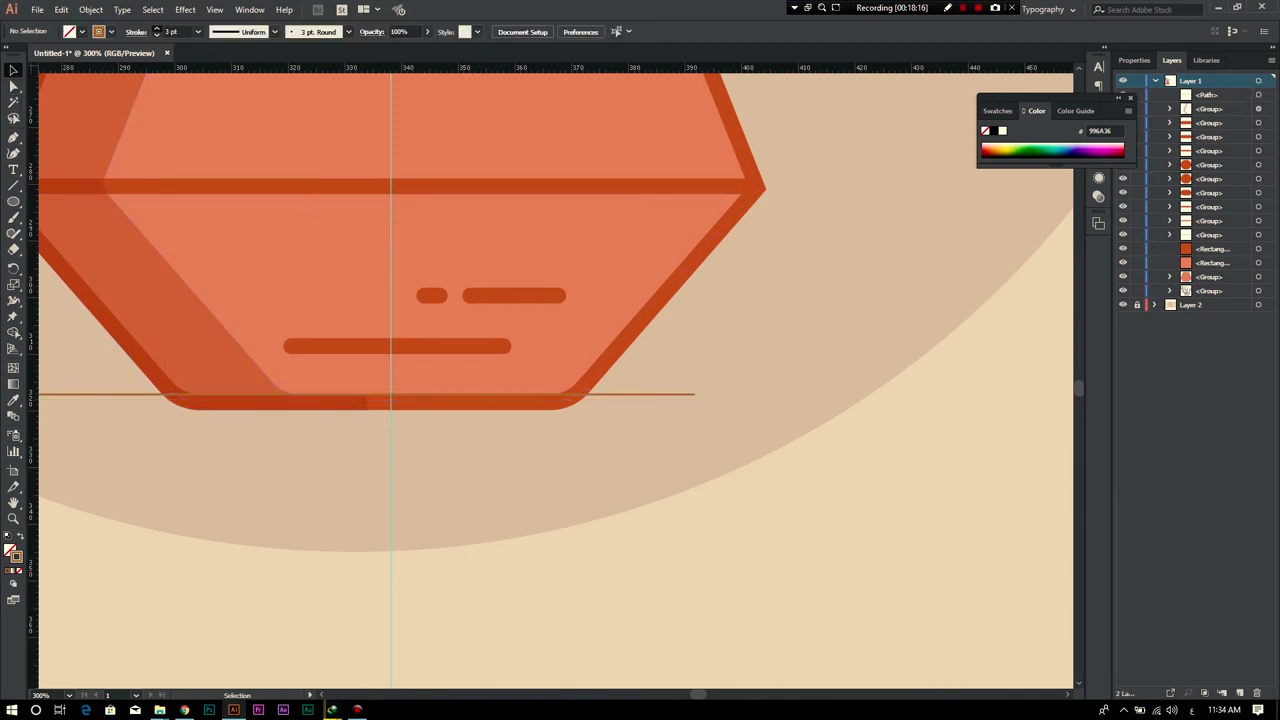
{"action": "left_click", "coordinate": [75, 394]}
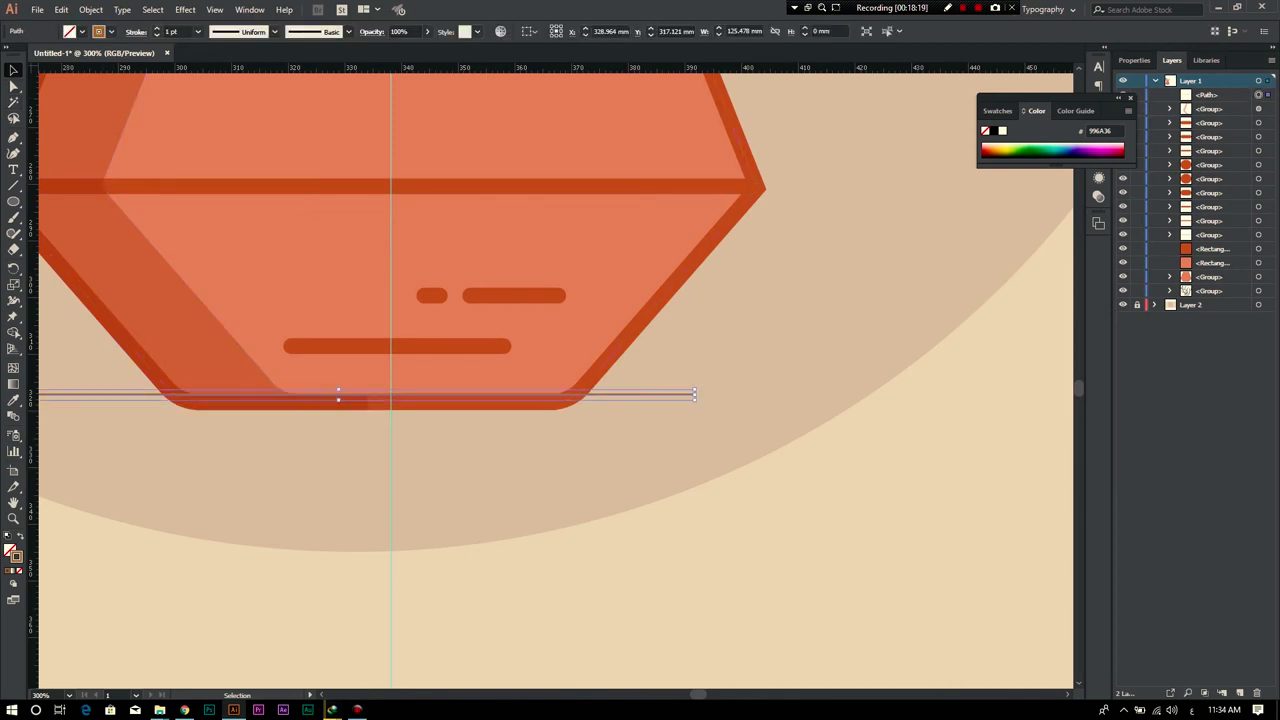
{"action": "type", "text": "9"}
{"action": "key", "text": "Return"}
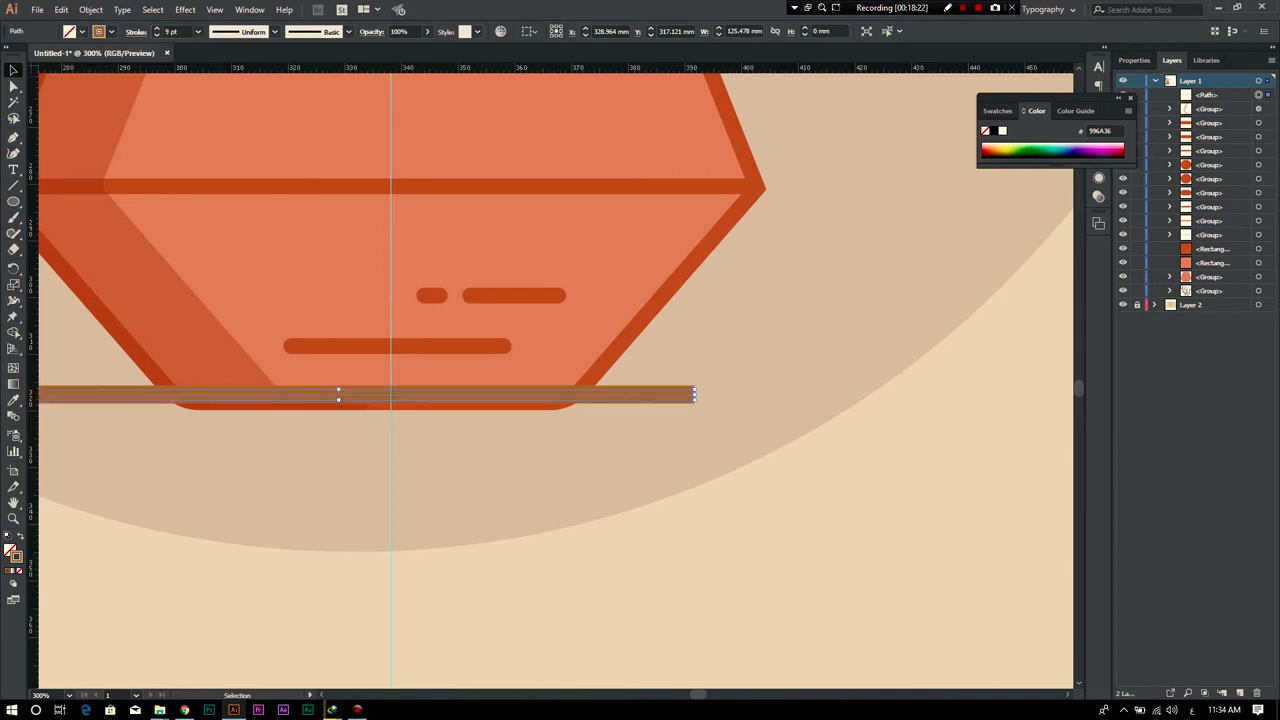
{"action": "key", "text": "ctrl+minus"}
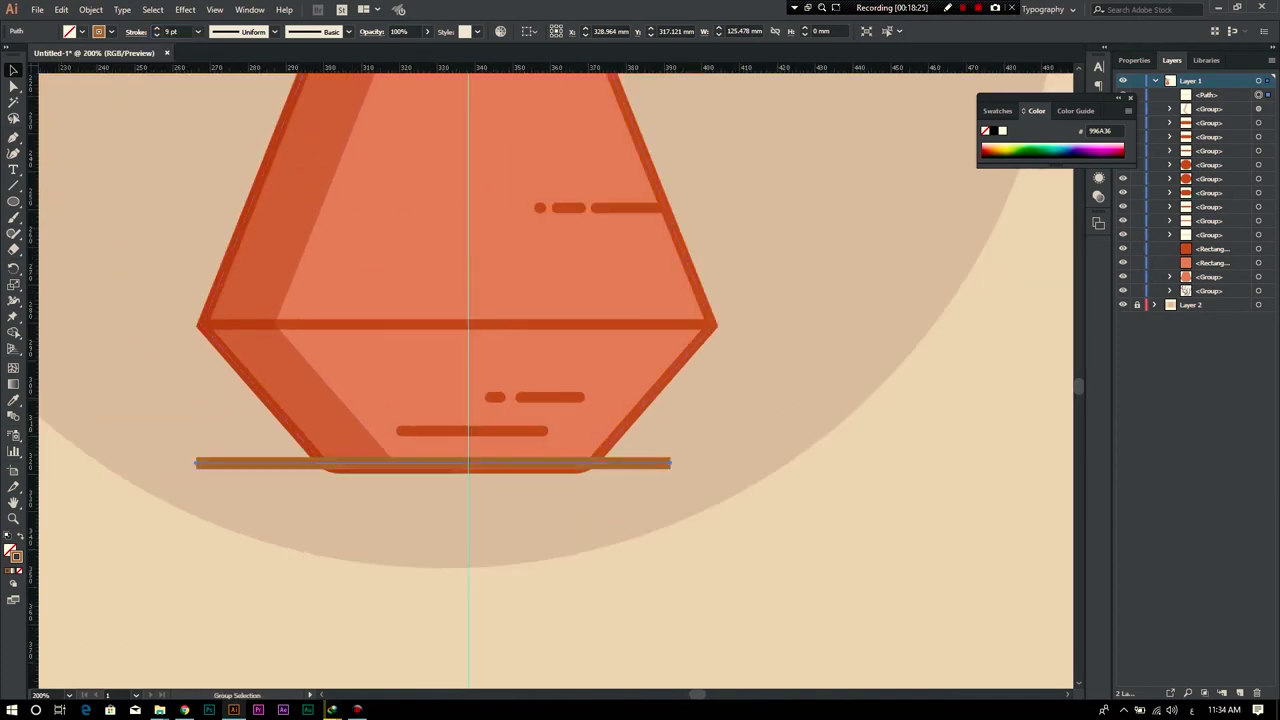
Step: Sample the stems' dark brown onto the ground line as its stroke, thickened to 11 pt
{"action": "key", "text": "ctrl+1"}
{"action": "key", "text": "i"}
{"action": "key", "text": "shift+x"}
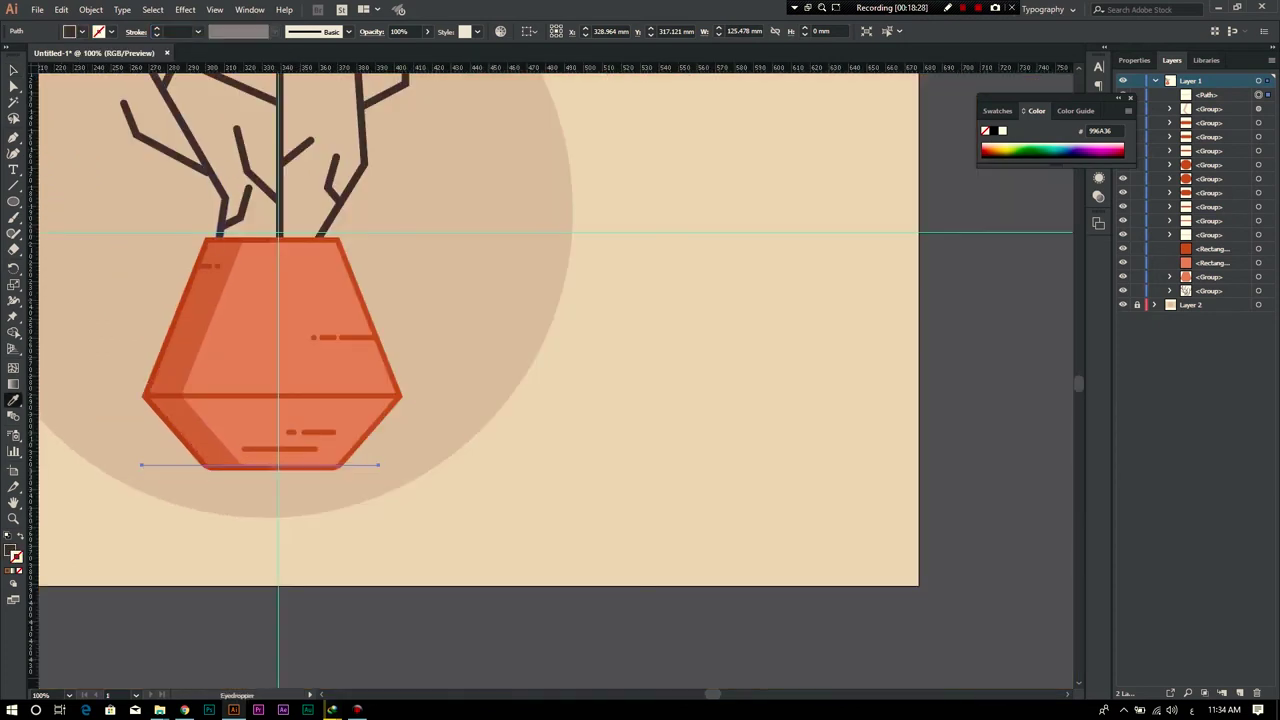
{"action": "key", "text": "shift+x"}
{"action": "key", "text": "Up"}
{"action": "key", "text": "Up"}
{"action": "key", "text": "Up"}
{"action": "key", "text": "Up"}
{"action": "key", "text": "Up"}
{"action": "key", "text": "Up"}
{"action": "key", "text": "Up"}
{"action": "key", "text": "Up"}
{"action": "key", "text": "Up"}
{"action": "key", "text": "Up"}
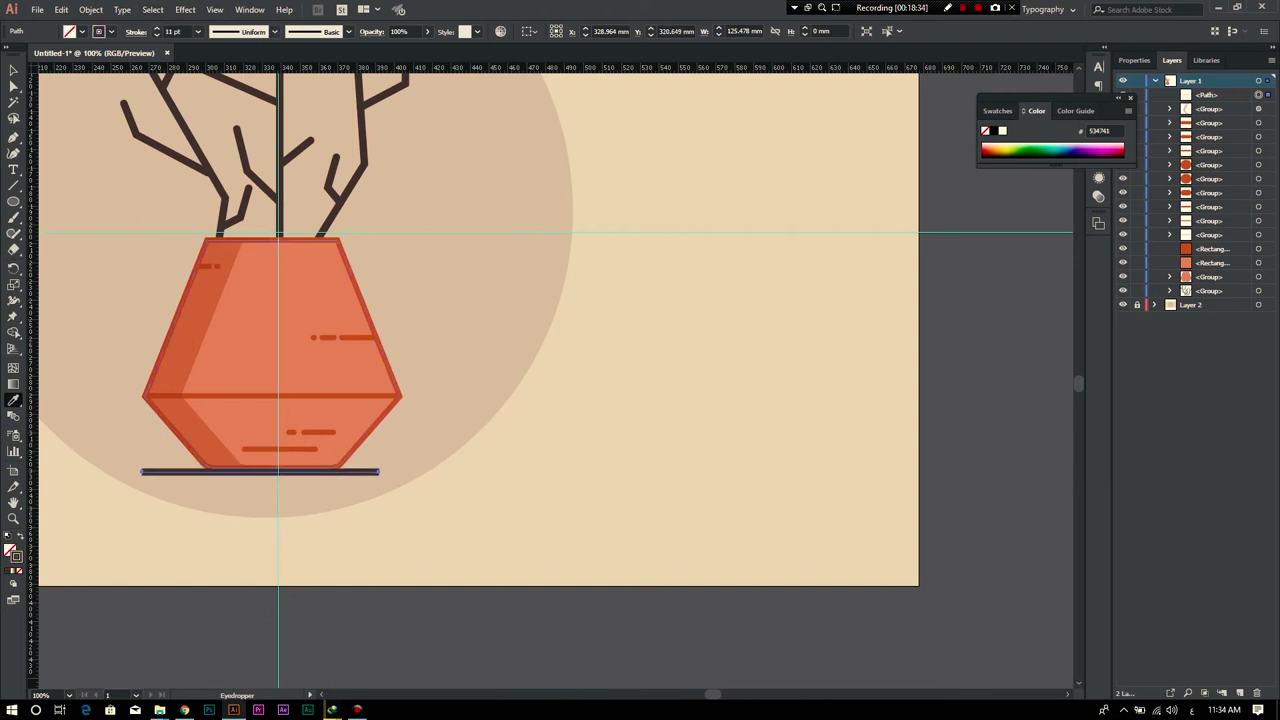
{"action": "key", "text": "ctrl+plus"}
Step: Shorten the dark bar from its right end to about 91 mm
{"action": "key", "text": "v"}
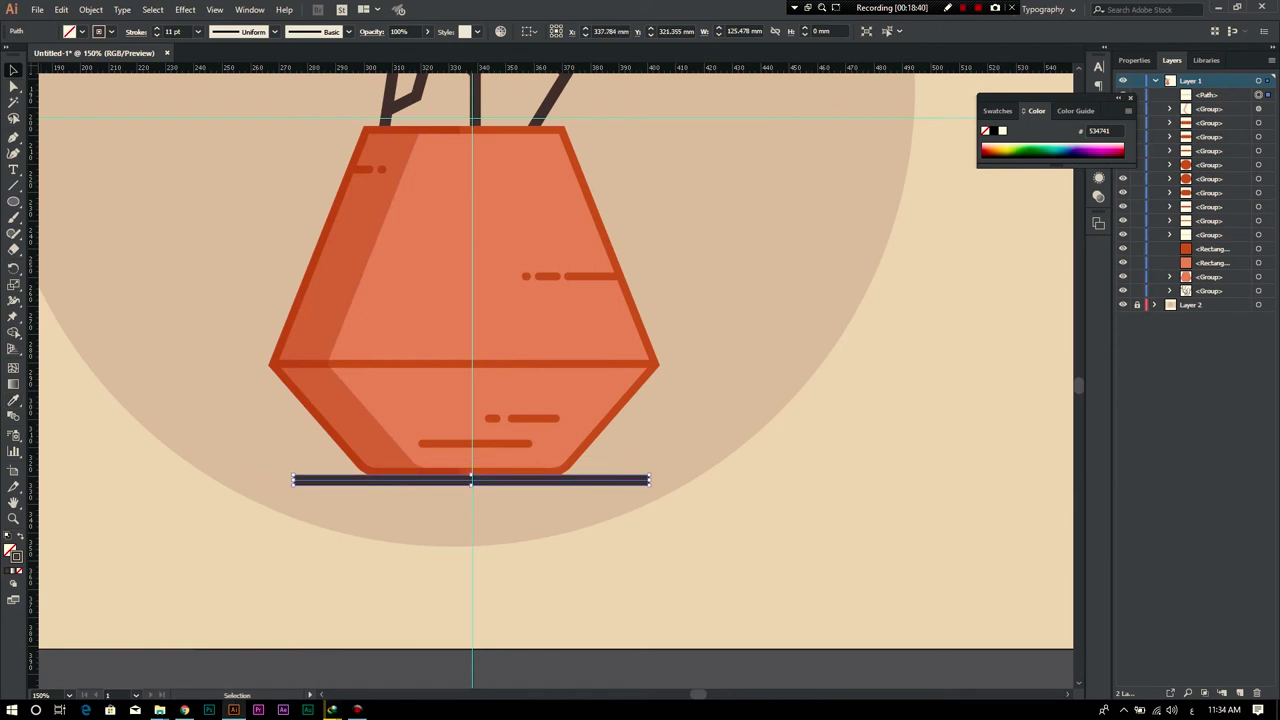
{"action": "scroll", "coordinate": [622, 485], "scroll_direction": "up", "scroll_amount": 2}
{"action": "scroll", "coordinate": [622, 485], "scroll_direction": "up", "scroll_amount": 2}
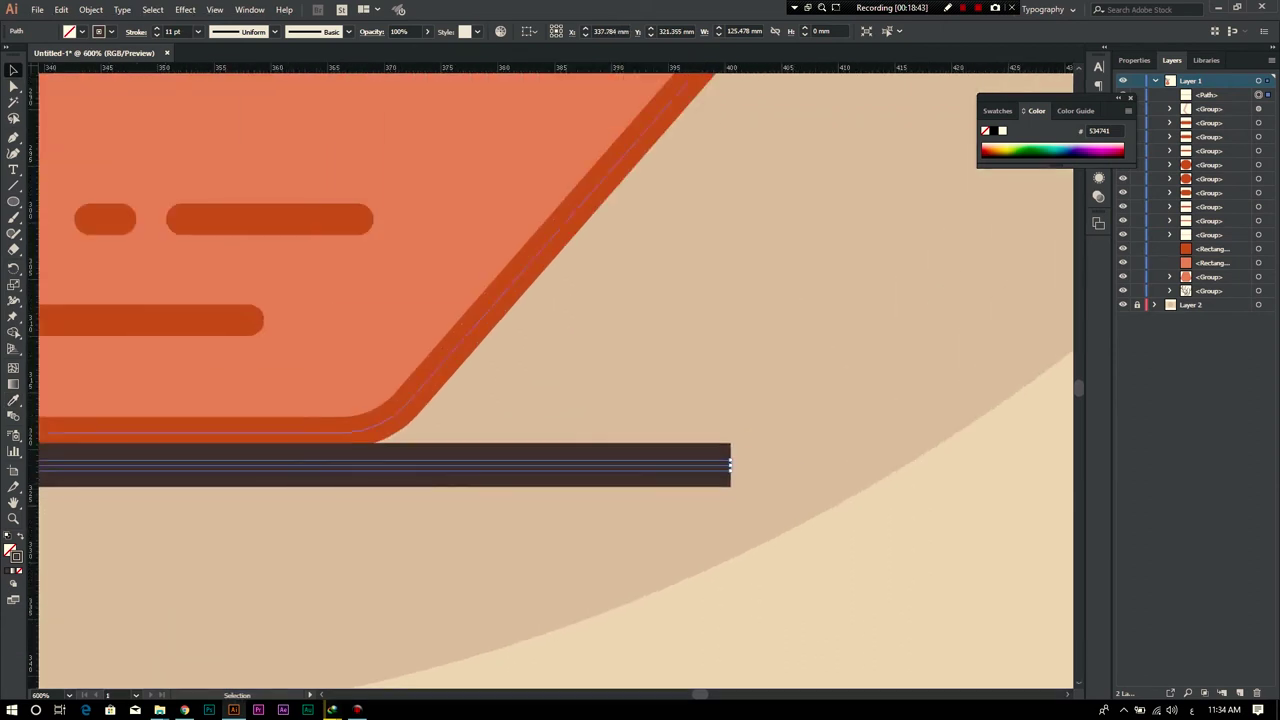
{"action": "scroll", "coordinate": [730, 464], "scroll_direction": "down", "scroll_amount": 3}
{"action": "scroll", "coordinate": [634, 437], "scroll_direction": "up", "scroll_amount": 1}
{"action": "left_click_drag", "start_coordinate": [632, 441], "coordinate": [536, 440]}
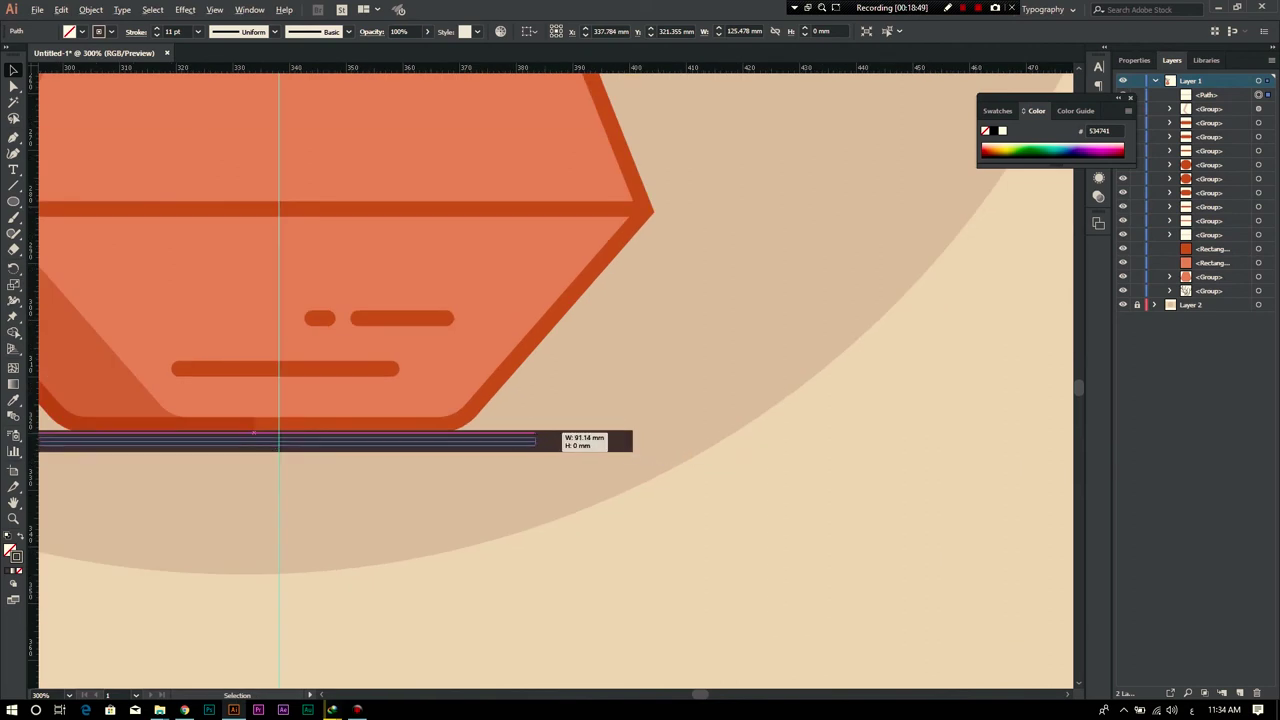
{"action": "left_click_drag", "start_coordinate": [536, 440], "coordinate": [536, 440]}
{"action": "scroll", "coordinate": [373, 460], "scroll_direction": "down", "scroll_amount": 3}
{"action": "scroll", "coordinate": [373, 460], "scroll_direction": "up", "scroll_amount": 2}
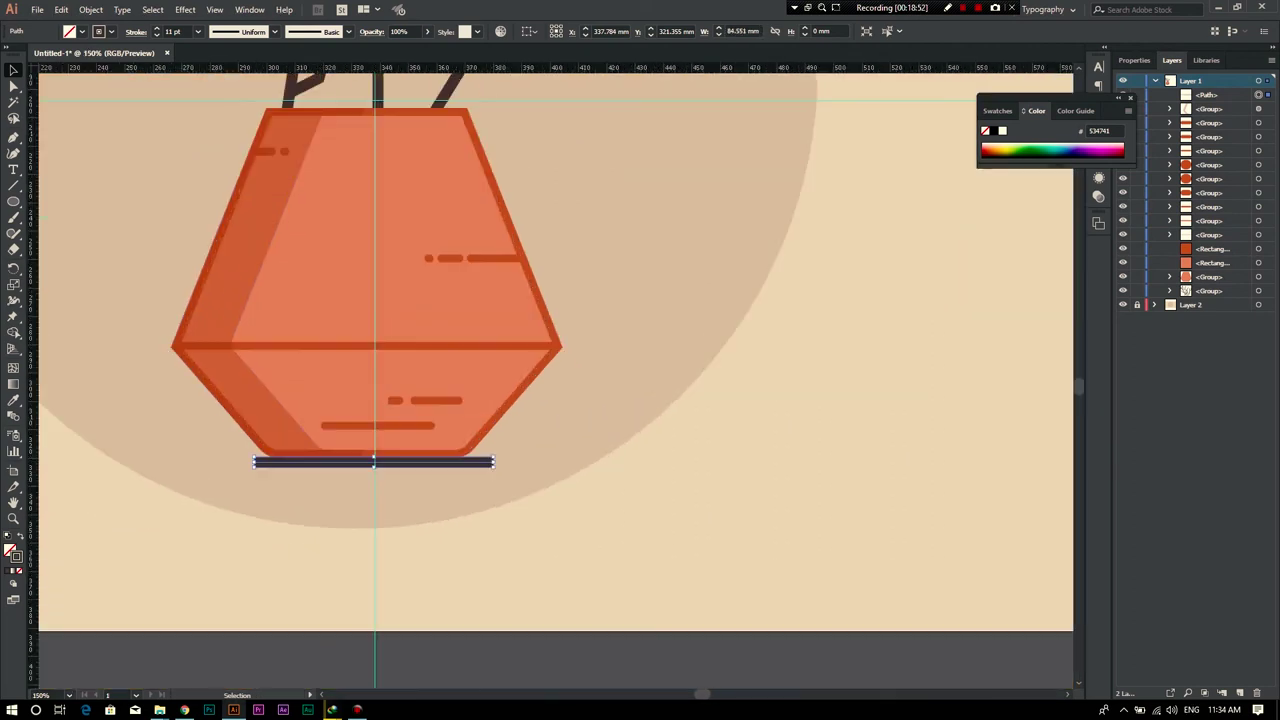
{"action": "scroll", "coordinate": [257, 445], "scroll_direction": "up", "scroll_amount": 2}
Step: Move the bar's left end under the pot and lengthen it to the right
{"action": "key", "text": "a"}
{"action": "left_click_drag", "start_coordinate": [257, 445], "coordinate": [124, 448]}
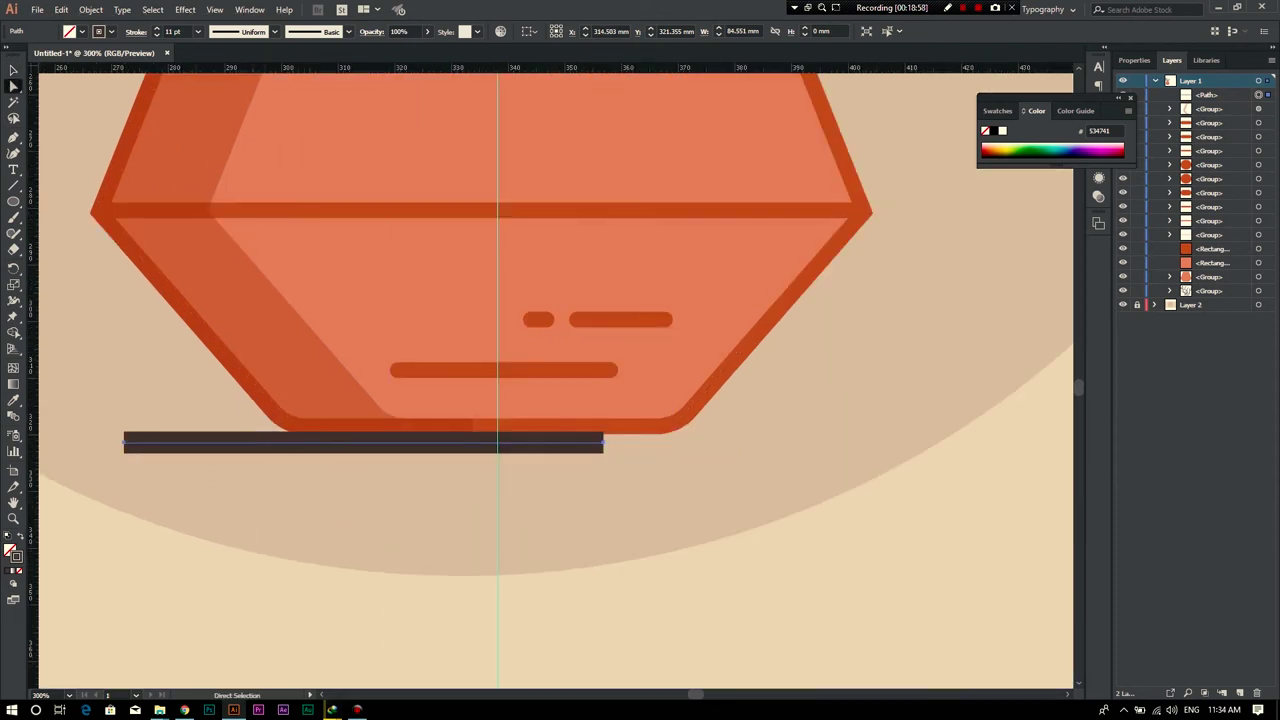
{"action": "left_click_drag", "start_coordinate": [603, 441], "coordinate": [755, 441]}
{"action": "key", "text": "v"}
{"action": "scroll", "coordinate": [370, 566], "scroll_direction": "down", "scroll_amount": 2}
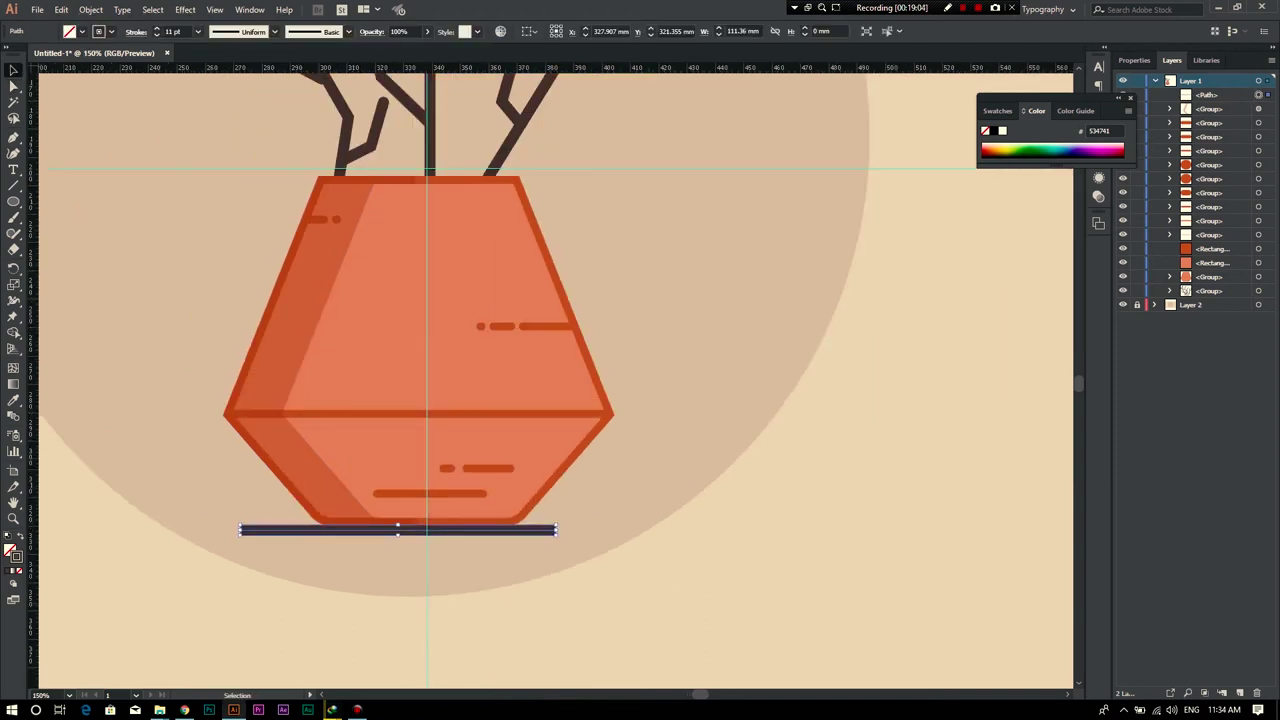
Step: Give the bar projecting caps and a 6 pt stroke, and centre it under the pot
{"action": "left_click", "coordinate": [135, 31]}
{"action": "left_click", "coordinate": [96, 65]}
{"action": "key", "text": "Escape"}
{"action": "key", "text": "Down"}
{"action": "key", "text": "Down"}
{"action": "key", "text": "Down"}
{"action": "key", "text": "ctrl+equal"}
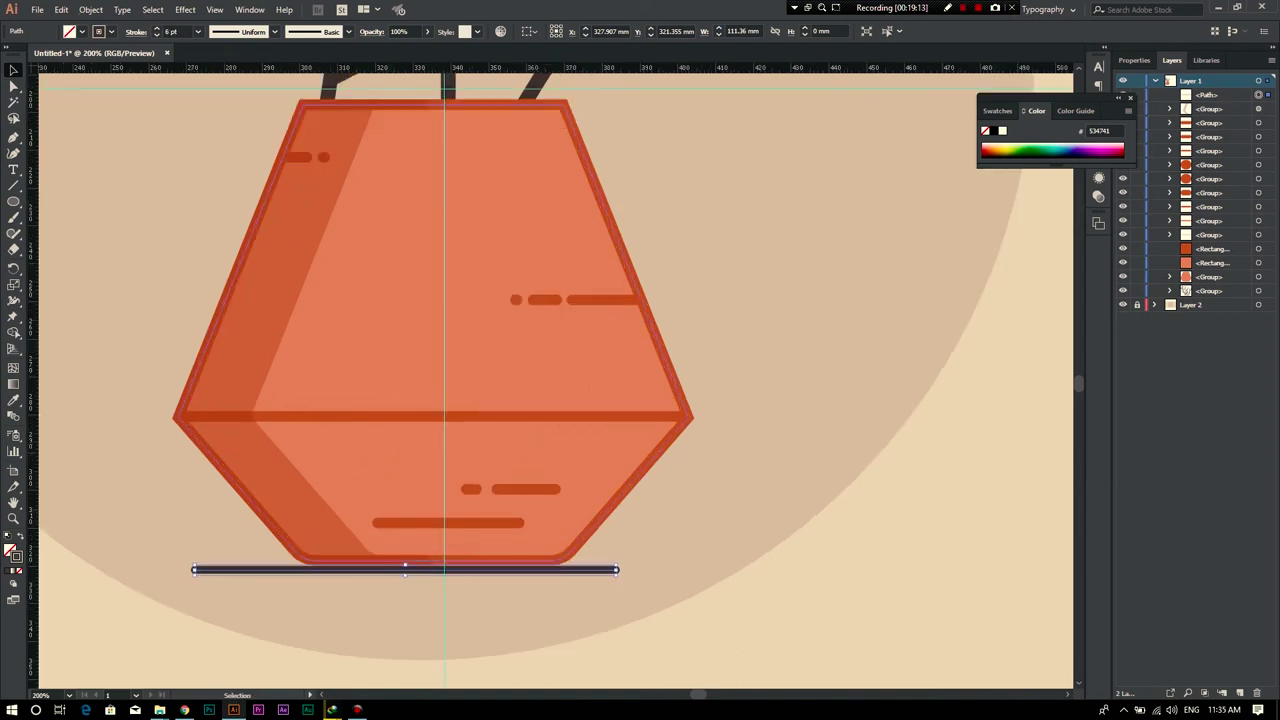
{"action": "left_click_drag", "start_coordinate": [406, 567], "coordinate": [696, 572]}
Step: Nudge the bar's right end point slightly left to trim it
{"action": "key", "text": "a"}
{"action": "left_click", "coordinate": [782, 568]}
{"action": "left_click", "coordinate": [779, 568]}
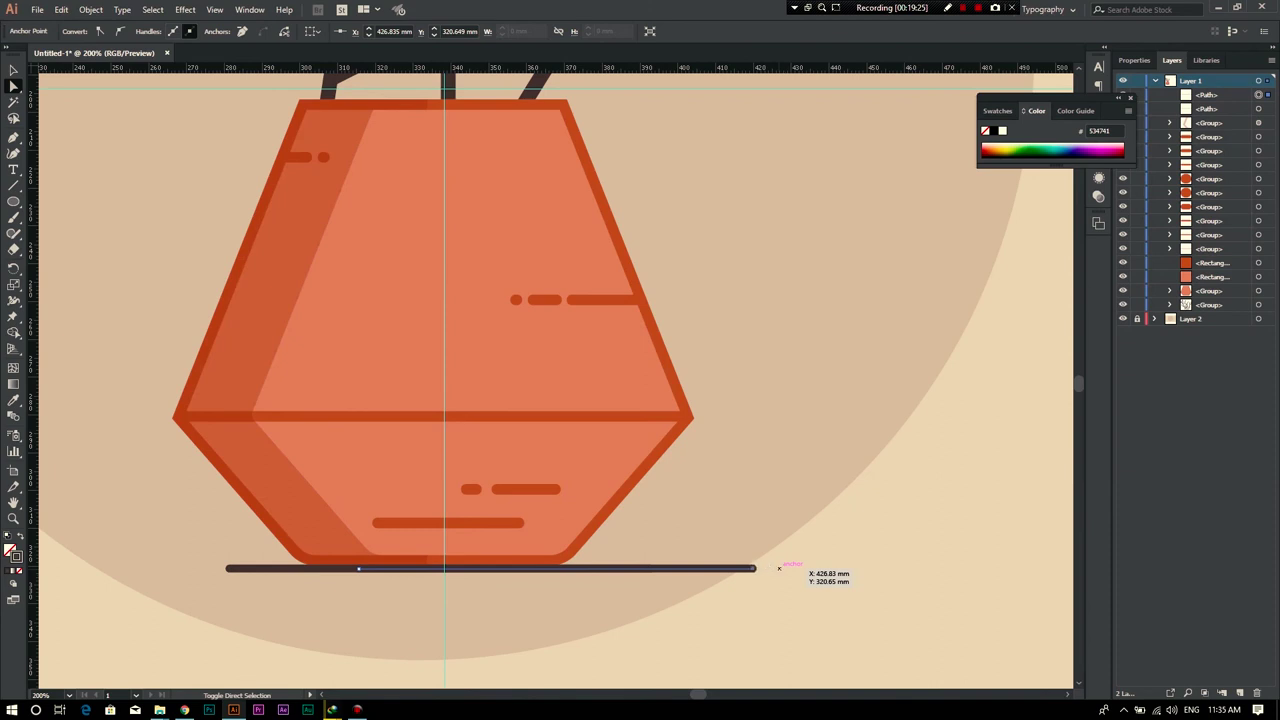
{"action": "key", "text": "shift+Left"}
{"action": "key", "text": "shift+Left"}
{"action": "key", "text": "shift+Left"}
{"action": "key", "text": "Left"}
{"action": "key", "text": "Left"}
{"action": "key", "text": "Left"}
{"action": "left_click", "coordinate": [355, 568]}
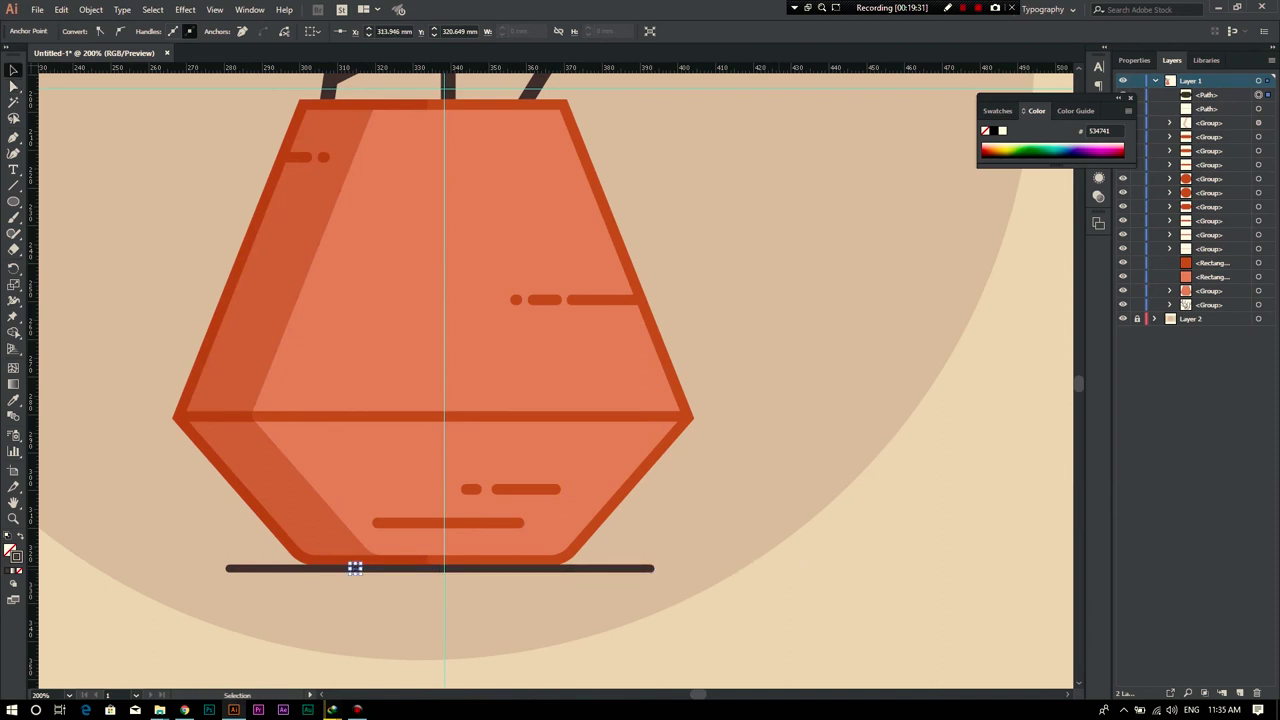
{"action": "left_click", "coordinate": [13, 70]}
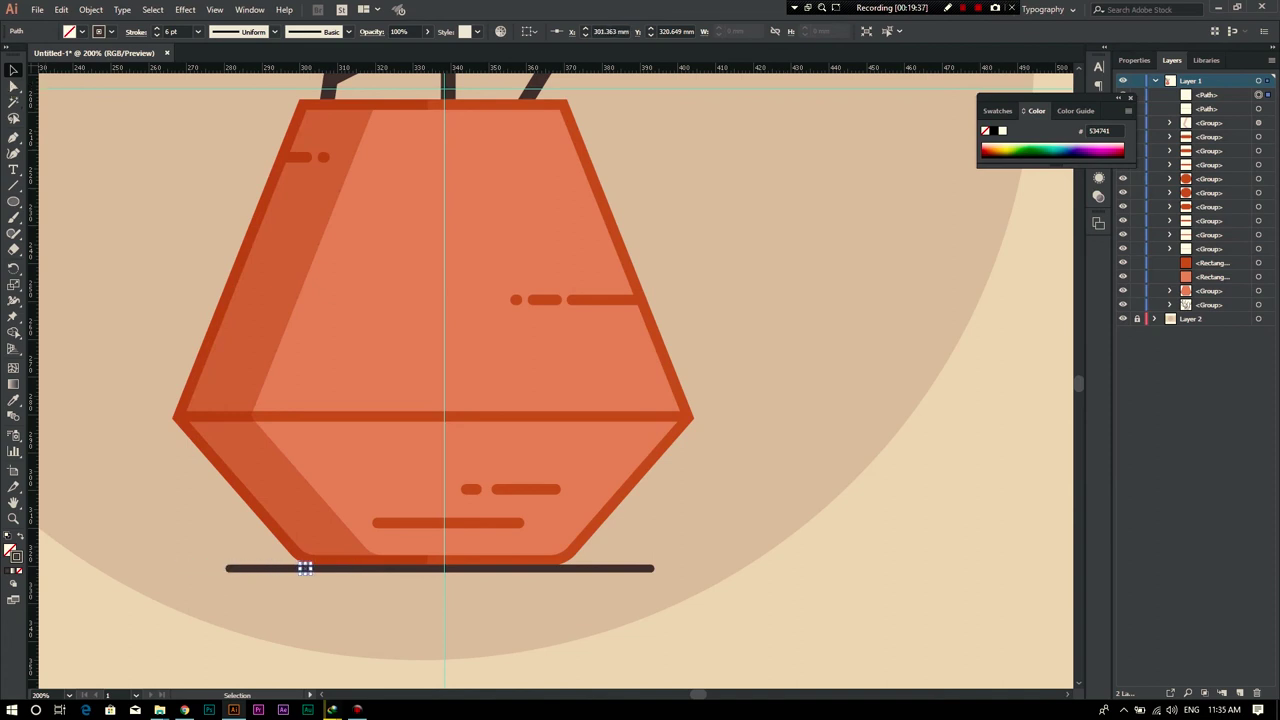
Step: Reshape the short left piece and move it beside the bar's left end
{"action": "left_click", "coordinate": [355, 568]}
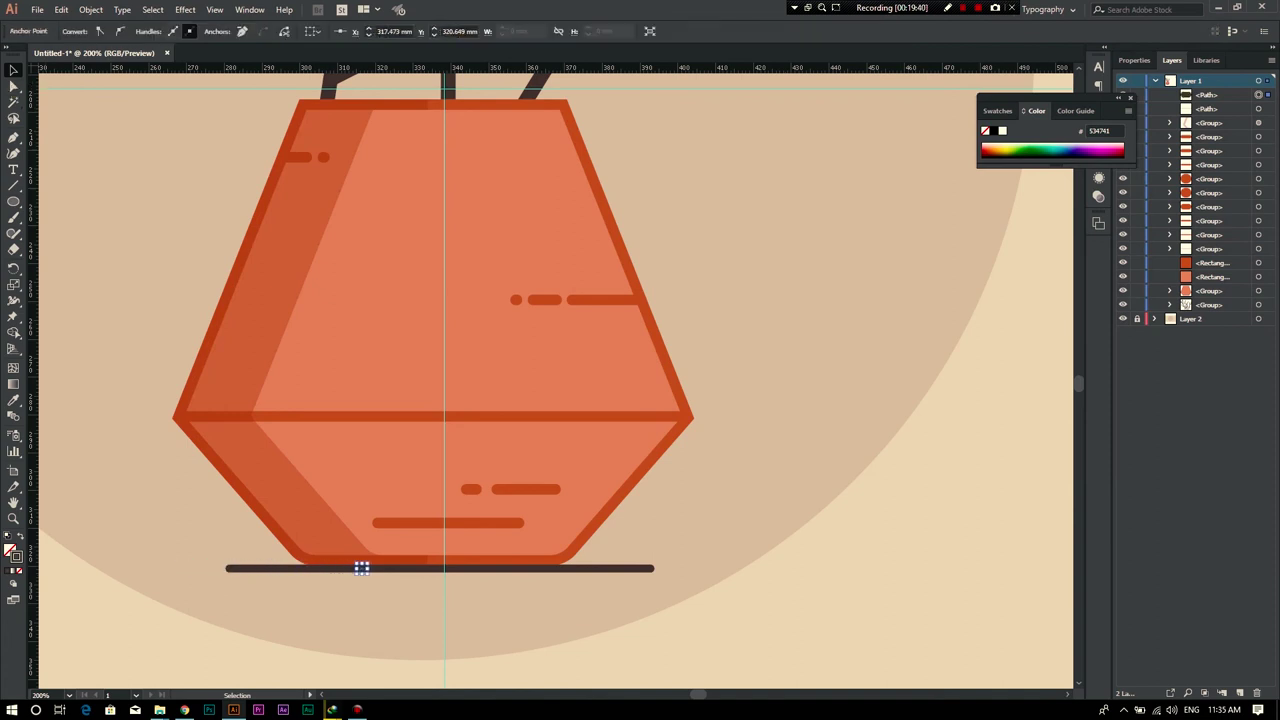
{"action": "mouse_move", "coordinate": [349, 568]}
{"action": "left_mouse_down"}
{"action": "mouse_move", "coordinate": [138, 568]}
{"action": "mouse_move", "coordinate": [326, 568]}
{"action": "left_mouse_up"}
{"action": "left_click", "coordinate": [13, 87]}
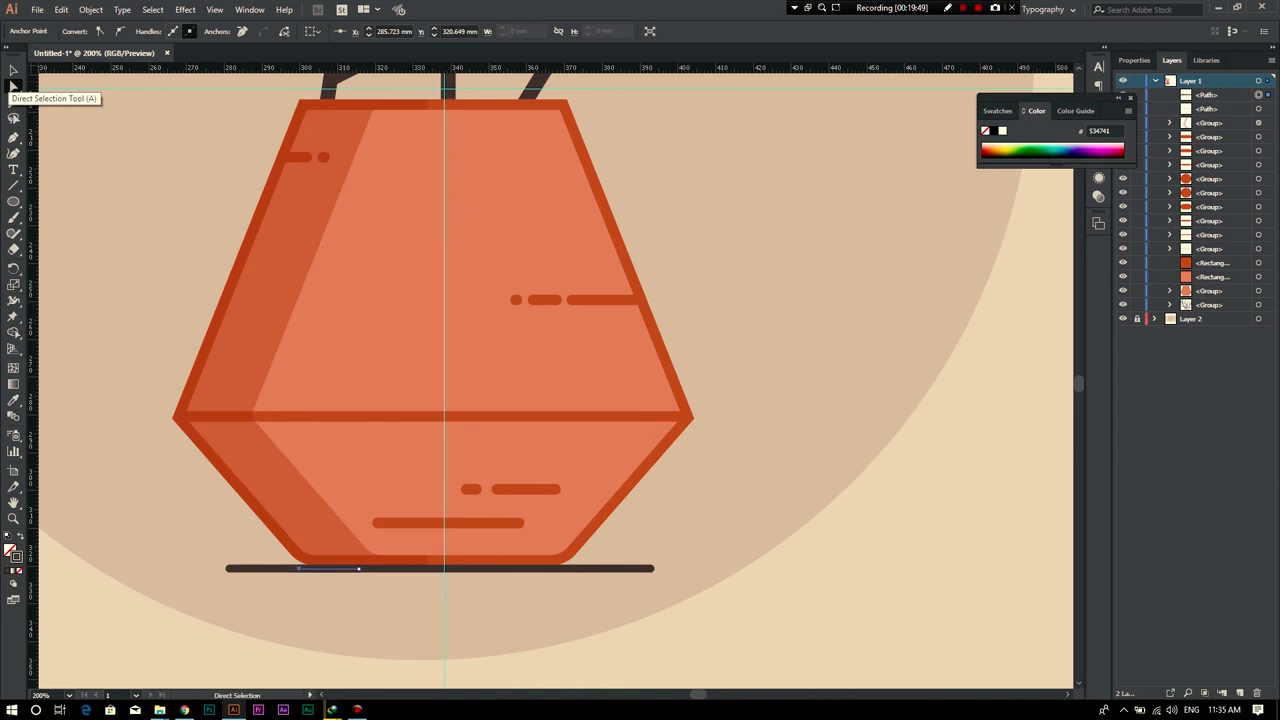
{"action": "key", "text": "v"}
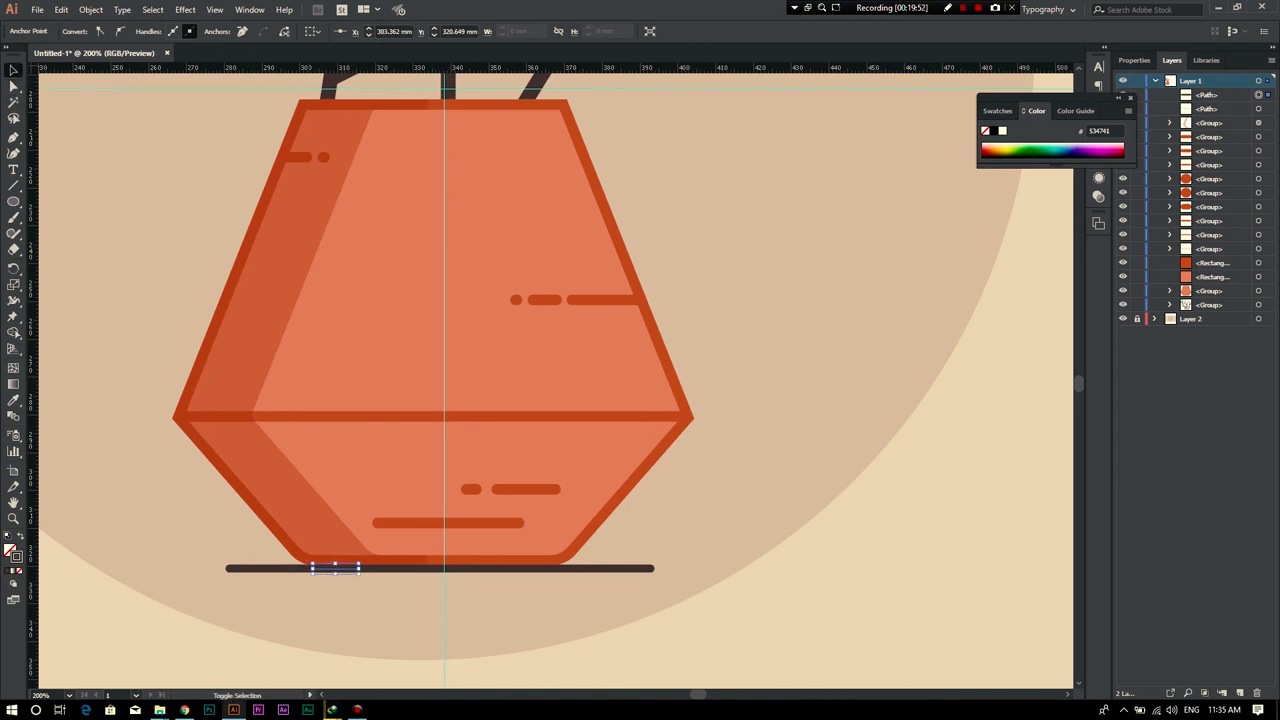
{"action": "key", "text": "ctrl+z"}
{"action": "left_click_drag", "start_coordinate": [342, 567], "coordinate": [190, 568]}
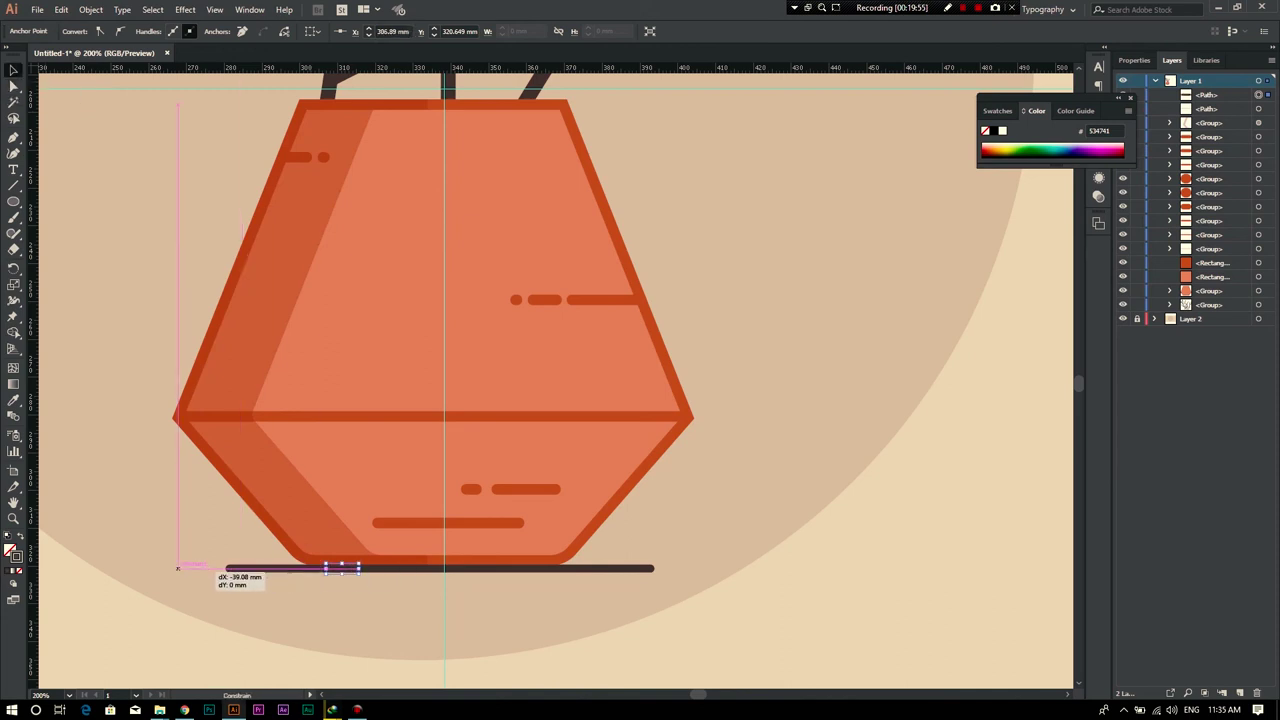
Step: Duplicate the short dash further left, shorten it, and nudge it into place
{"action": "scroll", "coordinate": [150, 588], "scroll_direction": "up", "scroll_amount": 4}
{"action": "scroll", "coordinate": [260, 540], "scroll_direction": "down", "scroll_amount": 5}
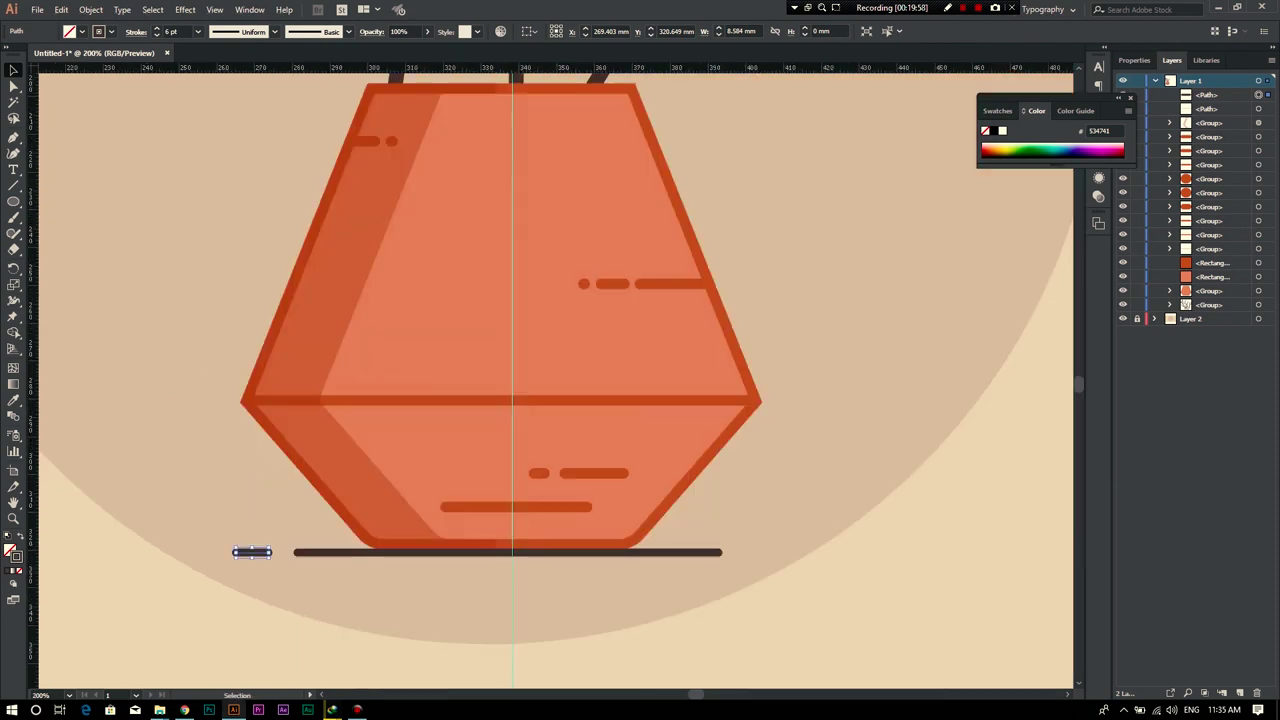
{"action": "scroll", "coordinate": [260, 540], "scroll_direction": "up", "scroll_amount": 6}
{"action": "left_click", "coordinate": [270, 540]}
{"action": "mouse_move", "coordinate": [270, 540]}
{"action": "left_mouse_down"}
{"action": "mouse_move", "coordinate": [310, 540]}
{"action": "mouse_move", "coordinate": [175, 540]}
{"action": "left_mouse_up"}
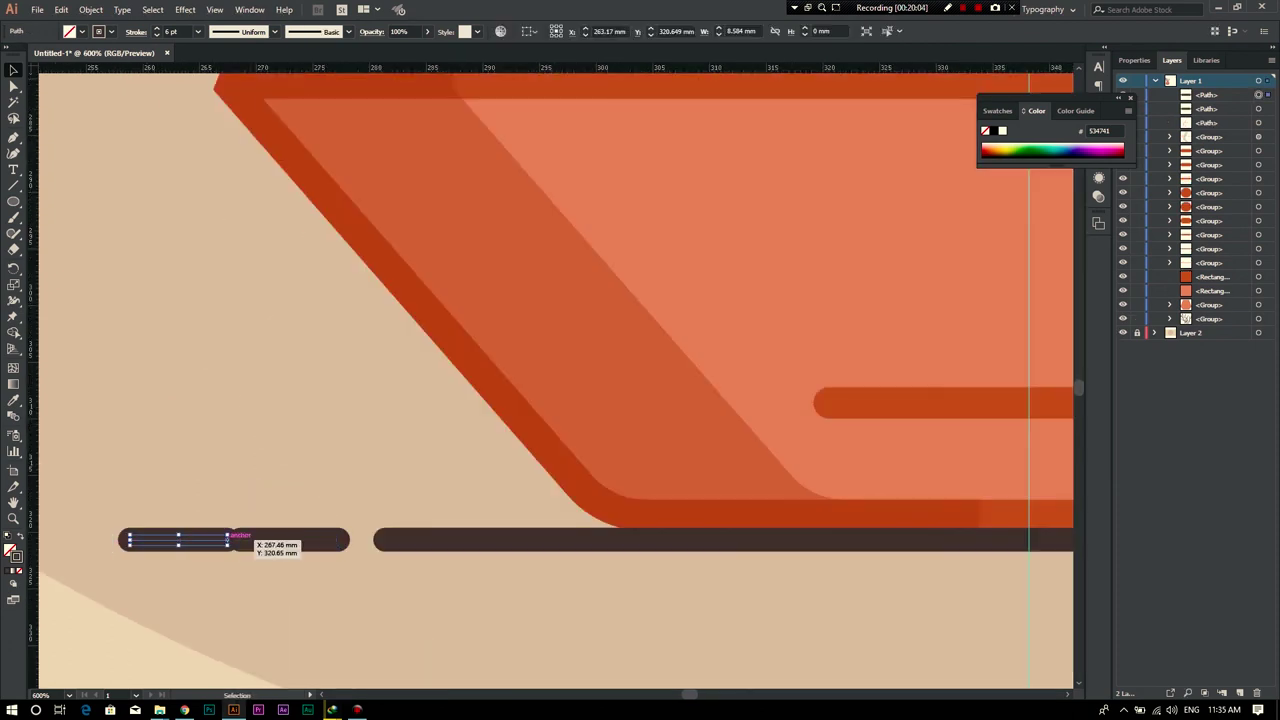
{"action": "key", "text": "a"}
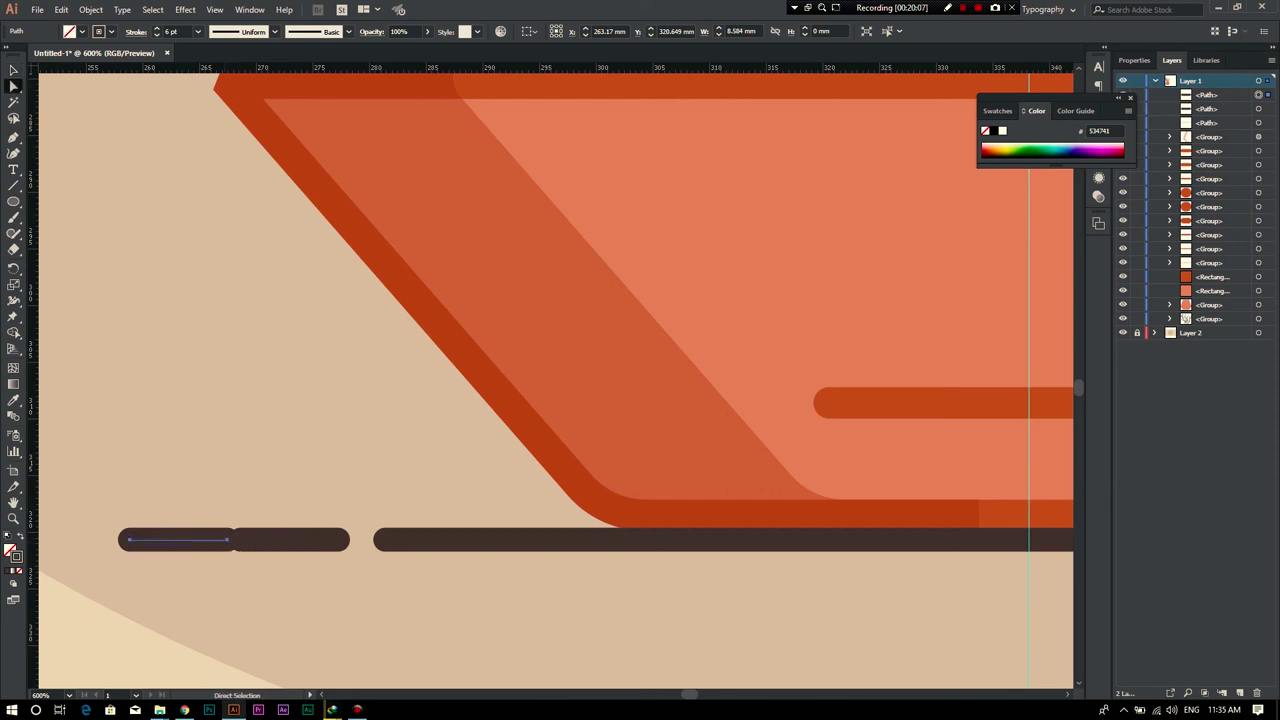
{"action": "left_click_drag", "start_coordinate": [228, 540], "coordinate": [161, 540]}
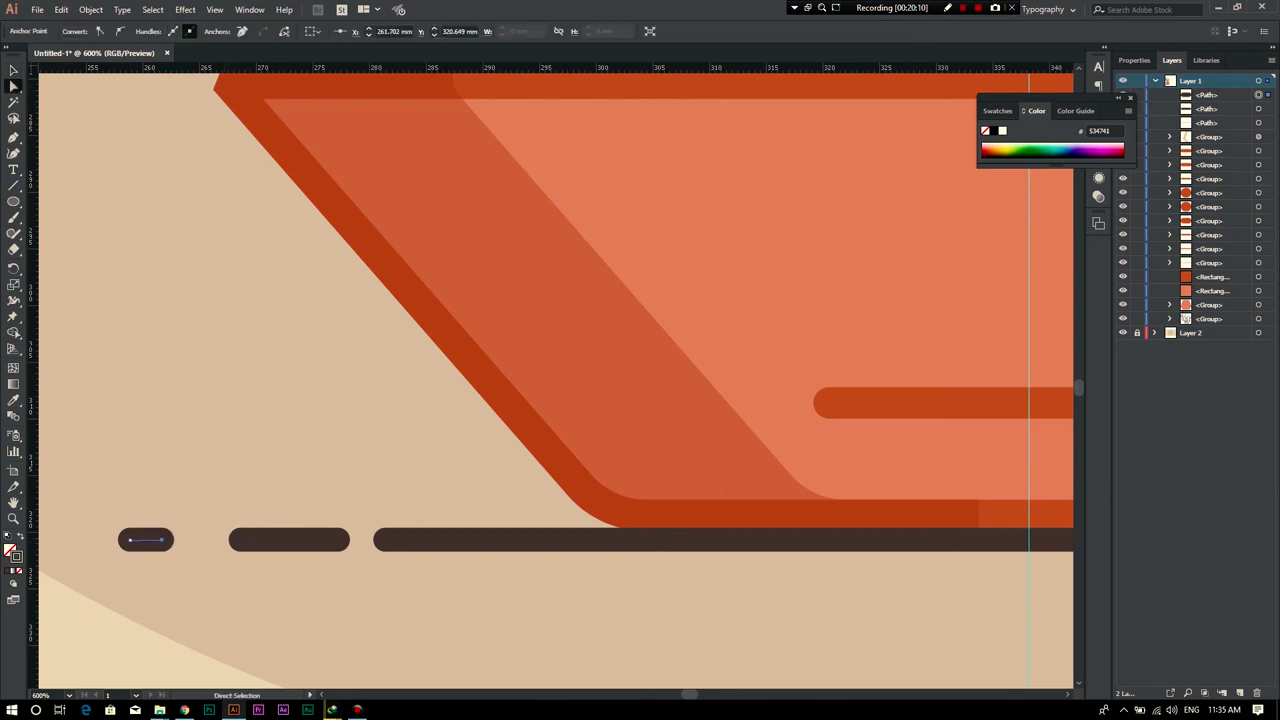
{"action": "key", "text": "v"}
{"action": "left_click_drag", "start_coordinate": [146, 540], "coordinate": [180, 540]}
Step: Deselect and zoom out to check the dashed ground line under the pot
{"action": "scroll", "coordinate": [180, 540], "scroll_direction": "down", "scroll_amount": 4}
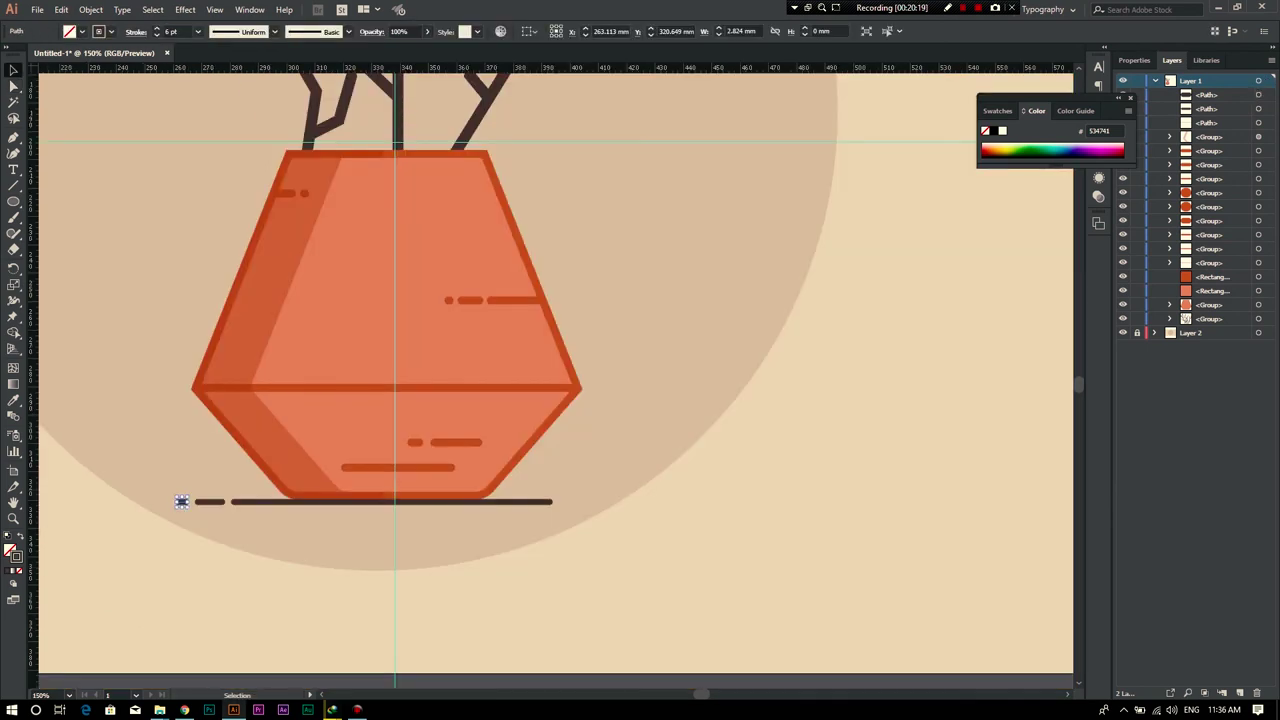
{"action": "key", "text": "ctrl+shift+a"}
{"action": "scroll", "coordinate": [181, 501], "scroll_direction": "down", "scroll_amount": 1}
{"action": "scroll", "coordinate": [181, 501], "scroll_direction": "down", "scroll_amount": 1}
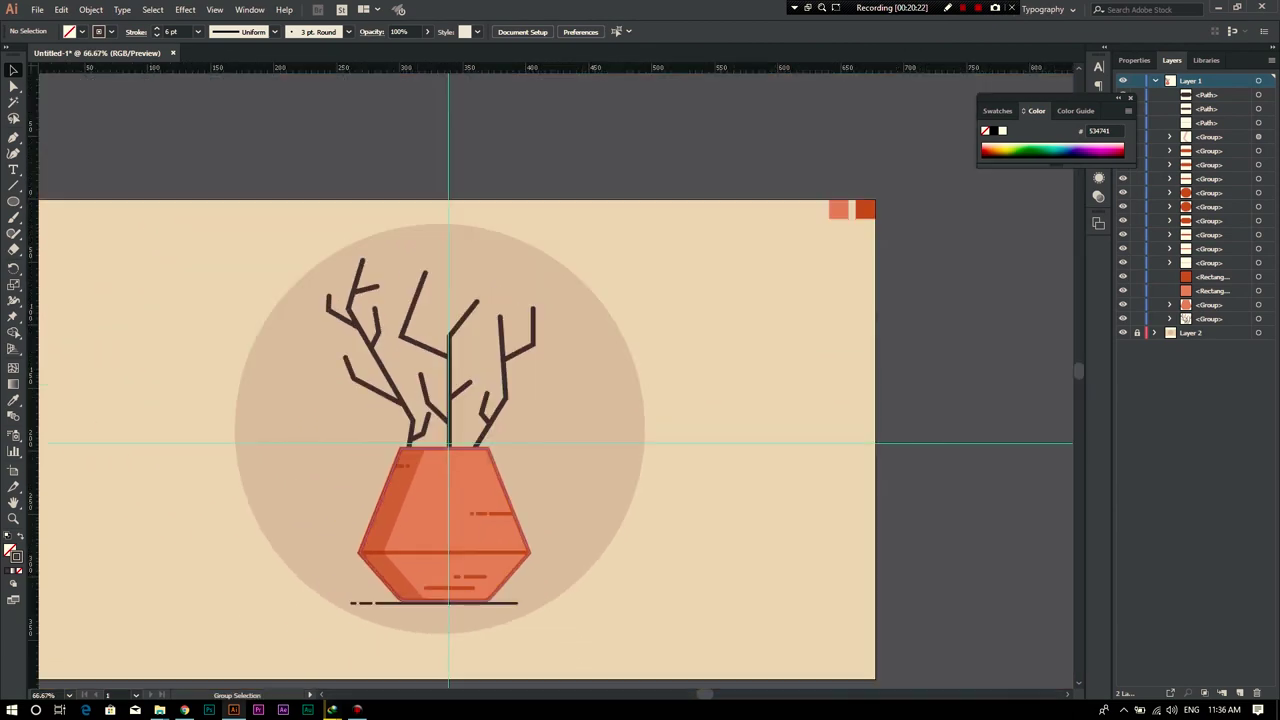
{"action": "scroll", "coordinate": [450, 520], "scroll_direction": "up", "scroll_amount": 2}
{"action": "scroll", "coordinate": [500, 520], "scroll_direction": "up", "scroll_amount": 2}
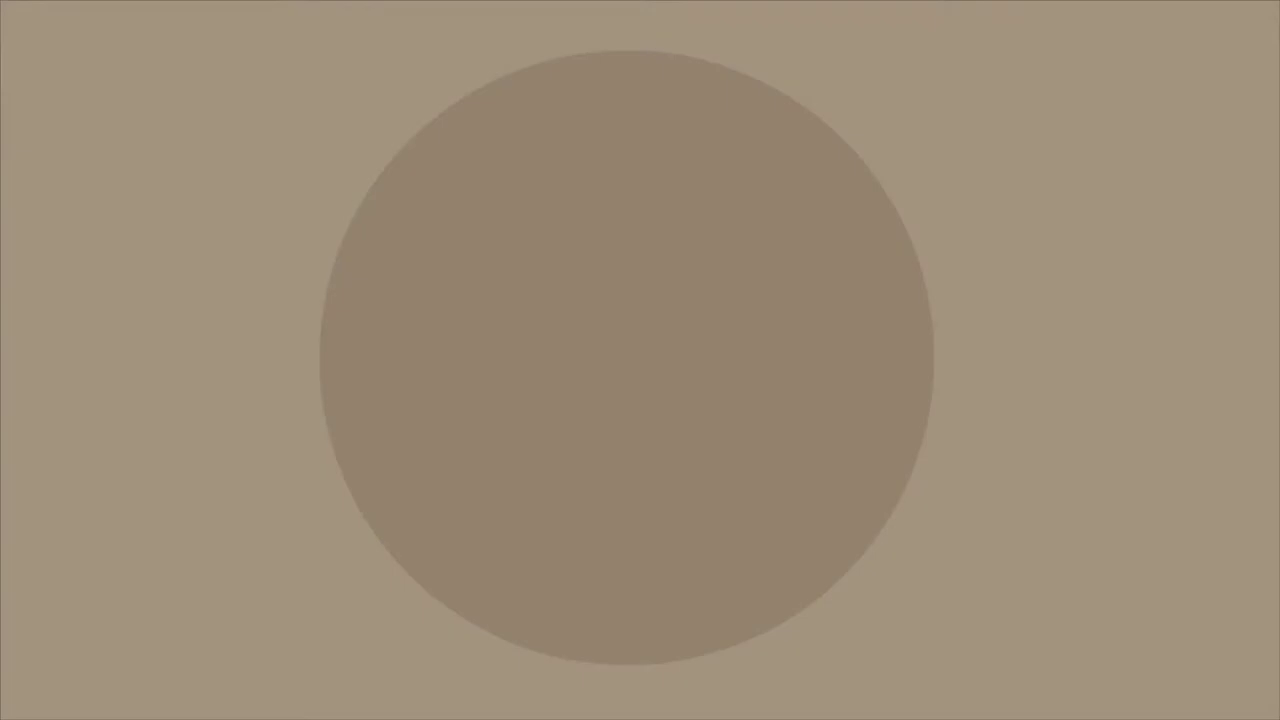